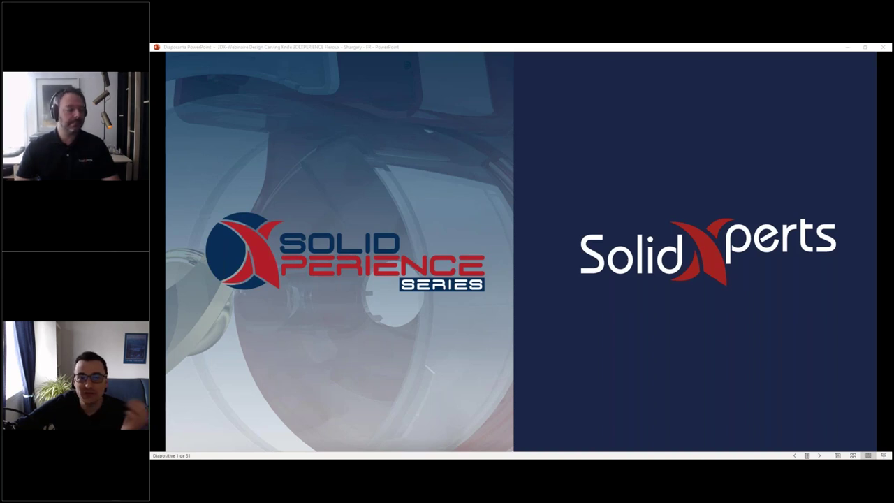
- Move the slideshow from the SolidXperience title to the 3DEXPERIENCE logo slide (slide 2 of 31)
left_click(205, 183)
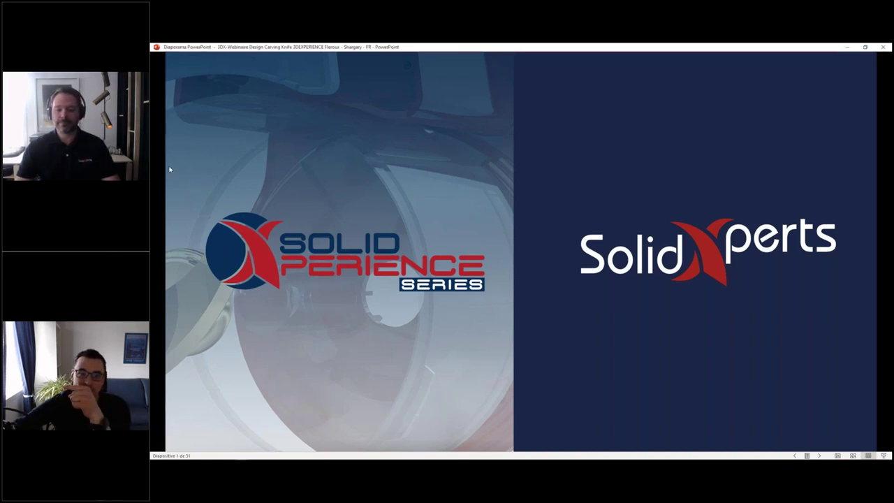
left_click(170, 171)
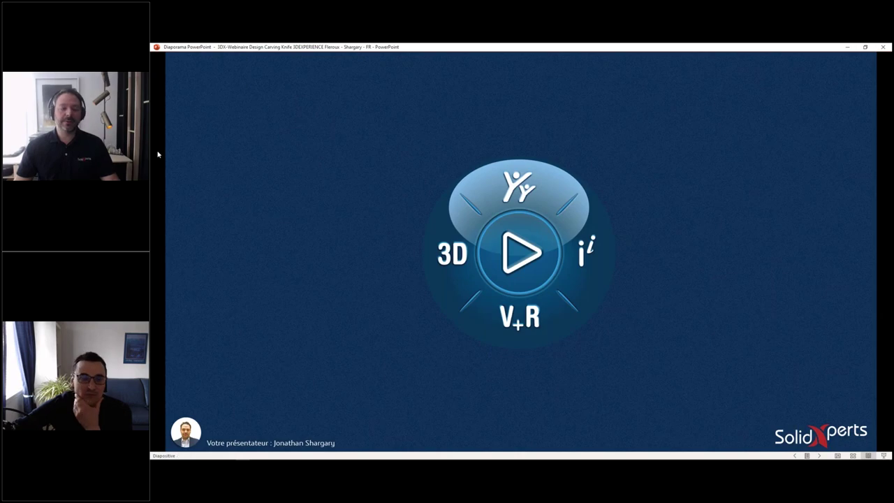
- Advance to slide 3, listing Concevez, Simulez, Fabriquez, Gérez, Visualisez and Informez
left_click(158, 154)
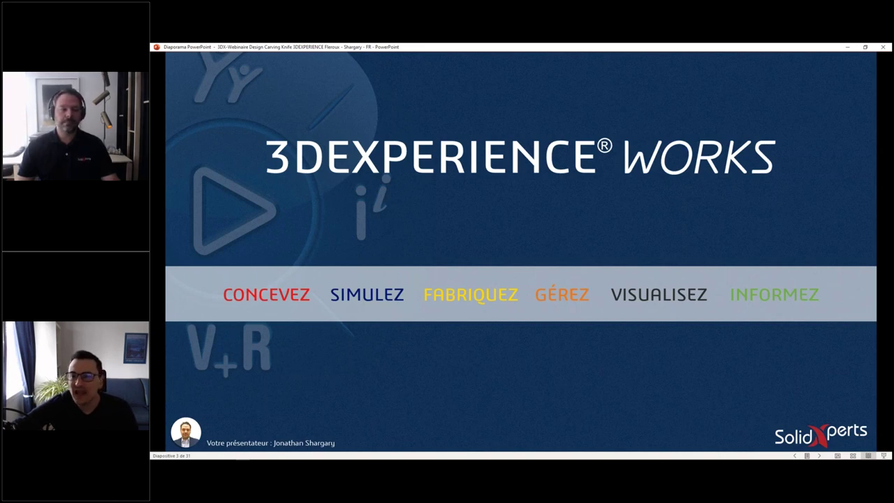
- Advance to slide 4, introducing the Influenceur and Vulgarisateur 3DEXPERIENCE presenters
key("Right")
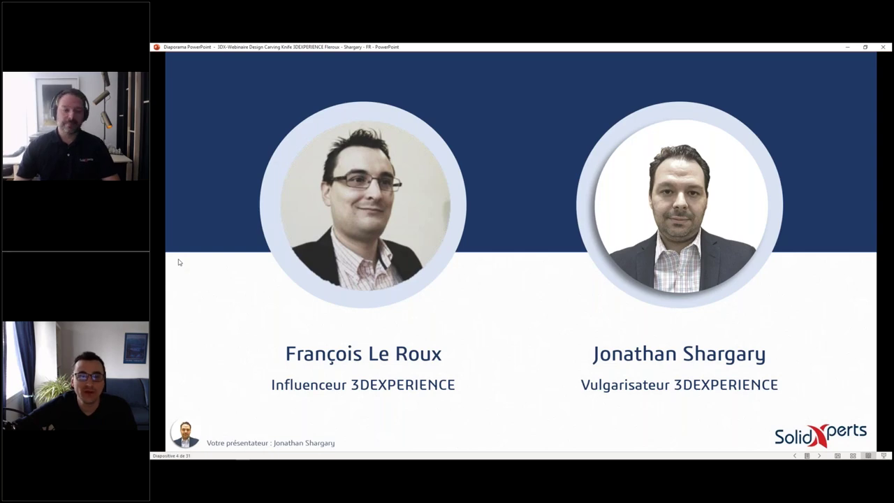
- Advance to slide 8, the iceberg comparison of On premises versus On Cloud costs
left_click(162, 117)
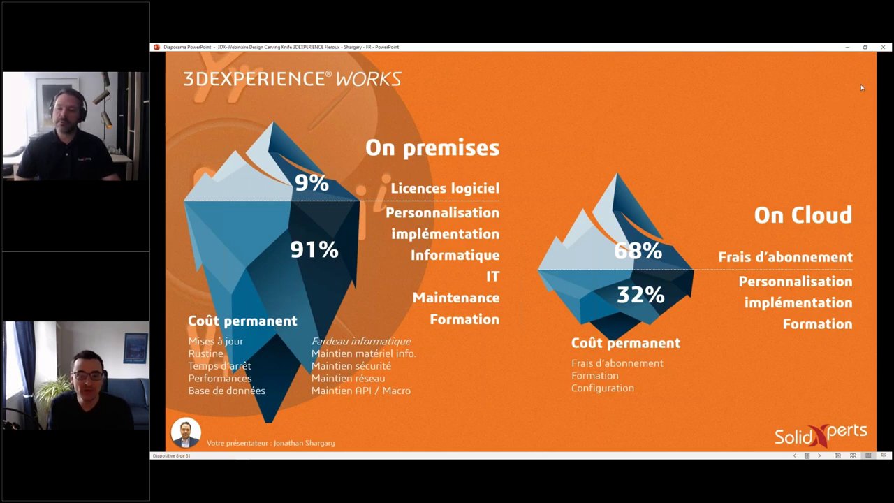
- Advance to slide 9, "Nos webinaires 2020/21" with six webinar titles and a QR code
key("Right")
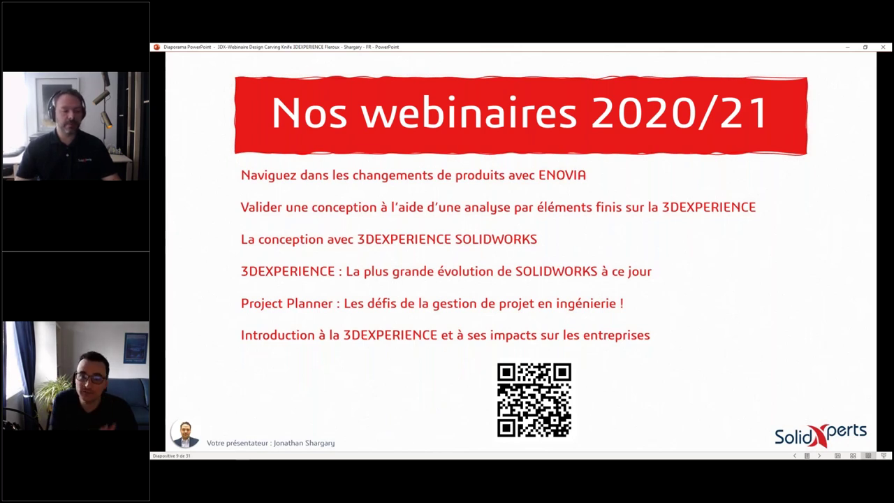
- Advance to slide 10, the blue "Sondage" title slide
left_click(816, 74)
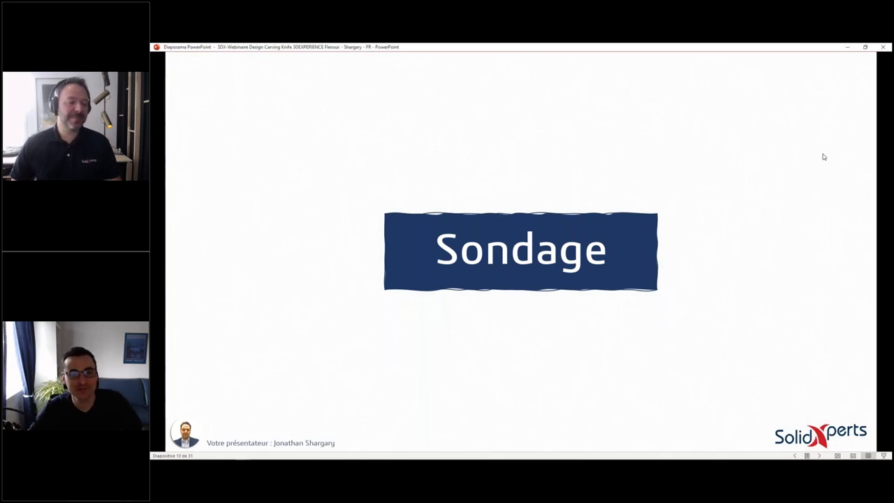
- Advance to slide 11, showing SUB-D versus NURBS models with surface defects marked
key("Right")
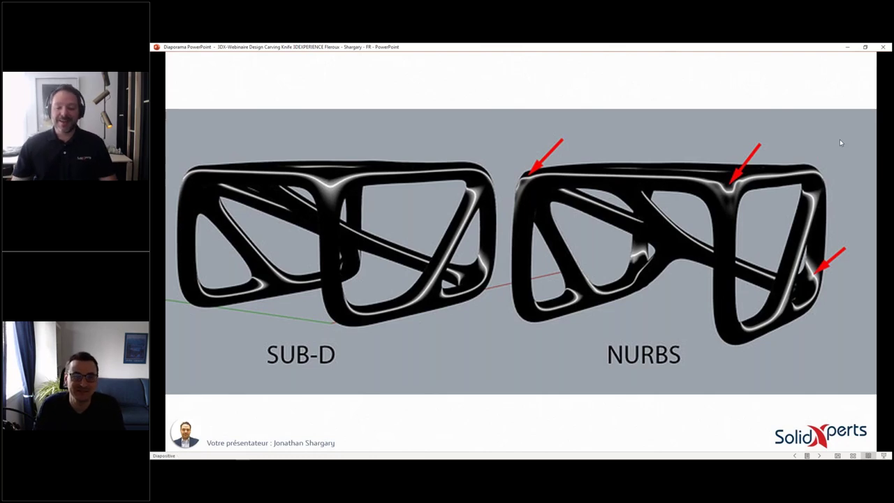
- Advance to slide 12, "Cloud Collaboration" beside the 3DEXPERIENCE compass
key("Right")
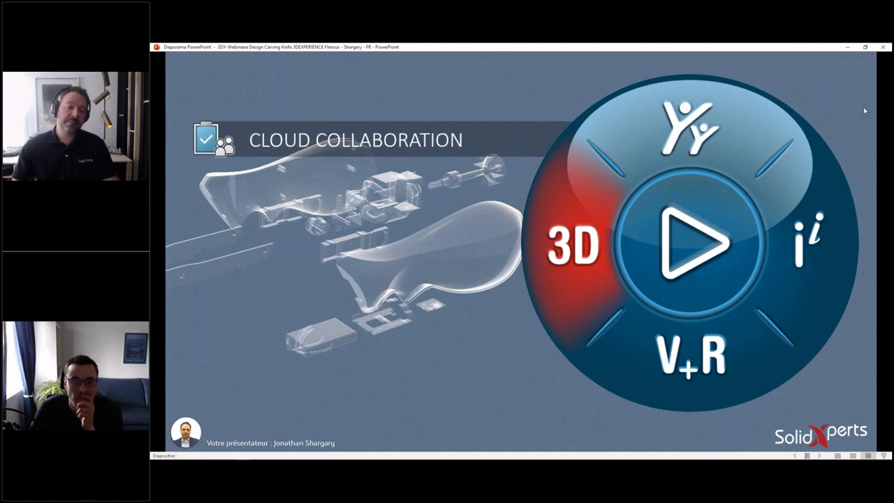
- Reveal SUB-D MODELING, PARAMETRIC MODELING and DESIGN CHANGE, then keep only Cloud Collaboration
key("Right")
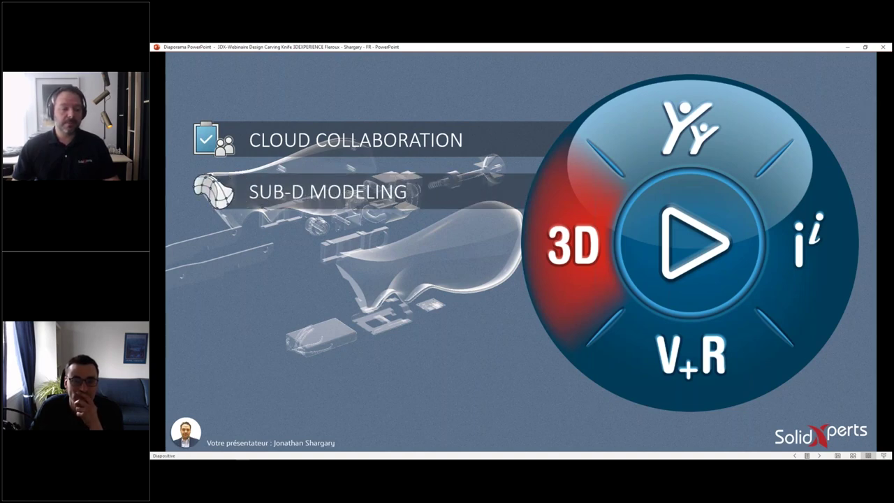
key("Right")
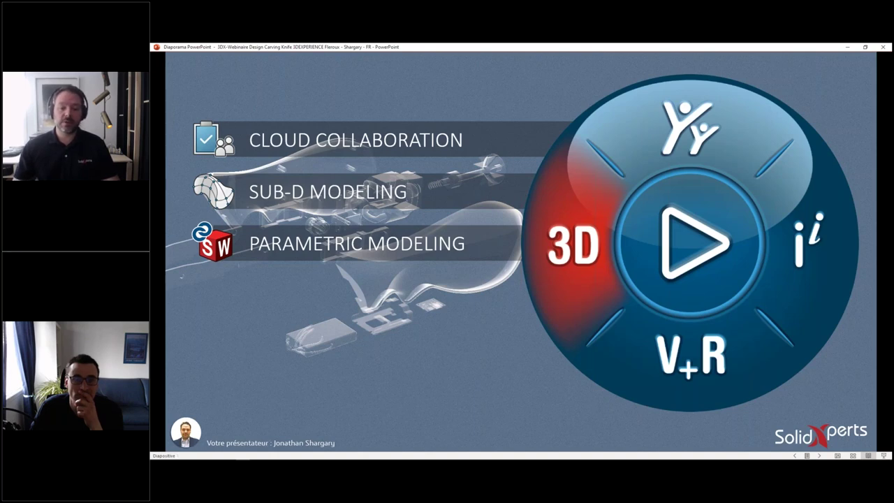
key("Right")
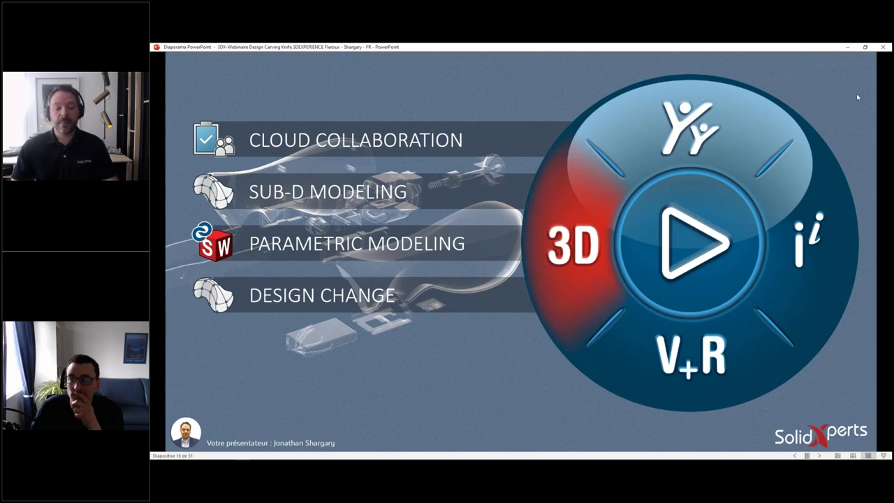
key("Right")
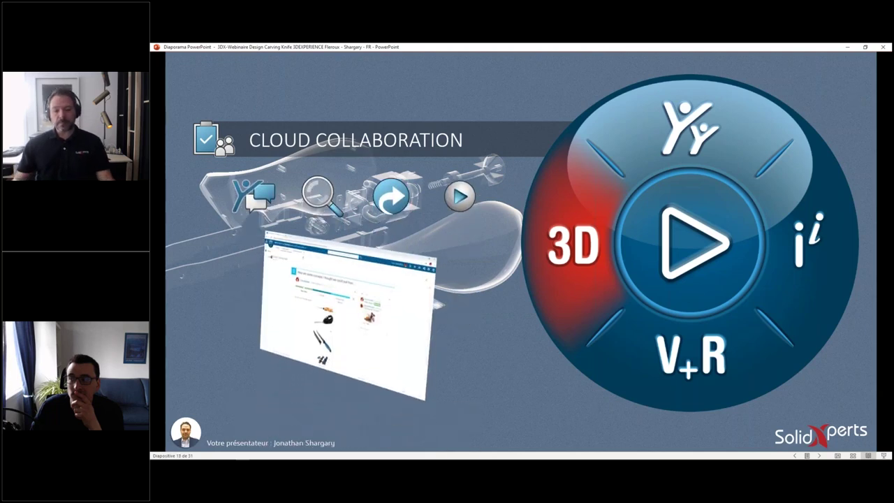
- Leave the slideshow on slide 18 and launch Firefox with a blank new tab
key("Right")
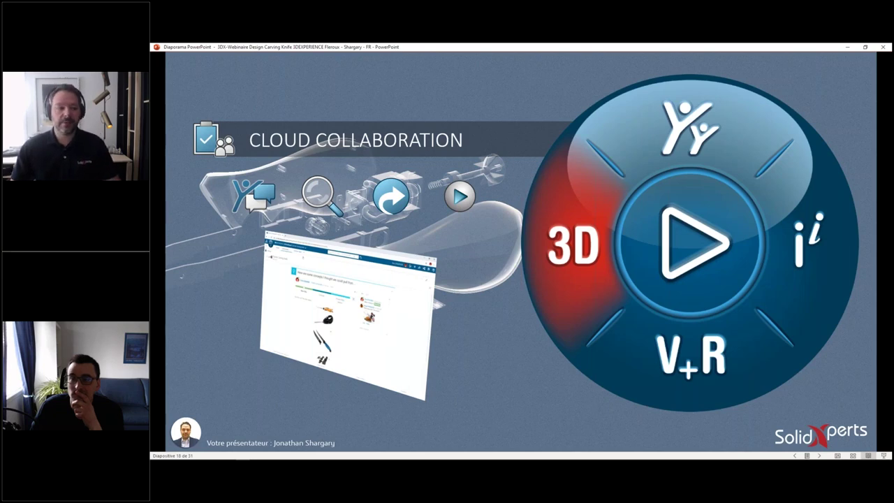
key("super")
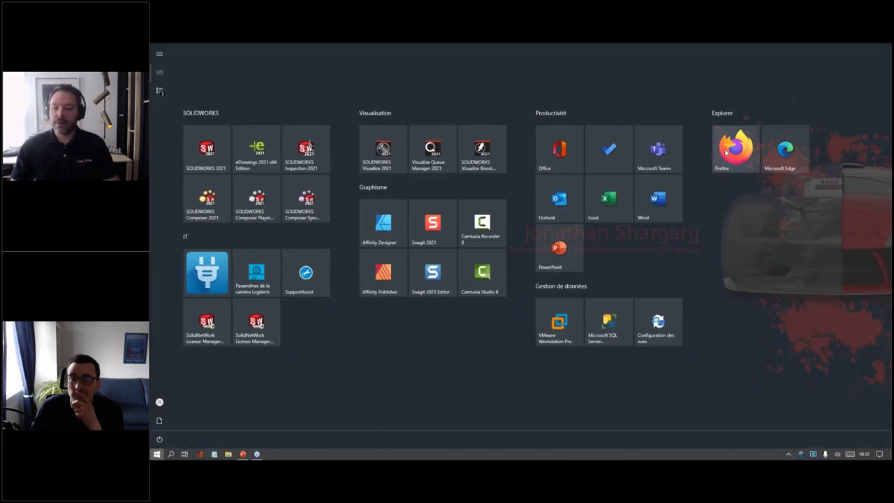
key("Escape")
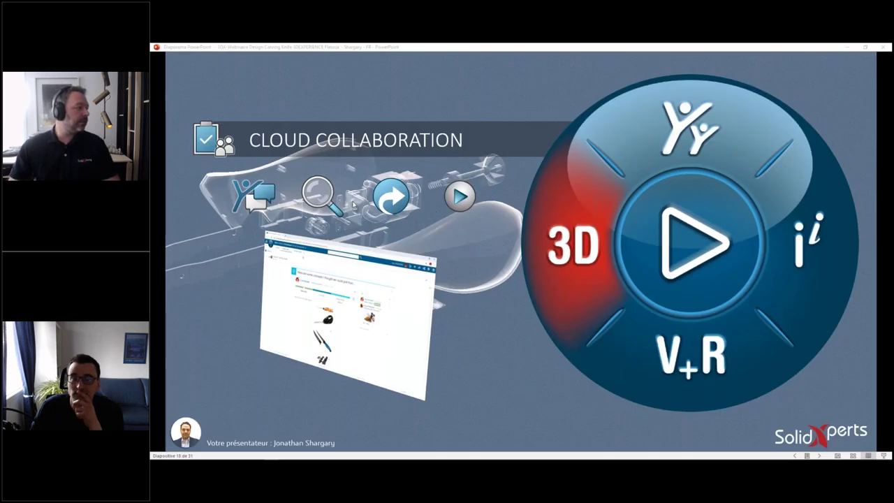
key("Right")
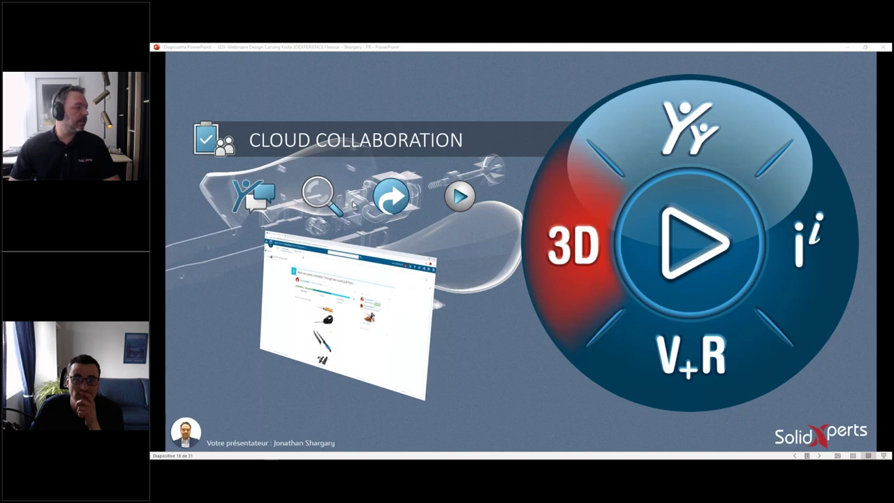
left_click(354, 203)
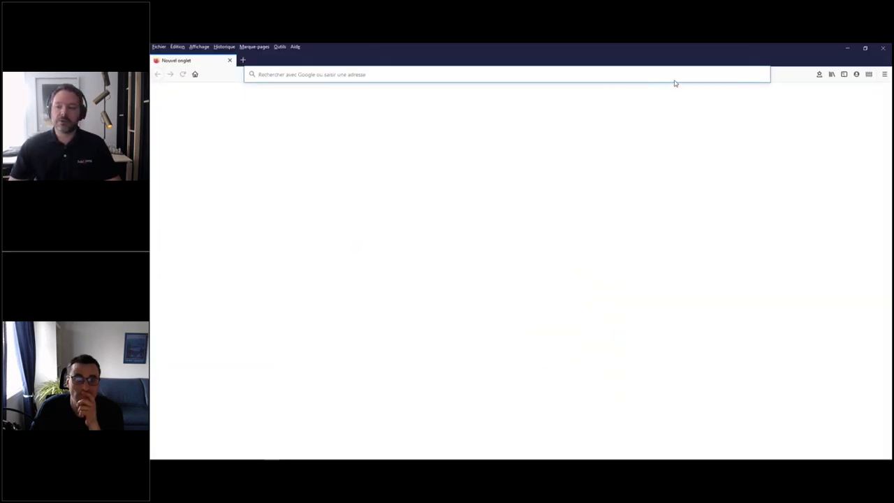
- Always show the Firefox bookmarks bar and open the JS-WEBINAR - Données dashboard bookmark
right_click(776, 77)
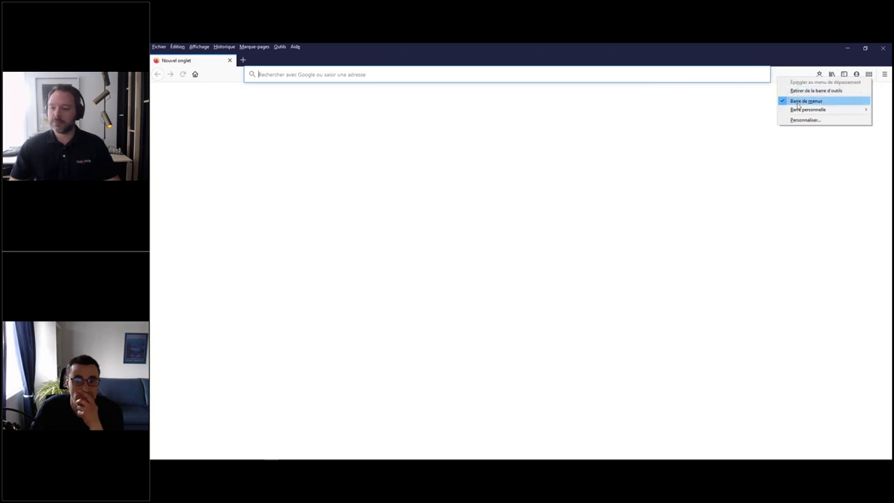
mouse_move(807, 109)
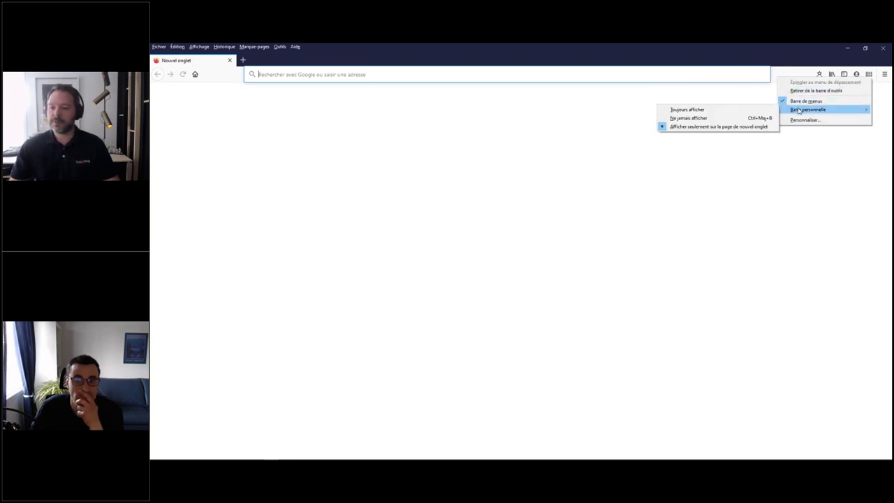
left_click(761, 110)
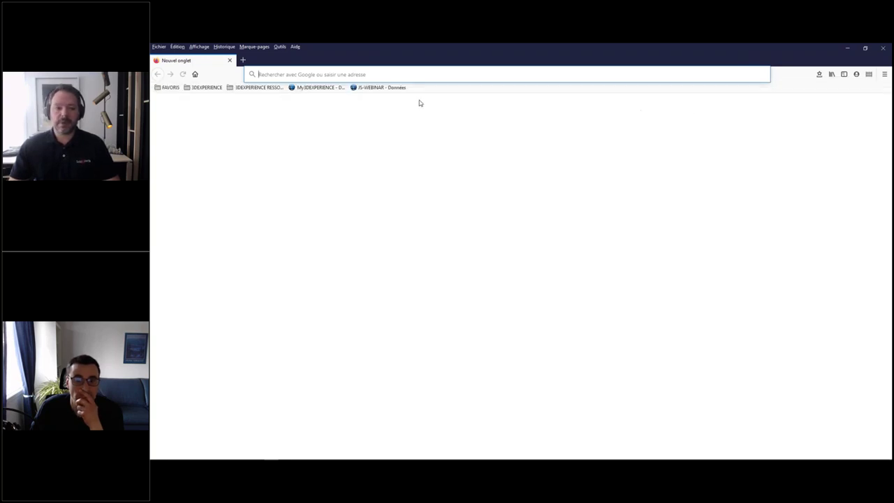
left_click(378, 89)
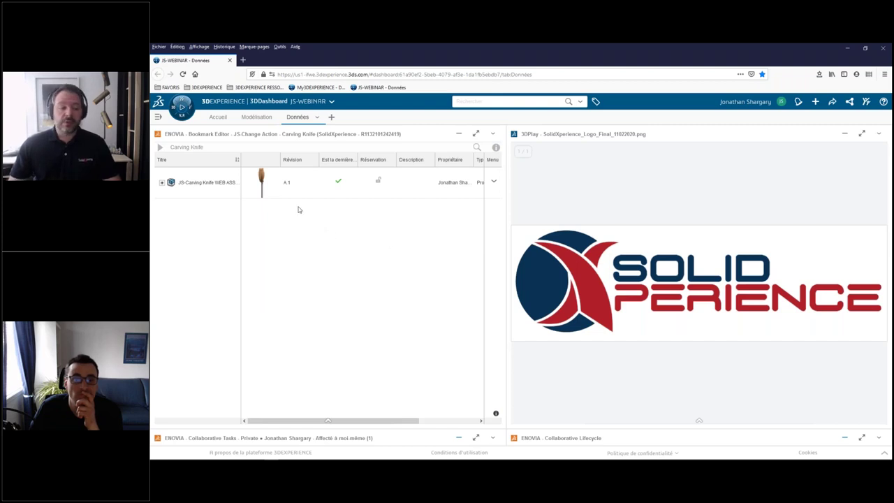
- Load the JS-Carving Knife WEB ASSY into the 3DPlay widget and rotate it side-on
left_click_drag(295, 188, 689, 286)
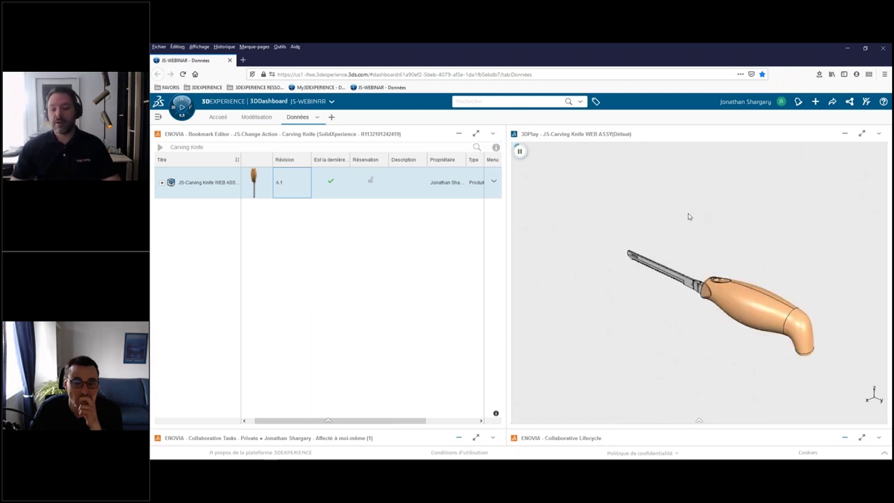
left_click_drag(746, 319, 719, 344)
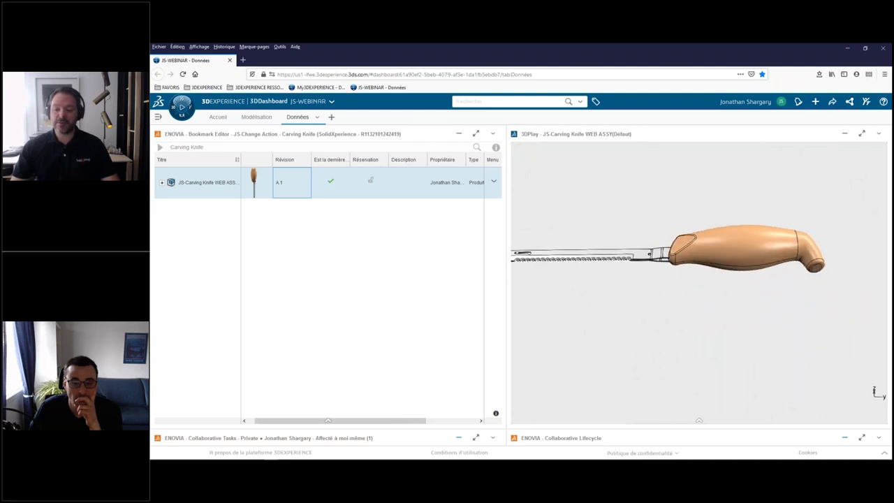
- Maximize the 3D viewer, shift the knife left, and hide its orange handle housing
left_click(860, 136)
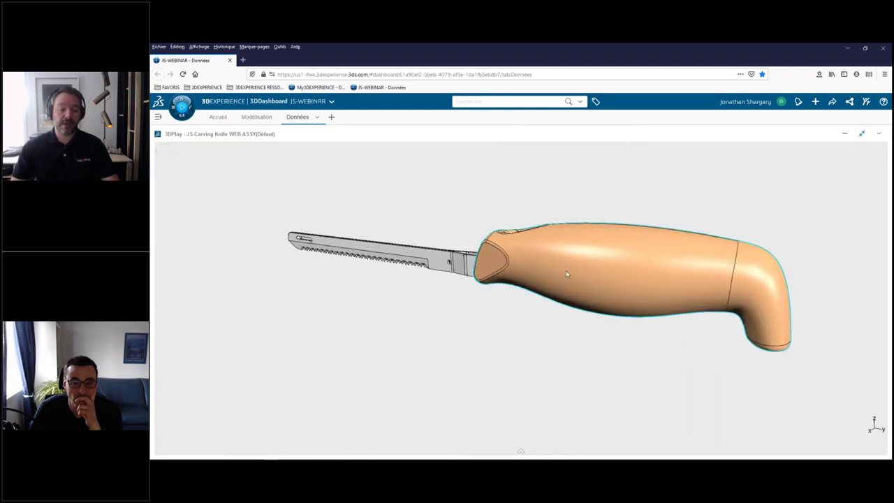
scroll(768, 245, "down", 2)
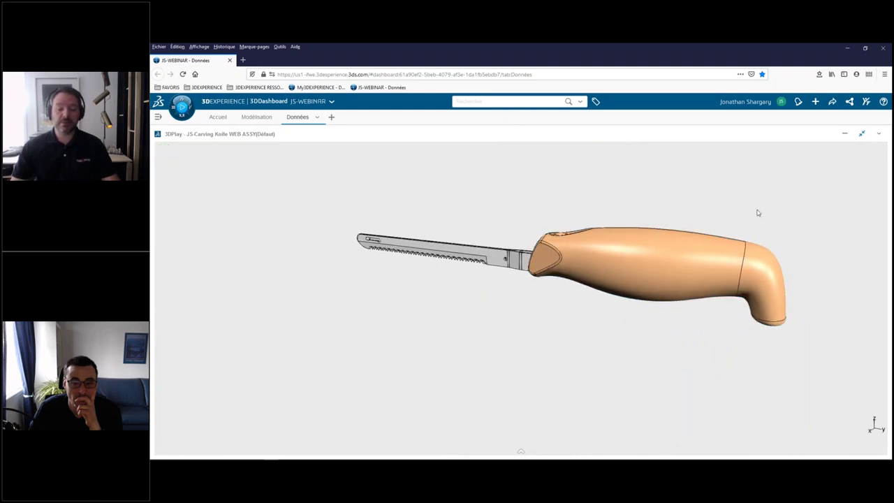
middle_click_drag(758, 213, 710, 223)
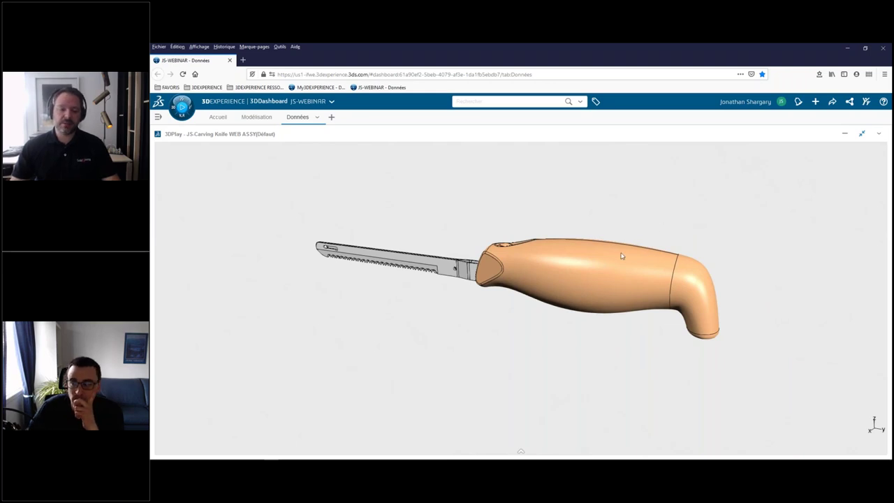
left_click(495, 447)
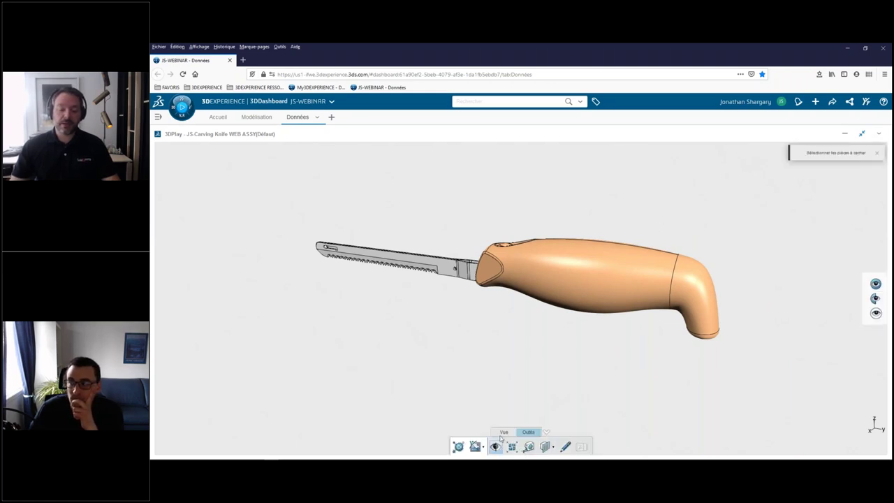
left_click(552, 290)
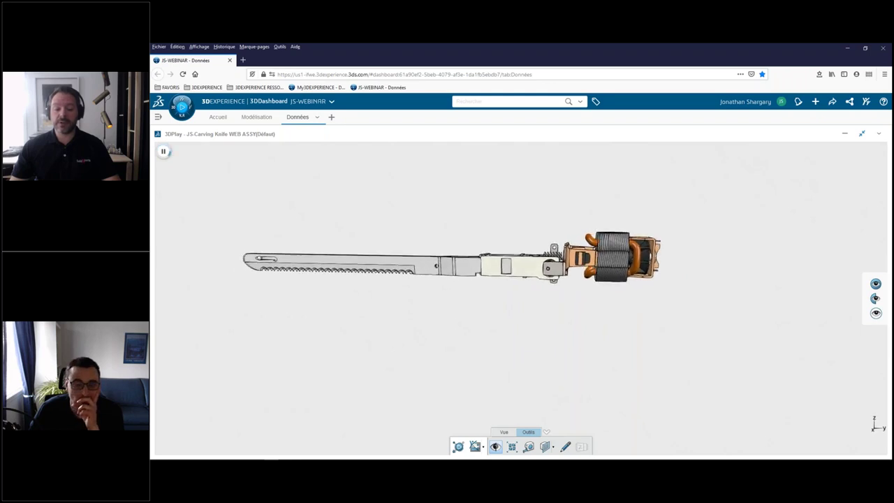
- Start green pencil markup and draw a box under the motor labelled USB
left_click(566, 446)
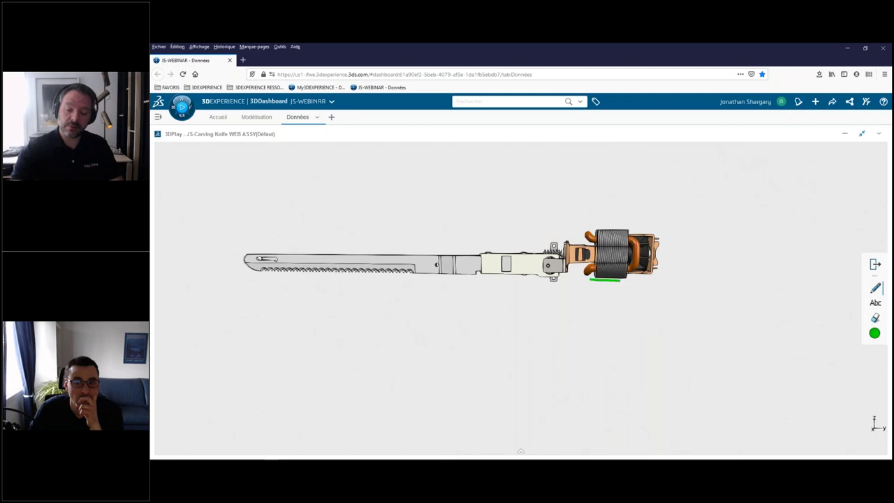
mouse_move(620, 279)
left_mouse_down()
mouse_move(664, 279)
mouse_move(601, 296)
mouse_move(591, 279)
left_mouse_up()
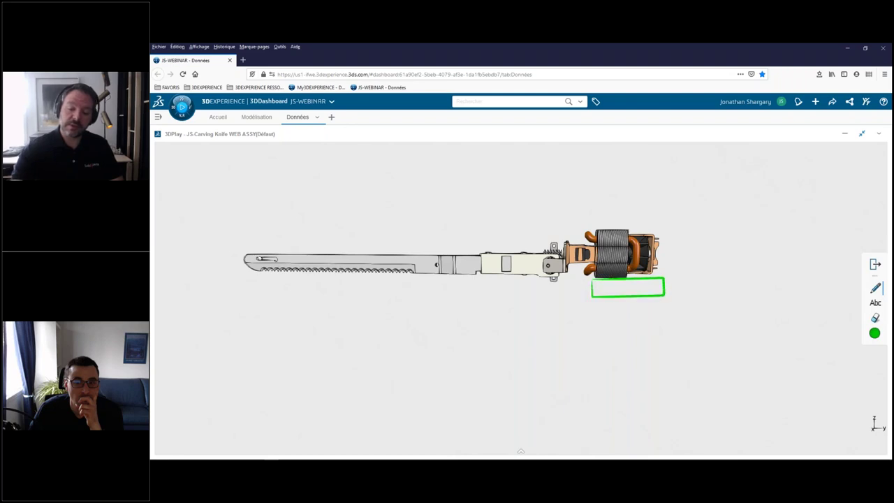
mouse_move(654, 299)
left_mouse_down()
mouse_move(663, 299)
mouse_move(646, 337)
left_mouse_up()
mouse_move(661, 319)
left_mouse_down()
mouse_move(667, 341)
mouse_move(677, 325)
mouse_move(683, 341)
mouse_move(704, 344)
mouse_move(715, 331)
mouse_move(705, 344)
left_mouse_up()
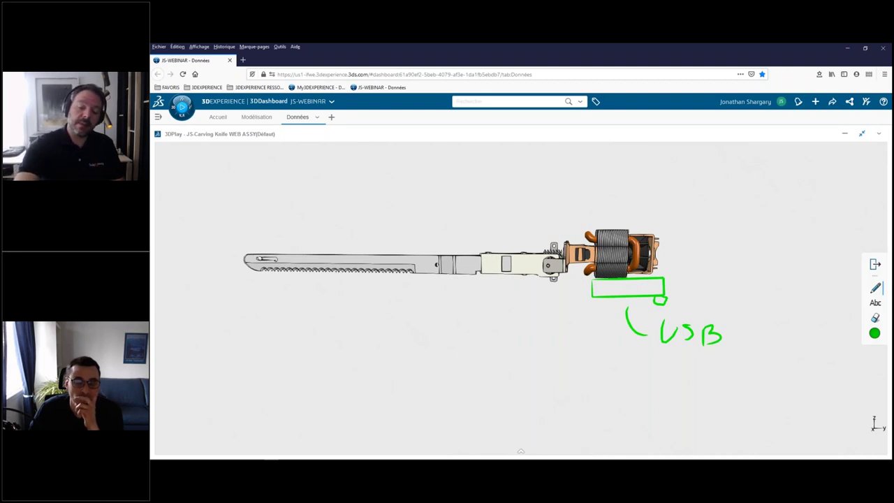
- Sketch the new handle outline around the motor with an arrow labelled HANDLE
left_click_drag(519, 237, 517, 285)
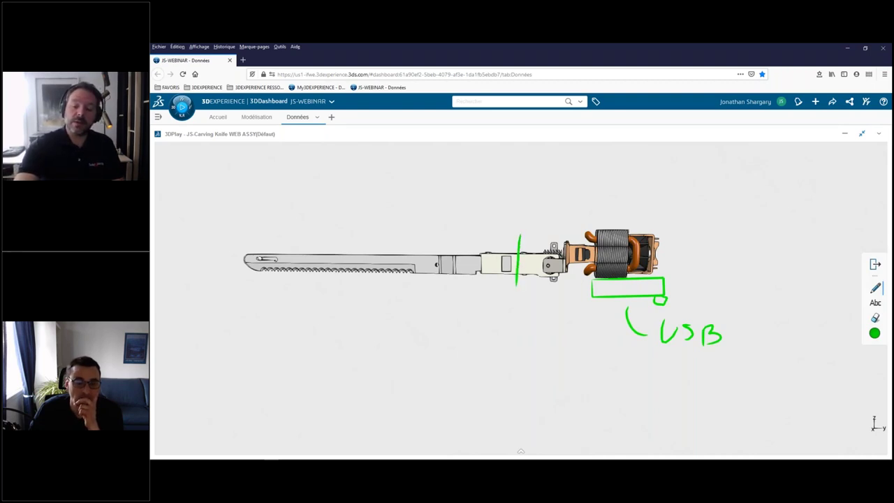
mouse_move(538, 234)
left_mouse_down()
mouse_move(572, 223)
mouse_move(702, 247)
left_mouse_up()
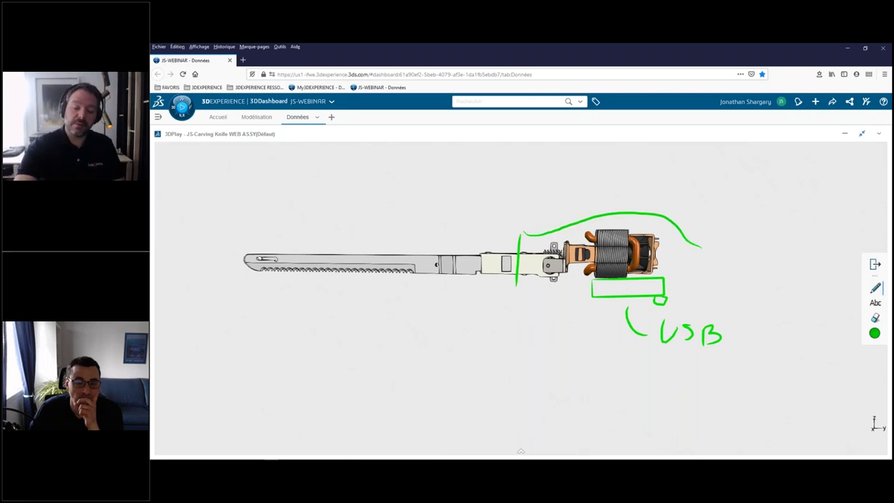
mouse_move(598, 283)
left_mouse_down()
mouse_move(694, 300)
mouse_move(702, 245)
left_mouse_up()
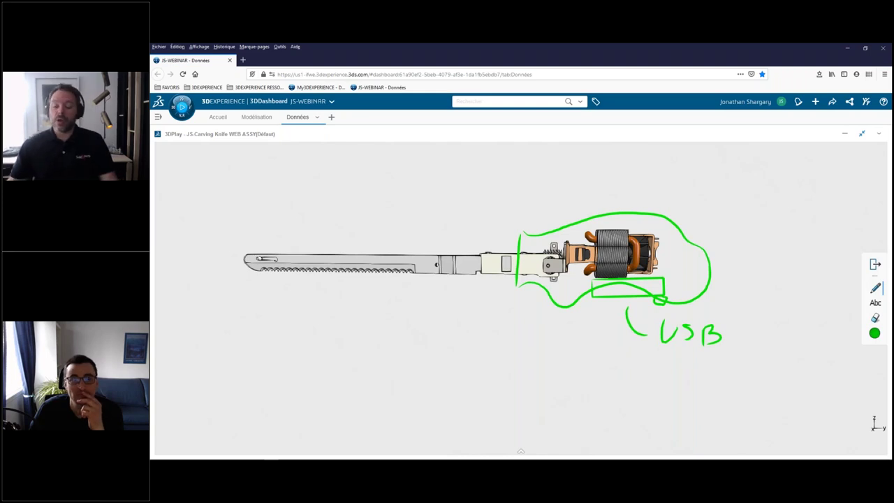
mouse_move(683, 175)
left_mouse_down()
mouse_move(651, 202)
mouse_move(666, 198)
left_mouse_up()
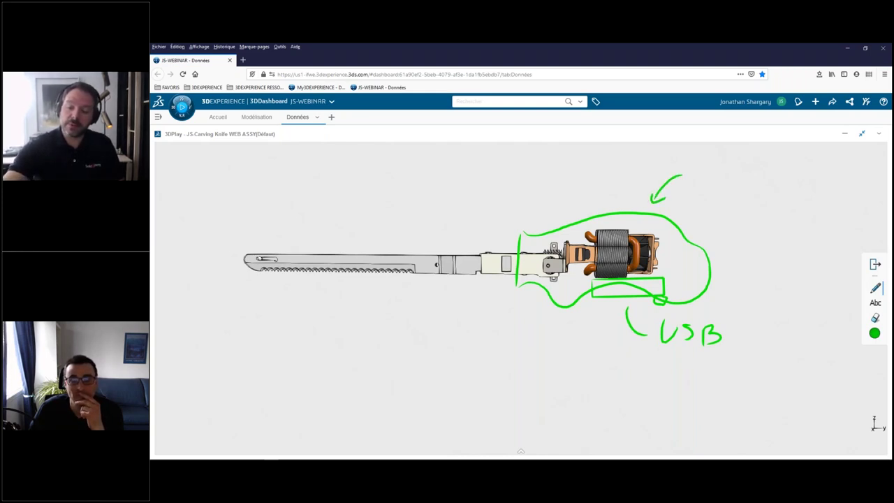
left_click_drag(690, 166, 691, 183)
mouse_move(697, 167)
left_mouse_down()
mouse_move(697, 183)
mouse_move(697, 175)
mouse_move(715, 183)
mouse_move(736, 167)
mouse_move(745, 186)
mouse_move(792, 187)
left_mouse_up()
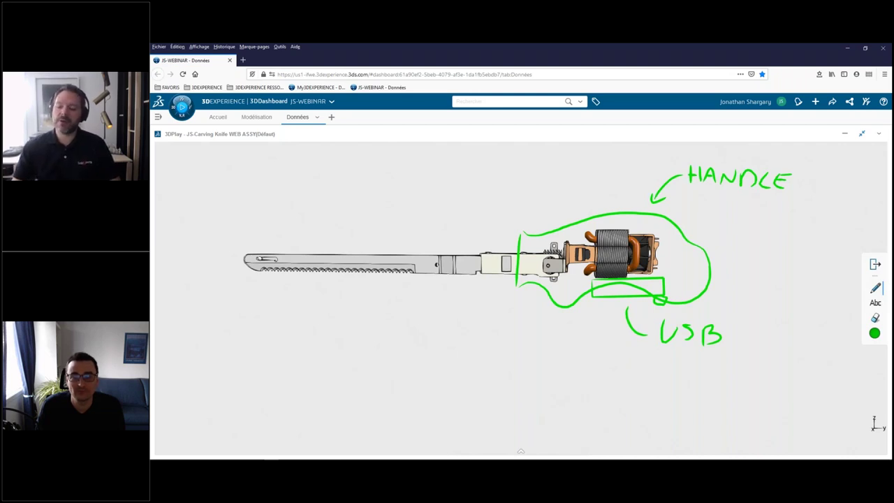
- Exit markup, save a screen capture of the marked-up view, and restore the dashboard layout
left_click(874, 267)
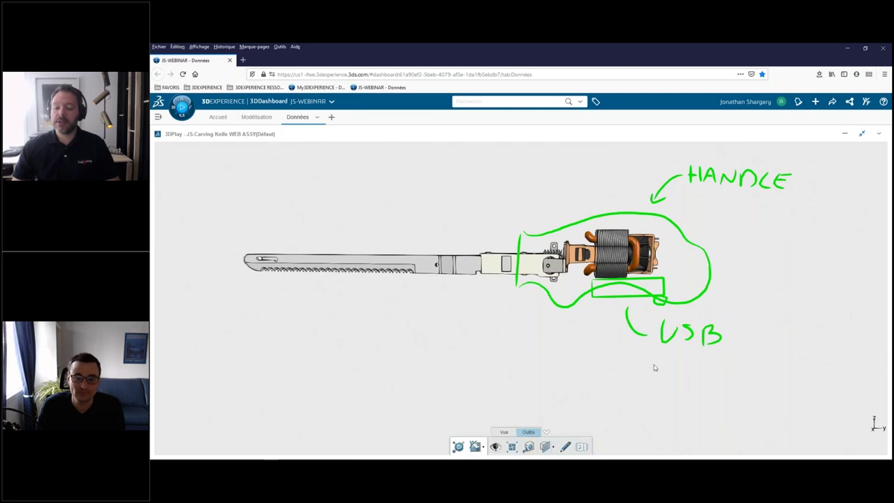
left_click(484, 449)
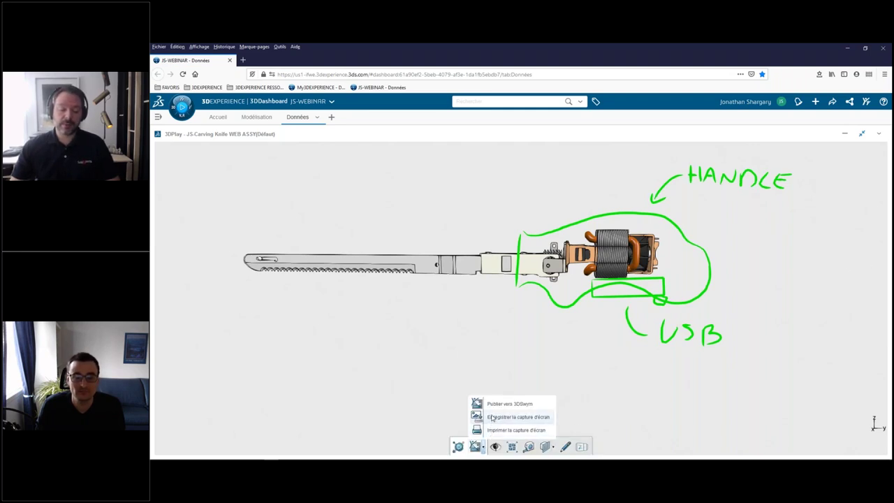
left_click(493, 417)
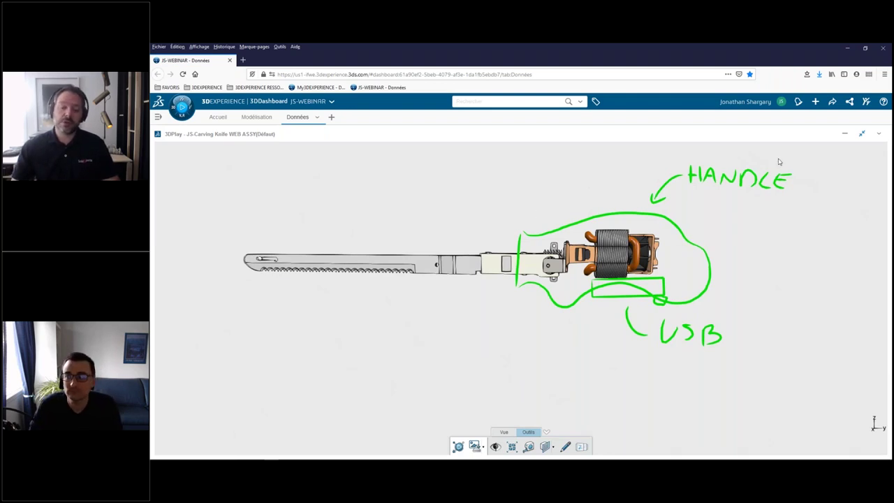
left_click(863, 133)
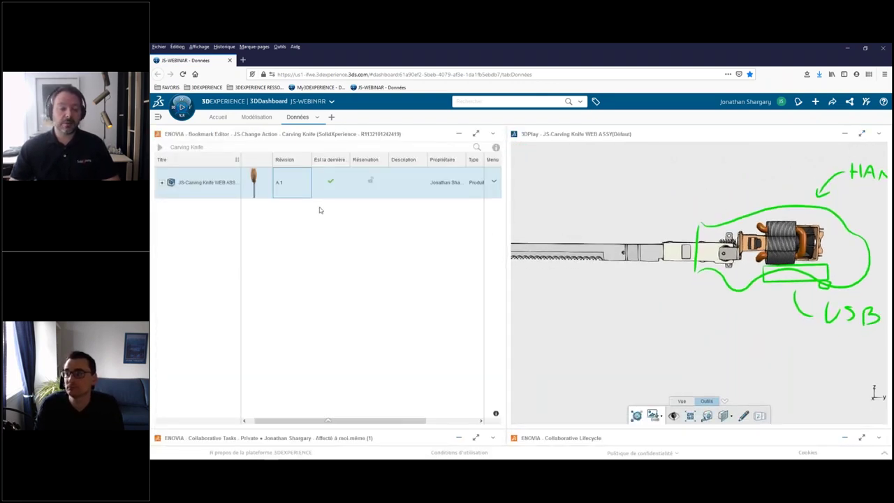
- Select the knife assembly plus its handle subassembly and start a New Revision for both
left_click(161, 184)
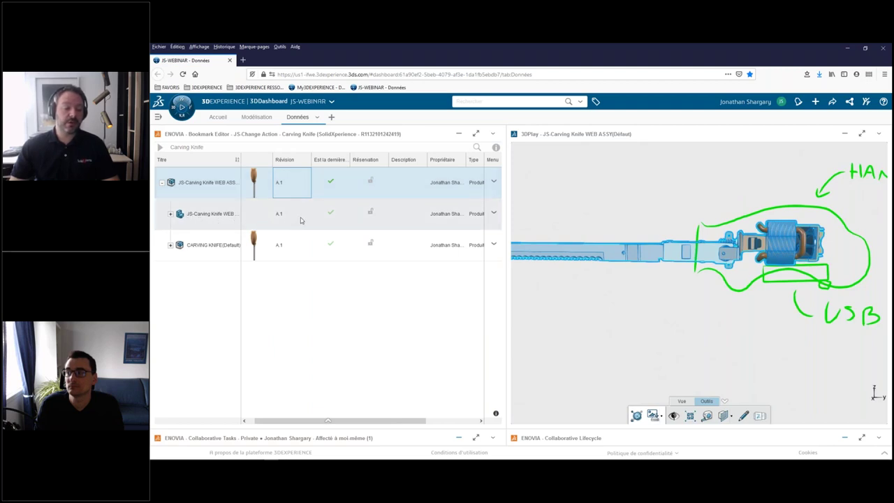
left_click(300, 220, "ctrl")
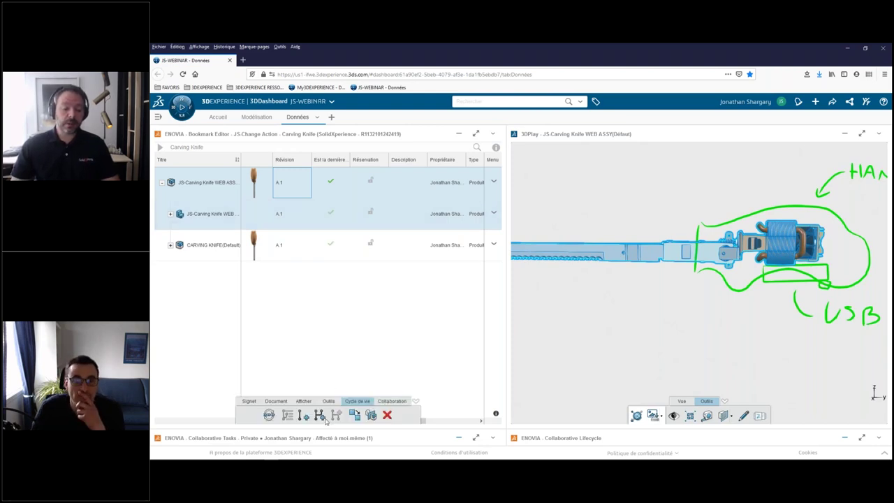
left_click(304, 415)
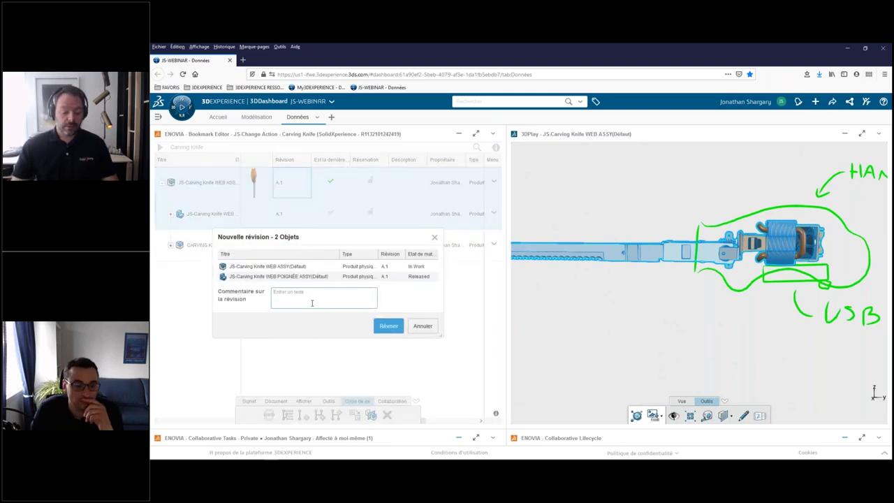
- Revise both assemblies to B.1 with comment 'Nouvelle poignée et USB Power Pack', then clear the selection
type("Nouvelle ")
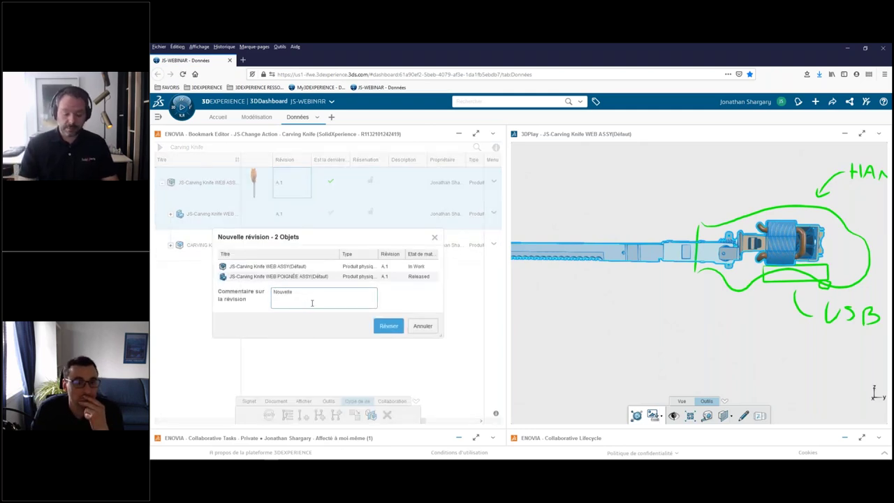
type("poignée et U")
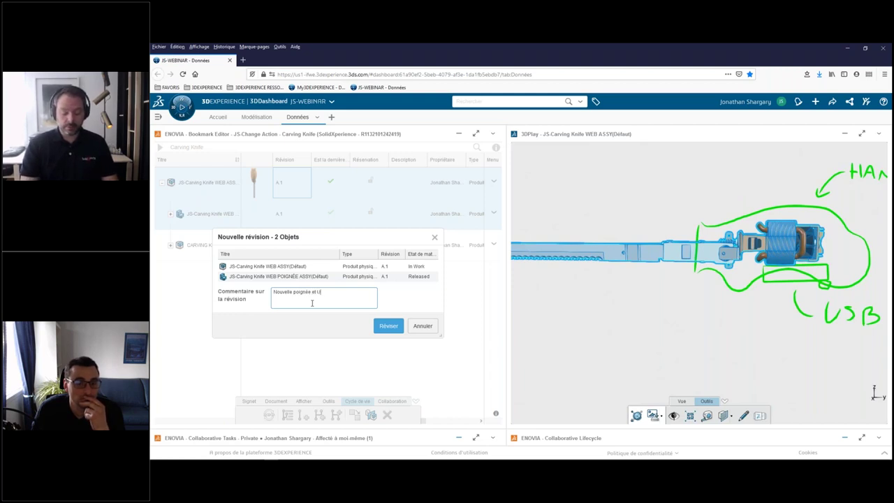
type("SB Power Pack")
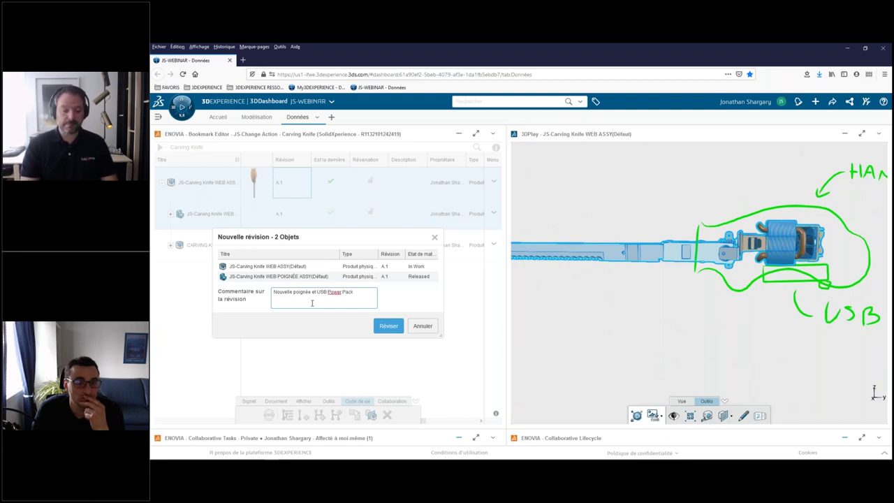
left_click(391, 327)
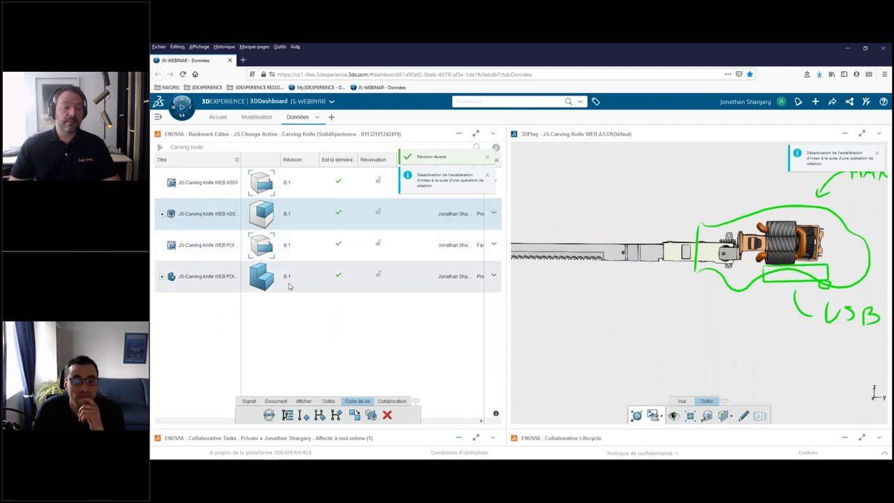
left_click(319, 312)
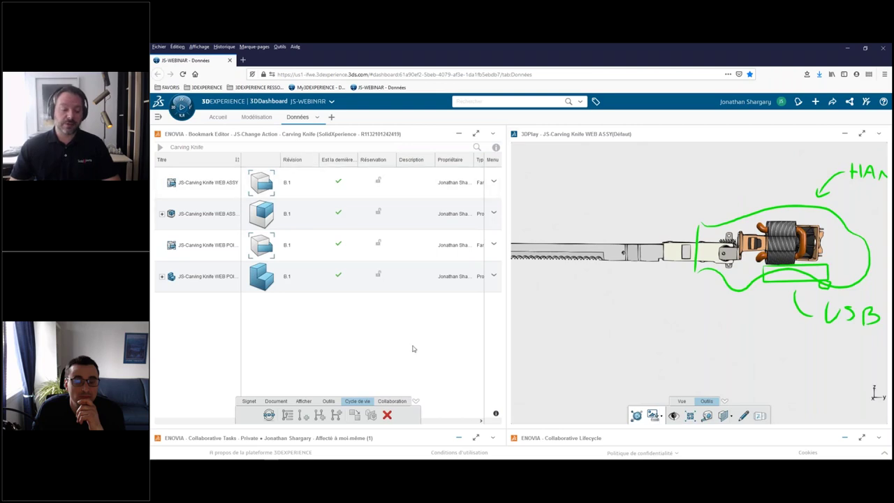
- Create a new collaborative task titled 'Ajouter le USB PP'
left_click(459, 438)
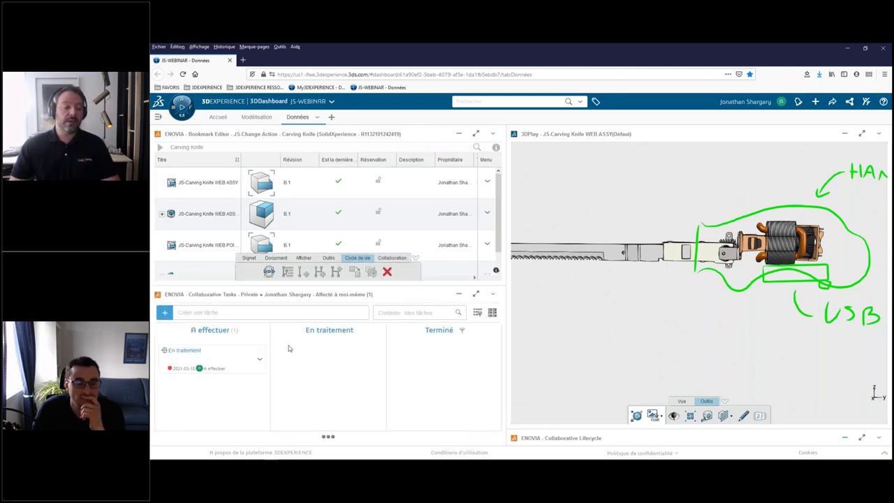
left_click(259, 312)
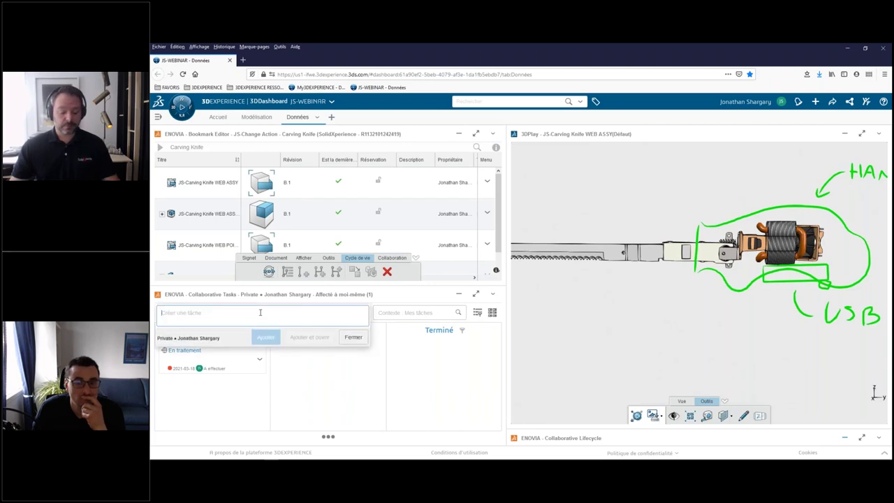
type("Ajou")
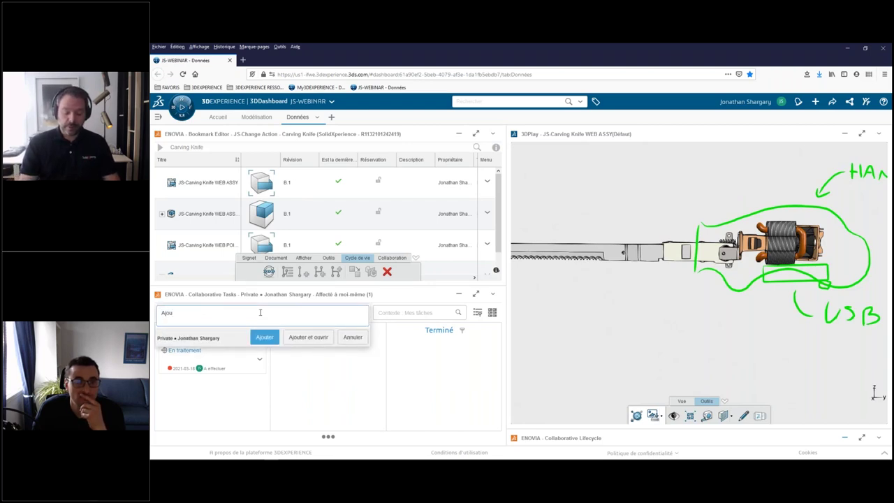
type("ter le")
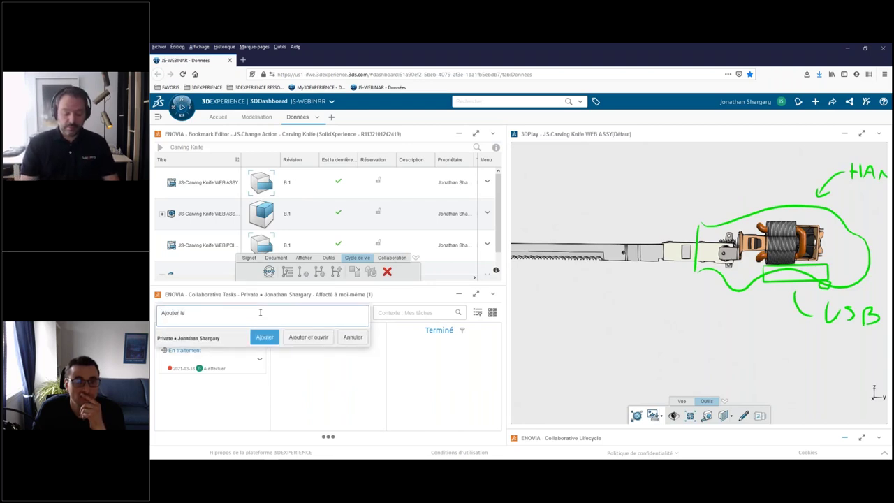
type(" USB PP")
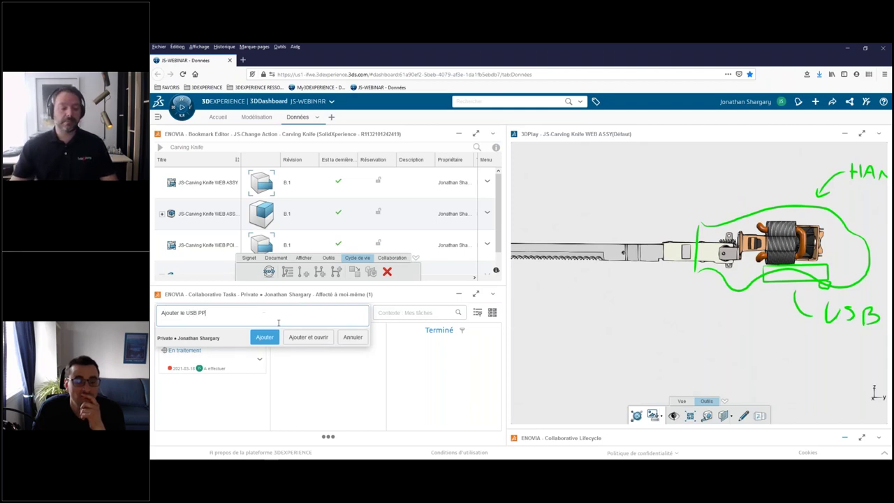
left_click(309, 337)
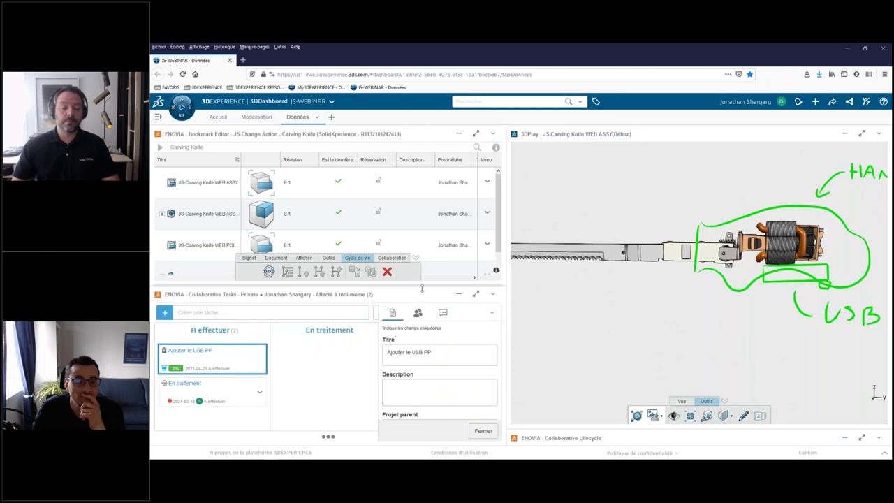
- Give the task a 'Nouveau design sans fils' description and set Fin planifiée to 22 avr. 2021
left_click(423, 386)
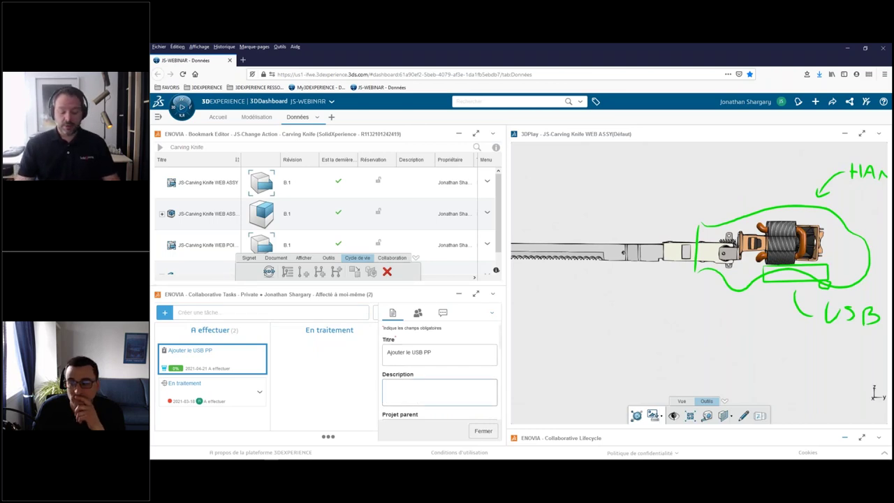
type("Nouveau")
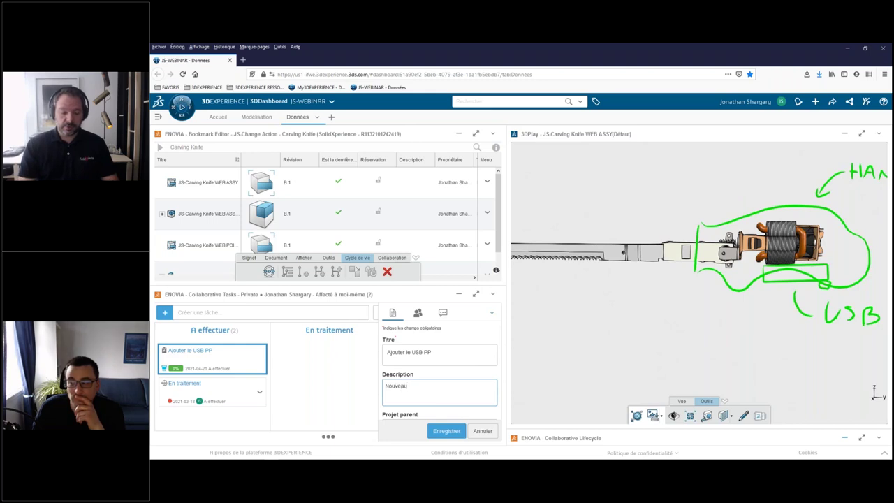
type(" design sans fils")
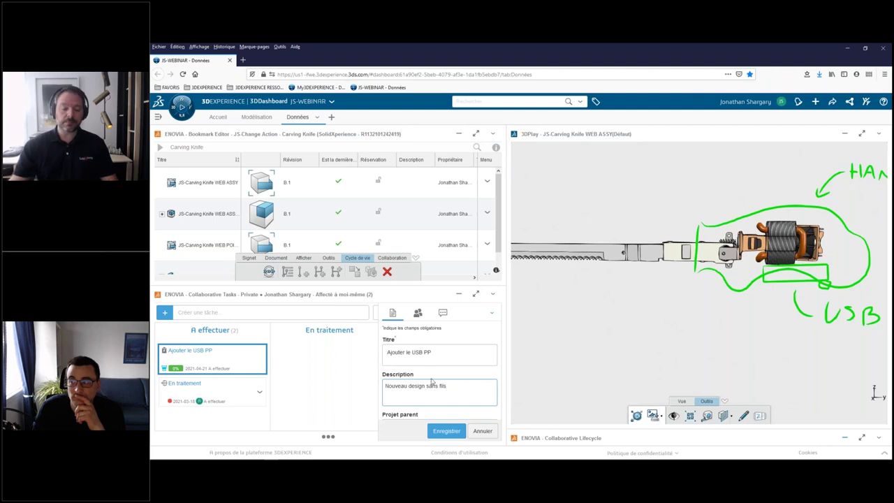
scroll(440, 370, "down", 1)
scroll(440, 370, "down", 1)
scroll(440, 370, "down", 1)
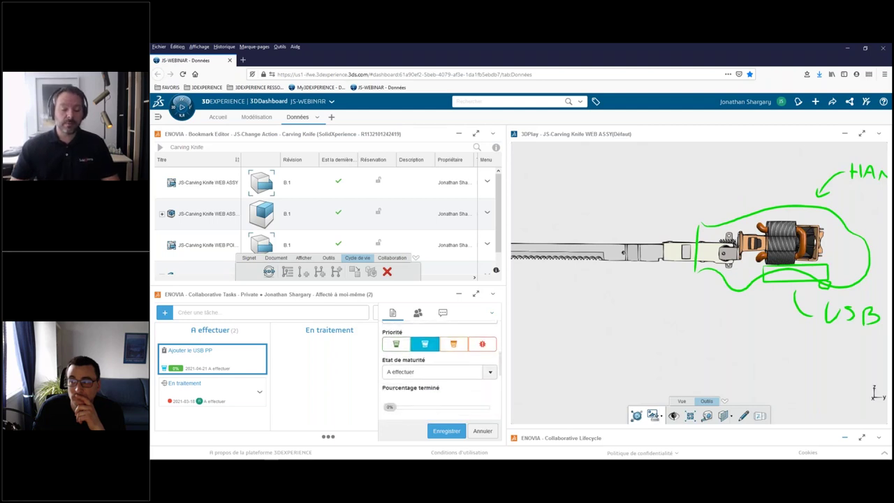
scroll(400, 352, "down", 1)
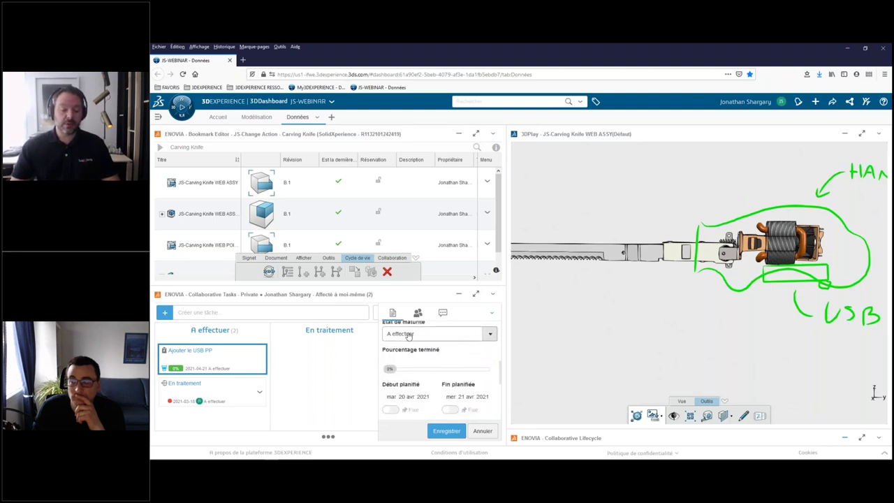
scroll(410, 336, "down", 1)
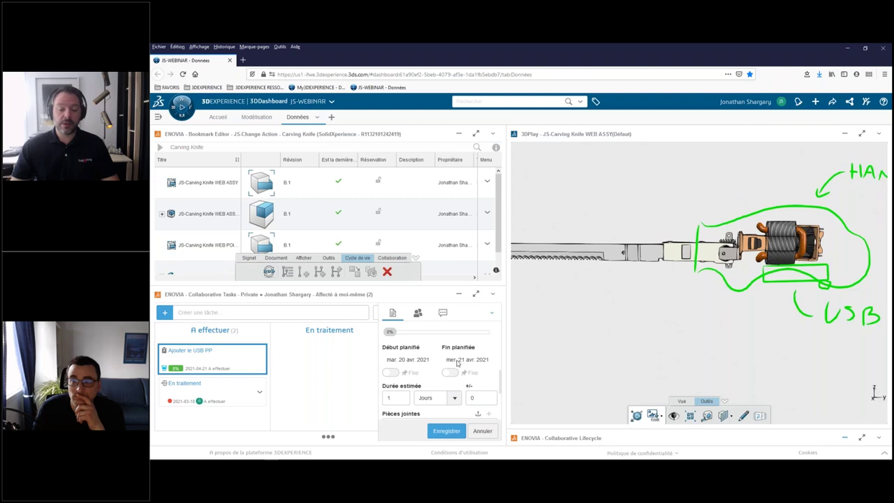
left_click(461, 360)
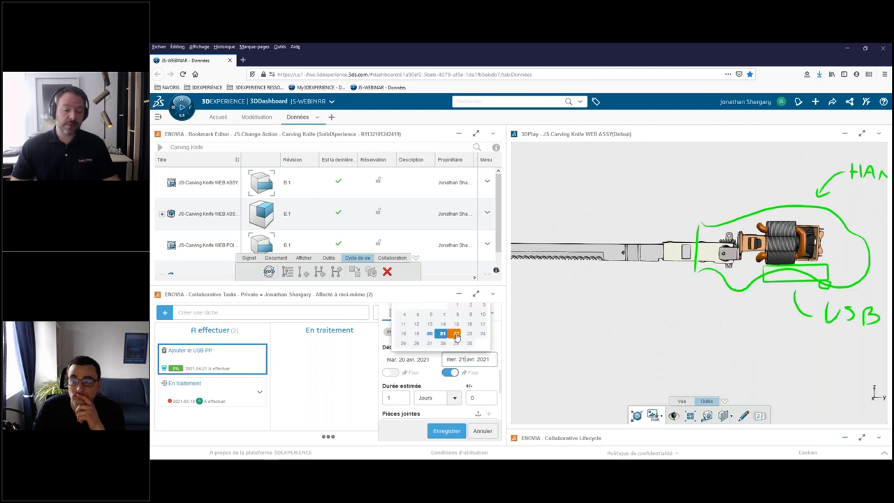
left_click(457, 333)
- Attach the downloaded 3DPlay screenshot and the knife assembly to the task
scroll(426, 365, "down", 1)
scroll(426, 365, "down", 1)
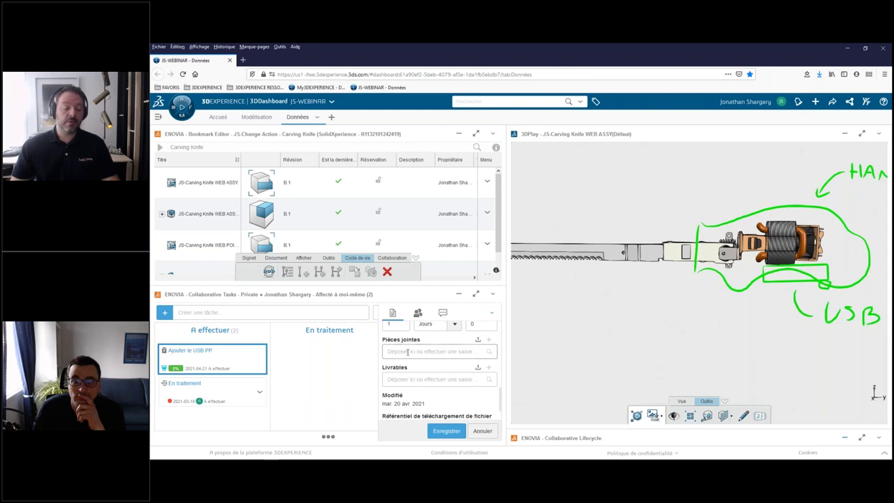
left_click(820, 74)
left_click_drag(726, 91, 424, 388)
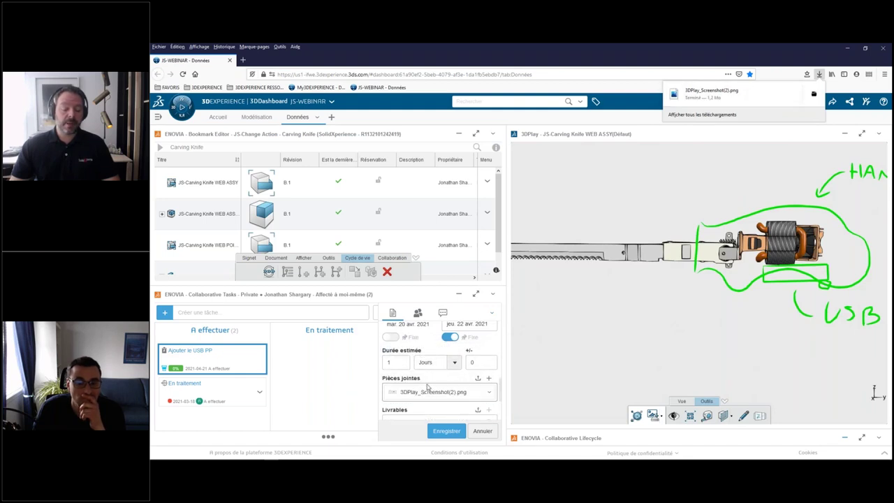
scroll(380, 376, "down", 1)
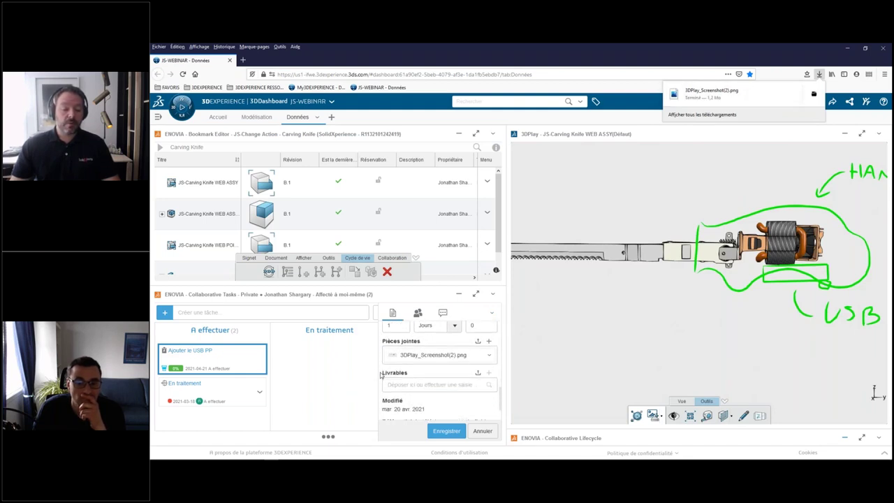
left_click(309, 211)
left_click_drag(367, 256, 410, 356)
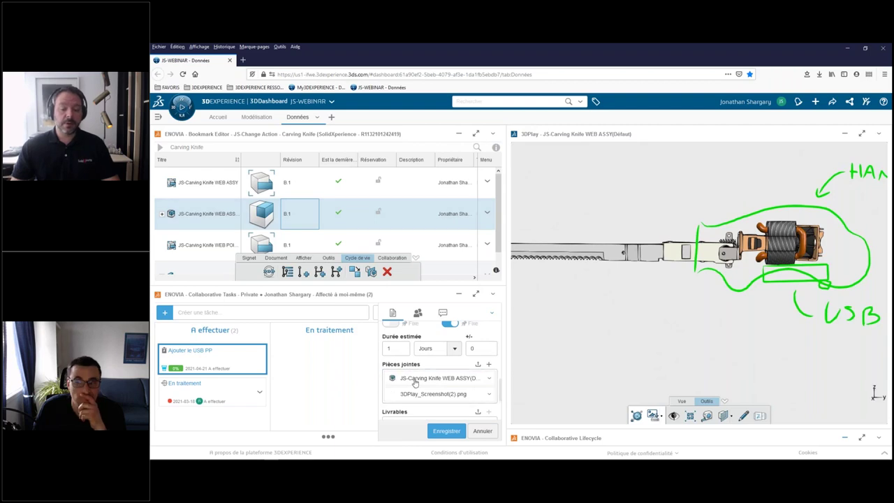
- Search 'usb' and attach the TC1000-New USB and BATTERY part to the task
left_click(487, 366)
type("usb")
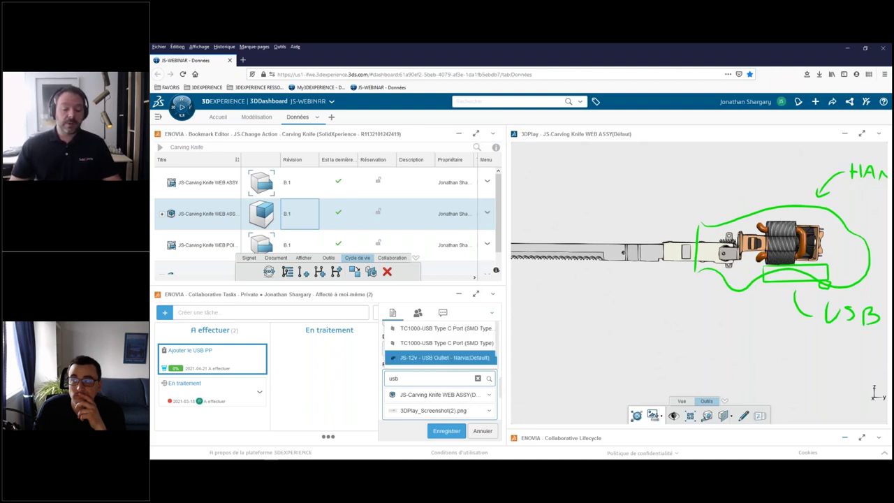
scroll(467, 358, "up", 2)
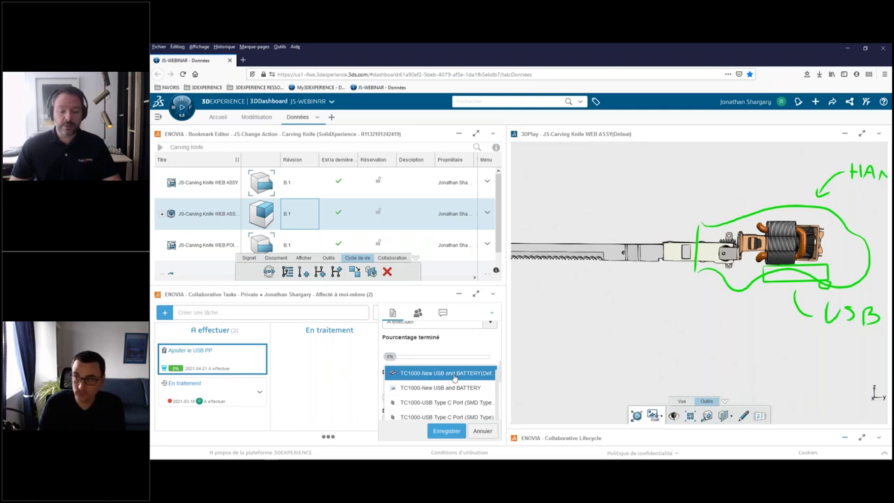
left_click(455, 373)
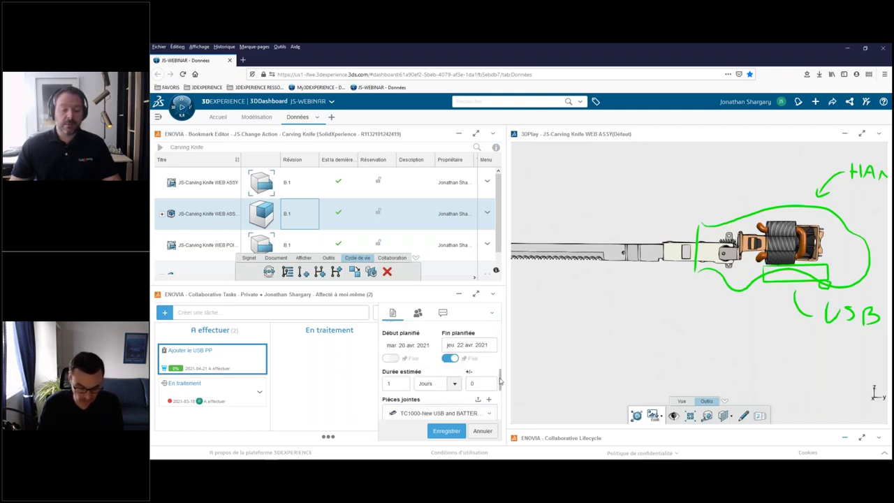
left_click_drag(501, 381, 500, 407)
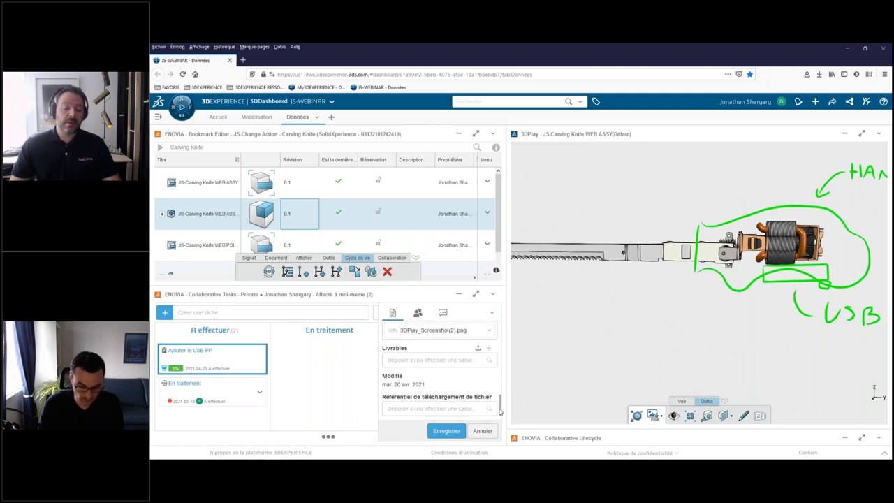
left_click(459, 409)
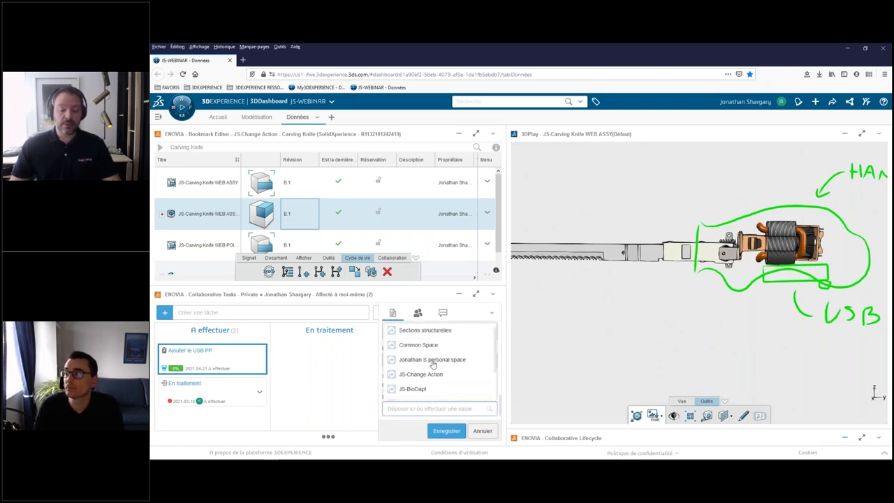
key("Escape")
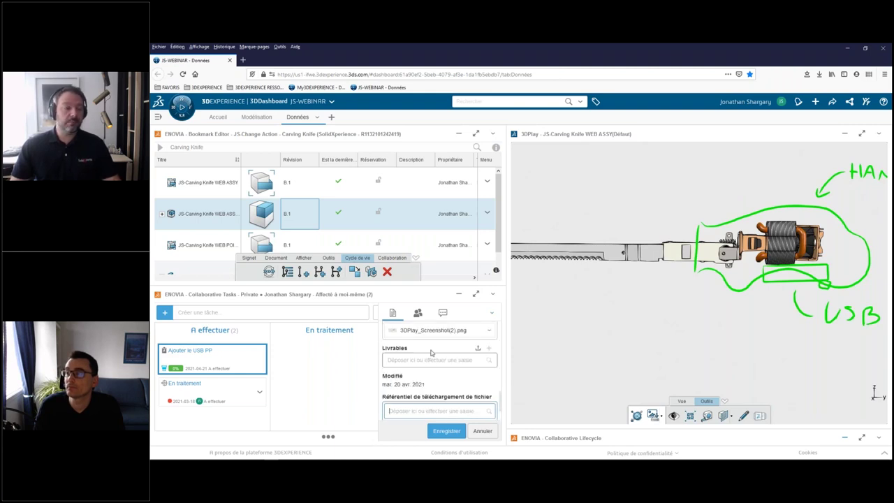
- Search your own user name under Personnes affectées, assign yourself, and save the task
left_click(417, 314)
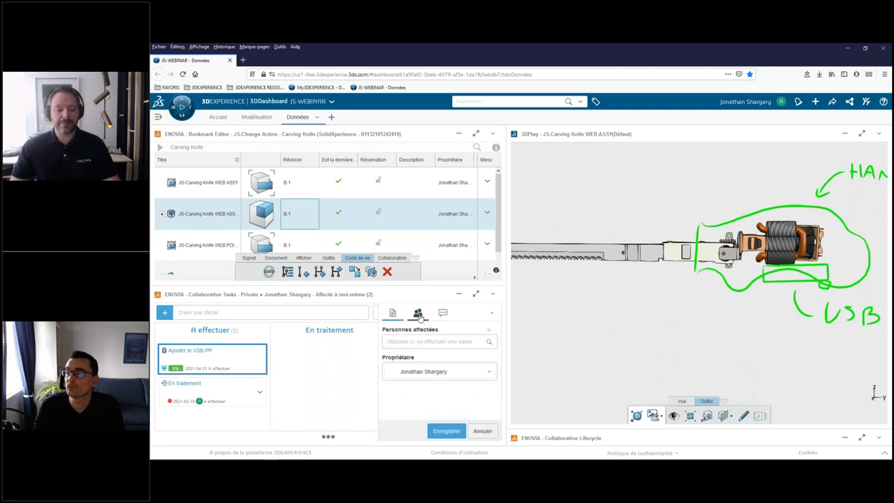
left_click(422, 341)
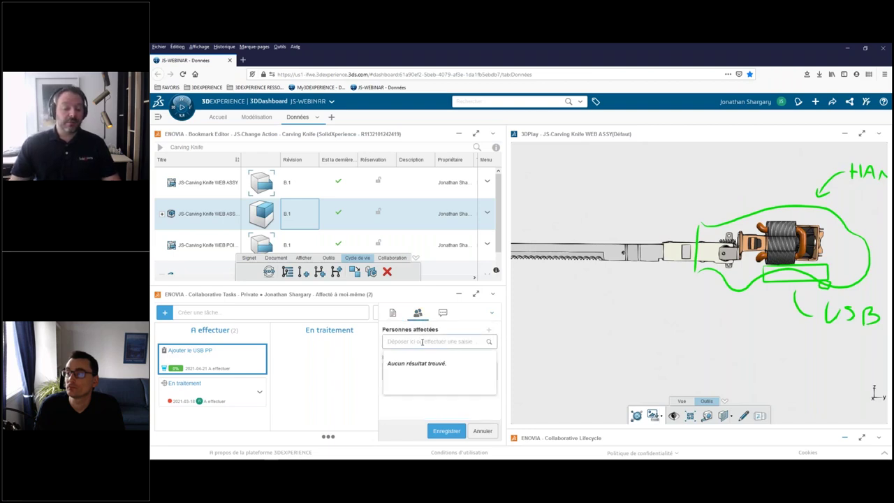
left_click(459, 133)
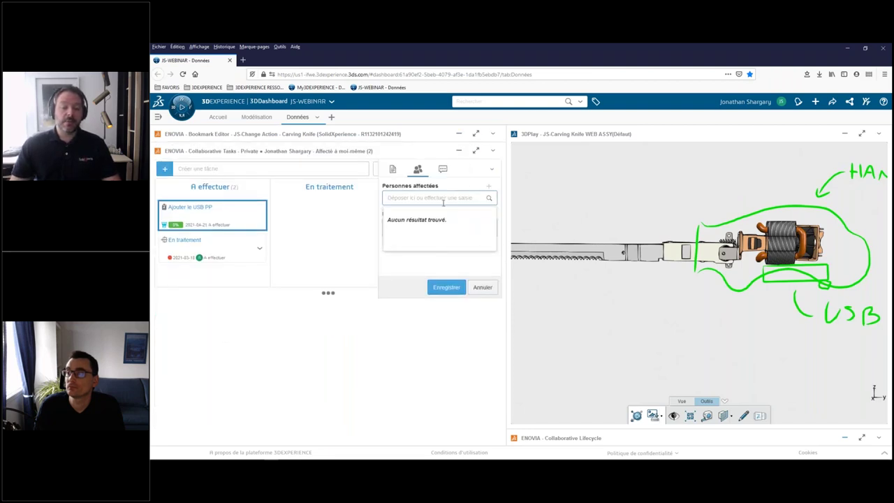
type("desi")
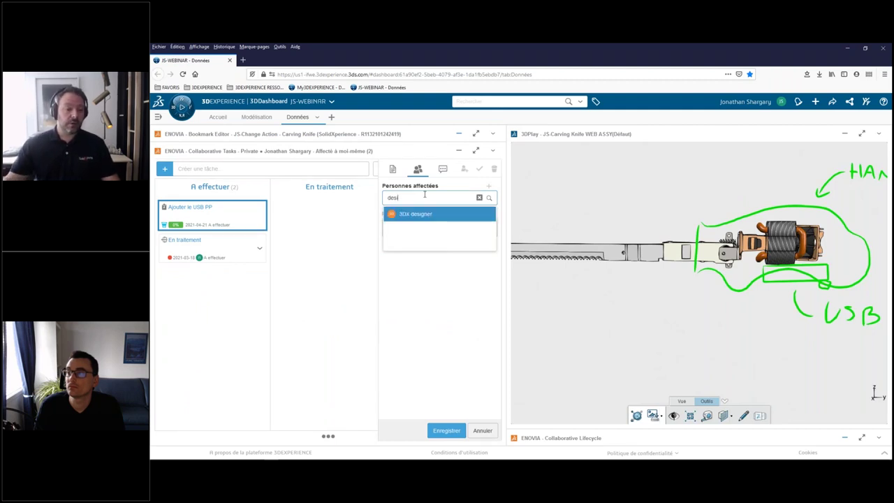
key("BackSpace")
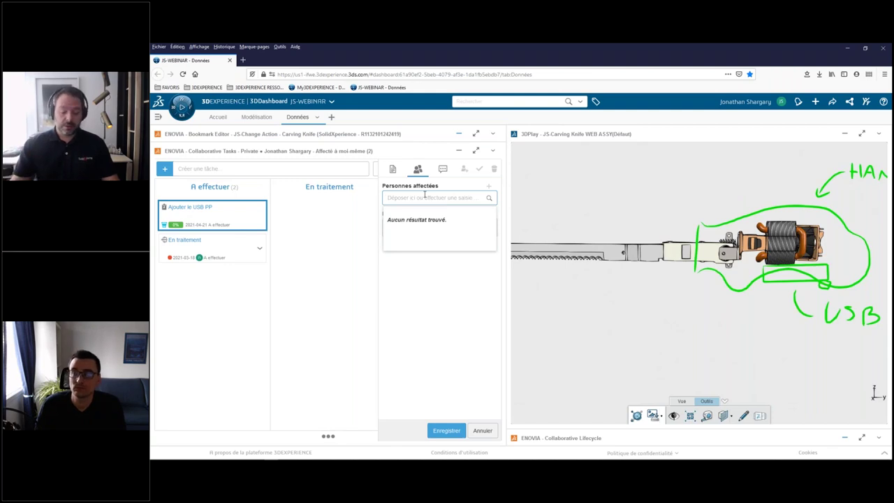
type("jonat")
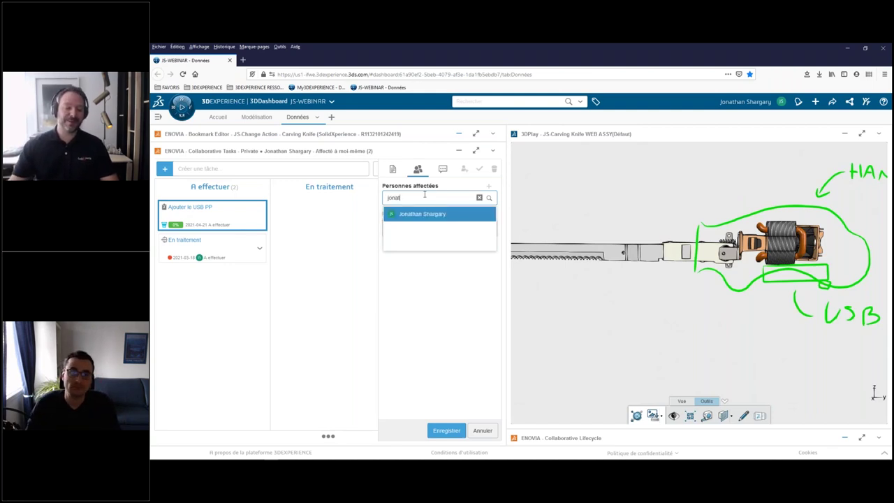
left_click(424, 213)
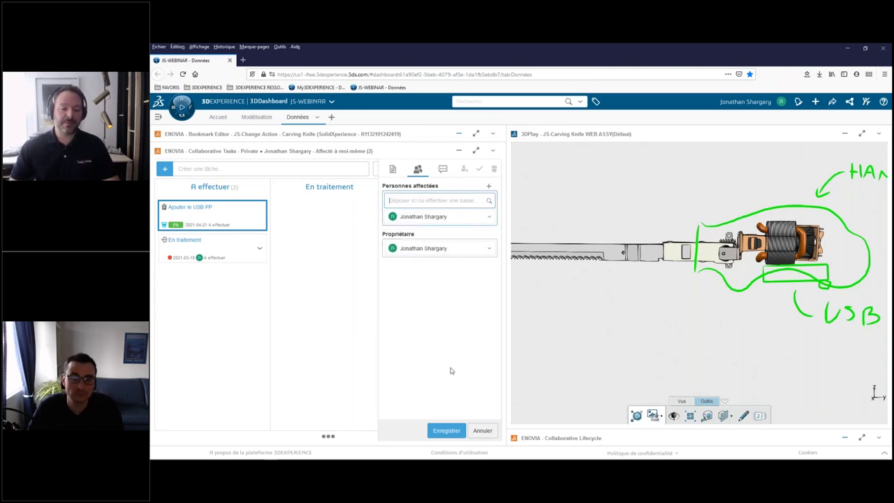
left_click(445, 431)
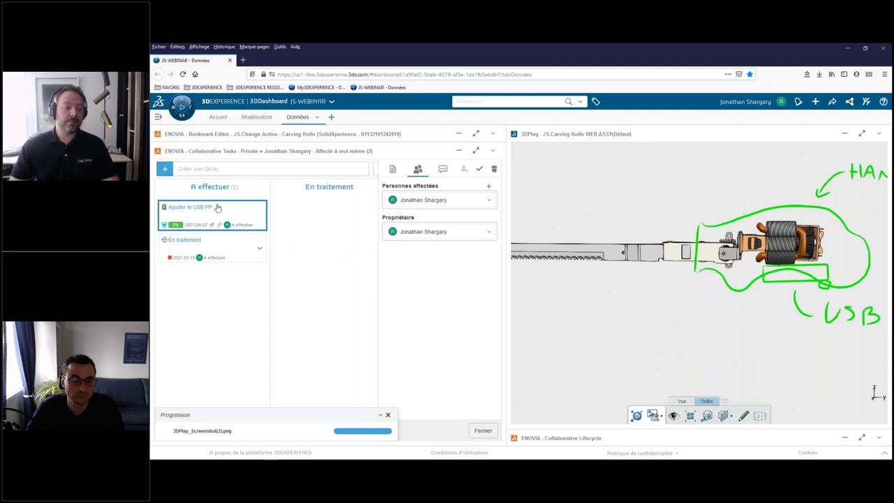
- Add a to-do task titled 'Modéliser une nouvelle poignée'
left_click(229, 170)
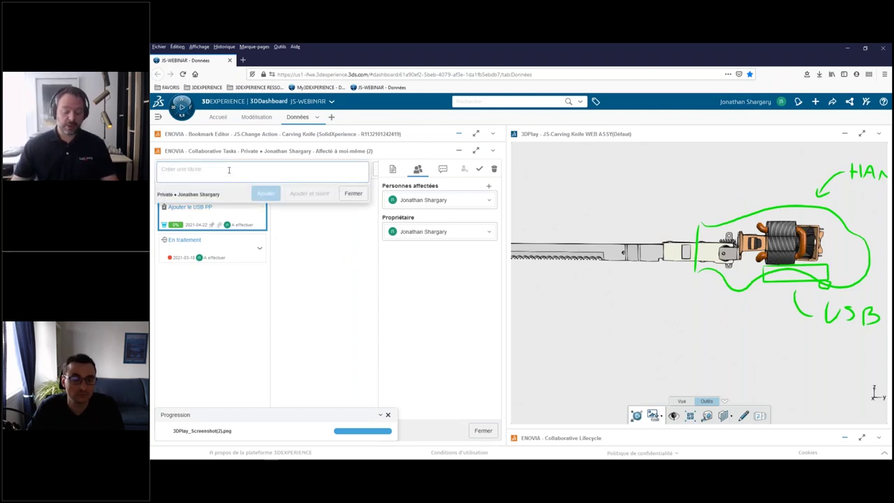
type("Modél")
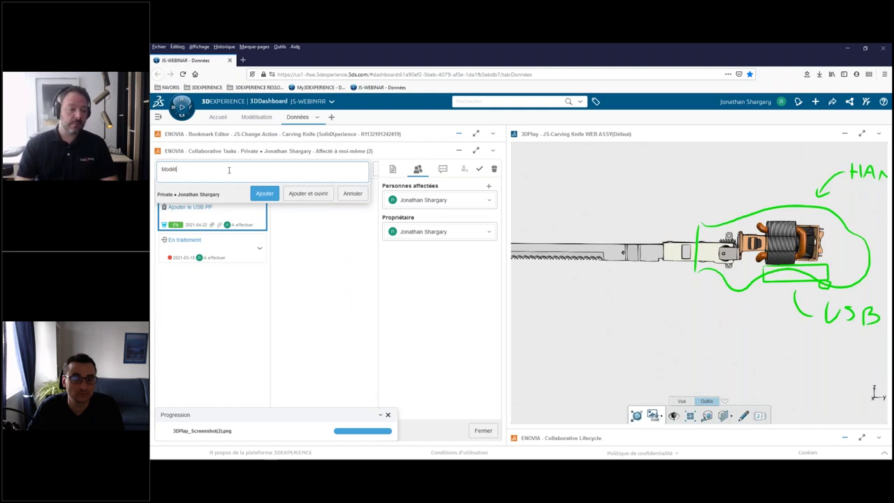
type("iser")
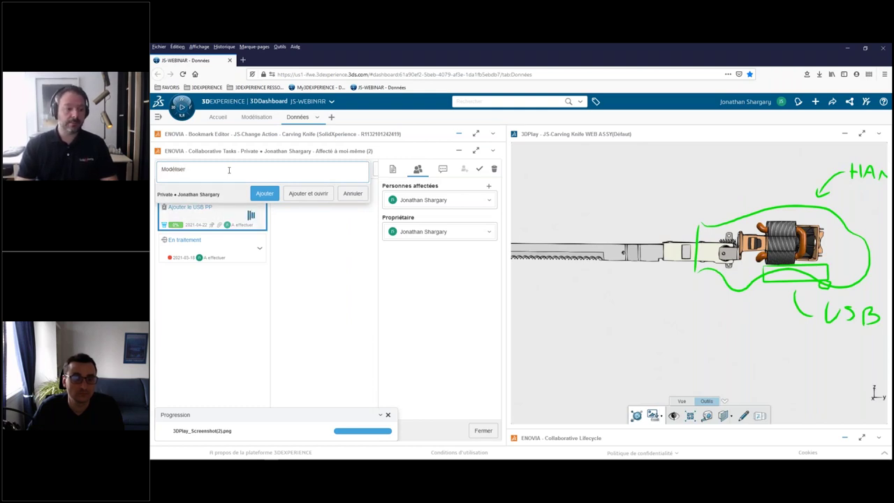
type(" une nou")
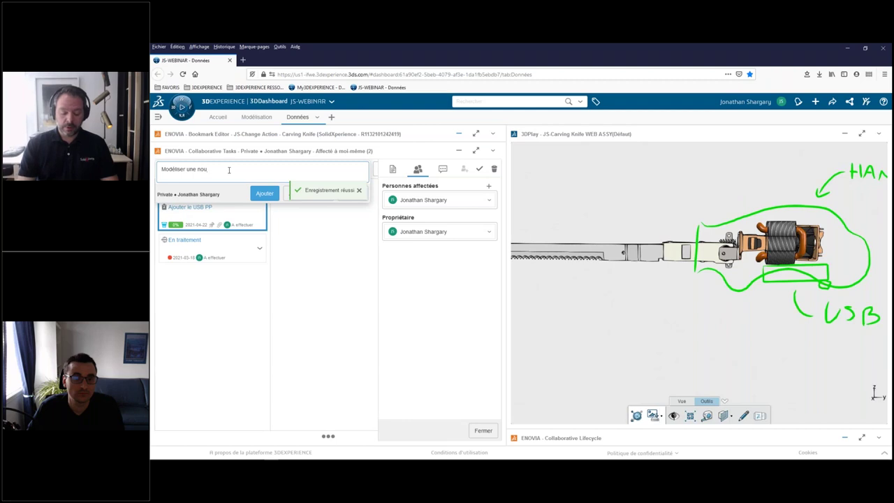
type("velle poignée")
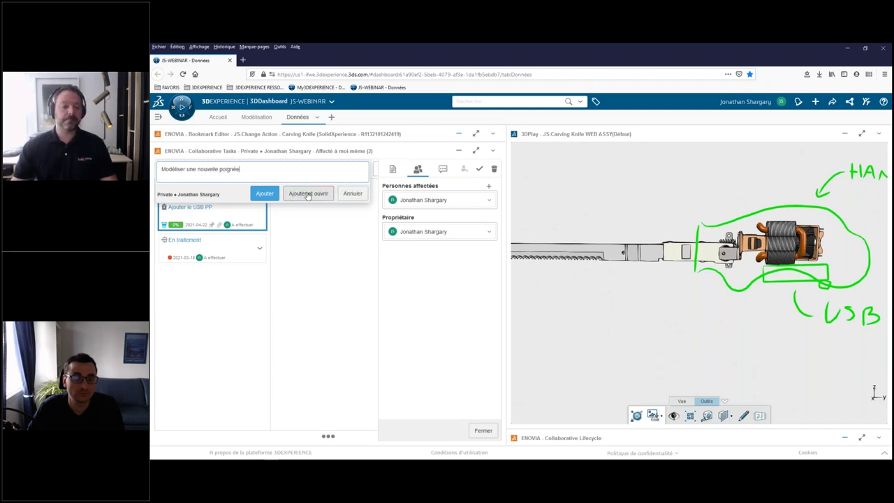
left_click(308, 192)
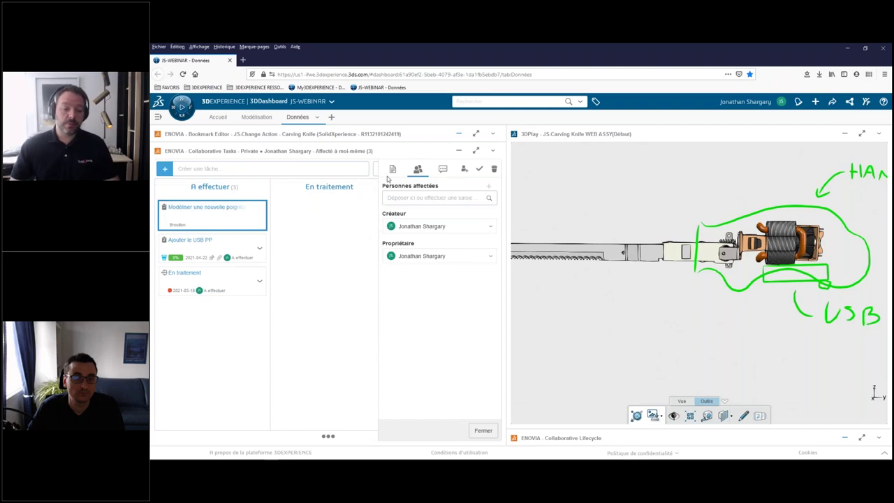
- Assign yourself to the new task and open its details form
left_click(410, 200)
type("jona")
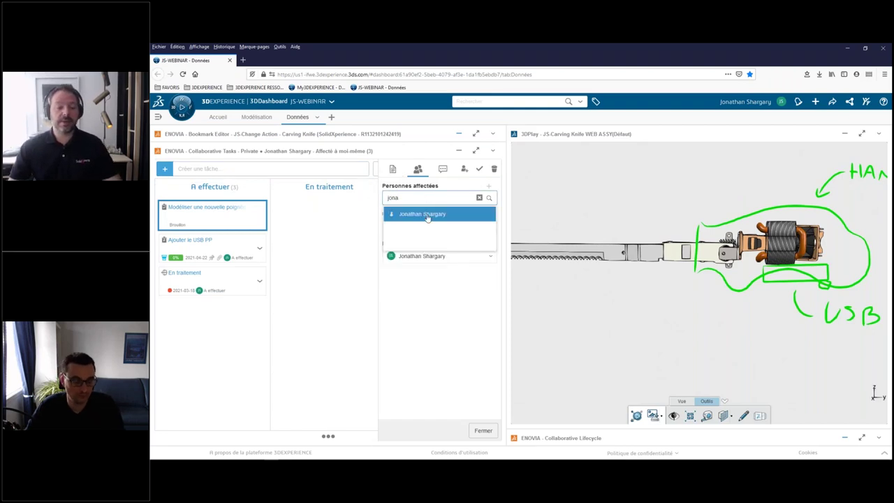
left_click(427, 213)
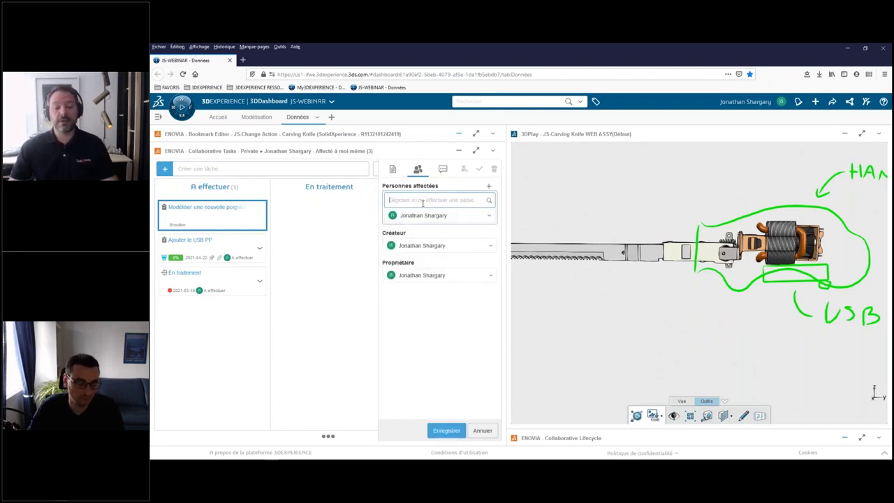
left_click(393, 168)
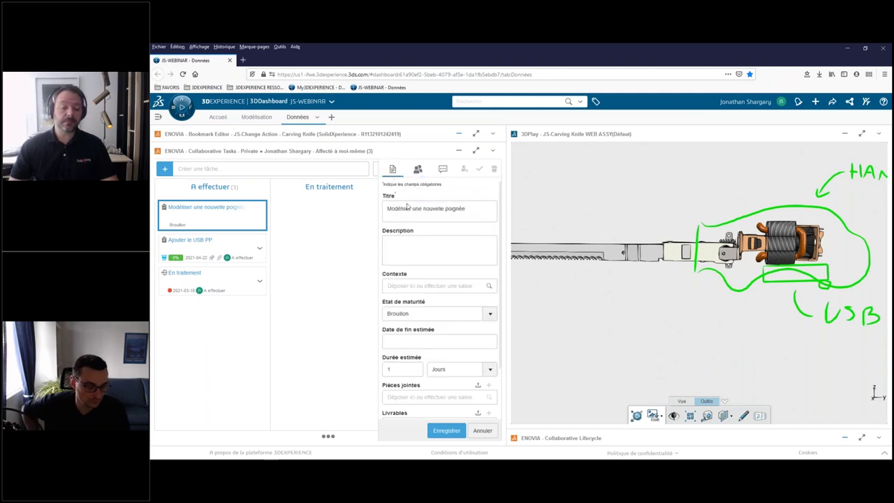
- Enter the task description 'Utiliser xShape pour un meilleur design'
left_click(412, 253)
scroll(413, 253, "down", 1)
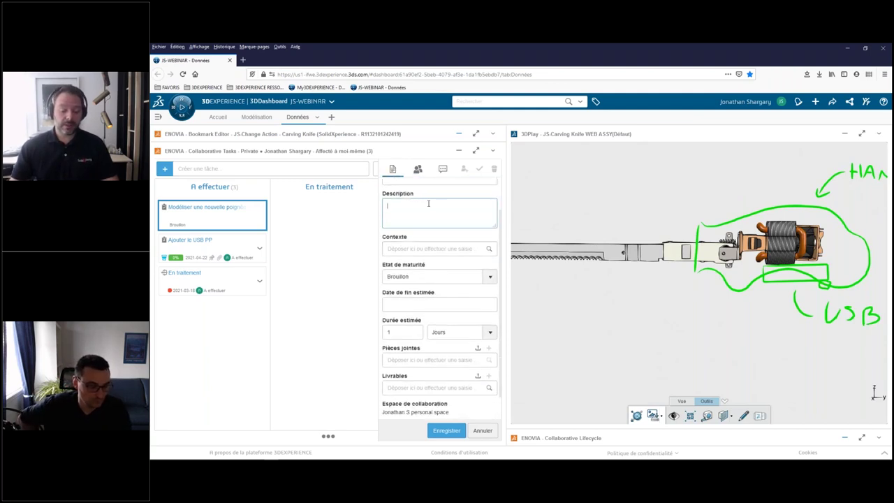
type("Utiliser xShape po")
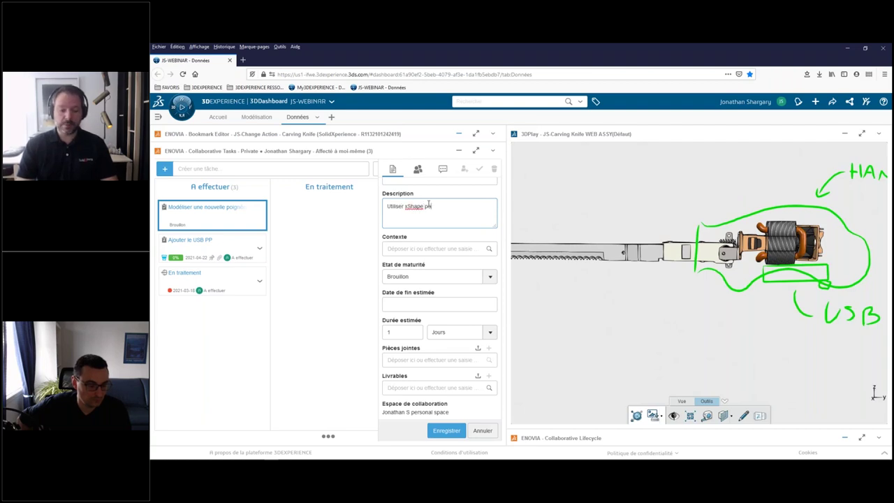
type("ur un me")
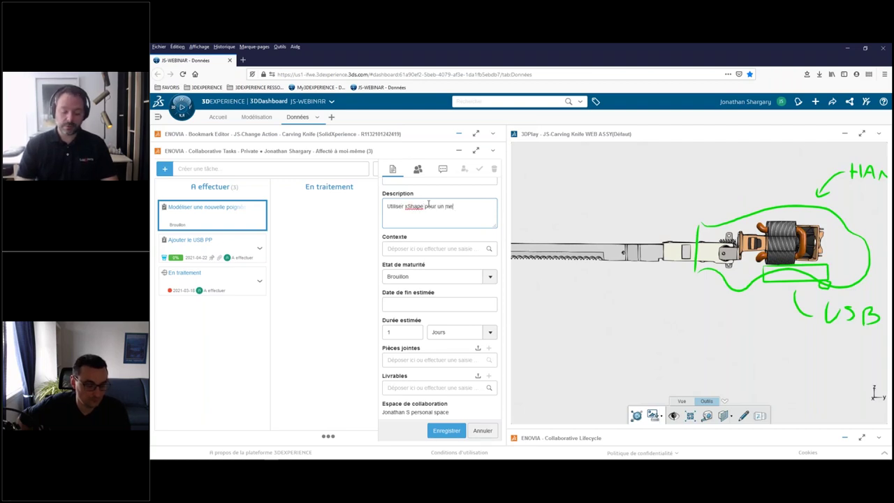
type("illeur des")
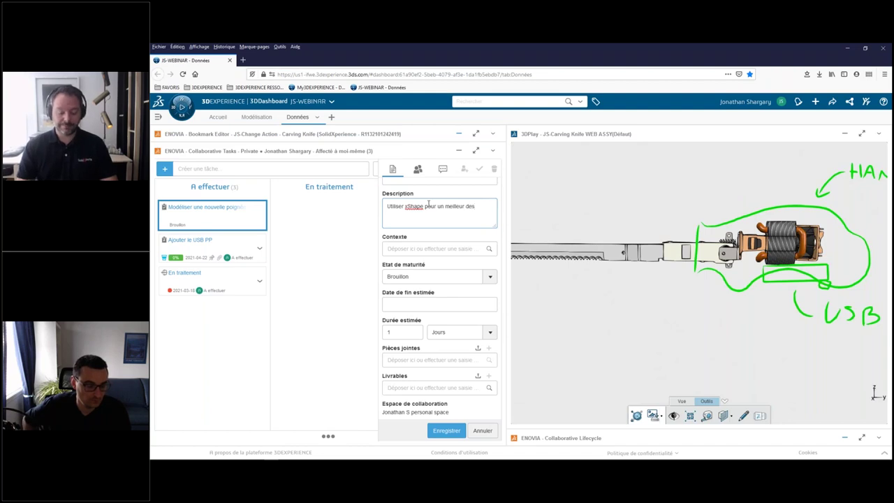
type("ign")
scroll(394, 273, "down", 1)
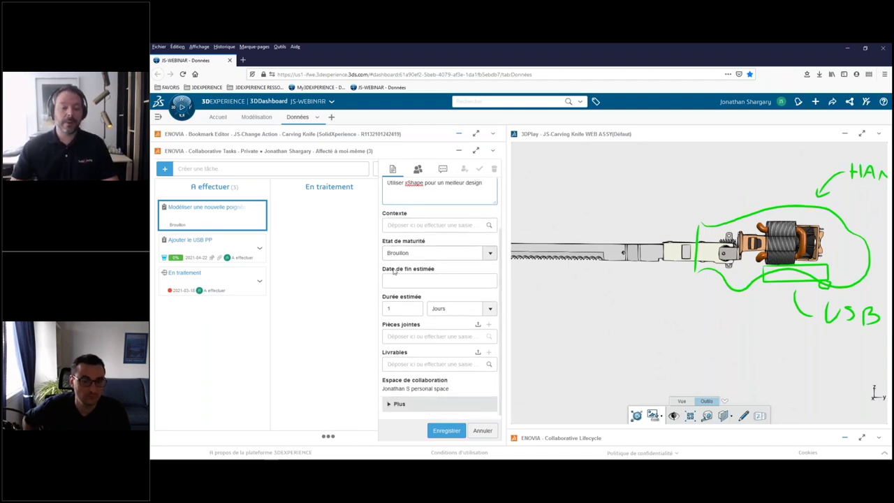
- Set the maturity state to A effectuer and the estimated end date to 21 April 2021
left_click(417, 254)
left_click(404, 276)
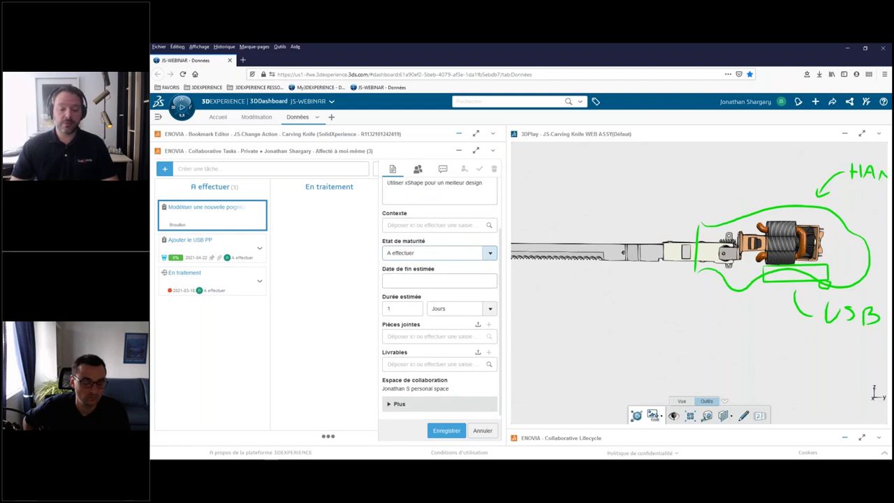
left_click(491, 285)
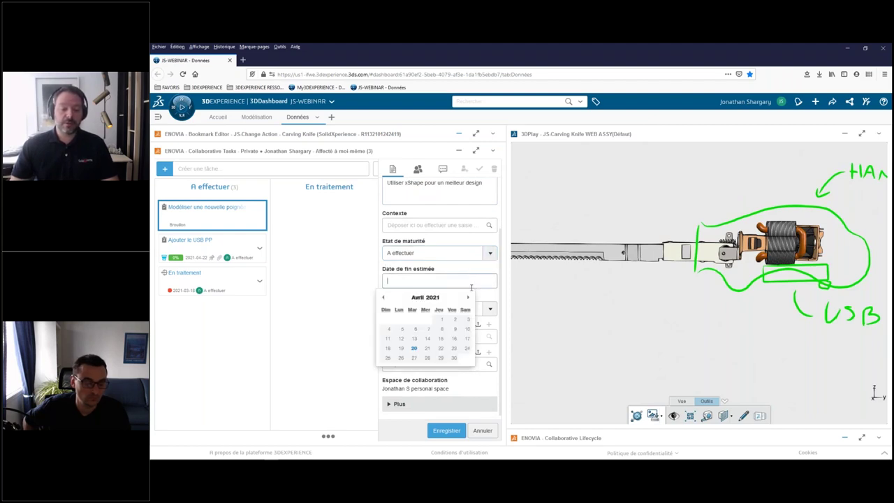
left_click(427, 348)
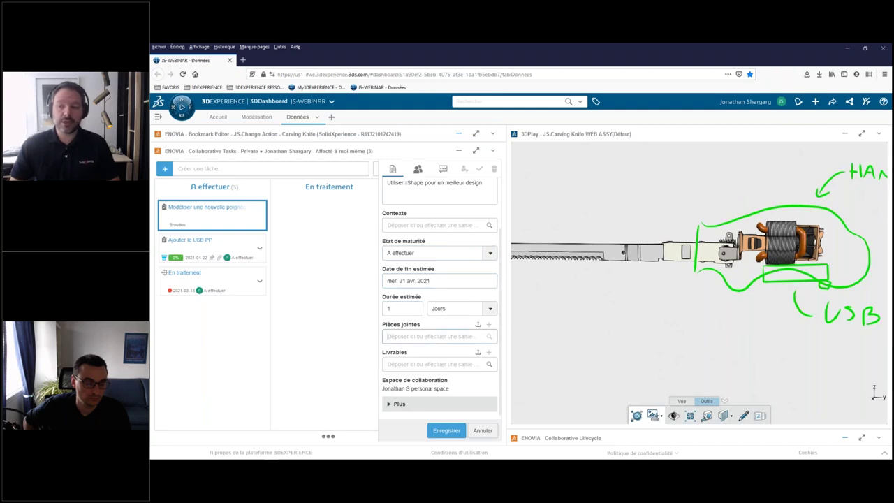
- Attach the downloaded 3DPlay_Screenshot(2).png to the task's Pièces jointes
left_click(819, 74)
left_click_drag(704, 96, 434, 336)
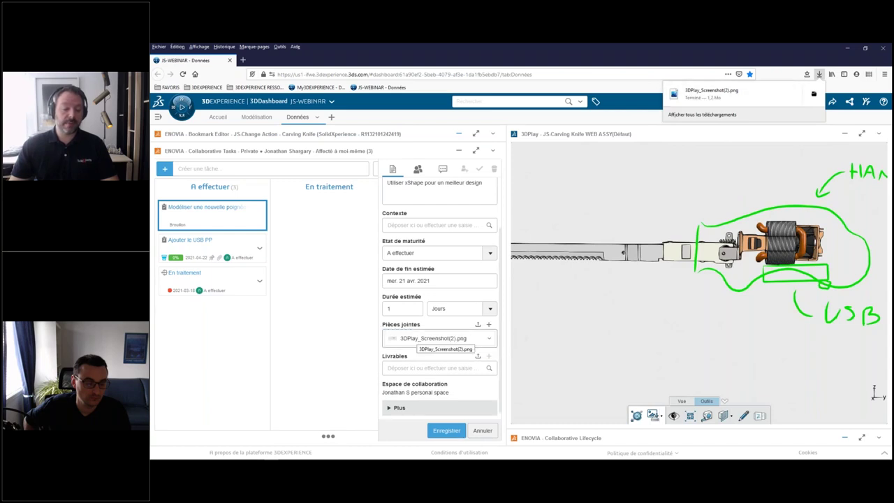
left_click(489, 325)
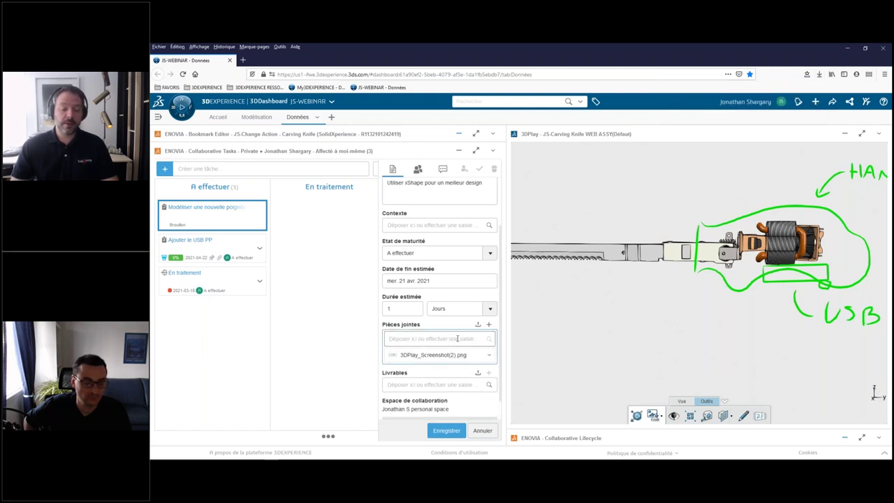
left_click(458, 338)
- Search for the carving knife from recent searches, then close the search results panel
key("Down")
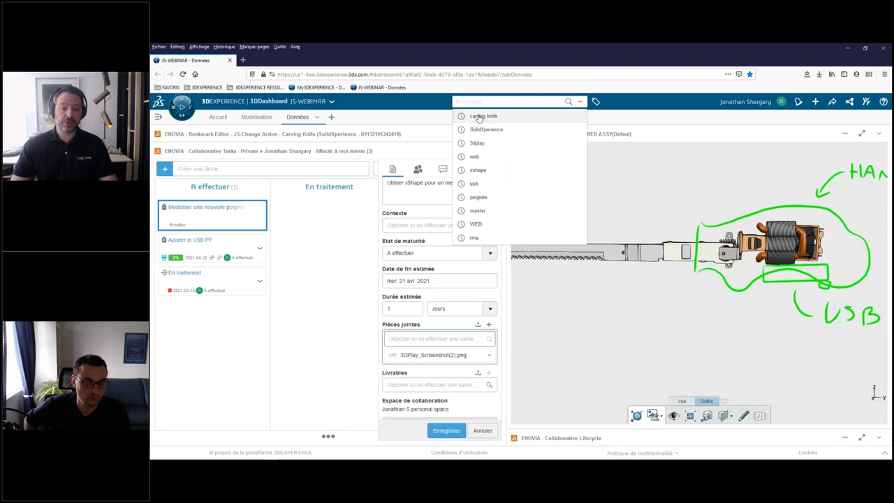
key("Return")
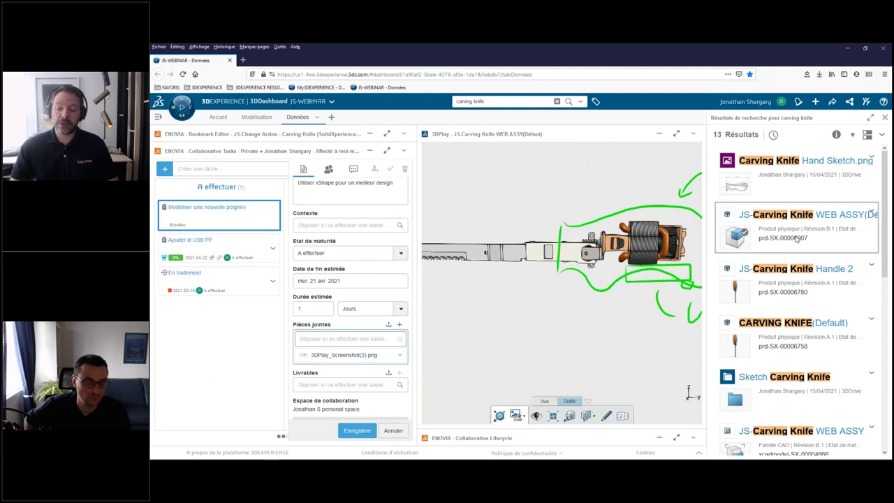
scroll(796, 239, "down", 3)
scroll(797, 238, "up", 3)
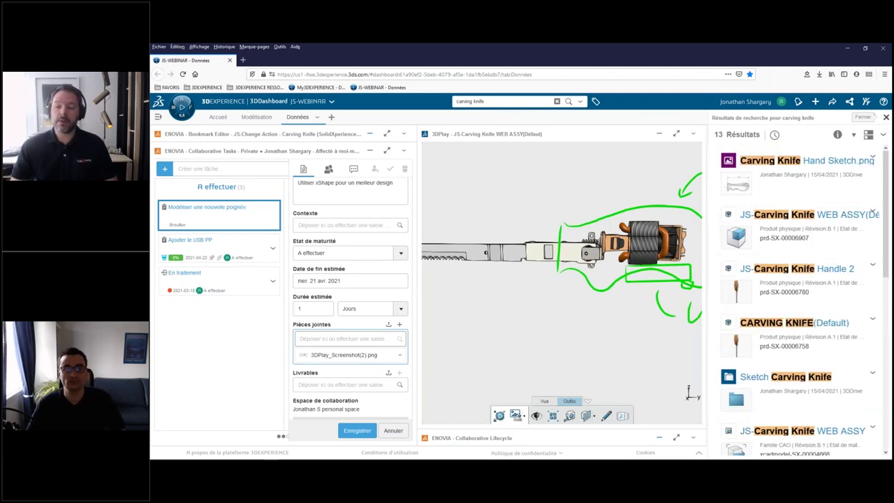
left_click(886, 118)
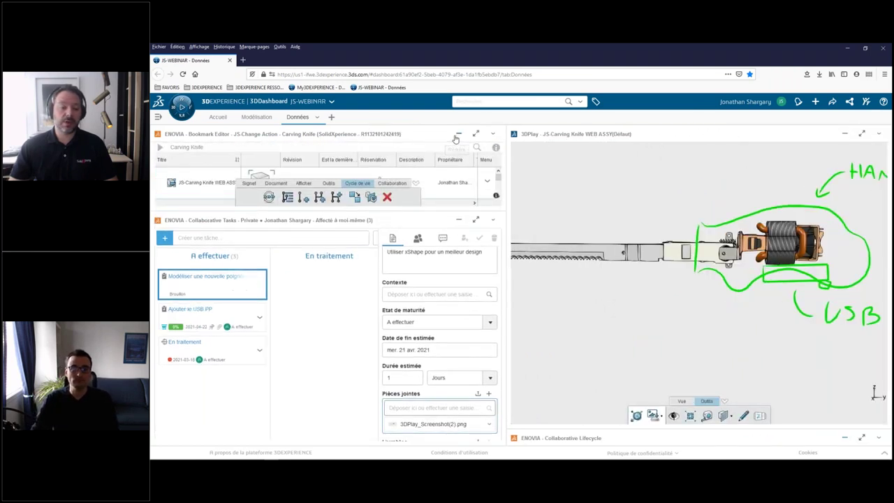
- Drag the JS-Carving Knife WEB ASSY bookmark into the task's attachments and save the task
scroll(427, 379, "down", 3)
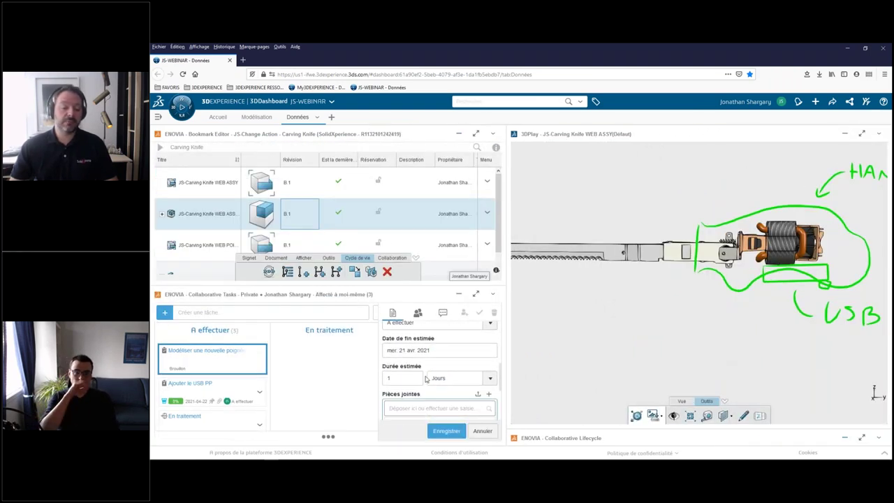
scroll(423, 375, "down", 2)
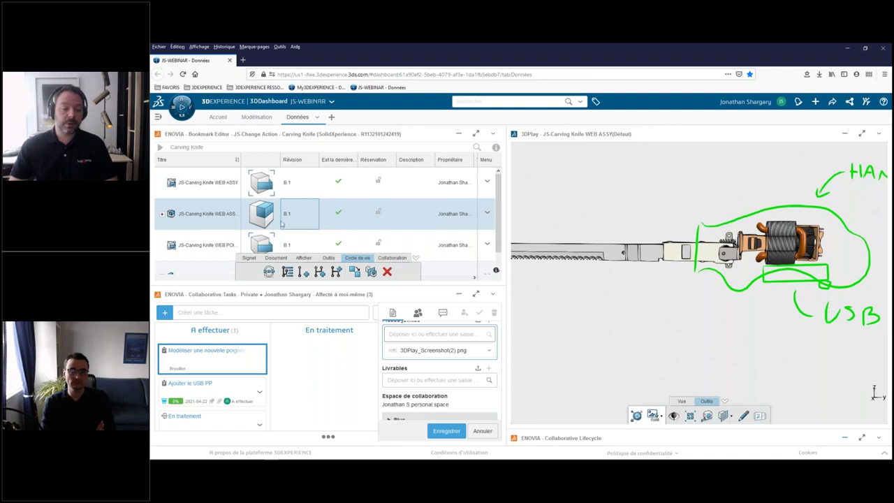
scroll(250, 227, "down", 1)
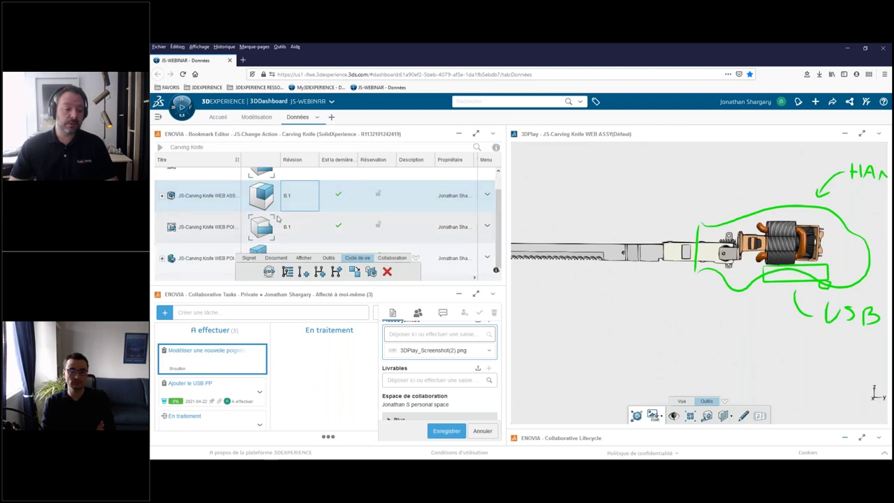
left_click(339, 196)
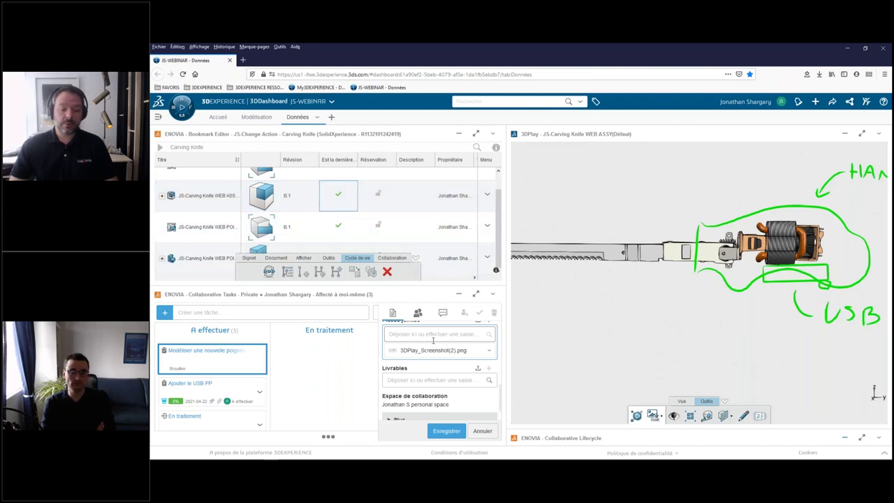
left_click_drag(300, 196, 432, 381)
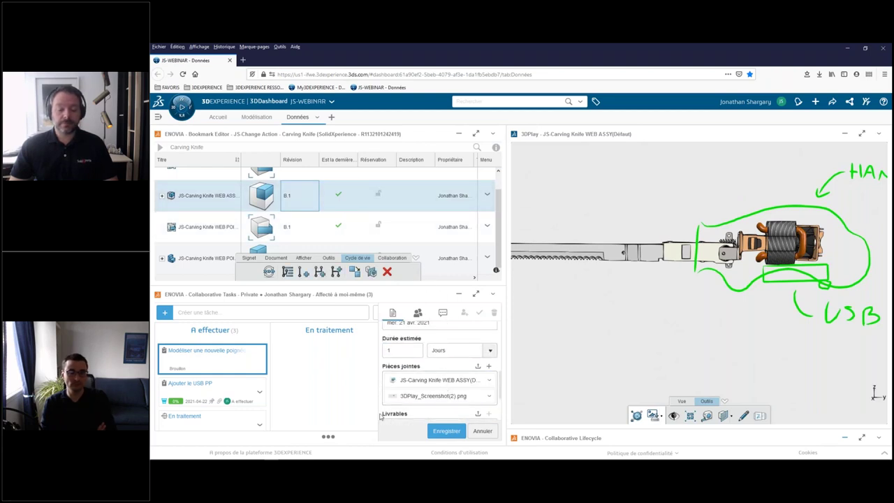
scroll(383, 415, "down", 2)
left_click(429, 431)
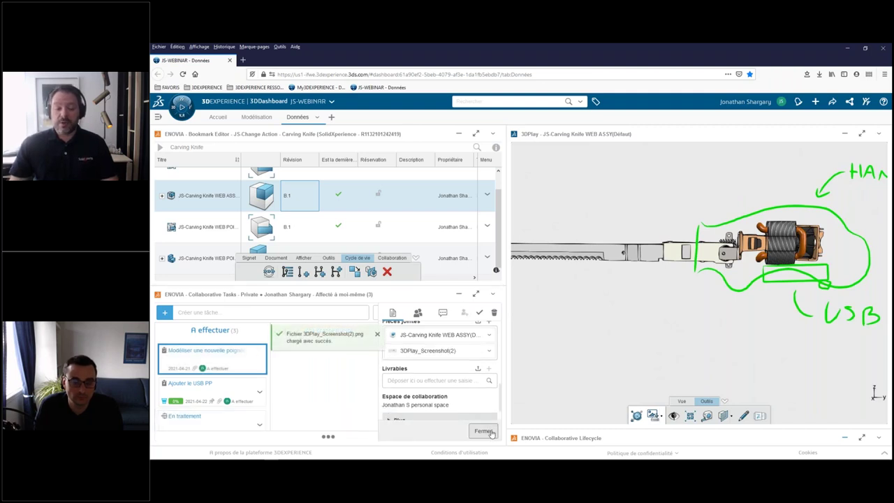
- Close the task details and switch to the PowerPoint slideshow with Alt+Tab
left_click(491, 432)
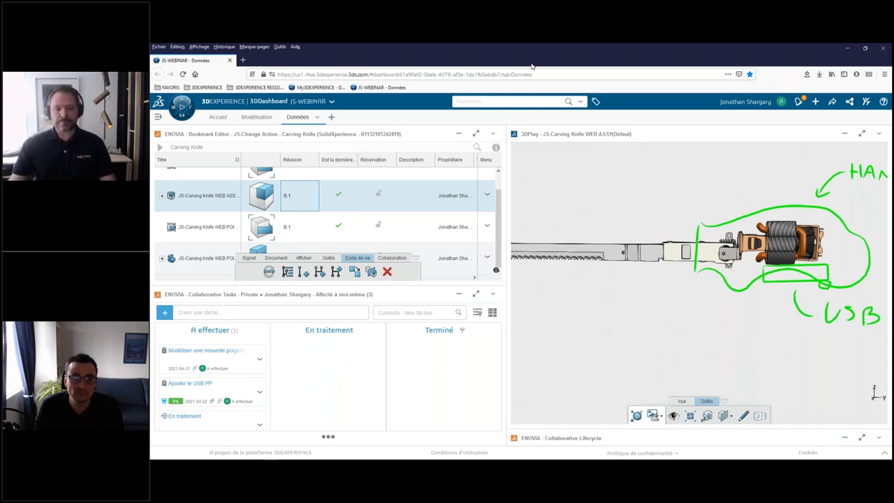
key("alt+Tab")
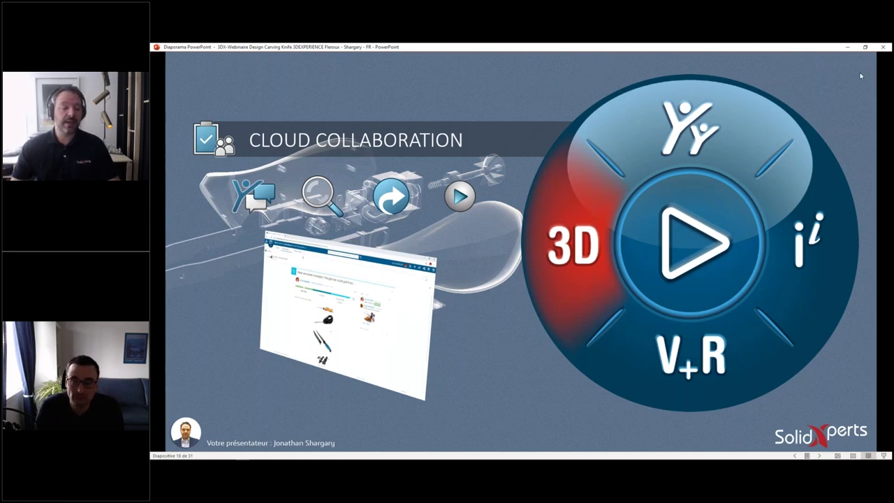
- Advance two slides to SUB-D MODELING, then return to the Firefox 3DEXPERIENCE window
key("Right")
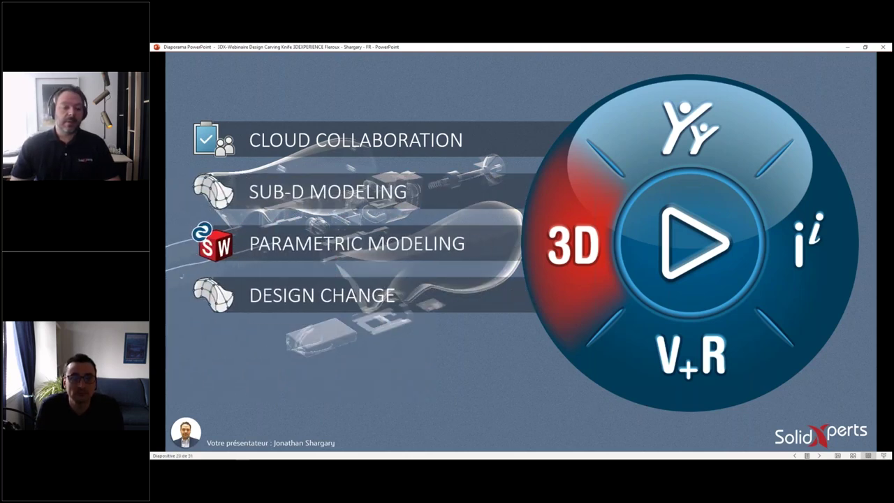
key("Right")
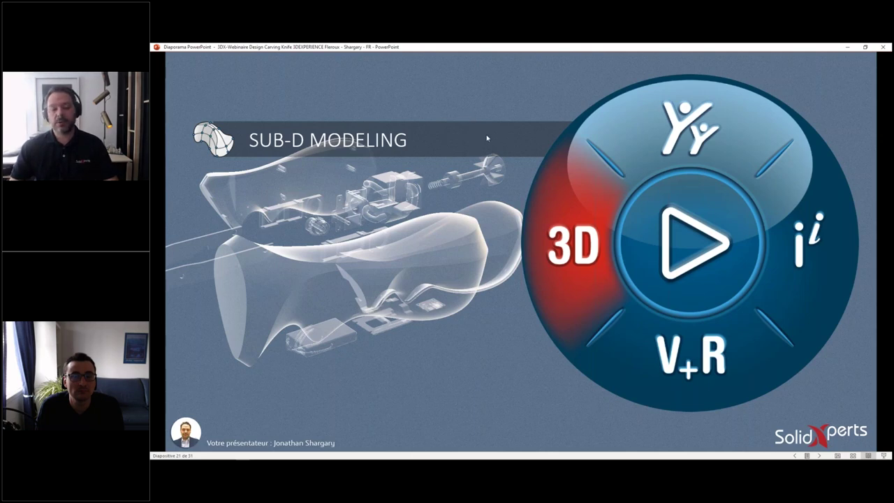
key("super+Tab")
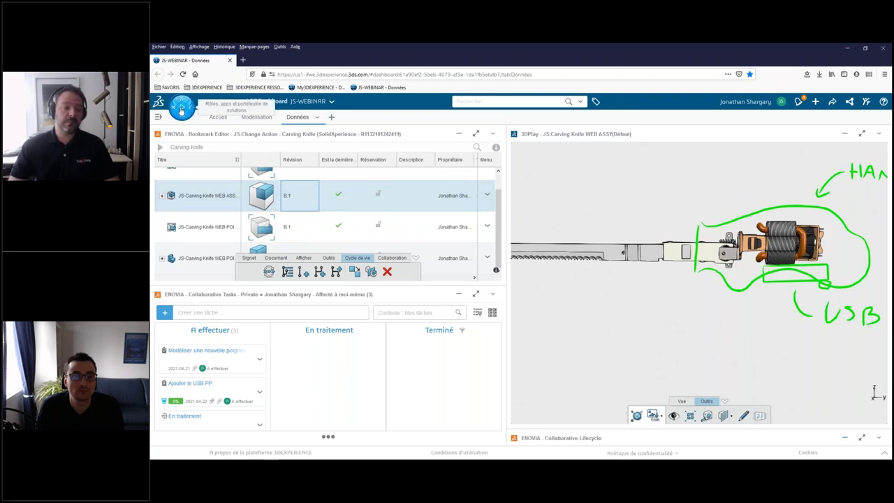
- Launch SOLIDWORKS from the favourite apps in the 3DEXPERIENCE compass
left_click(182, 108)
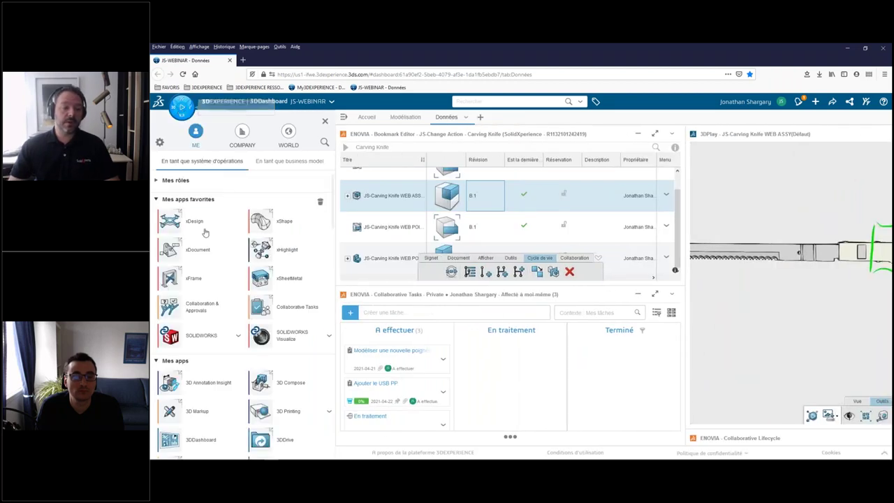
left_click(175, 339)
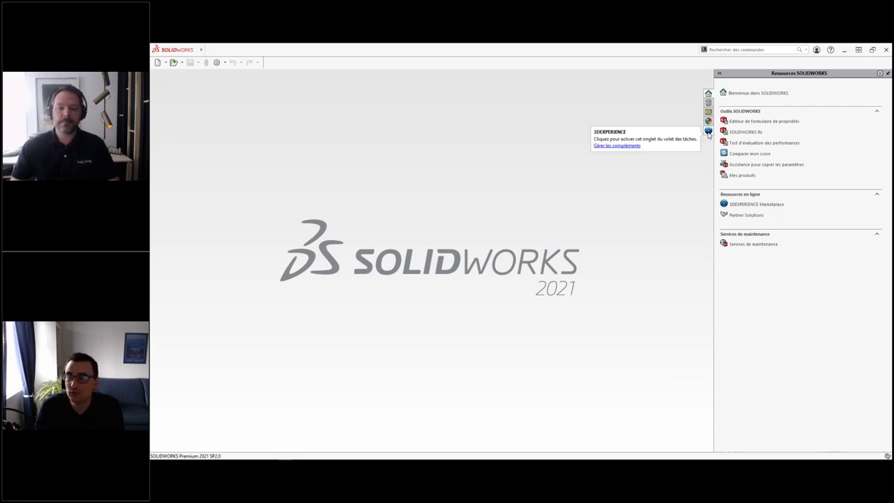
- Open JS-Carving Knife WEB ASSY from the 3DEXPERIENCE MySession panel
left_click(709, 131)
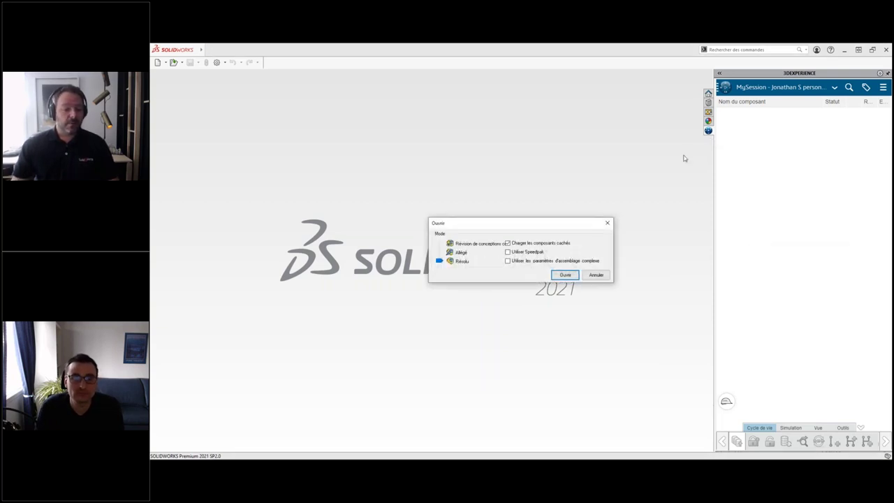
left_click(558, 276)
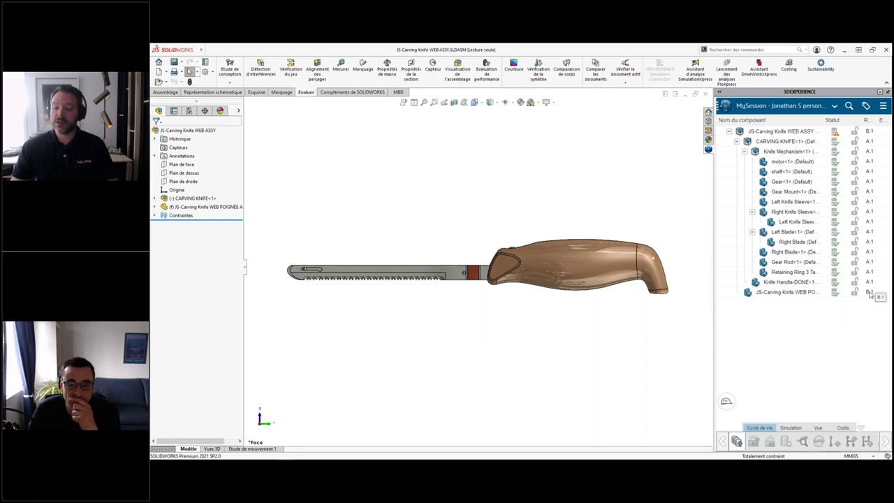
- Hide the knife handle component, exposing the mechanism, and bring up the platform app list
left_click(786, 292)
left_click(453, 195)
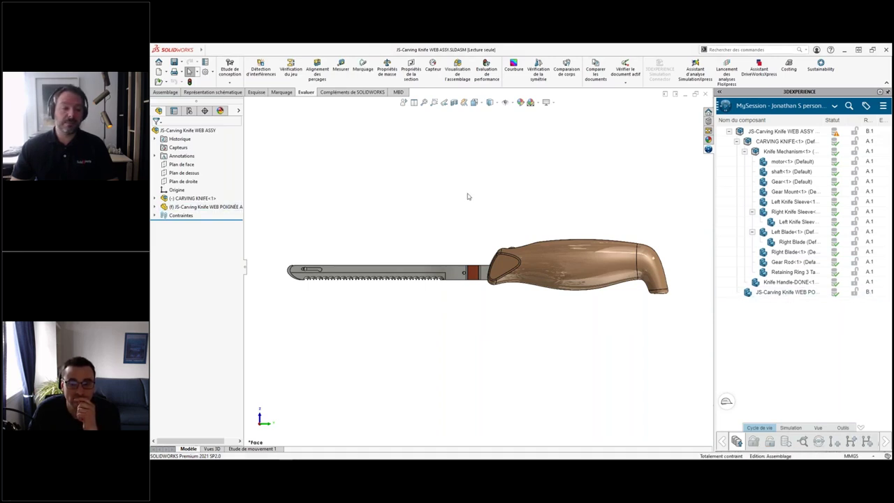
left_click(529, 244)
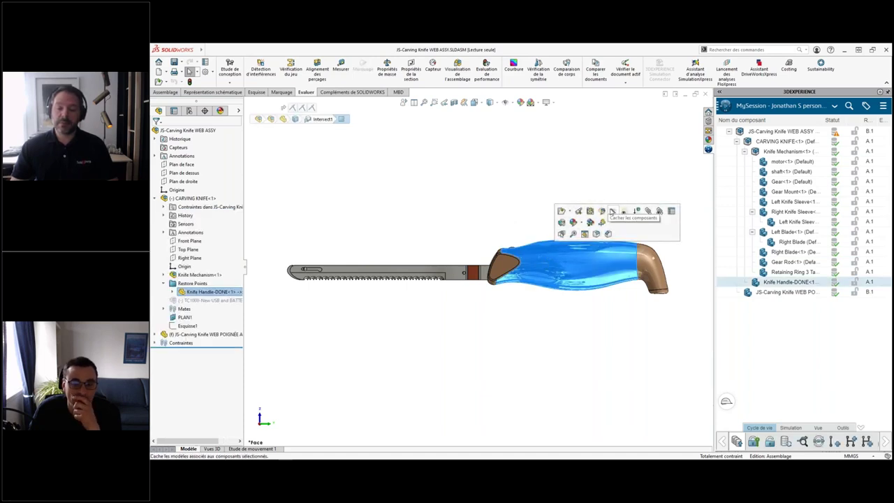
left_click(613, 211)
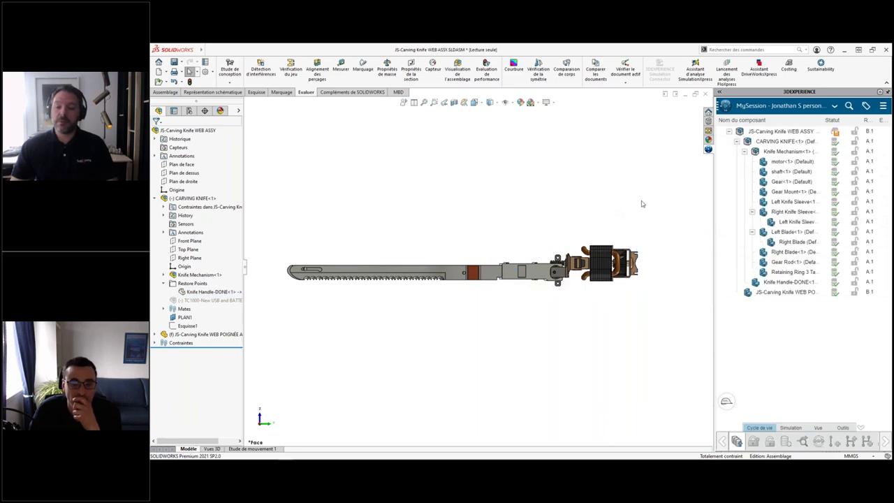
left_click(725, 106)
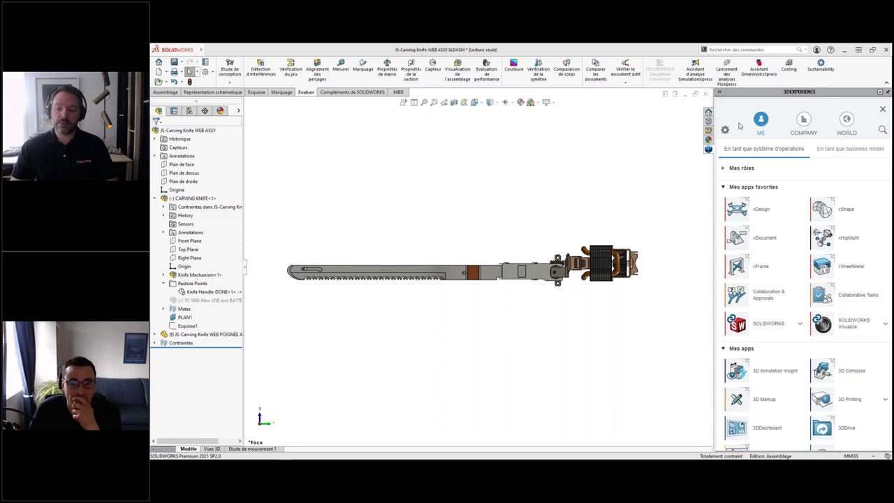
- In Collaborative Tasks, filter to my tasks, move Ajouter le USB PP to En traitement, and open it
left_click(823, 293)
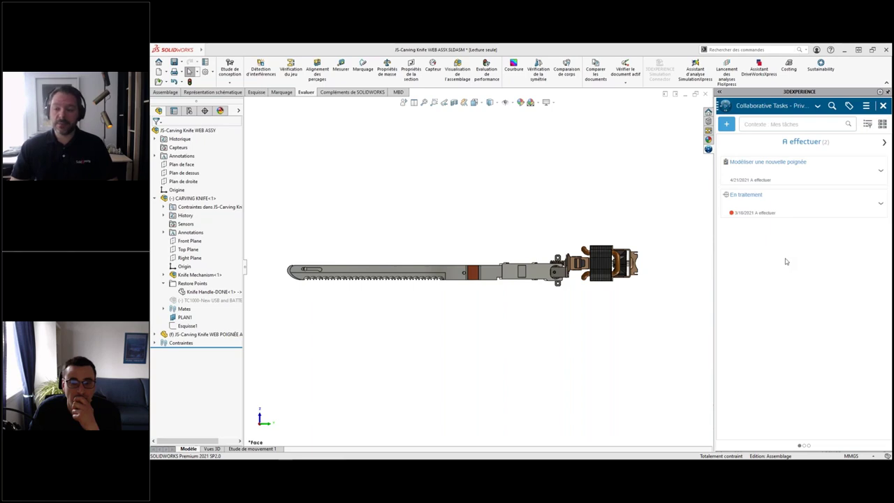
left_click(868, 123)
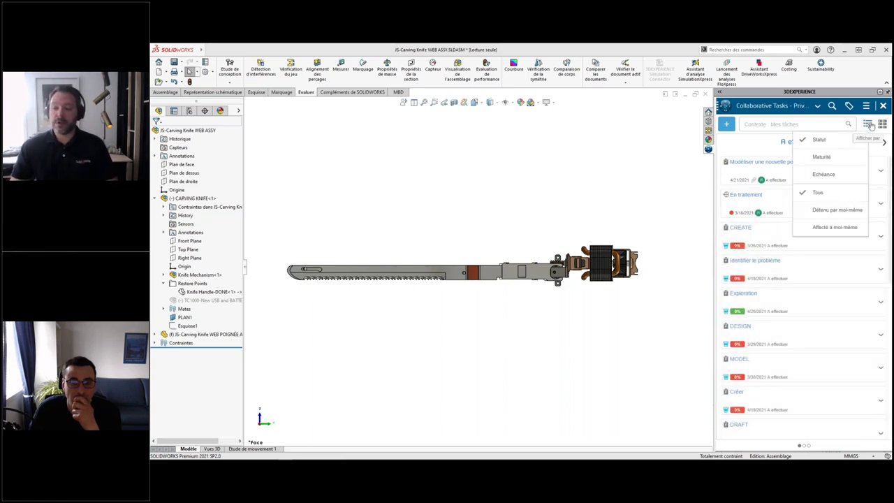
left_click(833, 227)
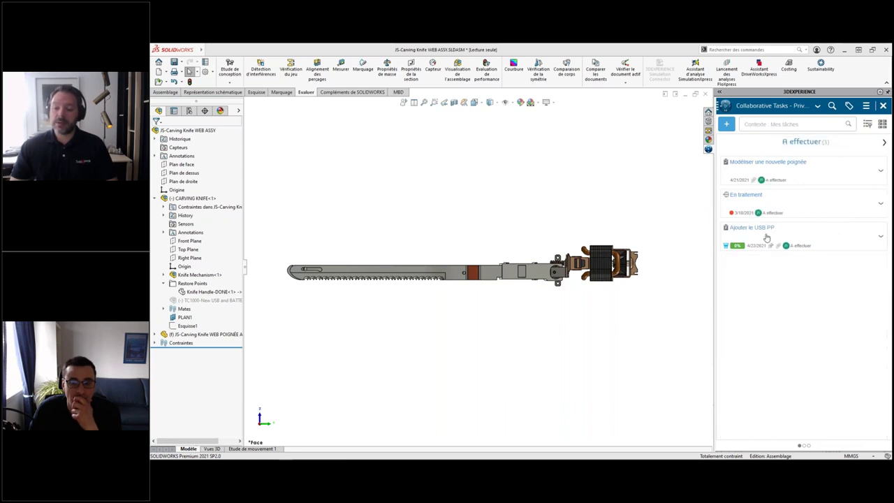
left_click_drag(762, 233, 778, 199)
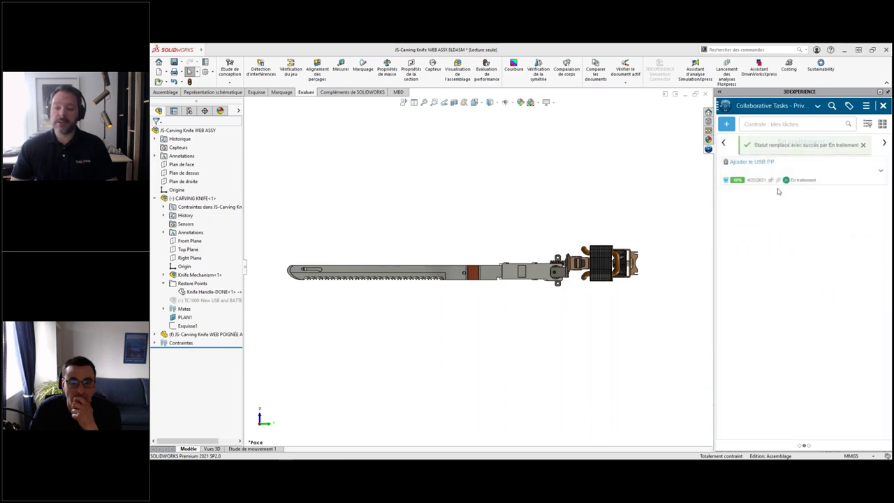
left_click(778, 165)
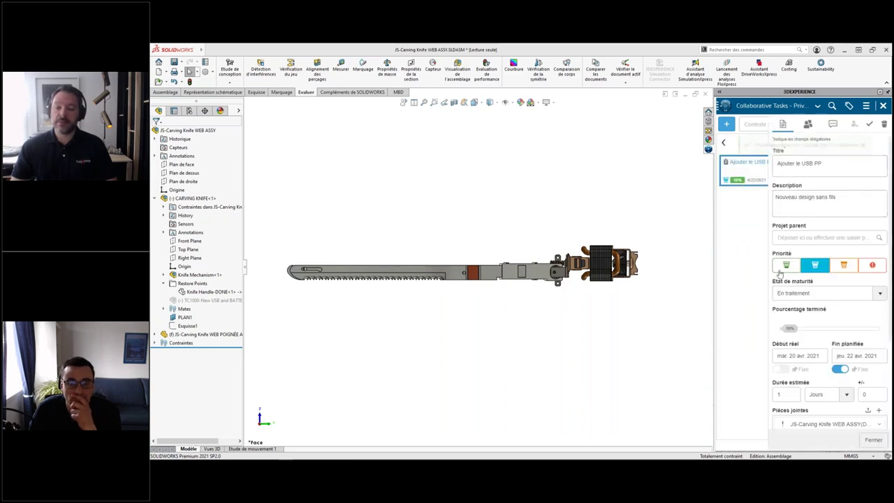
- Insert the TC1000-New USB and BATTERY attachment into the knife assembly and angle the view
scroll(786, 283, "down", 3)
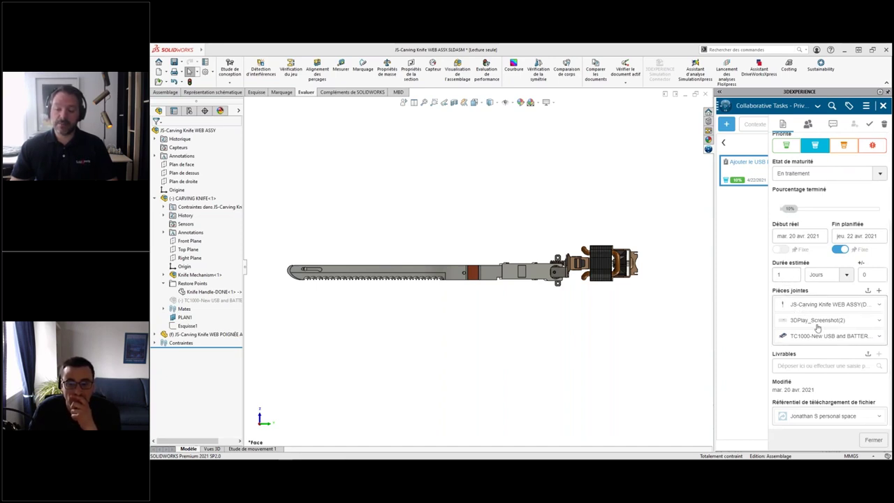
left_click_drag(783, 335, 517, 204)
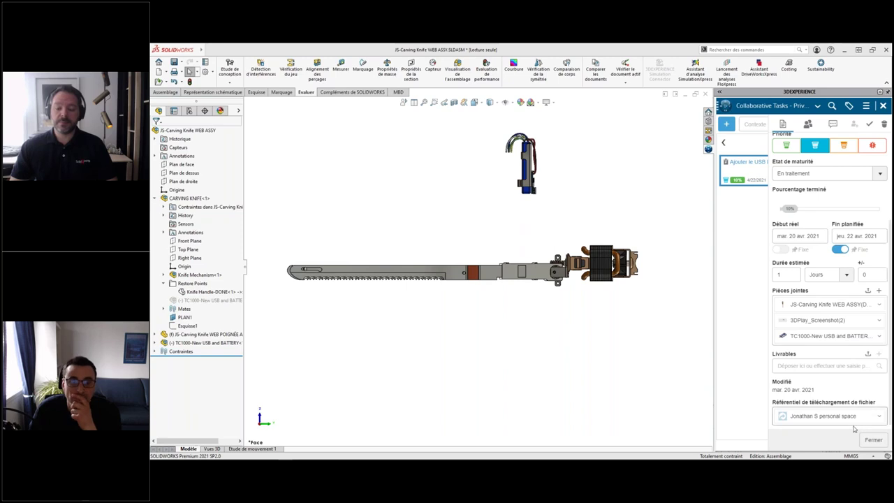
left_click(872, 440)
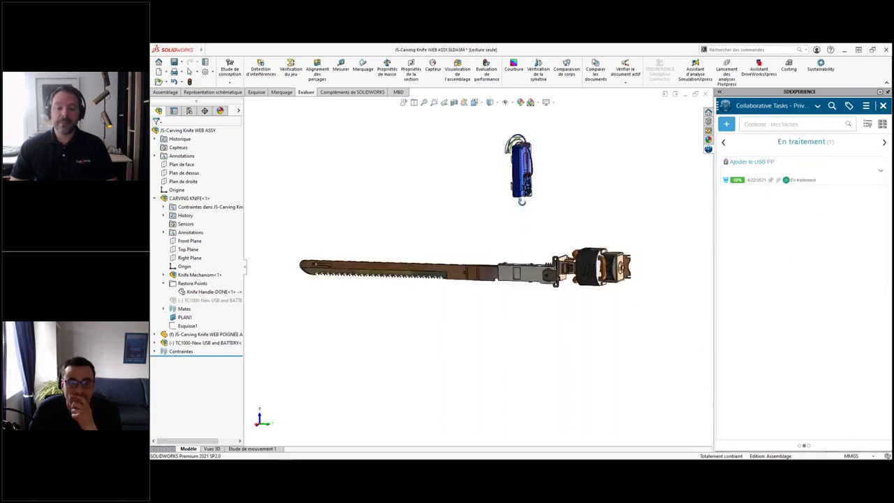
middle_click_drag(545, 194, 524, 226)
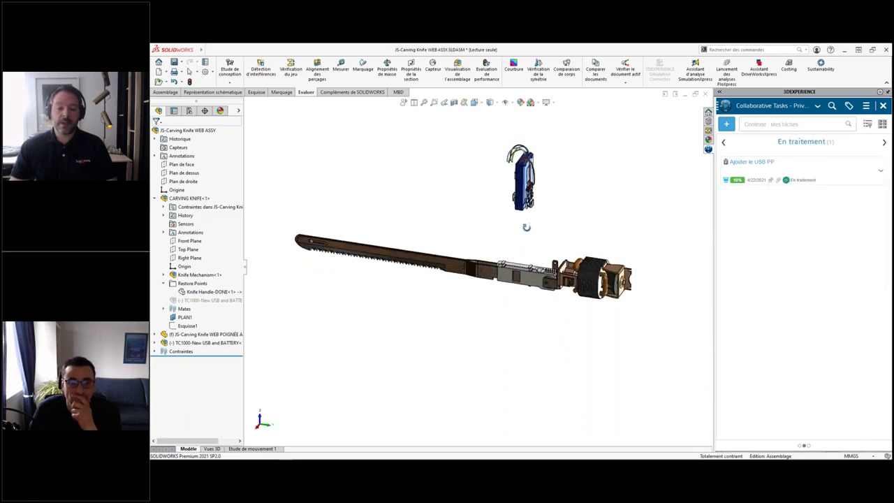
- Mate TC1000-New USB and BATTERY's Coordinate System1 coincident with the assembly origin
left_click(394, 168)
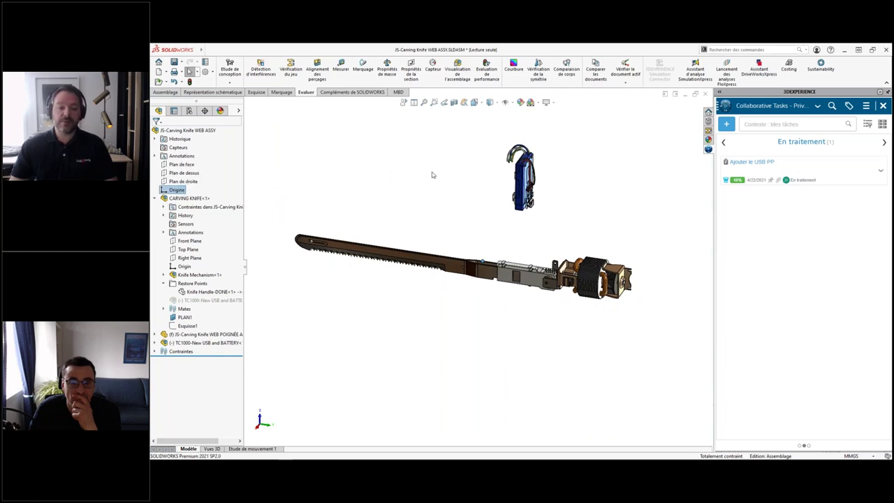
key("m")
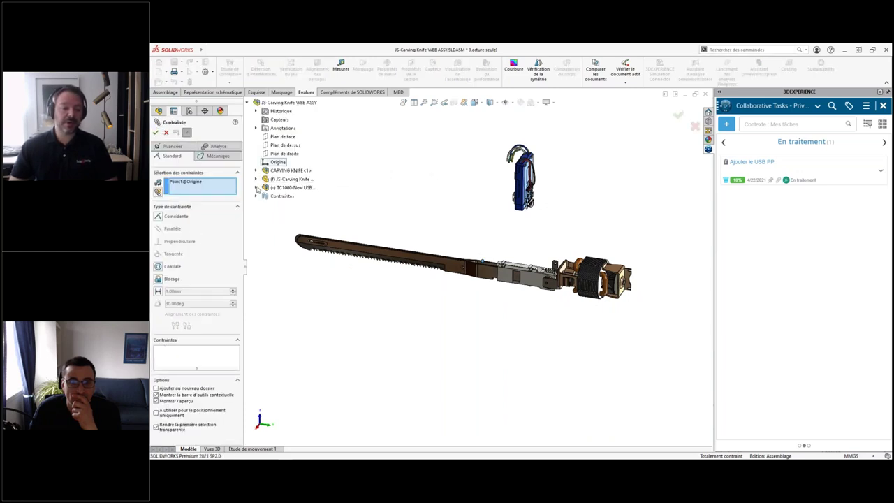
left_click(256, 187)
left_click(282, 257)
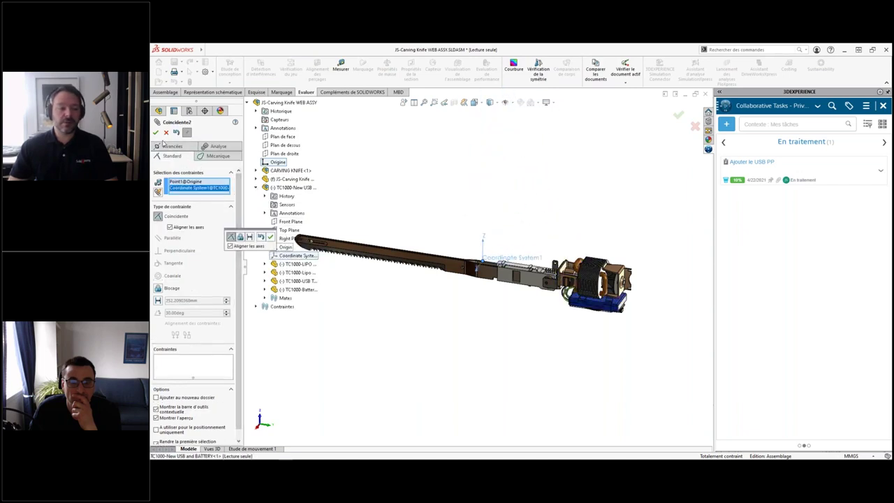
left_click(155, 133)
left_click(156, 133)
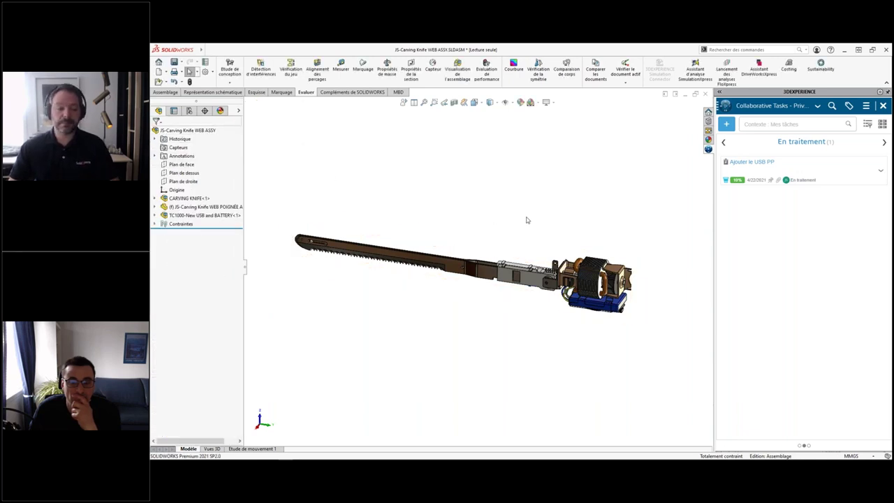
left_click(818, 106)
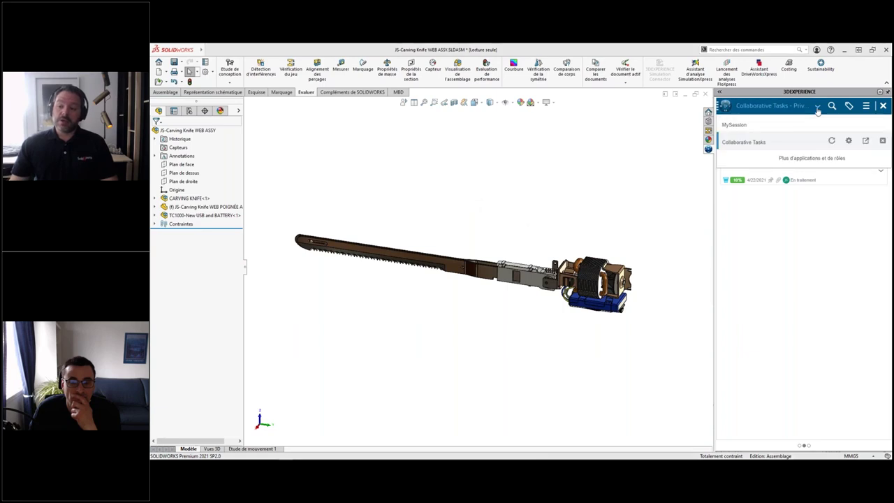
- Show the MySession component tree and open the root knife assembly's context menu
left_click(883, 141)
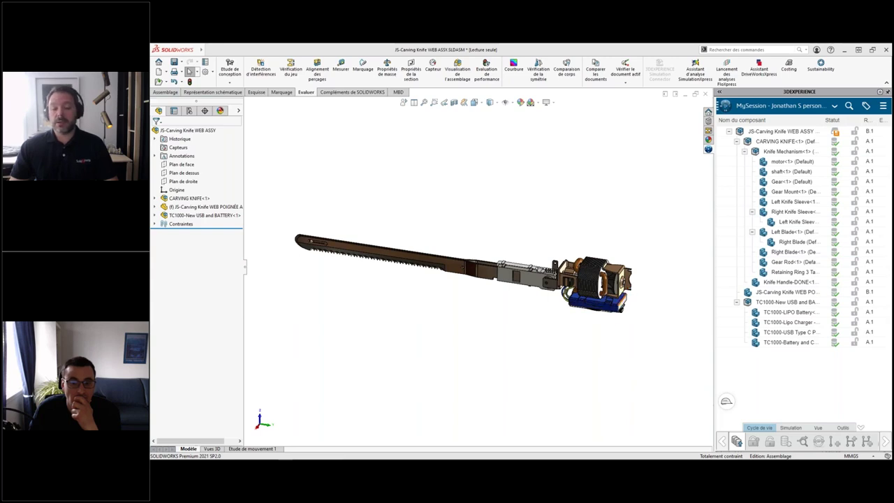
right_click(760, 135)
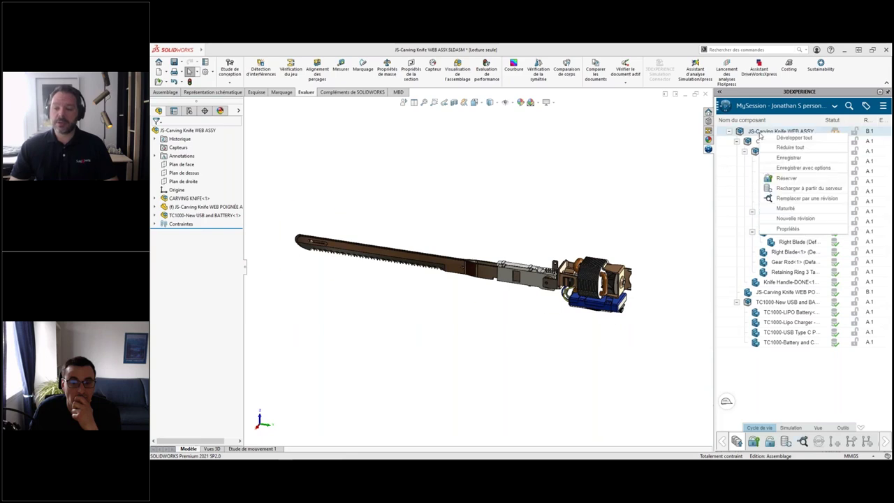
- Start saving to 3DEXPERIENCE, reserving the knife assembly and including CARVING KNIFE
left_click(780, 167)
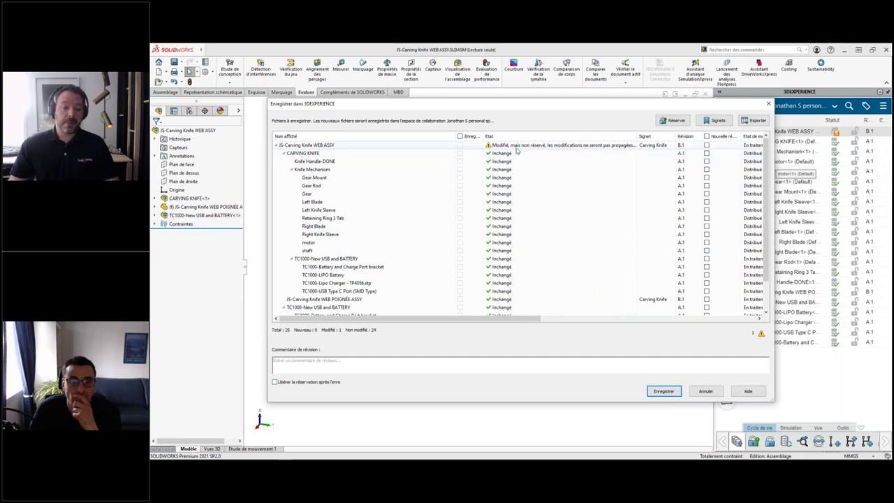
left_click_drag(600, 103, 537, 97)
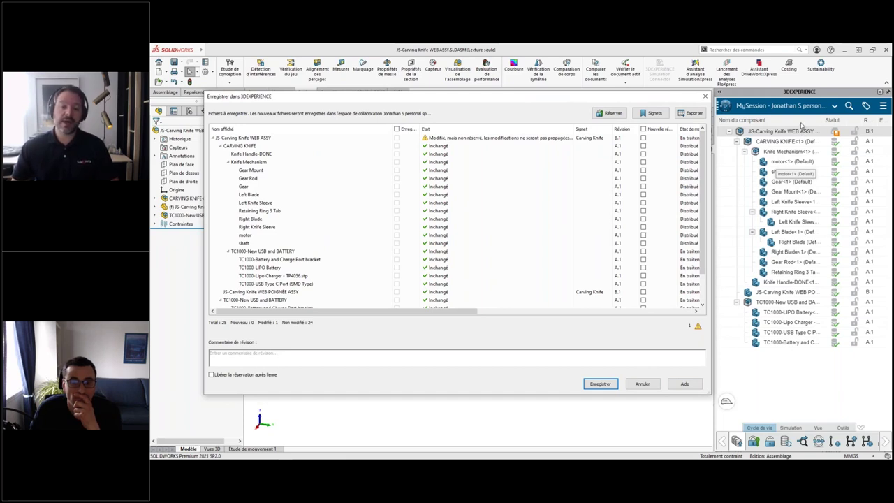
left_click(617, 117)
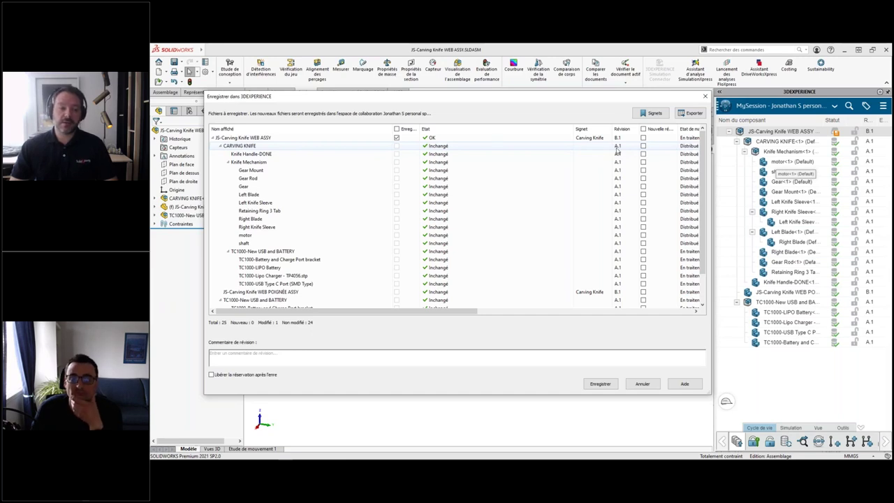
left_click(643, 146)
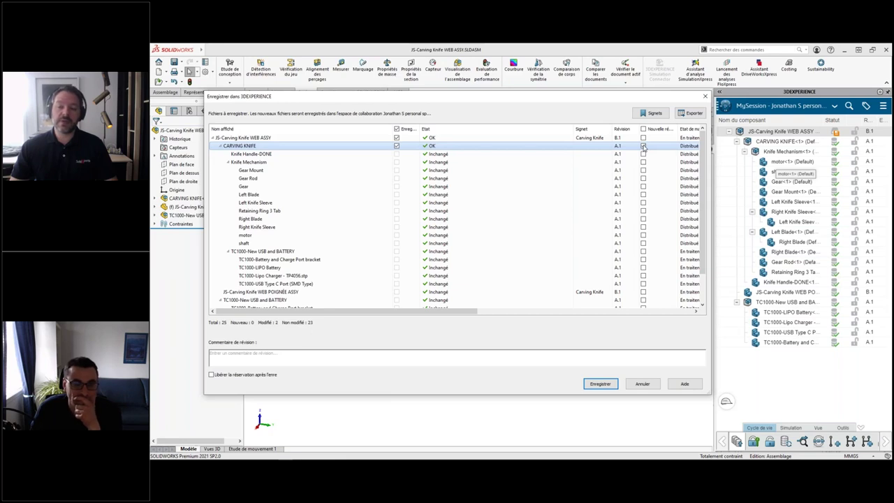
- Enter the revision comment 'Nouveau PP USB' and save the files
scroll(570, 240, "down", 2)
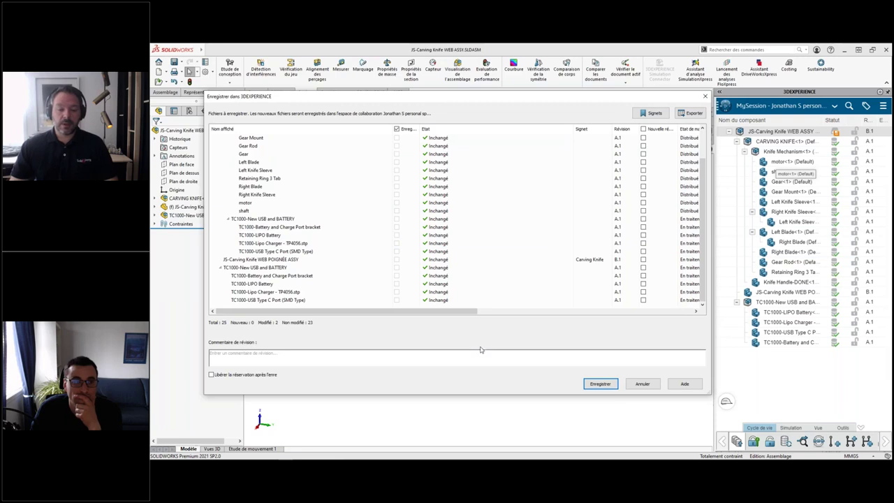
left_click(311, 359)
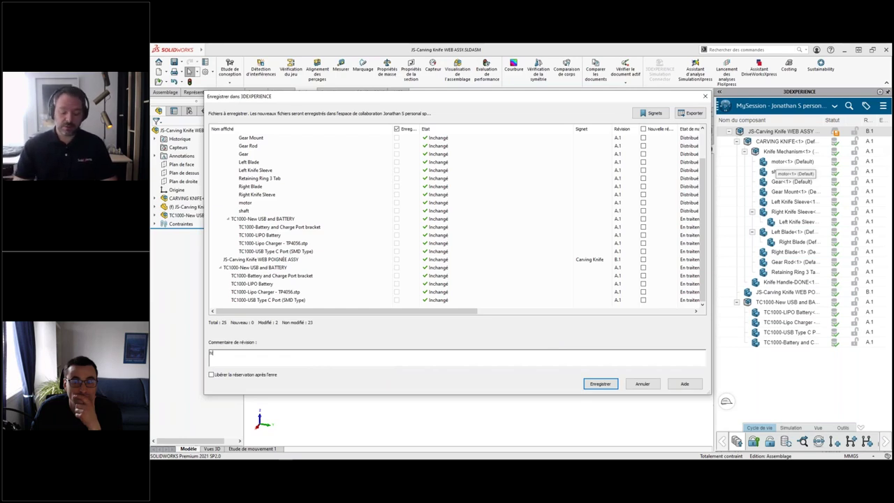
type("Nouveau P")
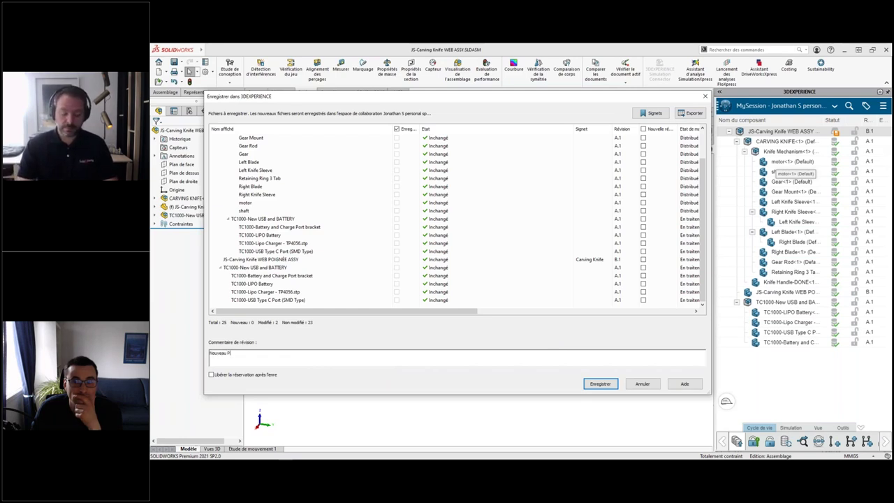
type("P USB")
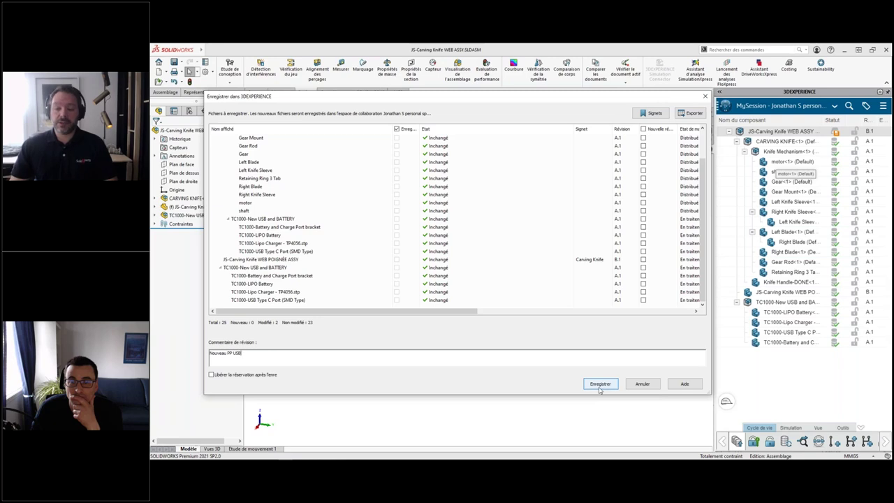
left_click(599, 388)
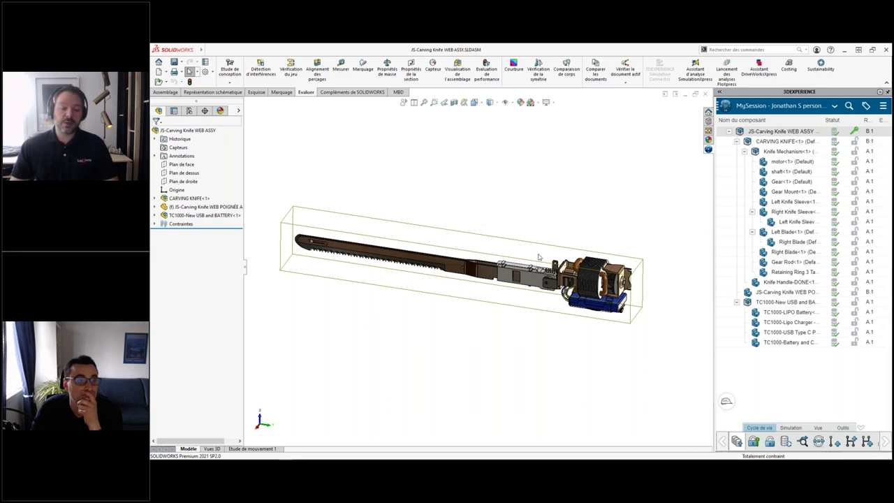
- Show the hidden handle, turn the knife sideways and suppress the Knife Handle-DONE part
key("shift+Tab")
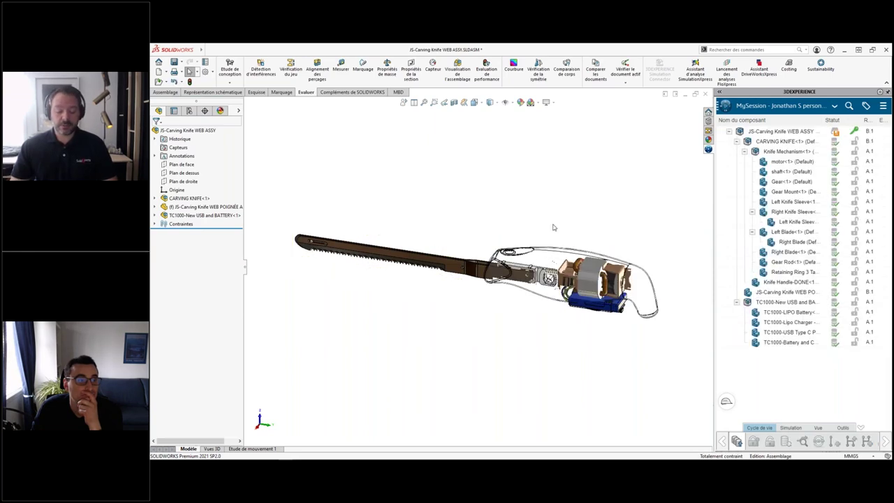
middle_click_drag(553, 227, 550, 296)
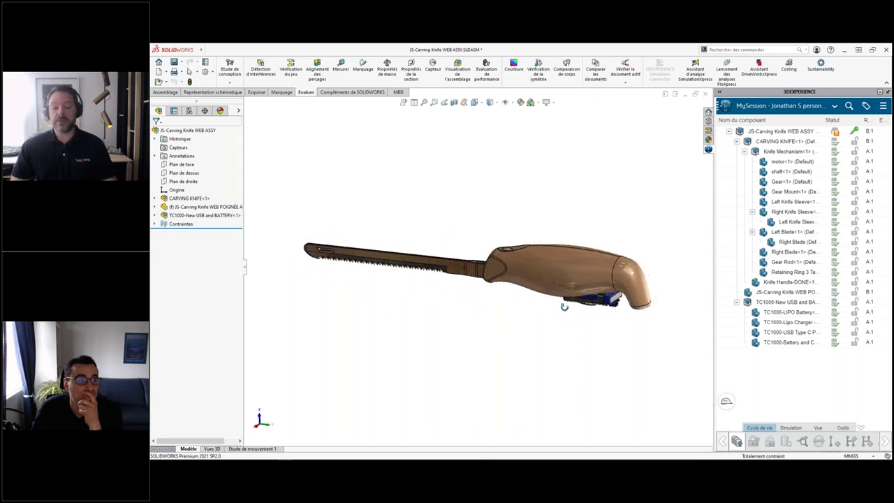
scroll(552, 296, "down", 3)
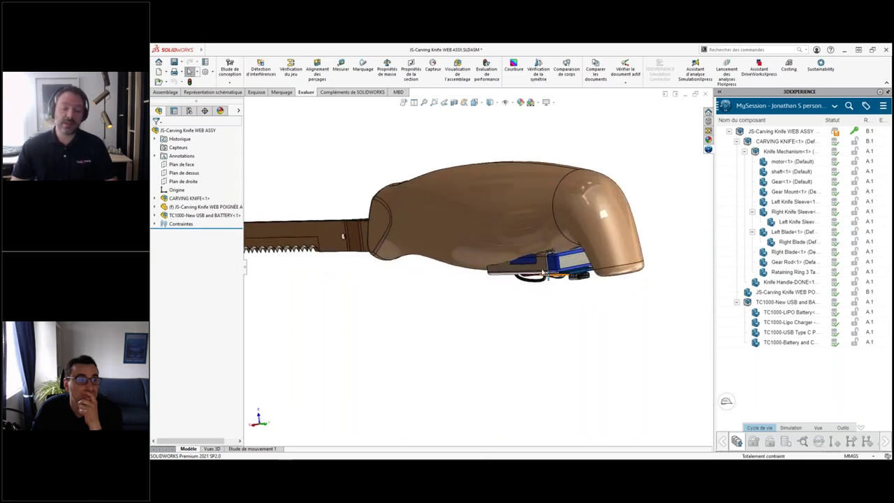
middle_click_drag(524, 309, 536, 334)
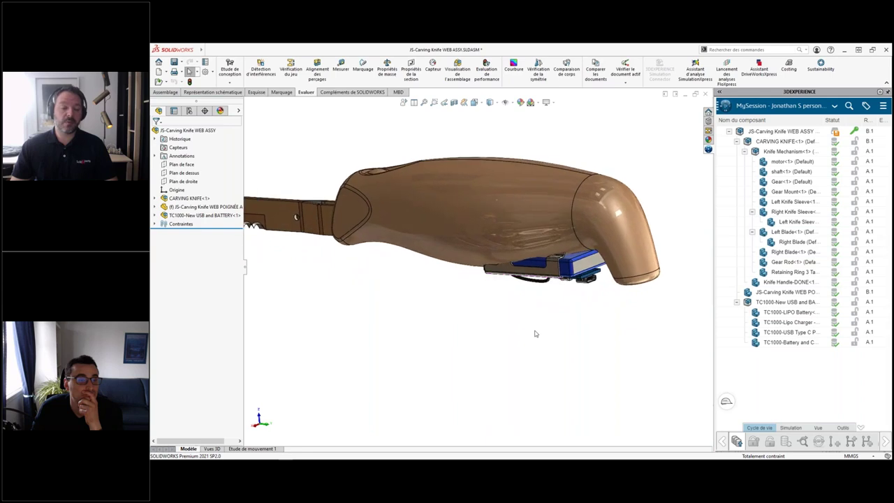
left_click(593, 200)
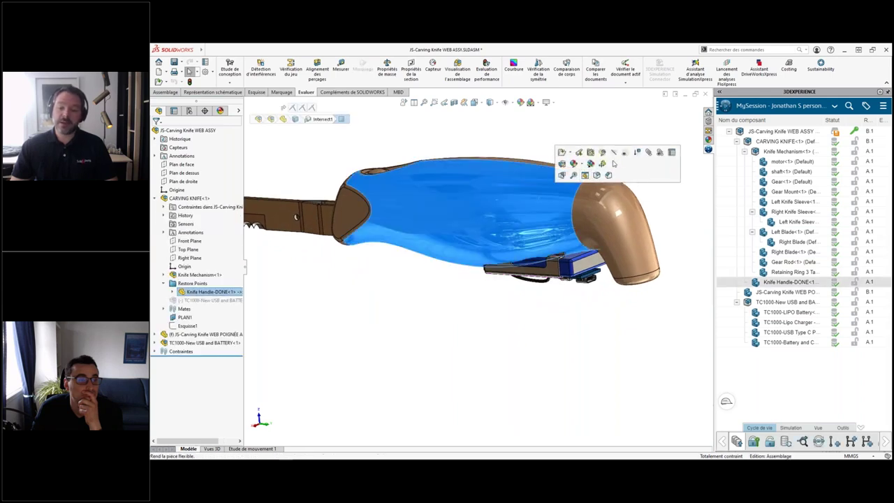
left_click(638, 153)
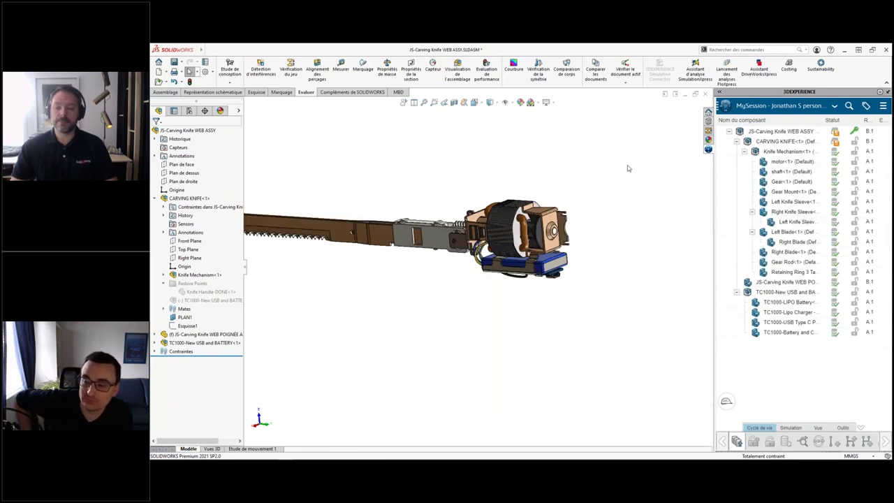
- Save the knife assembly with 'Libérer la réservation après l'envoi' ticked, then switch to the browser dashboard
right_click(751, 133)
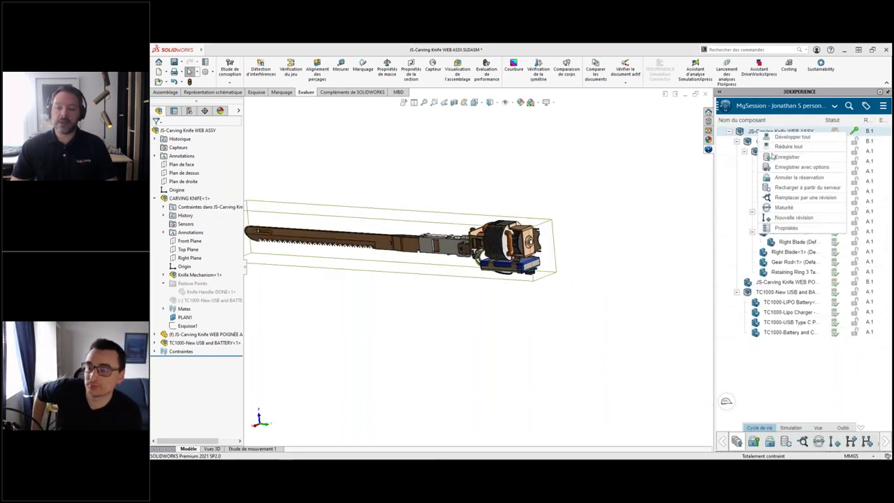
left_click(776, 157)
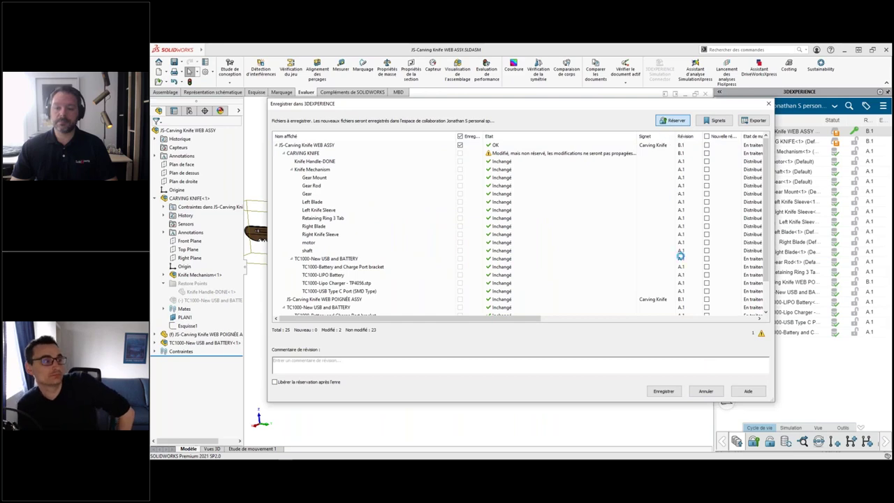
left_click(275, 383)
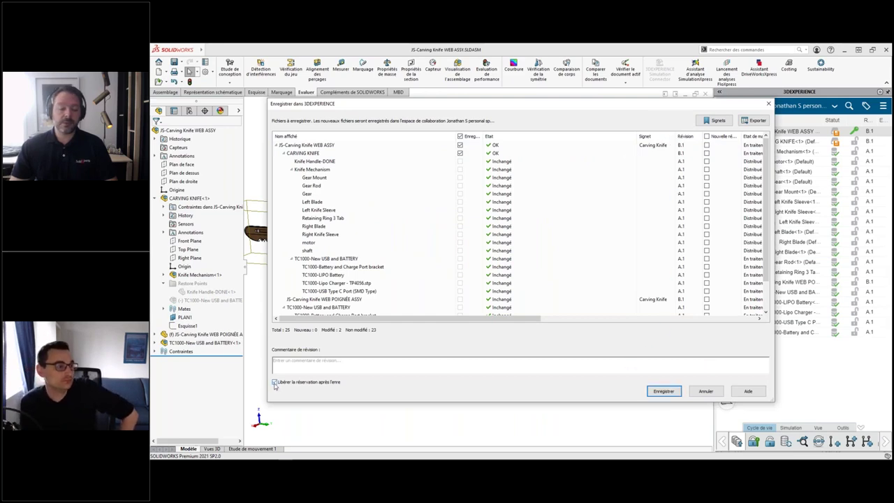
left_click(653, 392)
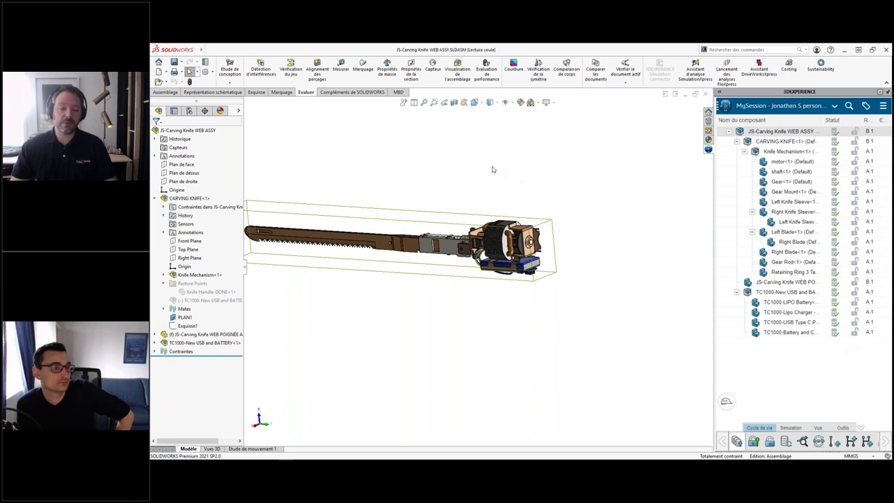
mouse_move(493, 169)
middle_mouse_down()
mouse_move(461, 191)
mouse_move(496, 198)
mouse_move(511, 184)
middle_mouse_up()
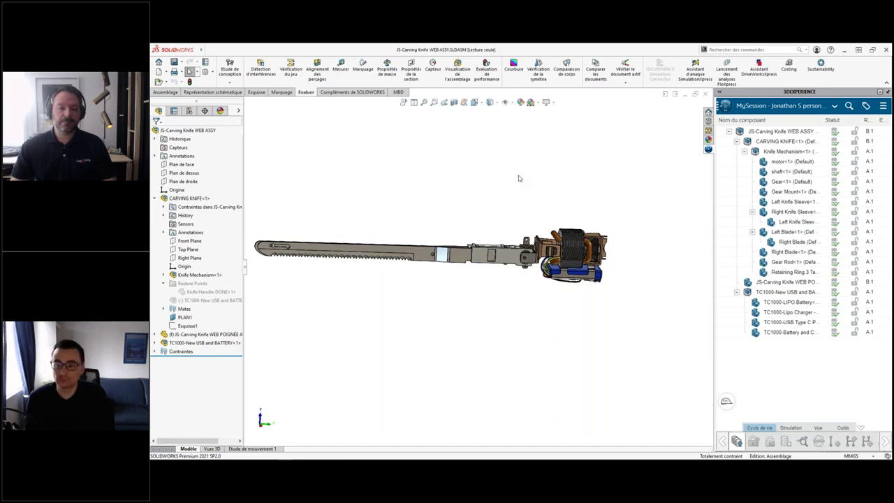
key("alt+Tab")
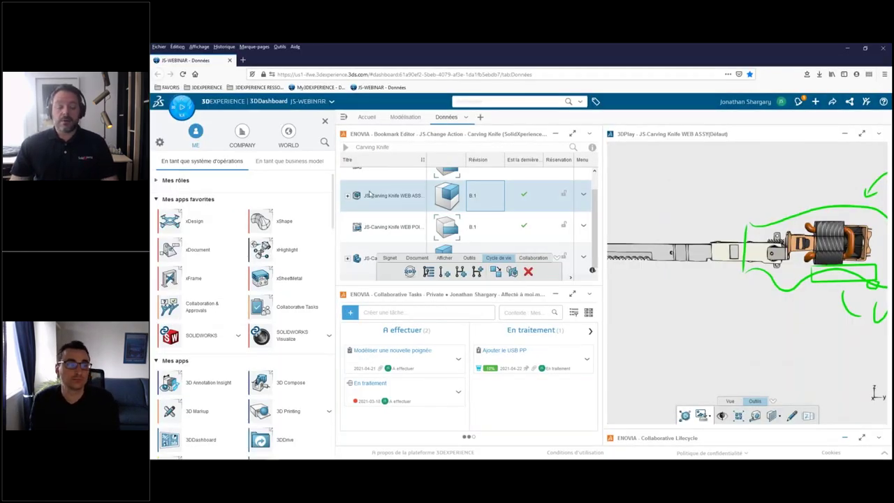
- Back on the 3DEXPERIENCE dashboard, close the Me/apps panel and open the Modélisation tab
key("alt+Tab")
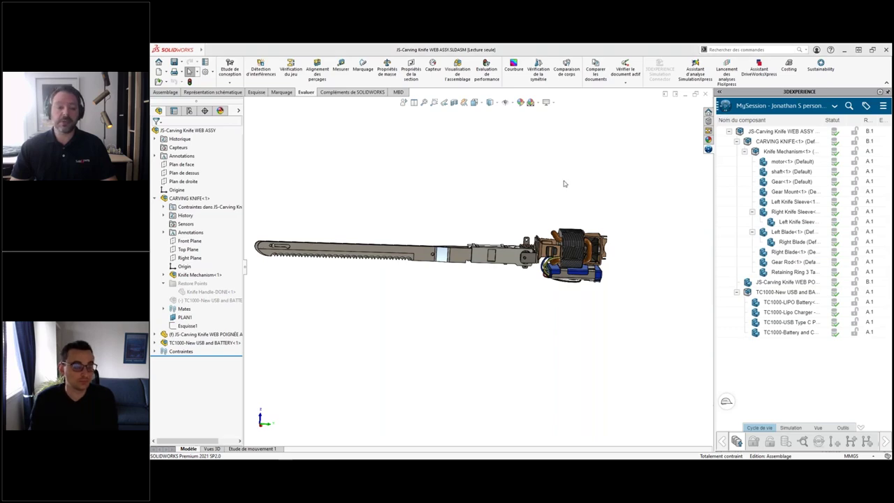
key("alt+Tab")
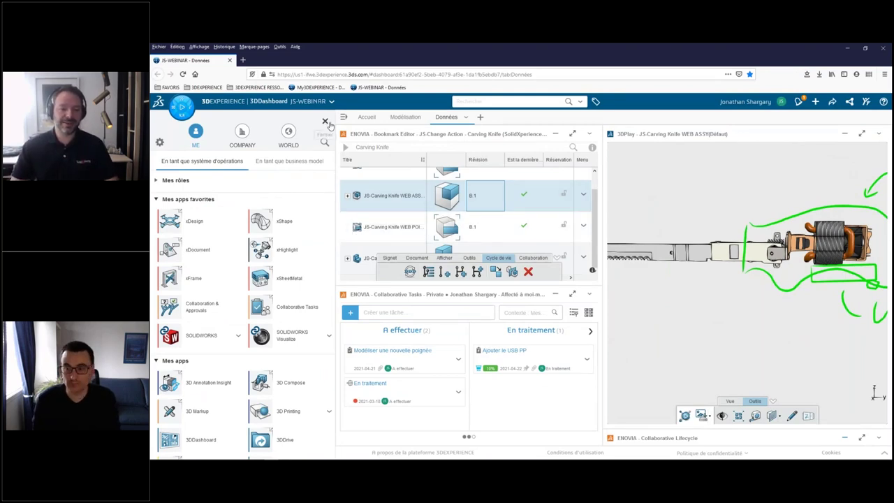
left_click(325, 122)
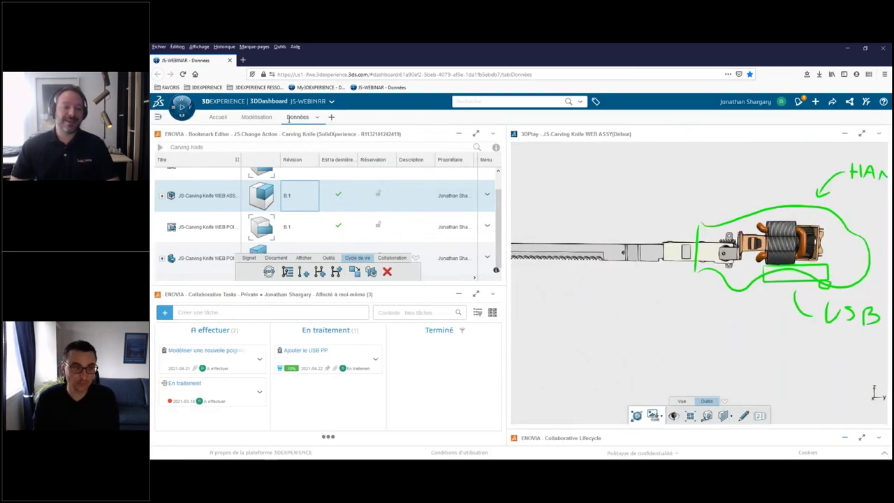
left_click(264, 120)
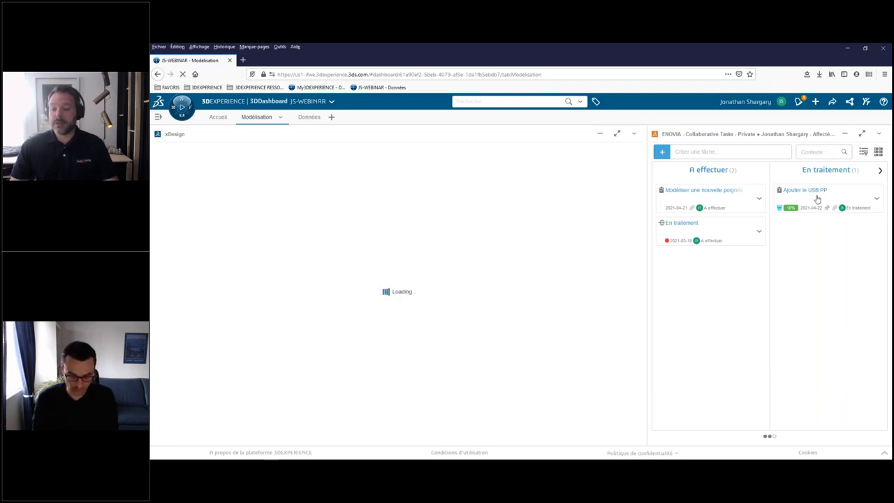
- Move 'Ajouter le USB PP' to Terminé and 'Modéliser une nouvelle poignée' to En traitement, then start a new xShape component
mouse_move(818, 200)
left_mouse_down()
mouse_move(891, 201)
mouse_move(838, 200)
mouse_move(848, 199)
mouse_move(787, 212)
mouse_move(785, 222)
left_mouse_up()
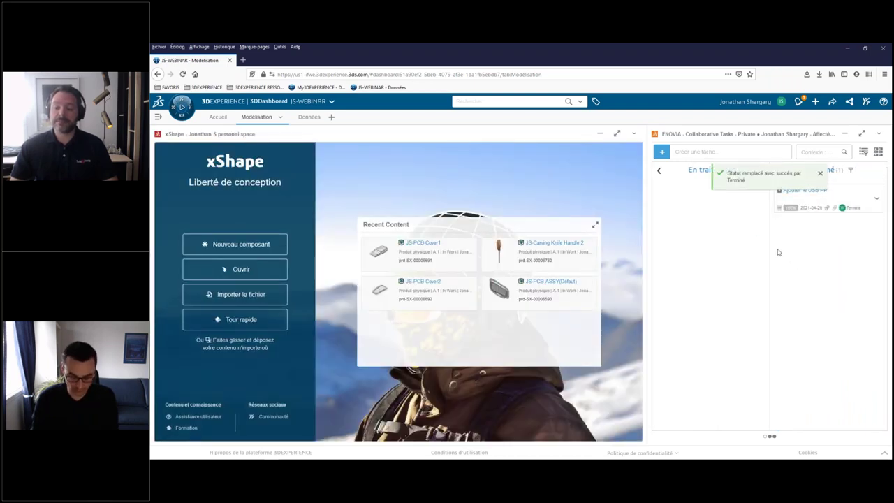
left_click(659, 171)
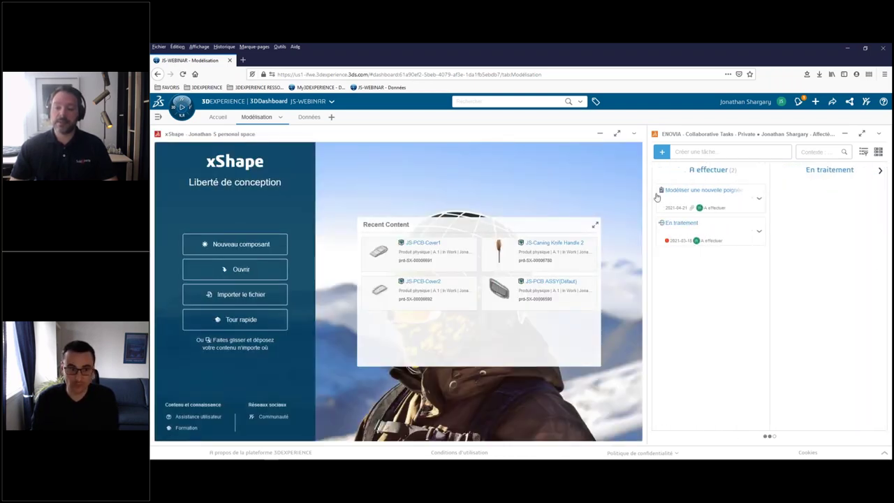
left_click_drag(699, 196, 869, 199)
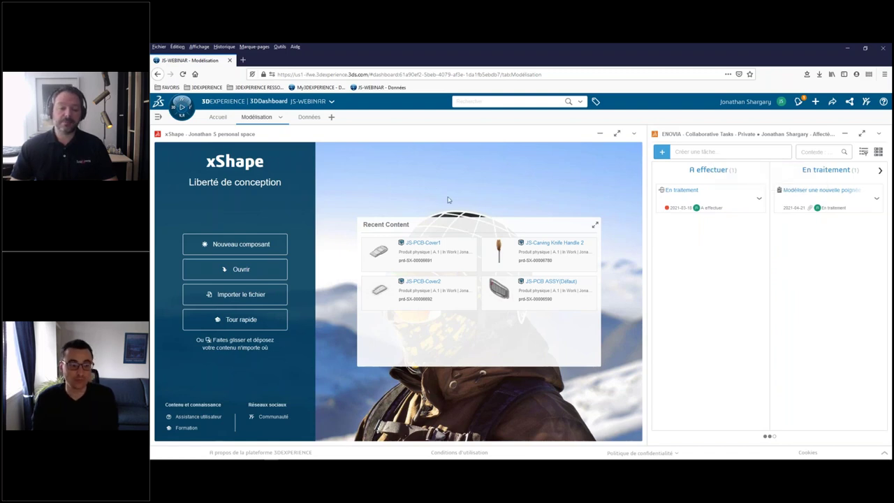
left_click(280, 243)
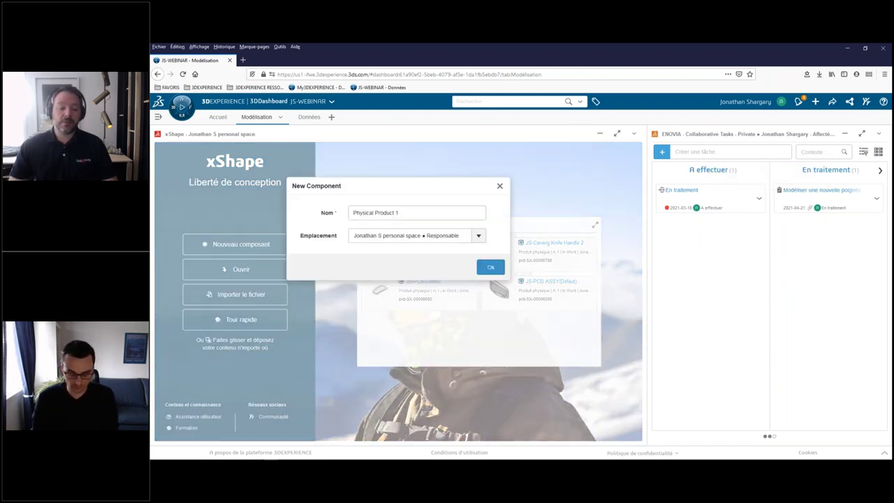
- Name the new component 'JS-Carving Knife xShape MASTER' and confirm it
left_click_drag(402, 210, 349, 223)
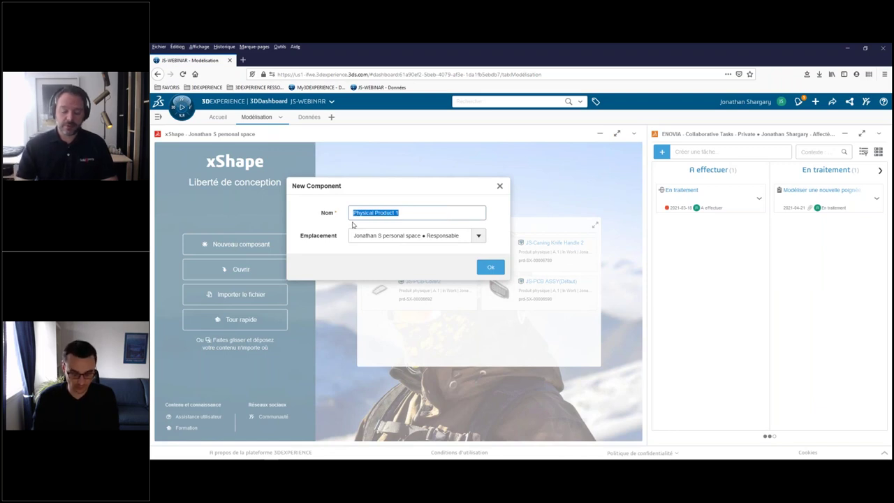
type("JS-Carving Knife s")
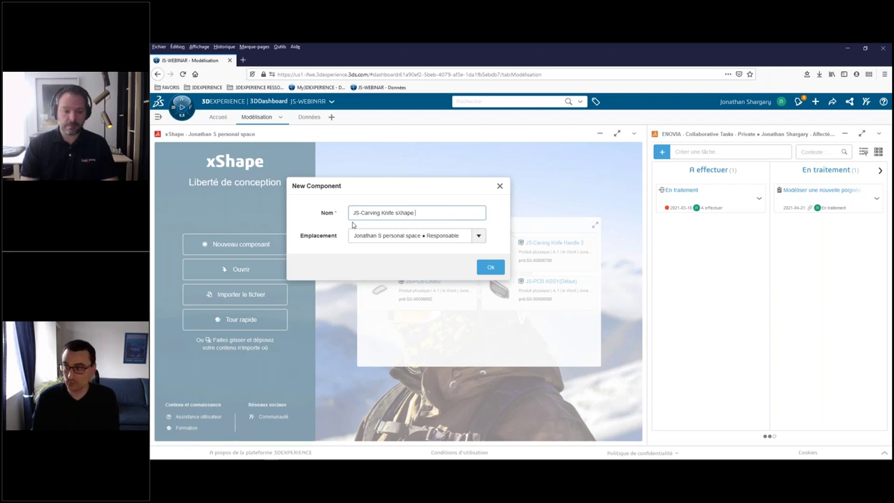
key("BackSpace")
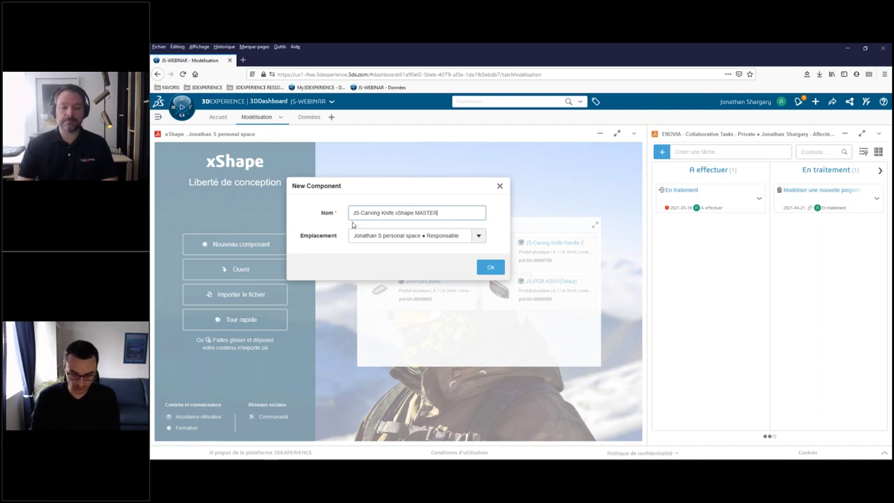
left_click(491, 266)
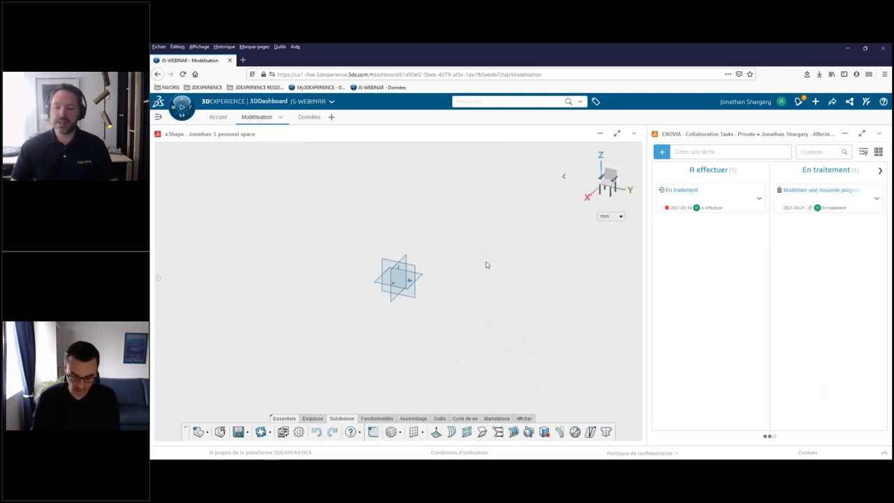
- Drag the knife assembly attached to the handle task into the xShape workspace
left_click(804, 199)
scroll(803, 203, "down", 3)
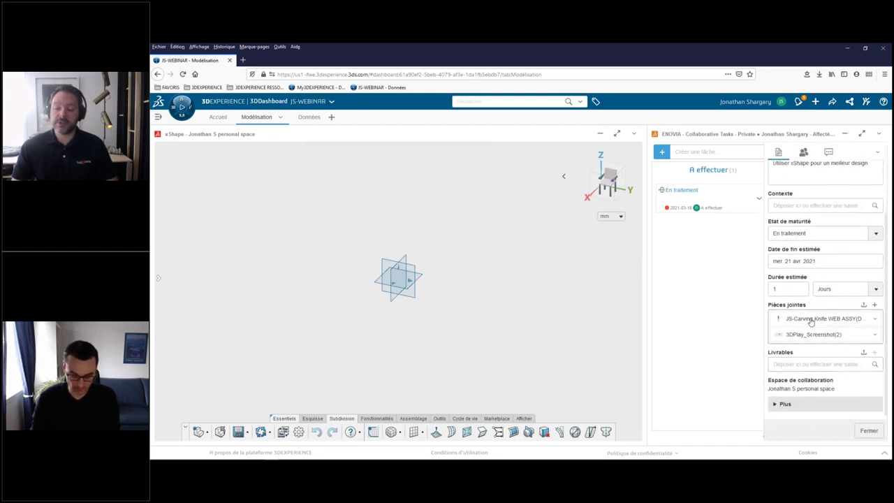
left_click_drag(811, 322, 398, 276)
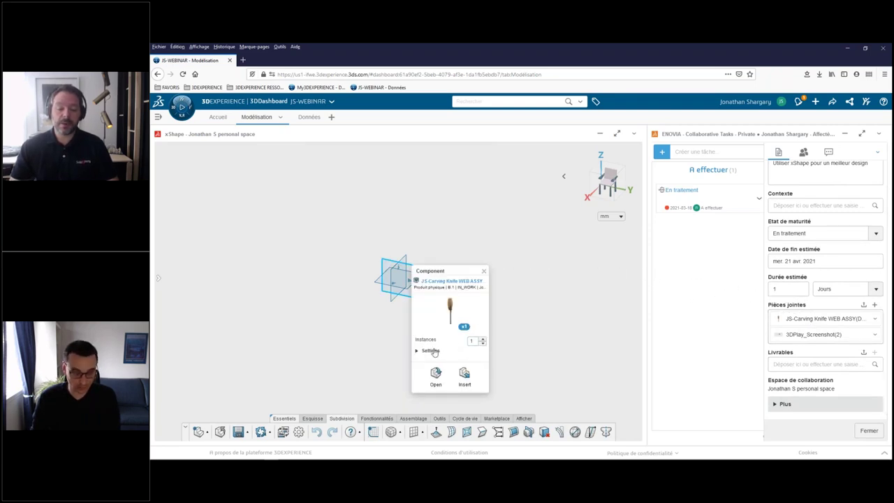
left_click(432, 351)
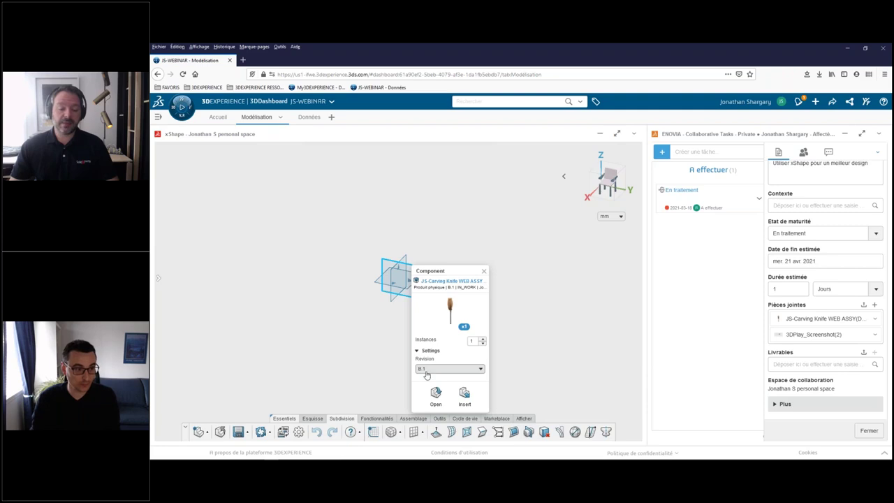
left_click(464, 394)
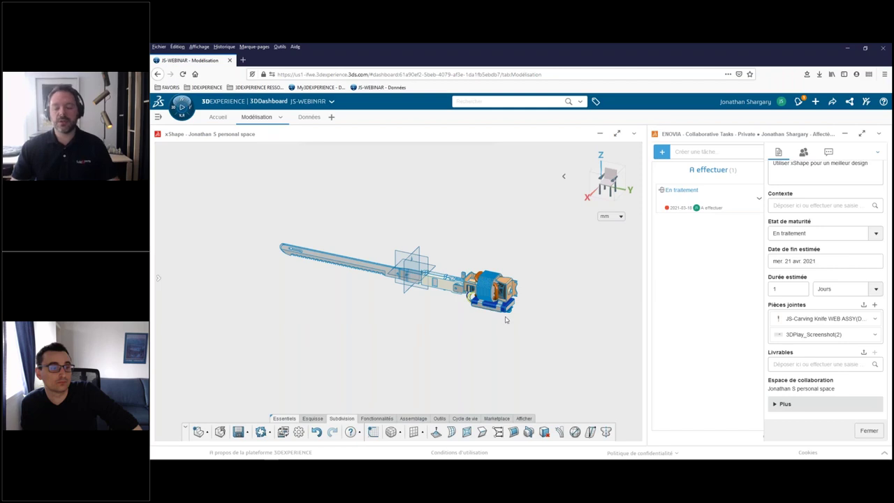
- Close the task details, maximize the xShape widget and make the browser fullscreen with F11
left_click(870, 430)
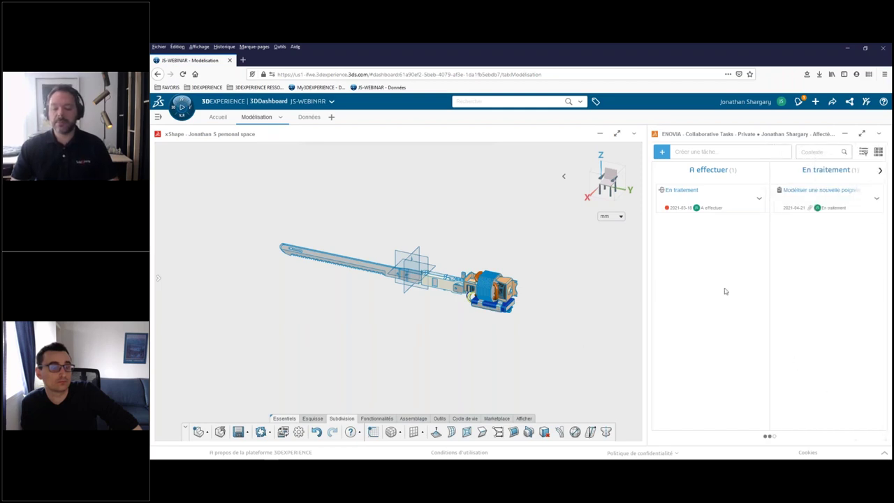
left_click(617, 133)
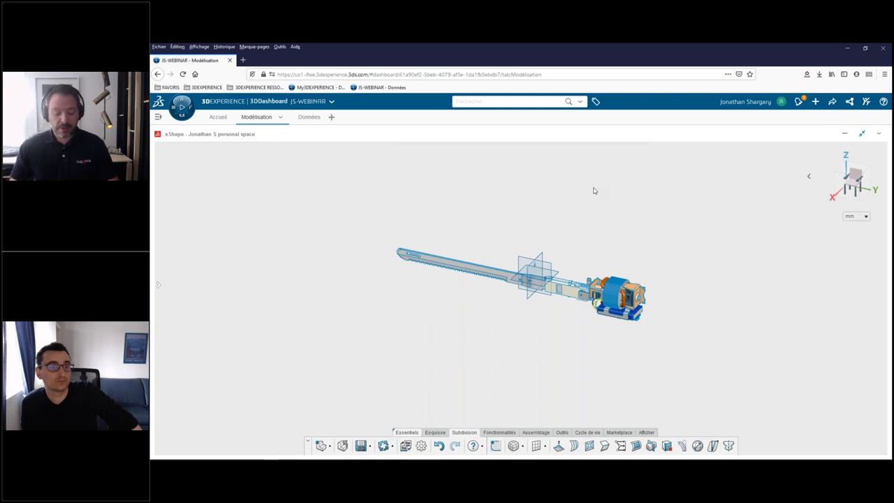
key("F11")
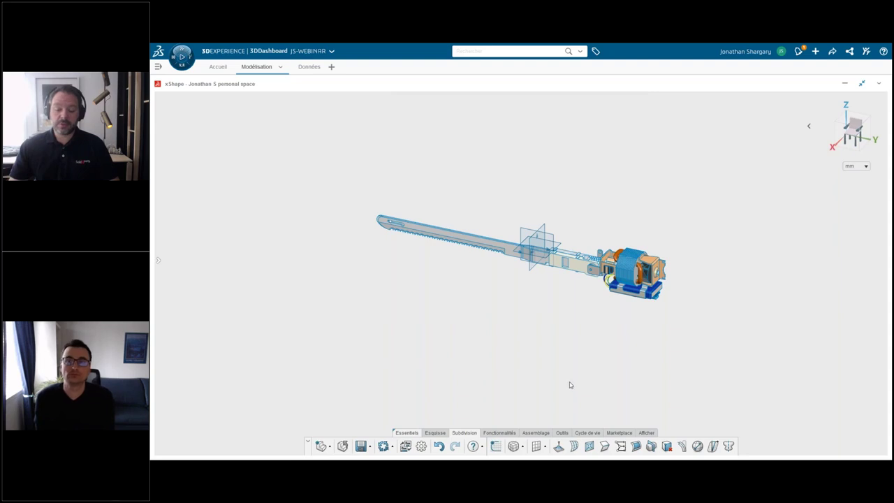
- Insert a new component 'JS-Carving Knife xShape POIGNÉE' placed at the origin and set for editing
left_click(540, 432)
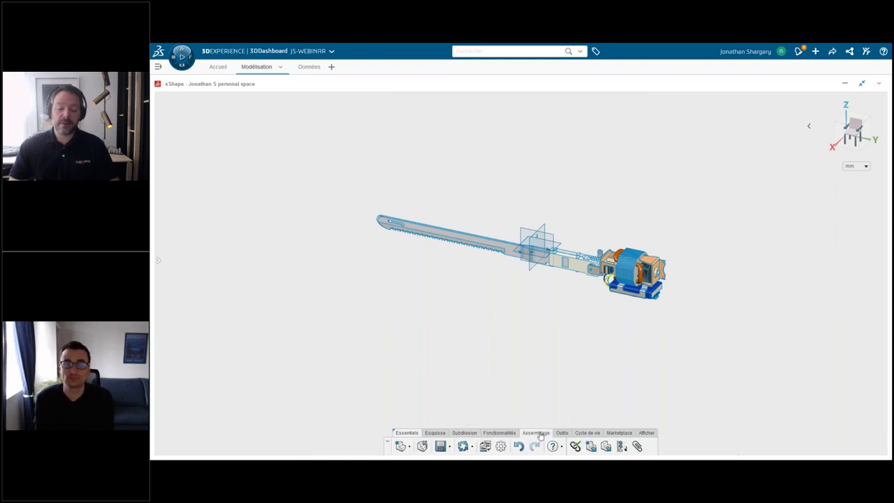
left_click(591, 447)
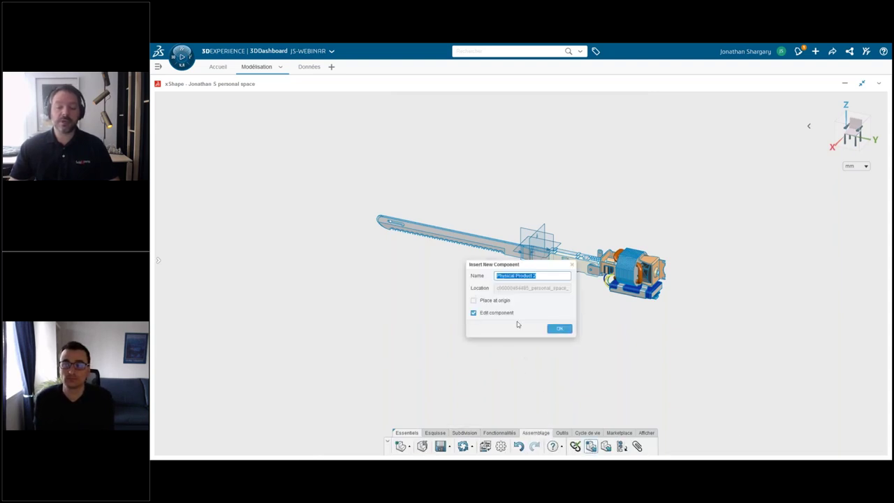
type("JS-Carving Knife")
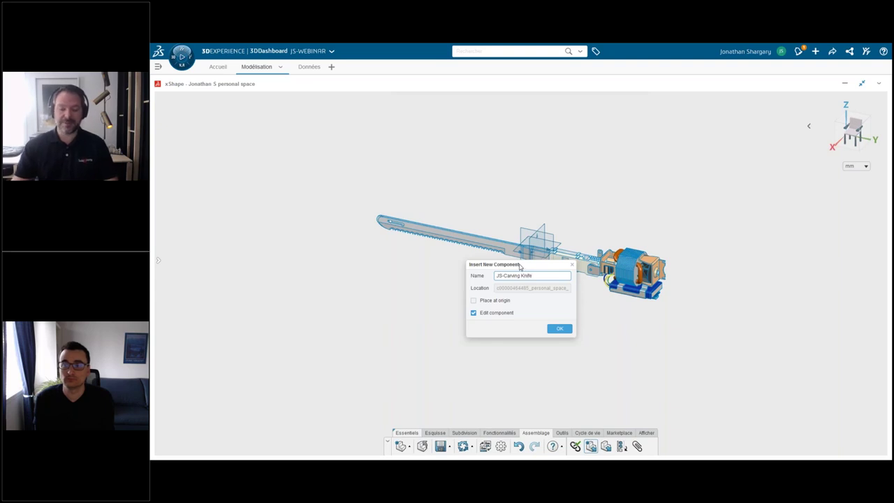
left_click(475, 301)
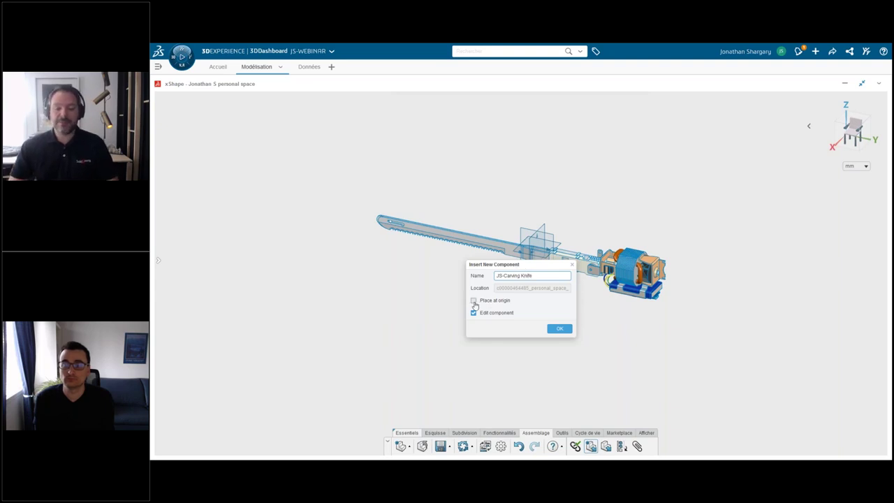
left_click(551, 275)
type("xShape POI")
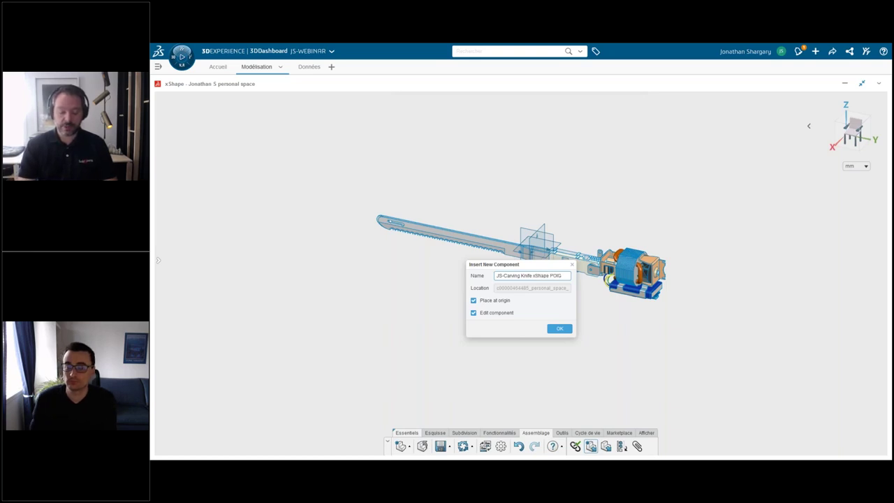
type("GN")
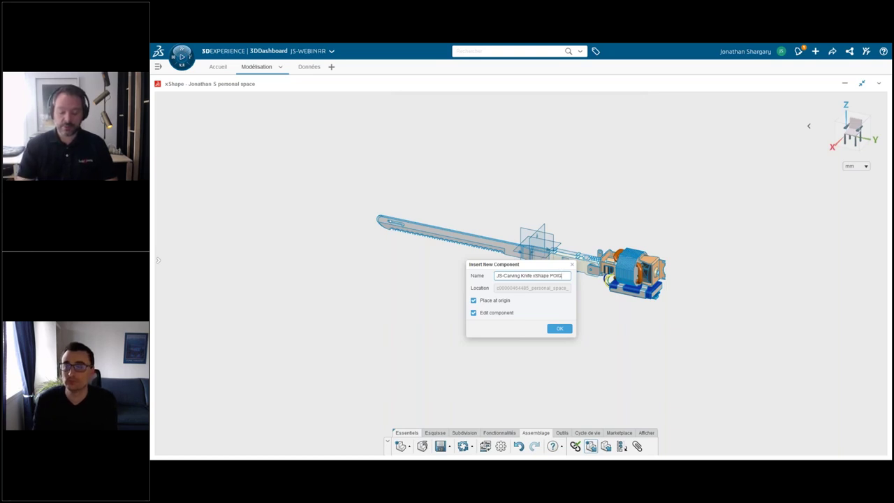
type("ÉE")
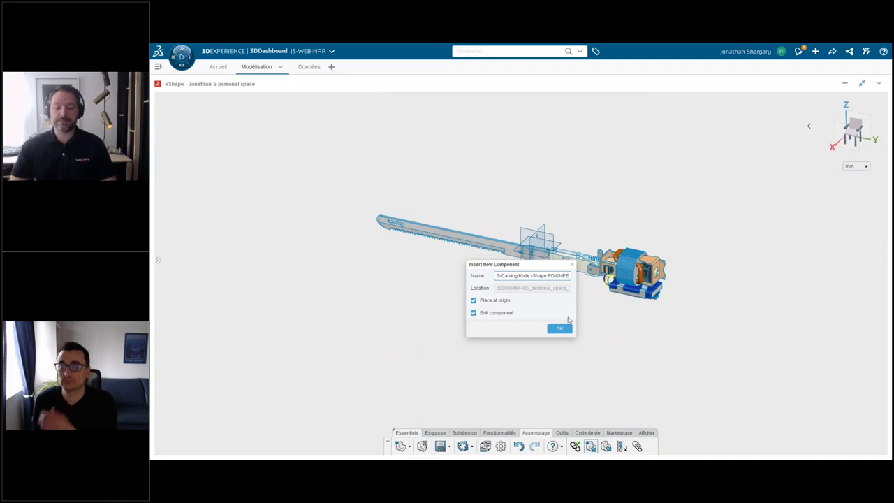
left_click(562, 330)
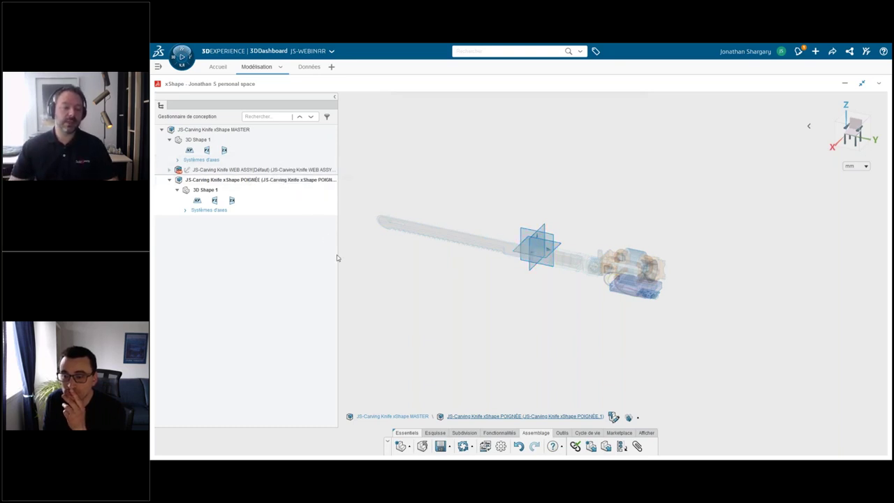
- Insert the Carving Knife Hand Sketch image onto Plan.1
left_click(334, 99)
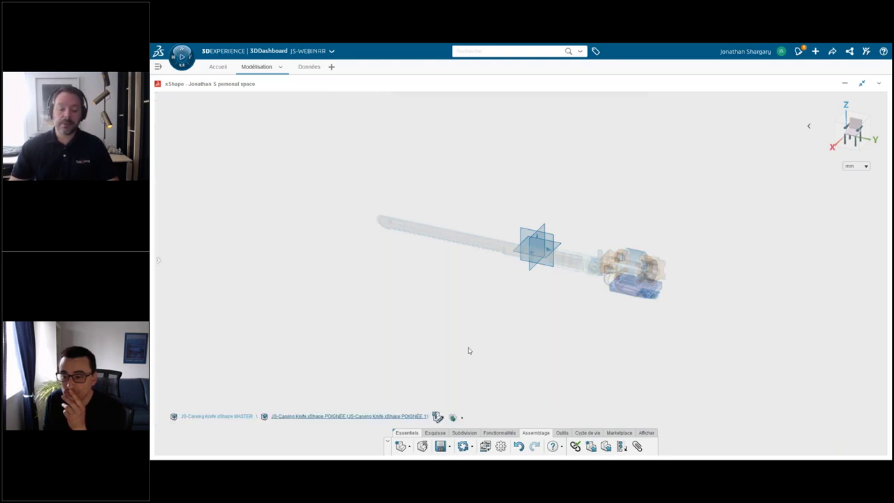
left_click(560, 433)
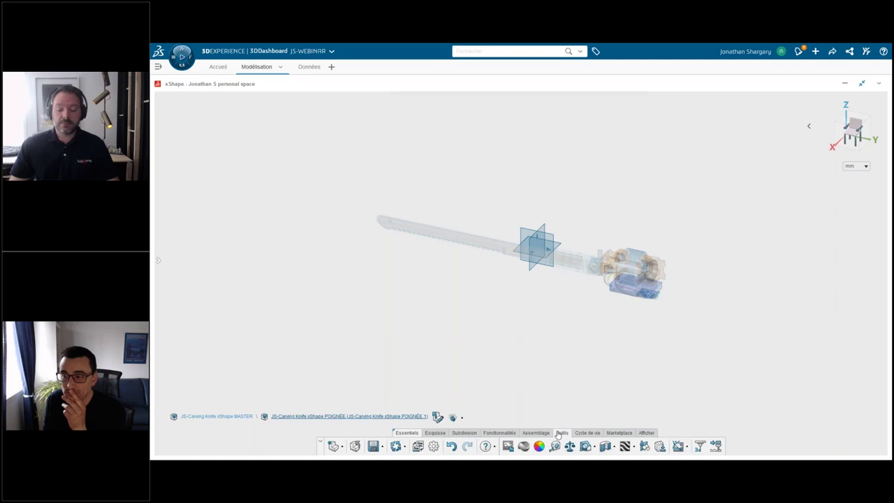
left_click(508, 446)
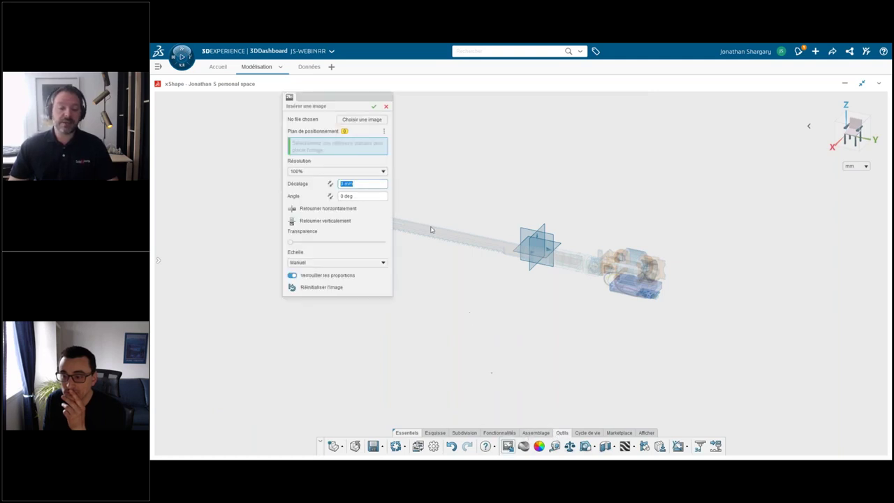
left_click(362, 119)
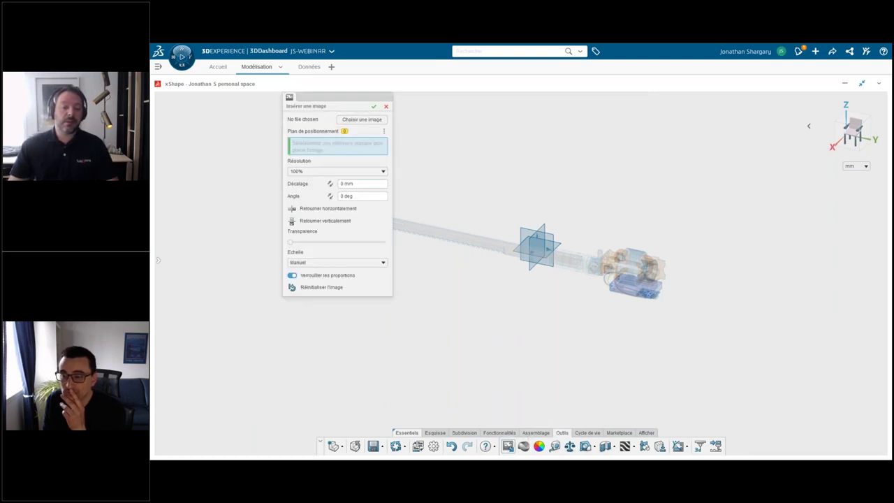
left_click(288, 103)
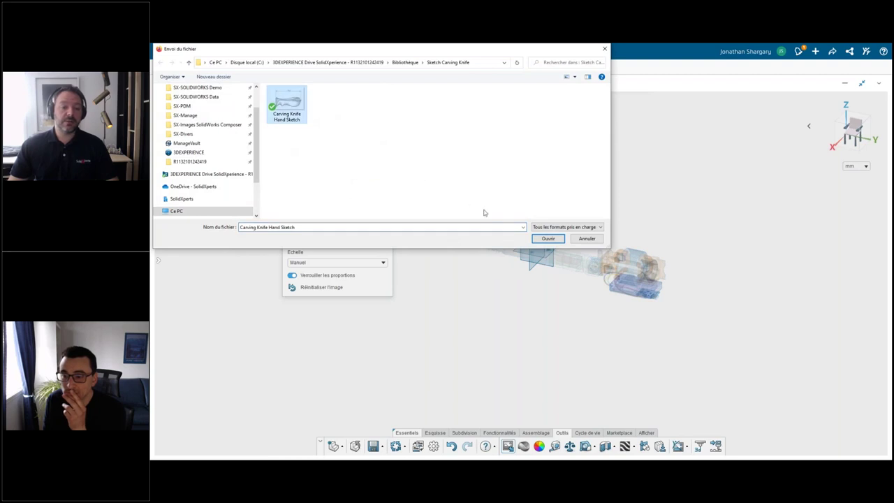
left_click(548, 238)
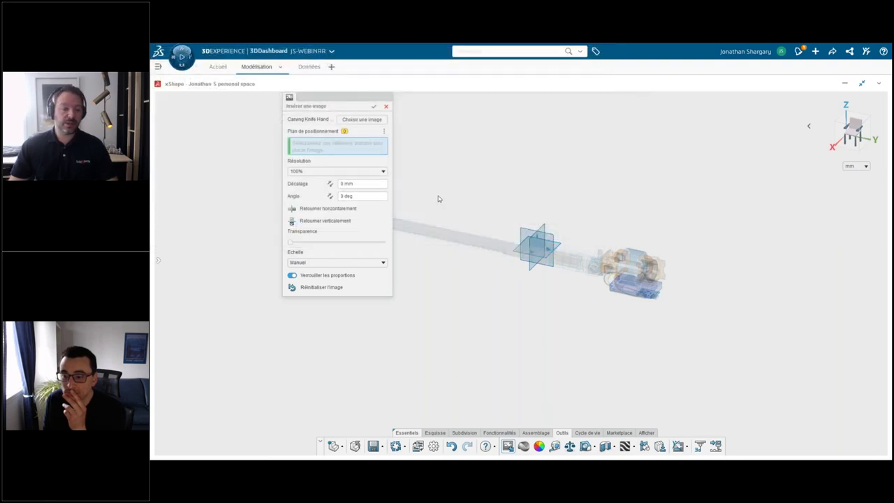
left_click(524, 231)
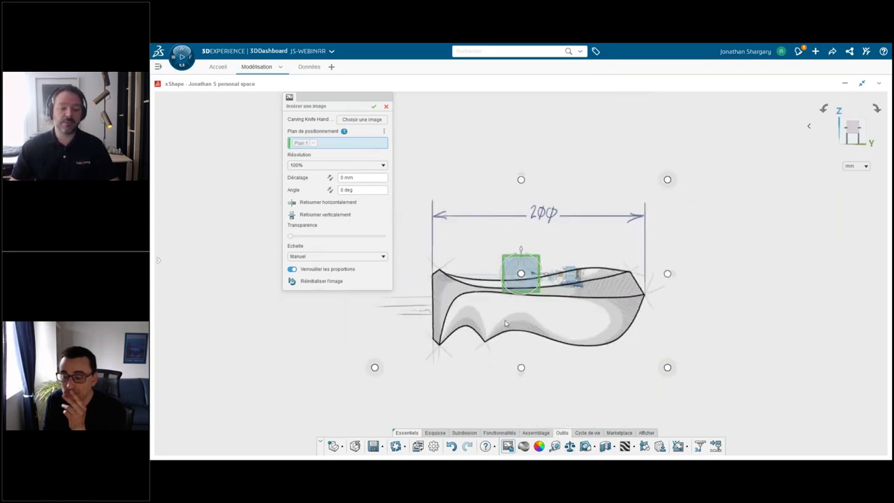
- Scale the sketch by two screen points across the handle to 200 mm and make it semi-transparent
scroll(500, 323, "up", 1)
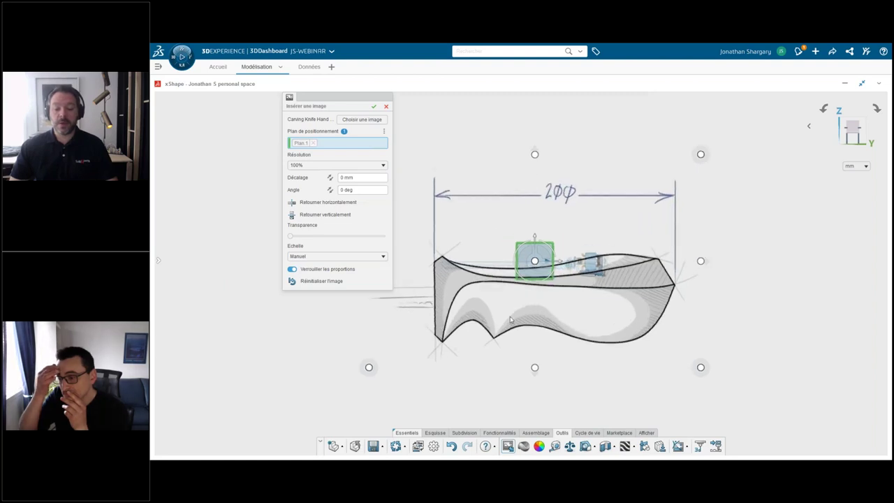
scroll(481, 262, "up", 1)
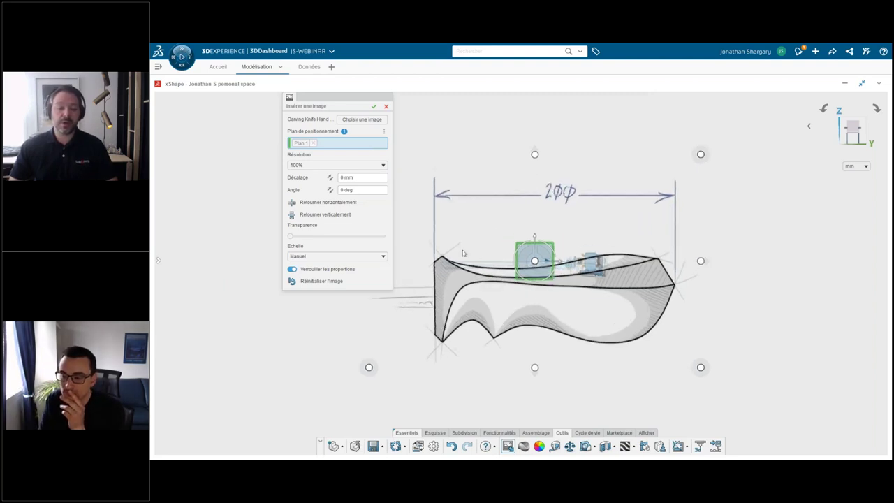
left_click(359, 256)
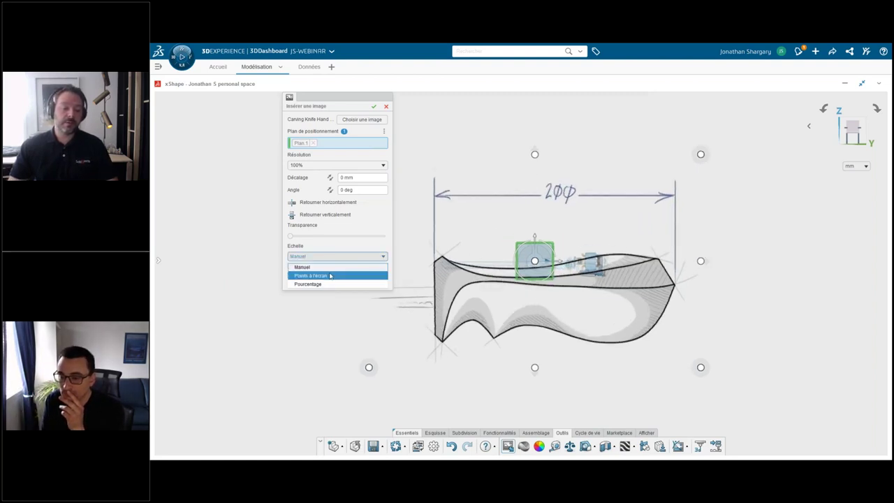
left_click(311, 276)
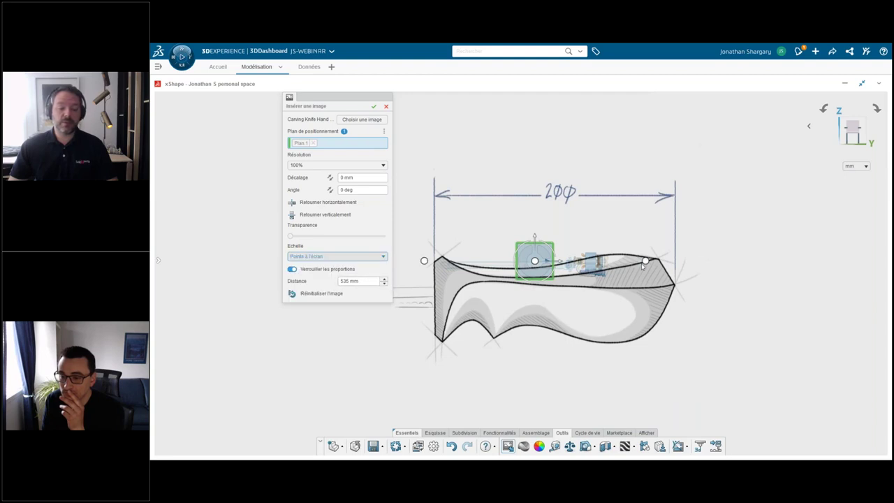
left_click_drag(645, 261, 672, 284)
left_click_drag(424, 260, 435, 281)
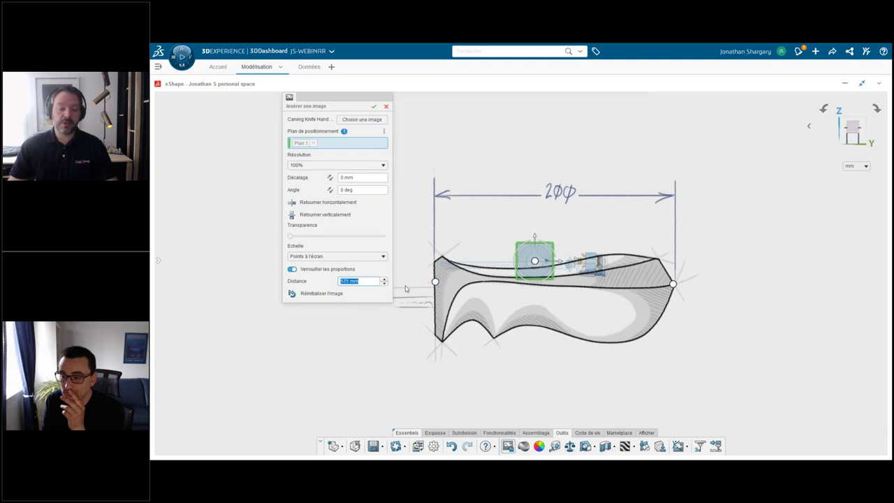
type("200")
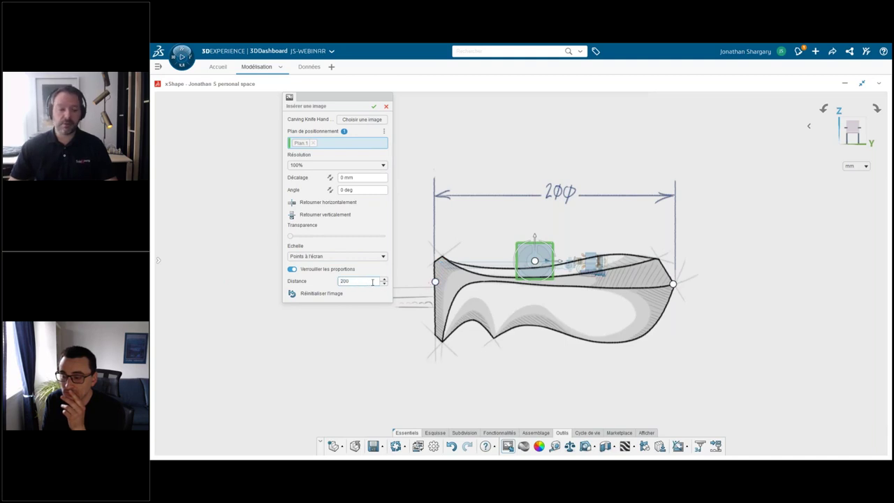
key("Return")
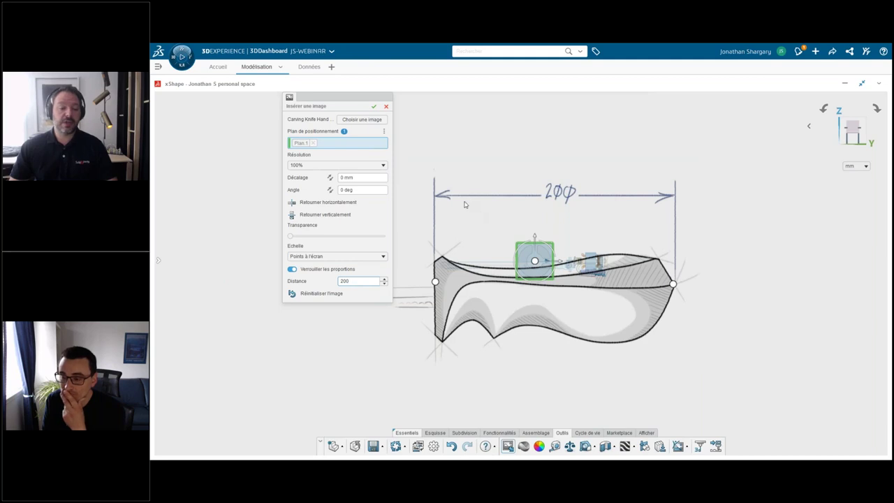
left_click_drag(291, 236, 365, 242)
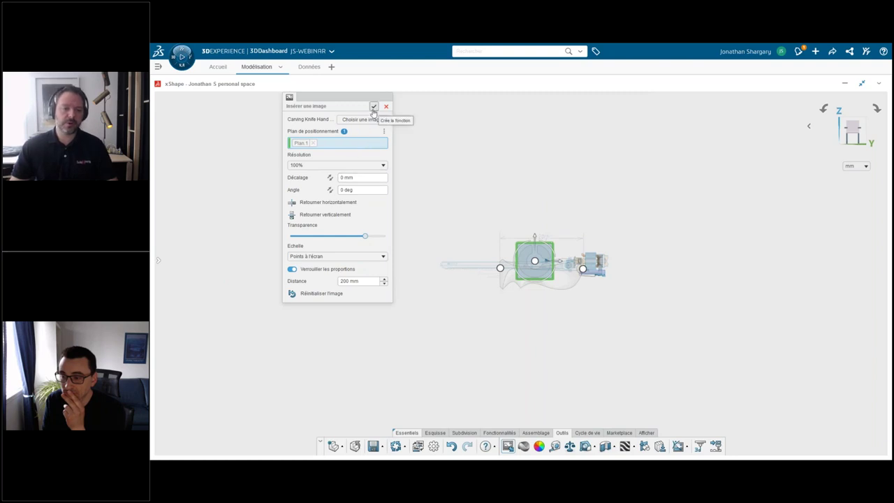
- Rescale and nudge the sketch to a 186 mm distance aligned with the knife, then validate it
scroll(529, 274, "up", 2)
scroll(529, 274, "up", 3)
scroll(528, 275, "up", 1)
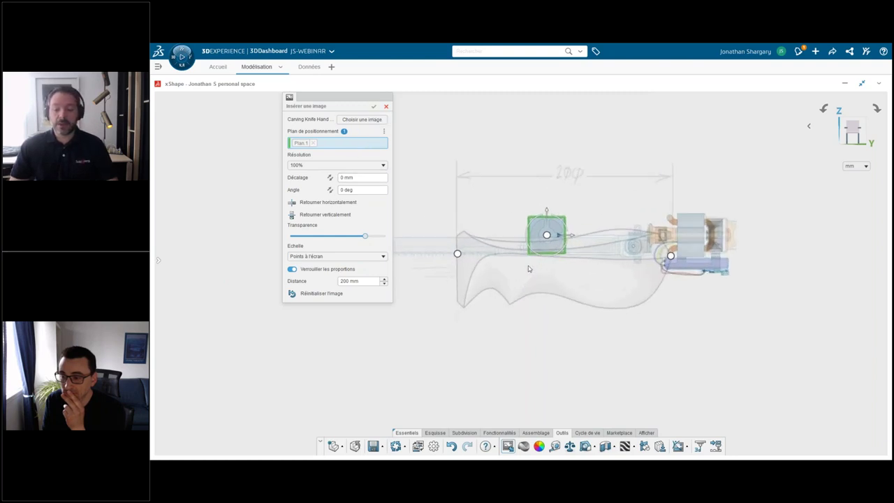
scroll(531, 273, "up", 1)
left_click_drag(564, 246, 658, 231)
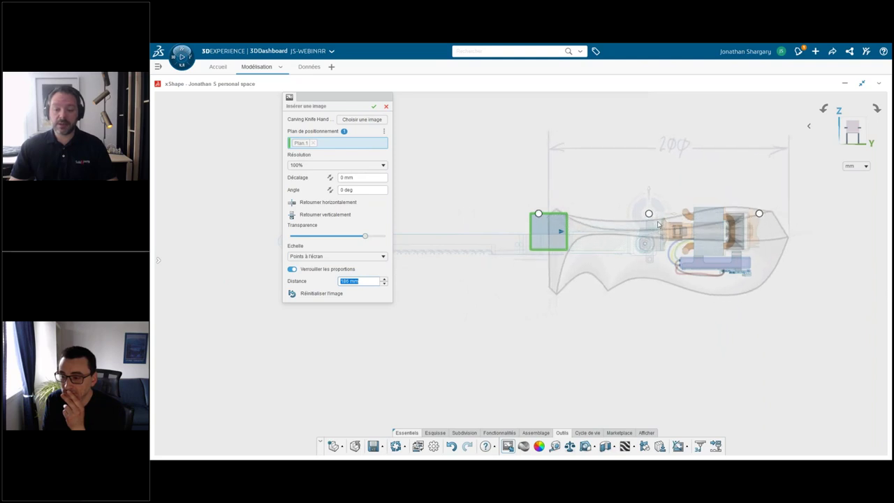
scroll(654, 248, "up", 1)
scroll(478, 217, "up", 1)
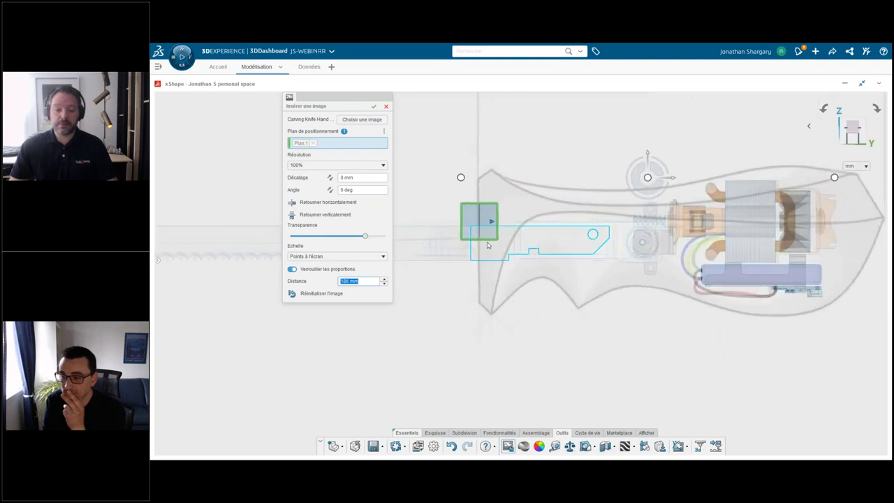
scroll(475, 213, "up", 2)
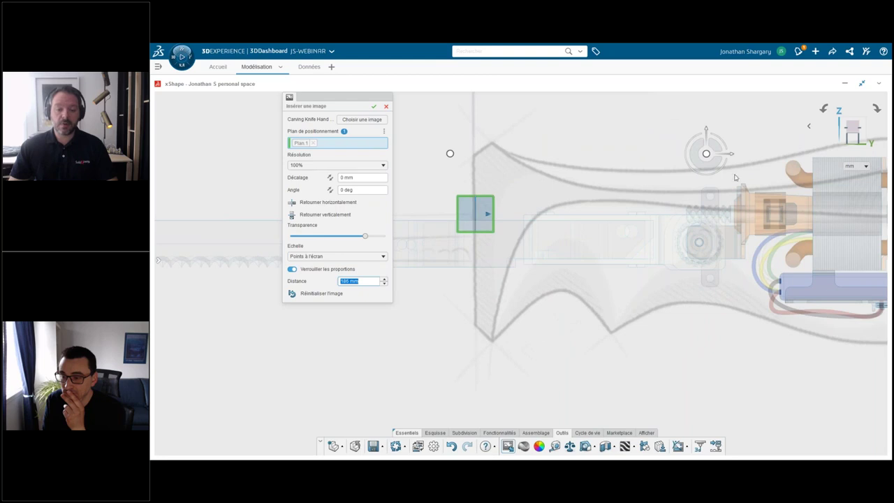
left_click_drag(707, 169, 709, 166)
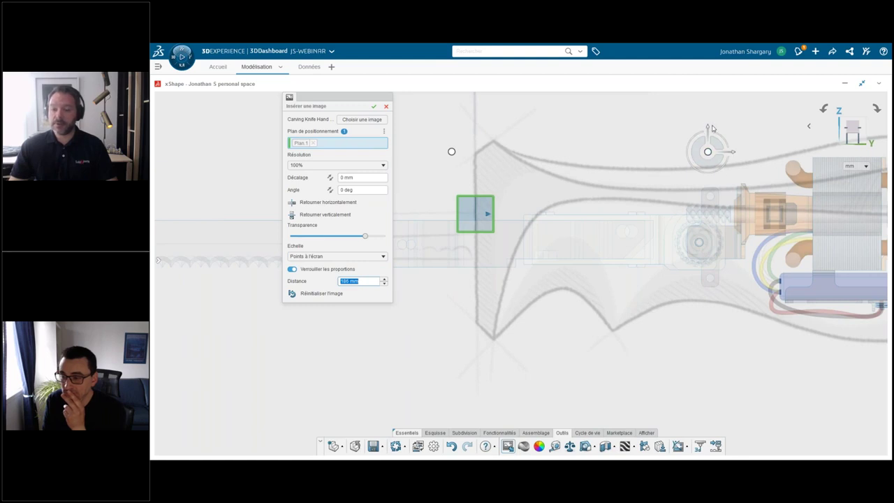
left_click_drag(713, 128, 713, 130)
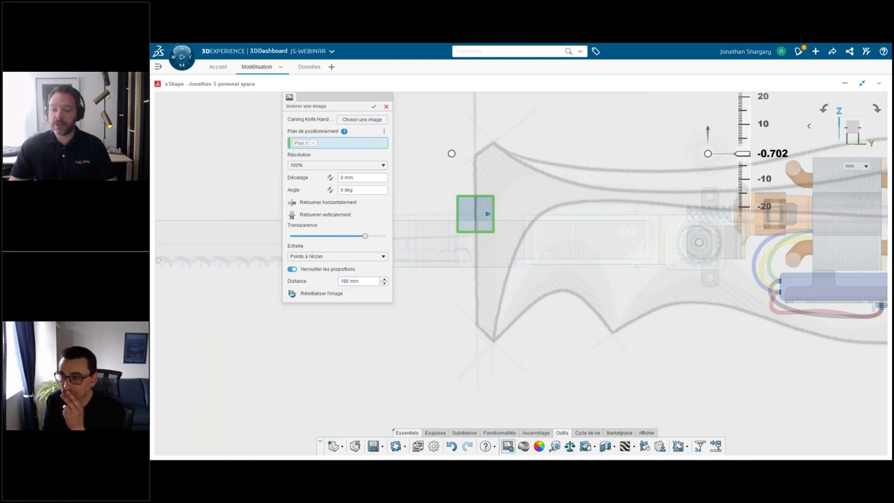
left_click(374, 109)
- Tilt the knife view and list the subdivision primitives such as Boîte, QuadBall and Globe
scroll(656, 294, "down", 5)
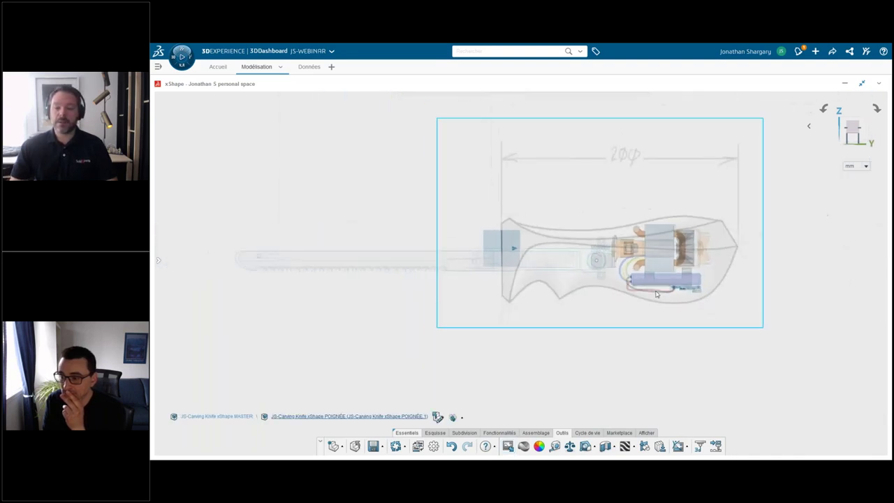
middle_click_drag(557, 361, 567, 388)
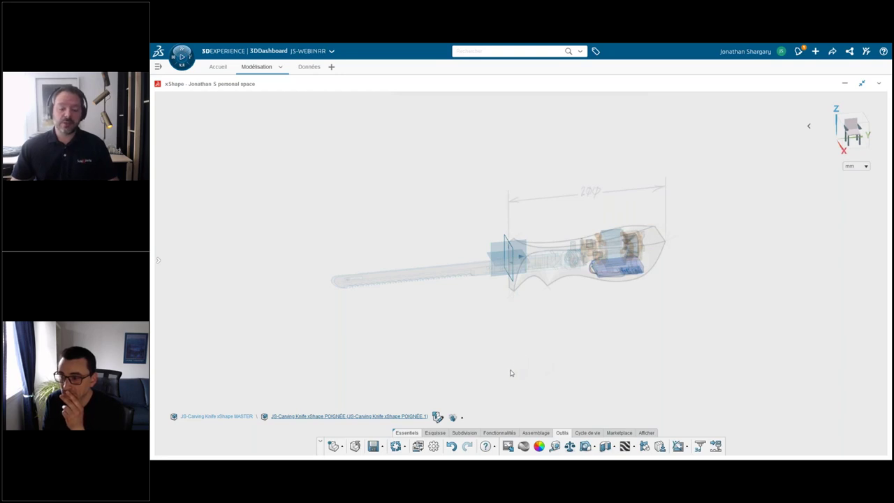
left_click(472, 433)
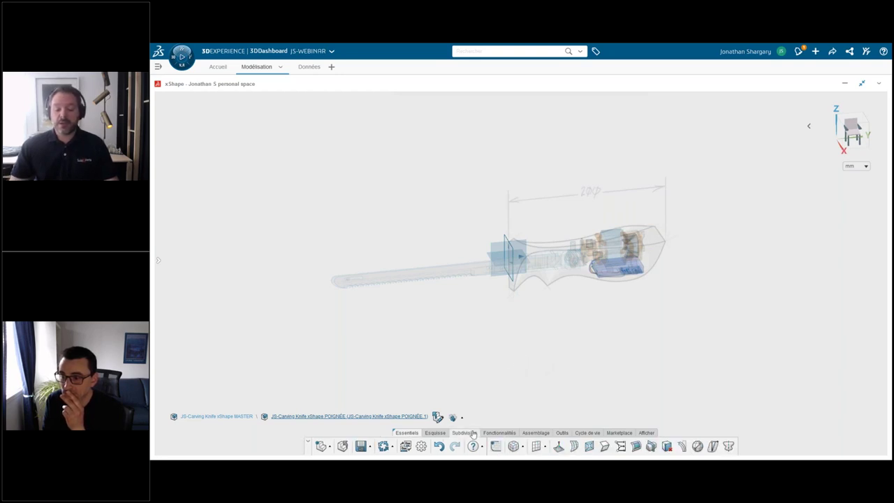
left_click(523, 449)
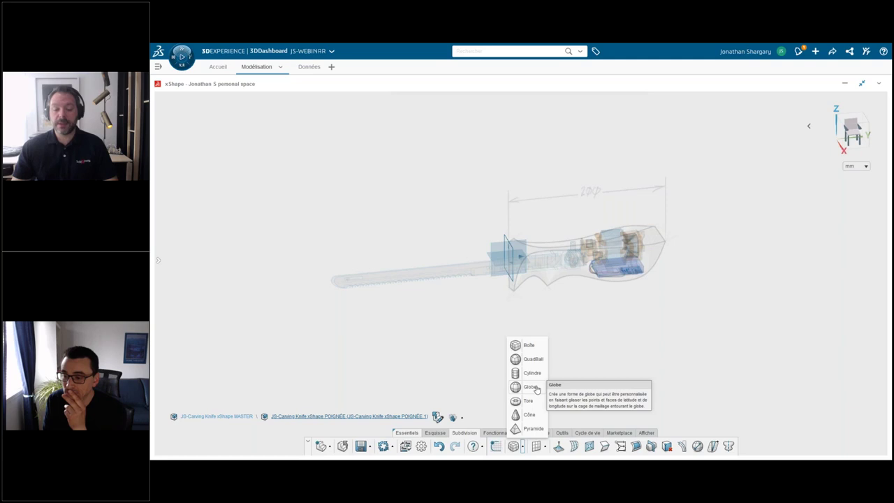
- Place a QuadBall sphere on the knife handle, reduce it to 2 subdivisions and scale it to 125
left_click(538, 359)
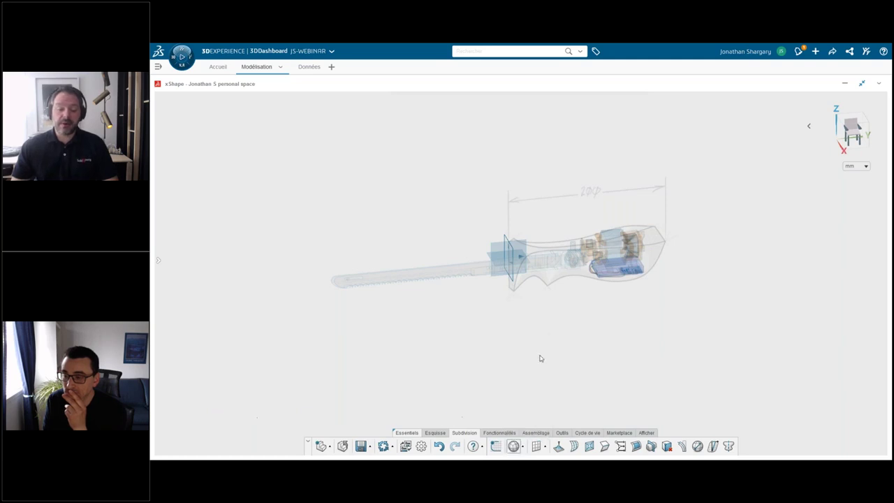
left_click(509, 258)
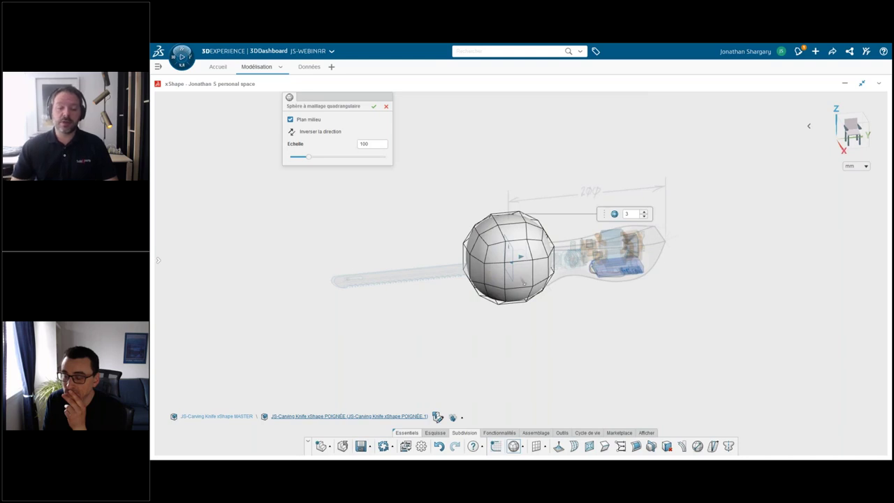
left_click(646, 212)
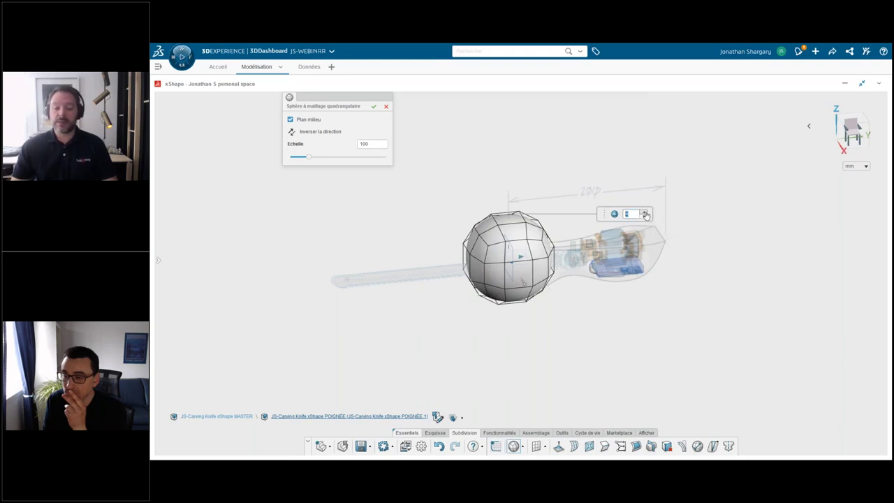
left_click(646, 218)
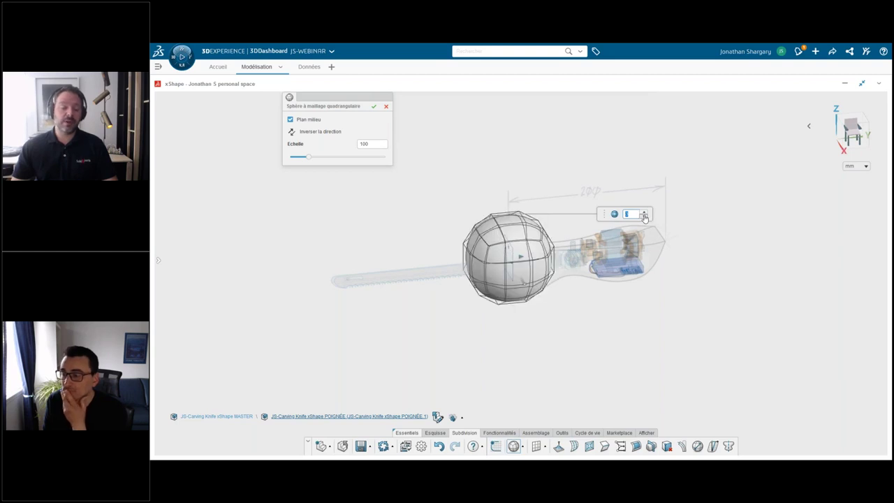
left_click(645, 217)
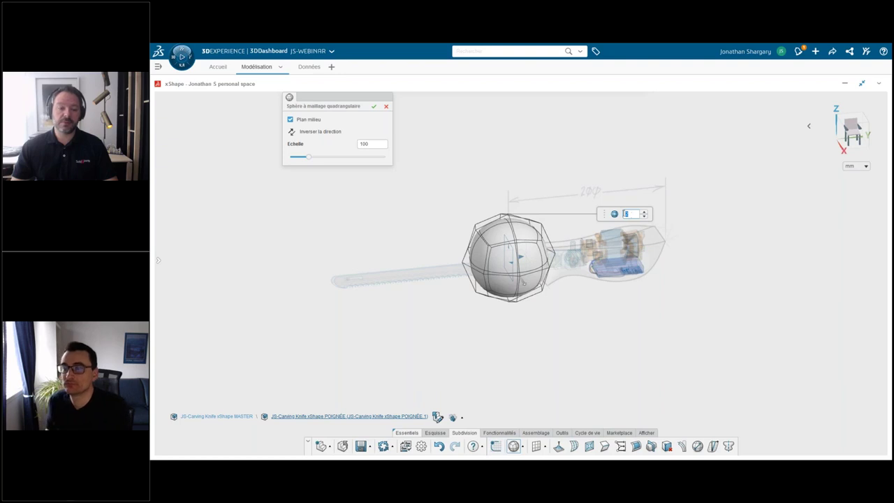
mouse_move(309, 157)
left_click_drag(308, 156, 314, 158)
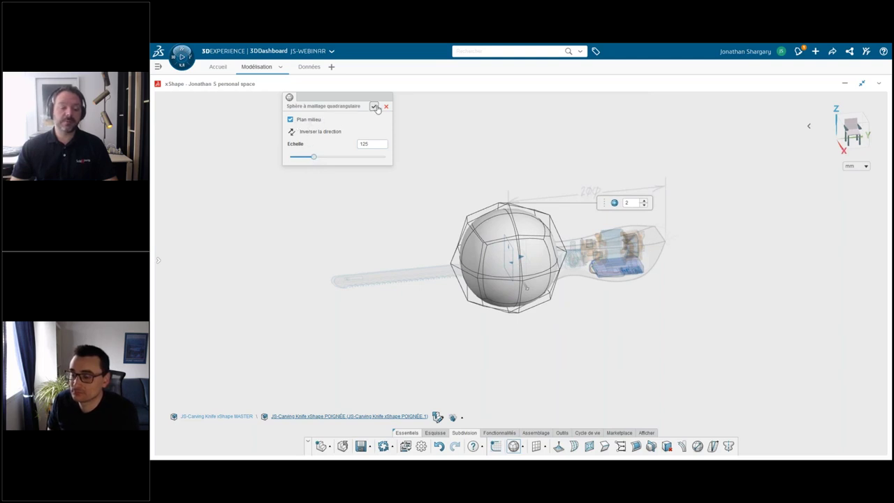
left_click(375, 106)
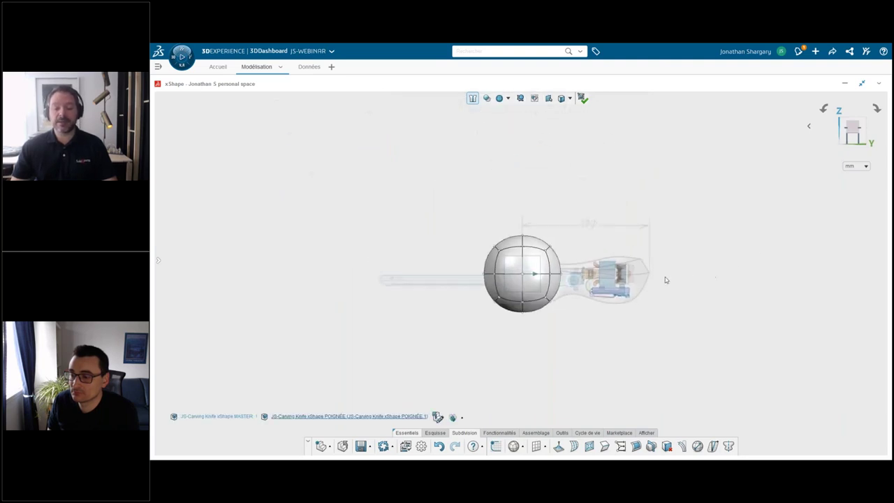
- Stretch the sphere's right-side vertices rightward into an elongated egg reaching the sketch's rear tip
scroll(584, 293, "up", 2)
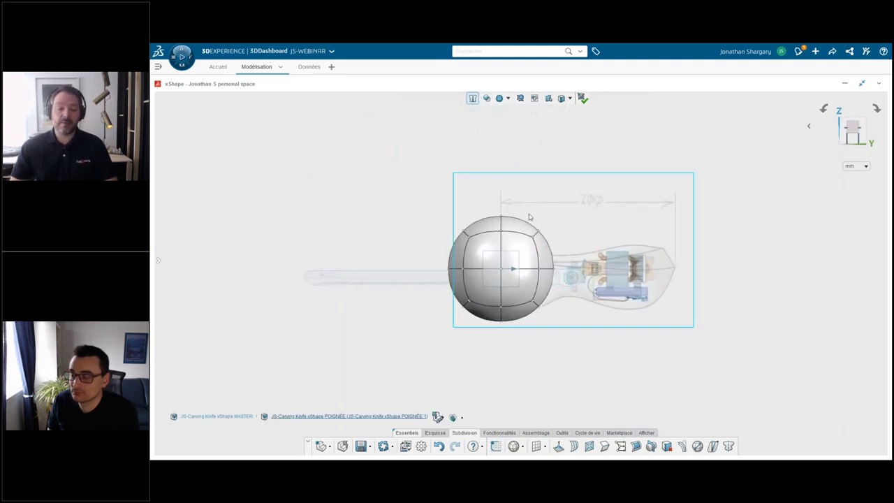
left_click_drag(514, 209, 583, 333)
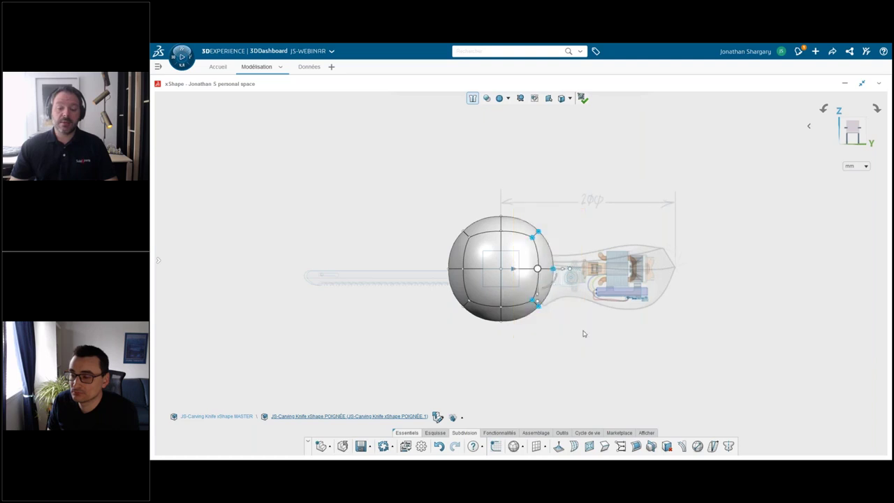
left_click_drag(563, 274, 684, 281)
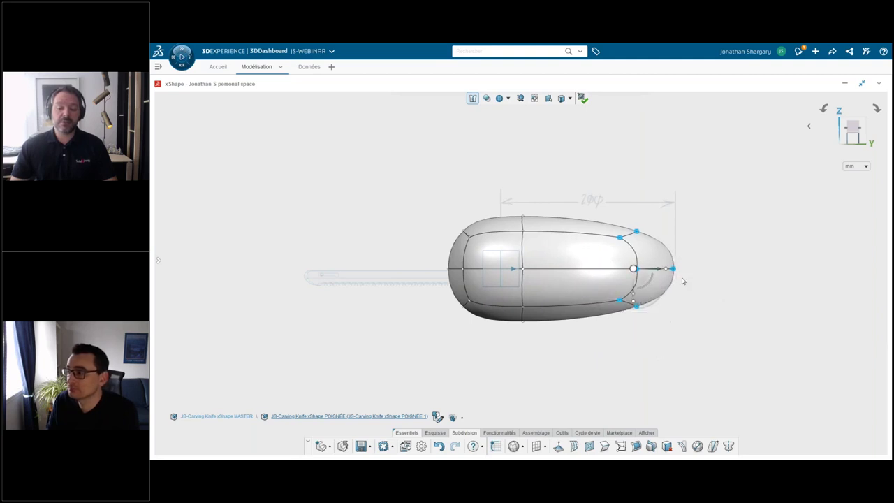
left_click(663, 343)
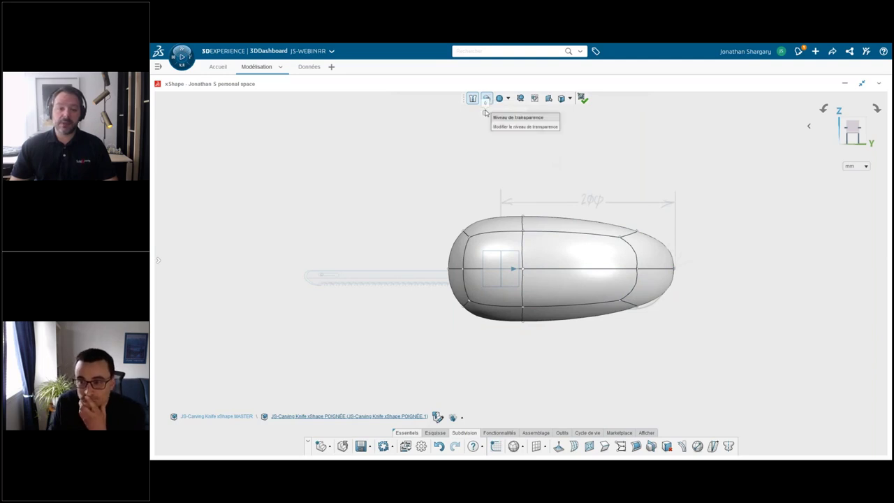
- Make the stretched handle shape semi-transparent using Niveau de transparence
left_click(487, 99)
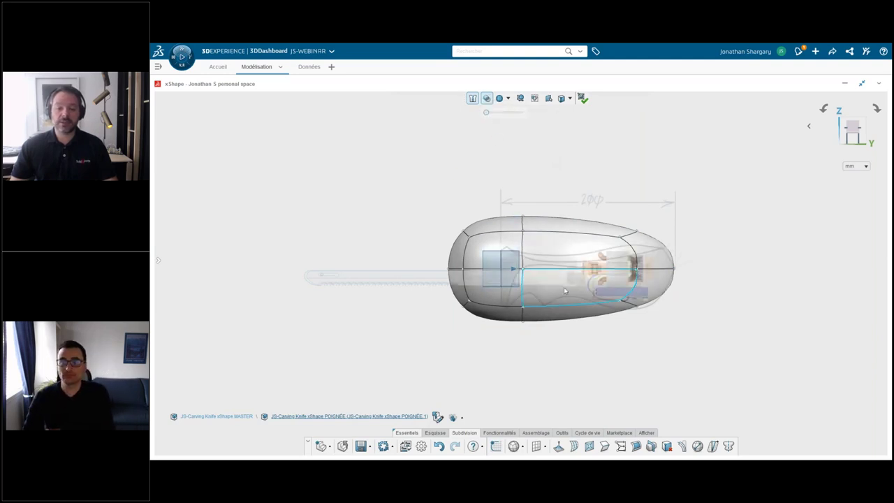
scroll(568, 290, "up", 2)
scroll(569, 291, "up", 3)
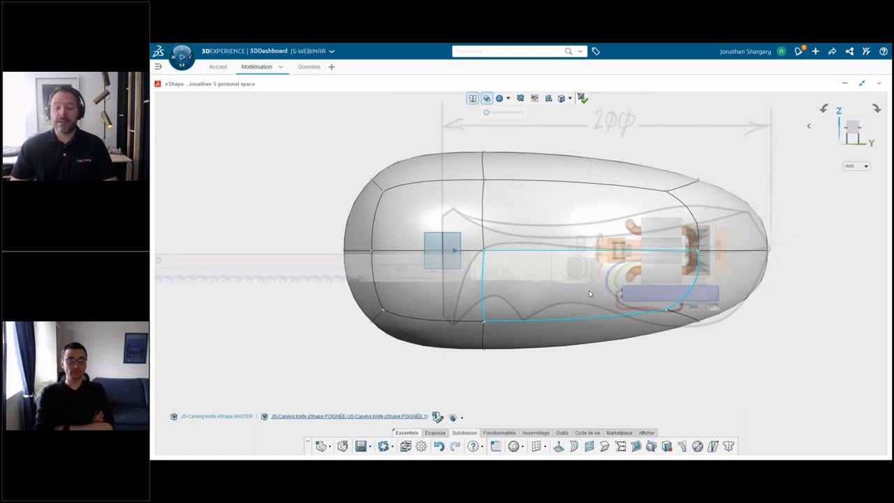
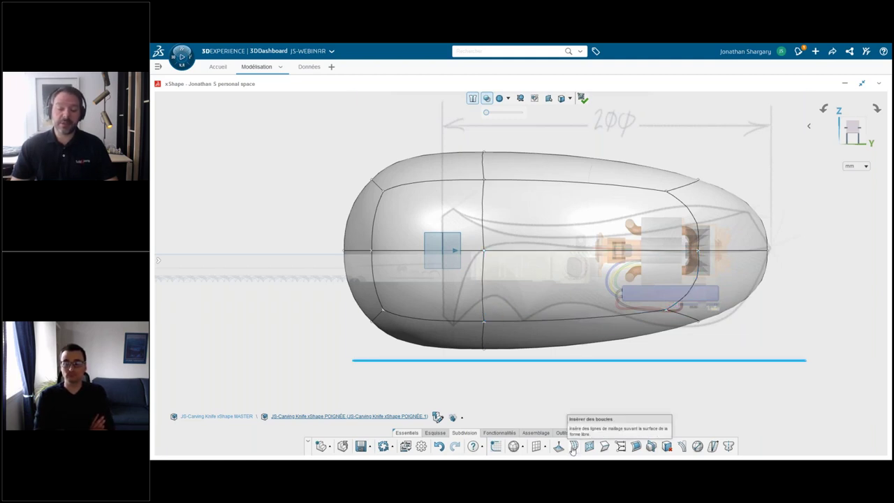
- Insert two edge loops into the handle body with Insérer des boucles
left_click(573, 447)
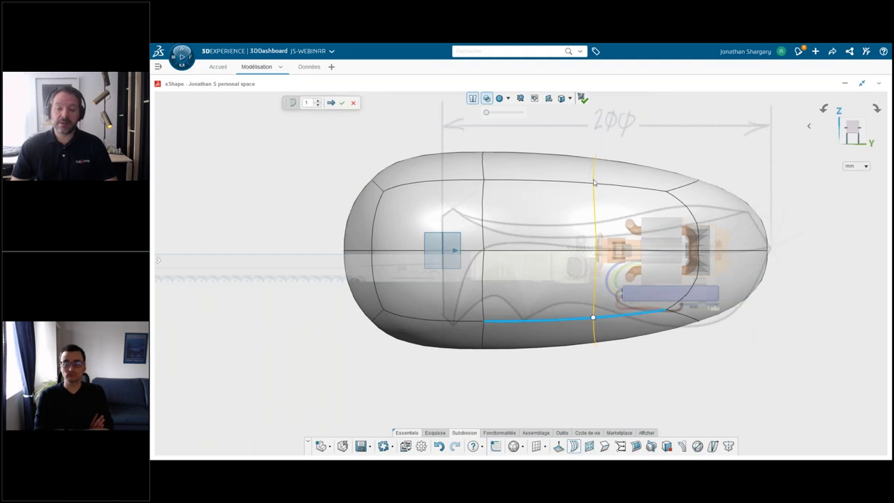
left_click(317, 103)
left_click(317, 102)
left_click(317, 103)
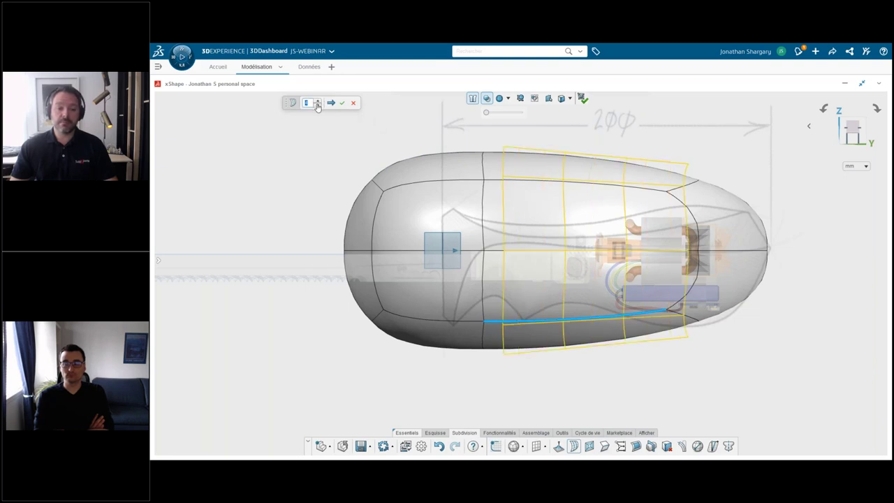
left_click(317, 106)
left_click(317, 107)
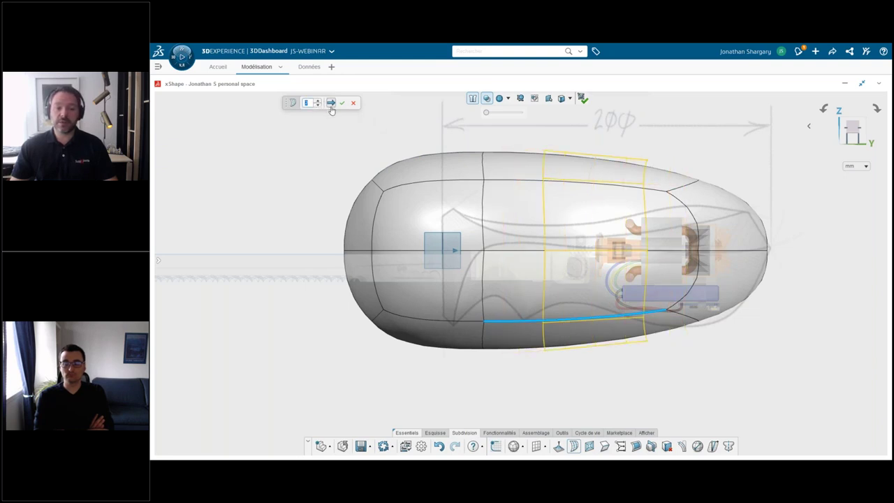
left_click(342, 102)
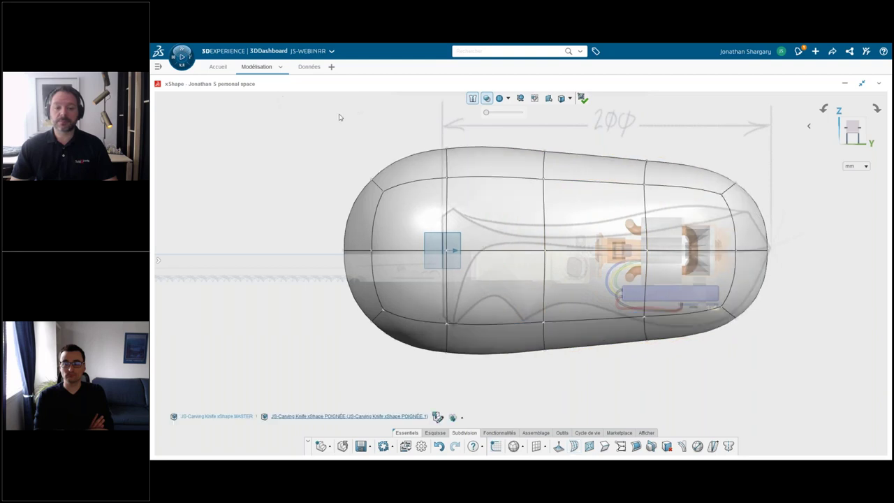
- Add one more edge loop across the handle body near its rounded rear end
left_click(393, 252)
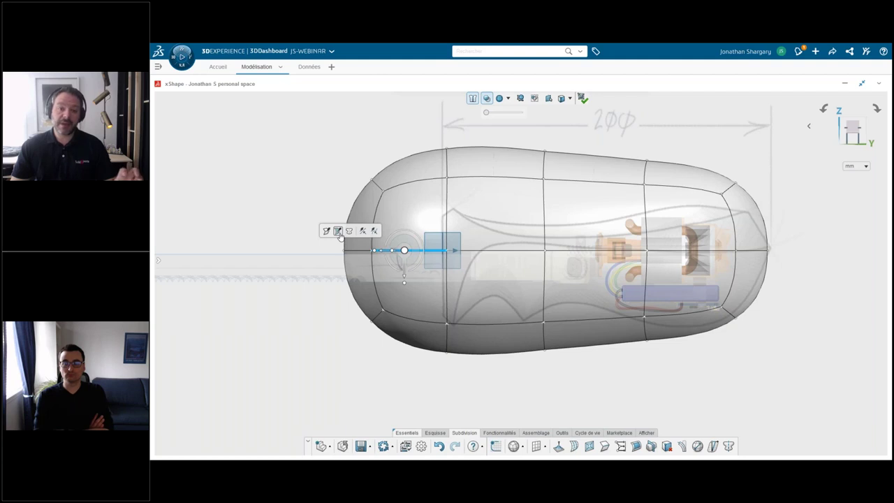
left_click(339, 233)
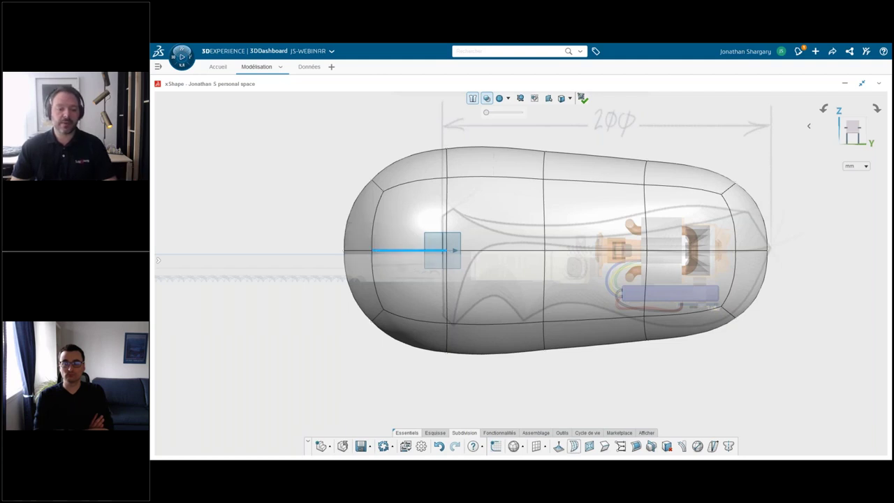
left_click(405, 250)
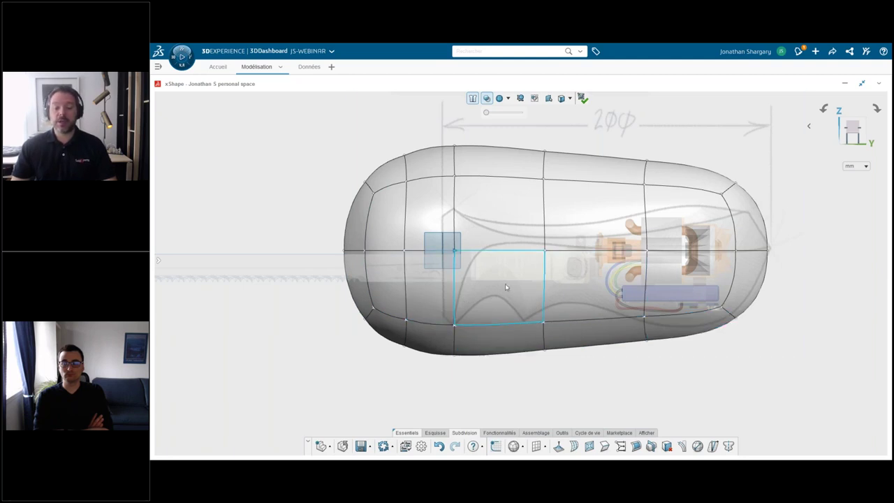
- Apply a reshaping edit on the middle edge to make the handle shorter and less rounded
left_click(523, 253)
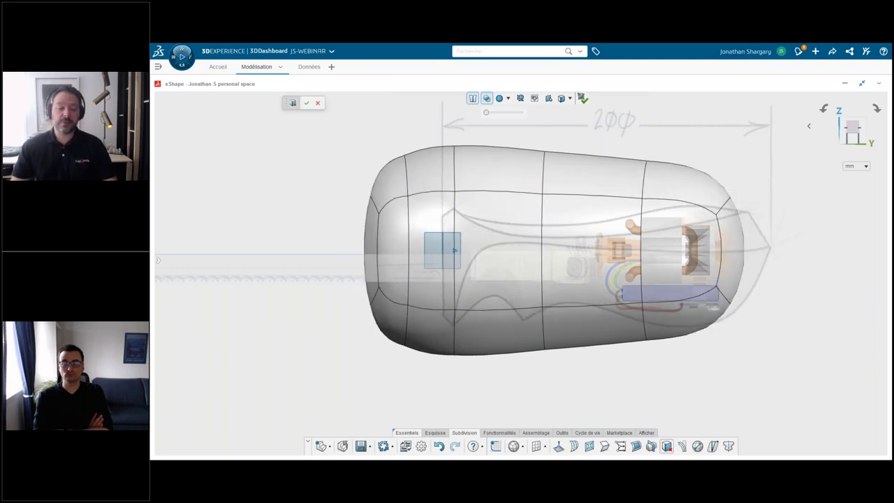
left_click(307, 103)
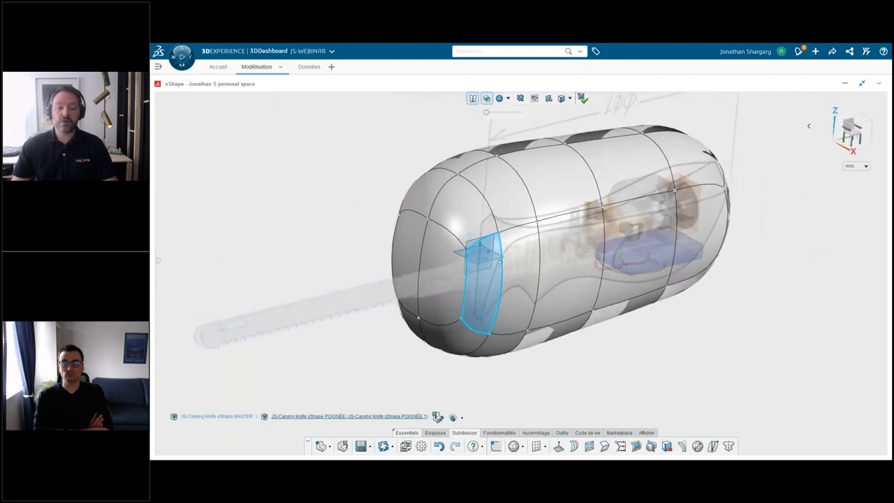
middle_click_drag(499, 262, 526, 369)
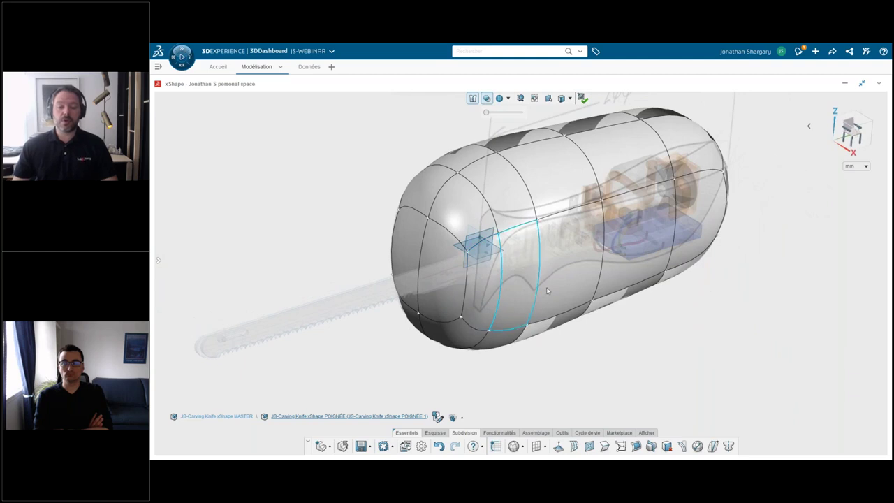
- Compare the new handle with the earlier form using Undo, then Redo to keep the change
left_click(439, 446)
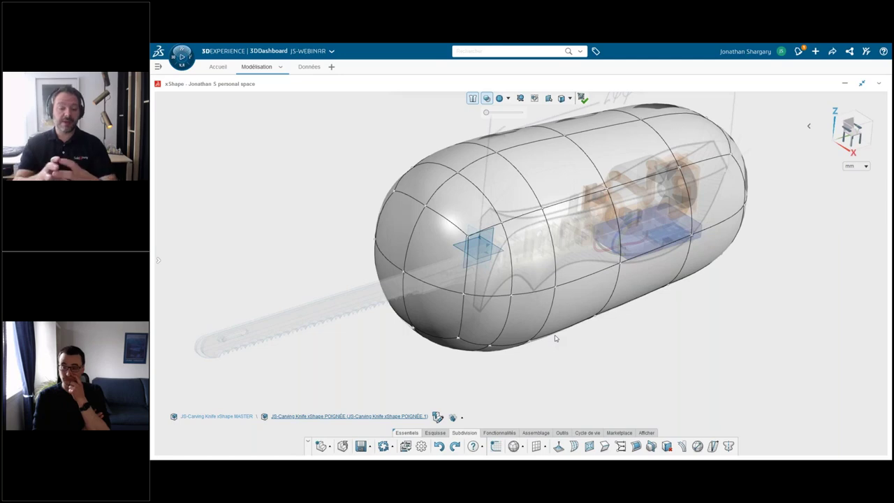
middle_click_drag(549, 345, 548, 357)
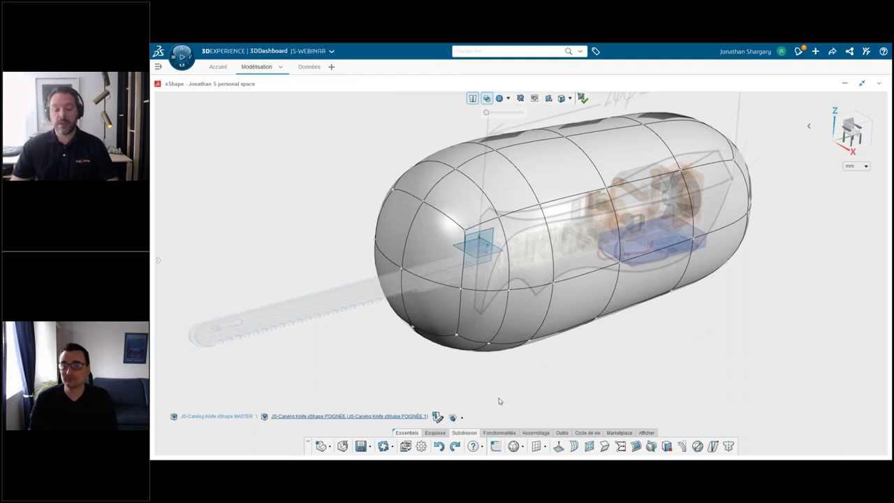
left_click(456, 446)
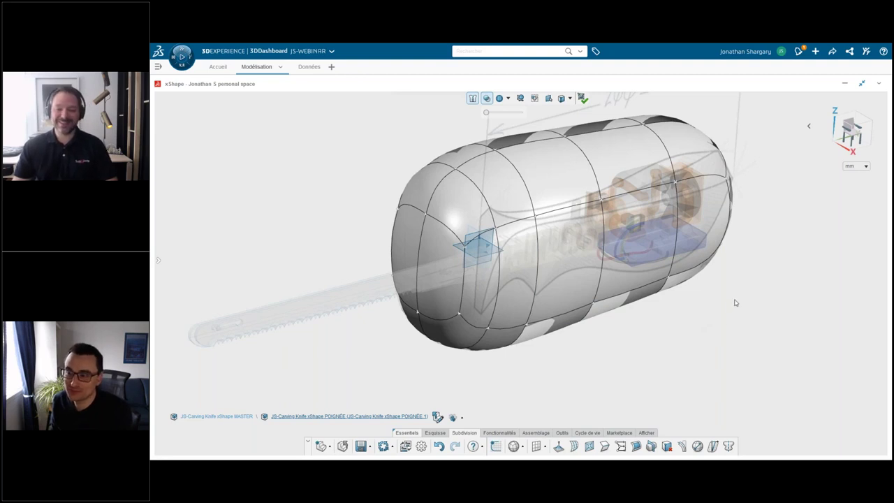
middle_click_drag(489, 364, 531, 353)
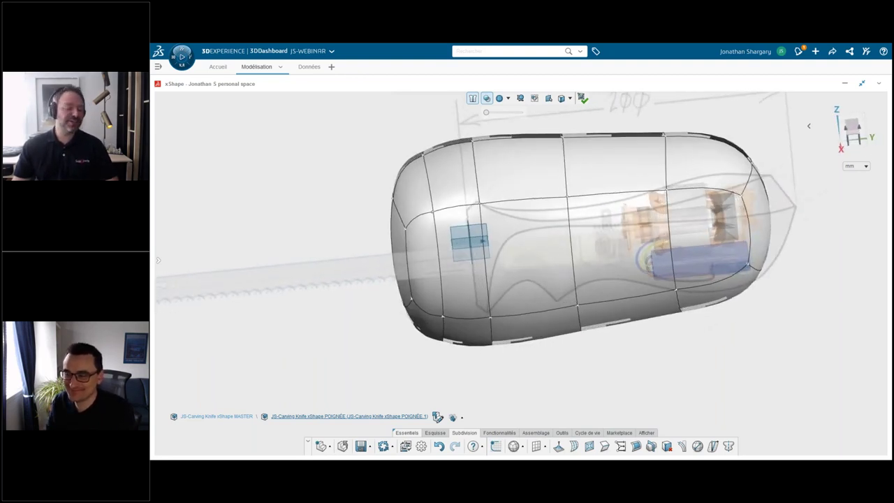
middle_click_drag(699, 313, 712, 318)
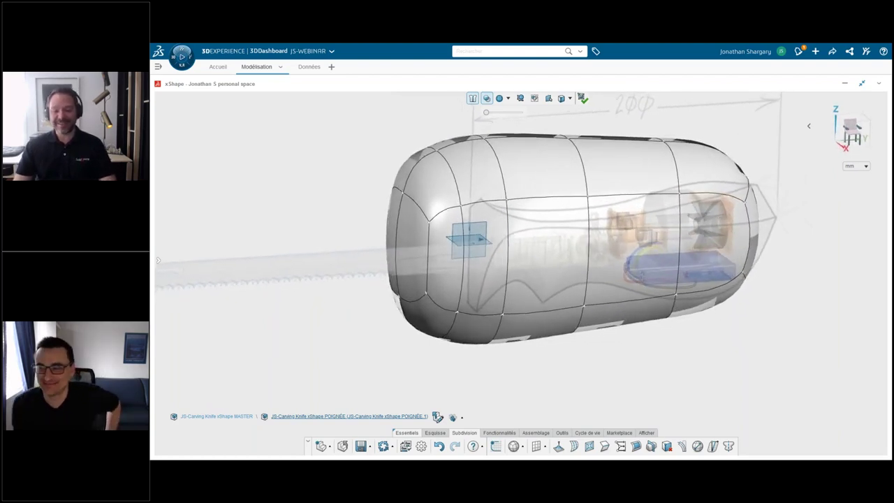
middle_click_drag(712, 319, 709, 313)
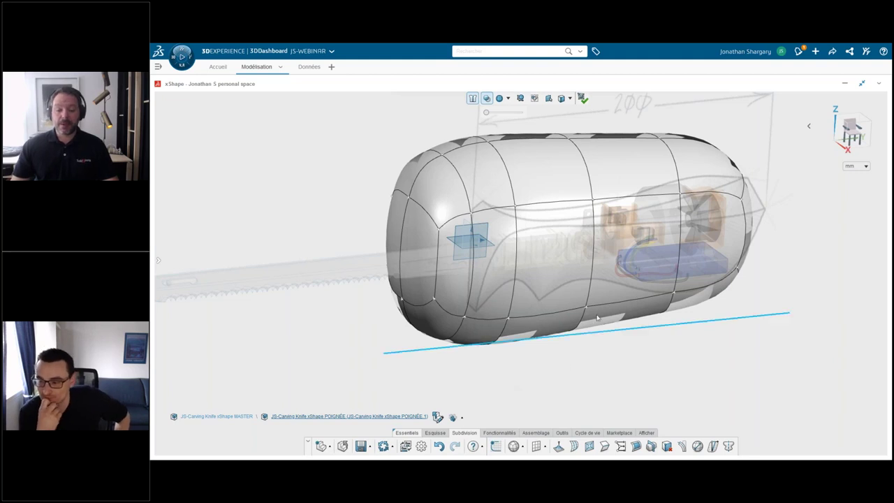
- Delete the handle's blade-end face after undoing a trial move of the back face
left_click(611, 276)
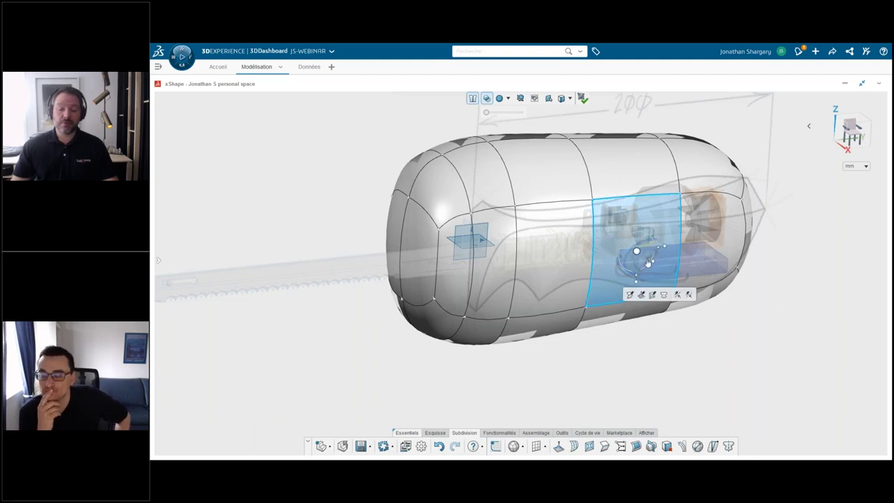
mouse_move(648, 262)
left_mouse_down()
mouse_move(624, 247)
mouse_move(679, 291)
left_mouse_up()
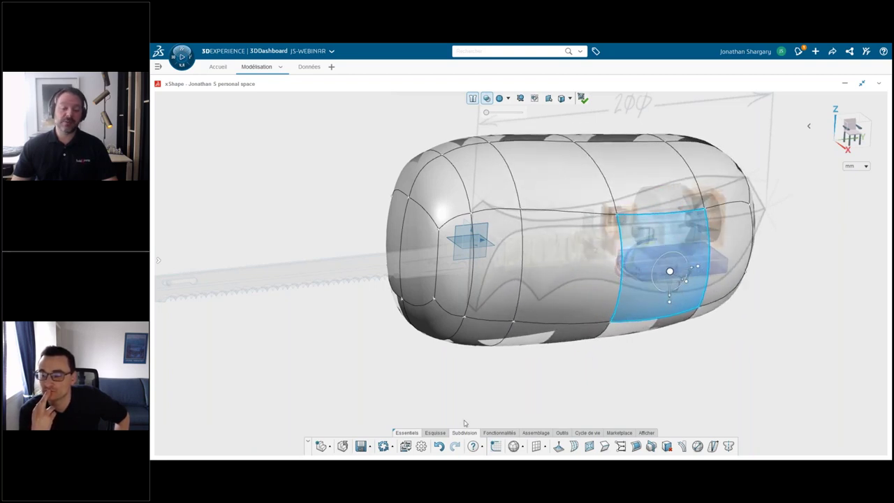
left_click(440, 446)
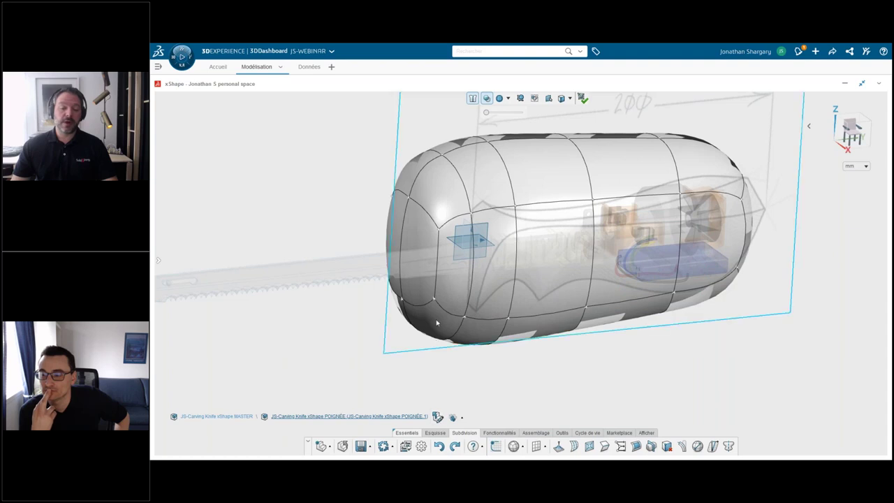
left_click(407, 224)
left_click(406, 222)
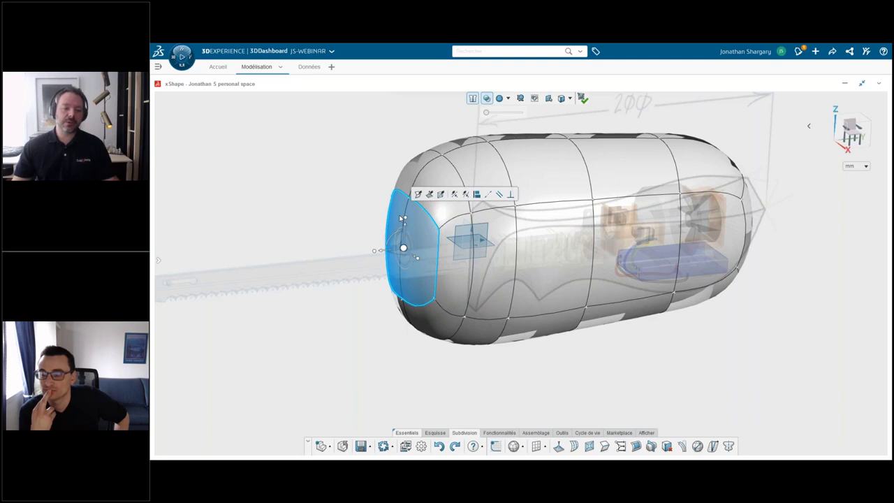
left_click(418, 195)
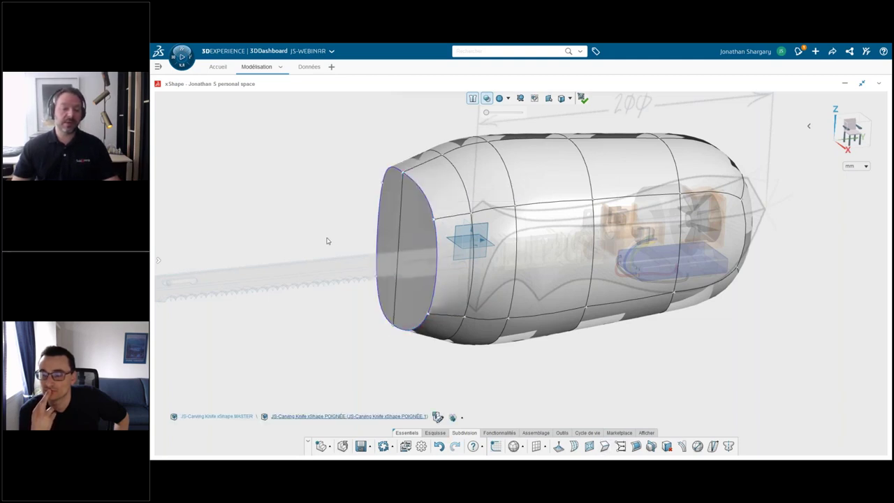
- In side view, select the handle's top edge loop, then clear the selection
left_click(851, 130)
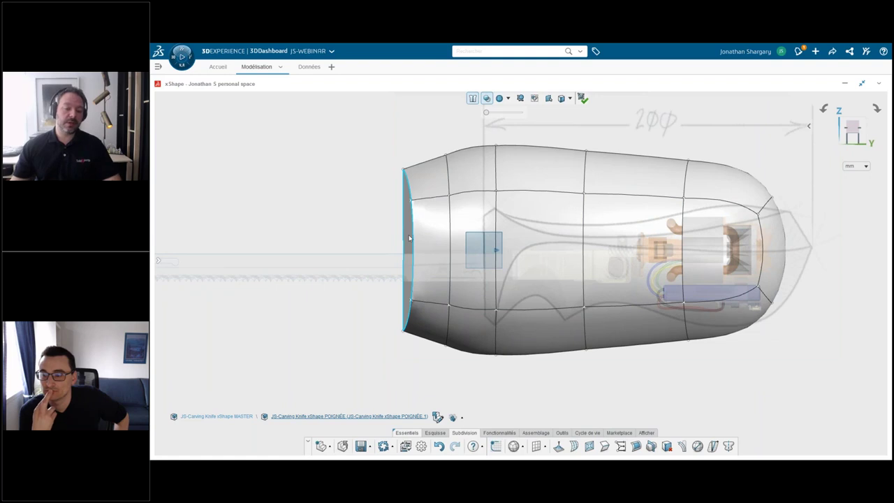
left_click(410, 238)
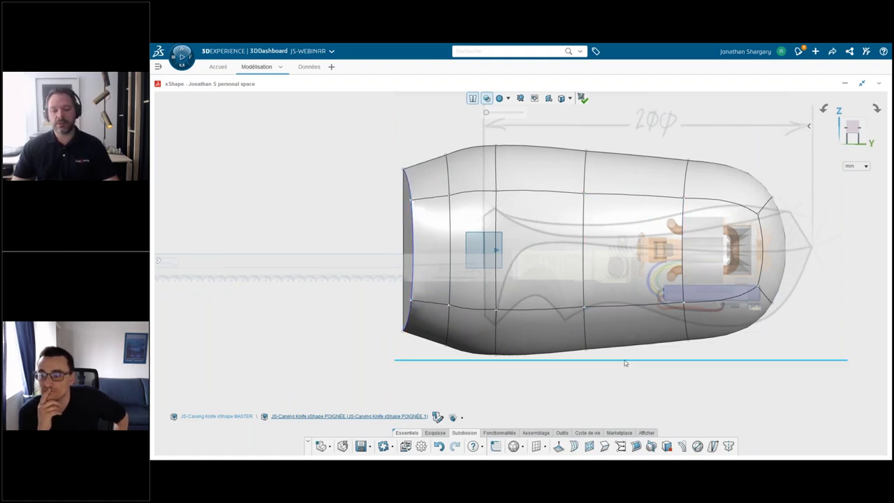
mouse_move(564, 301)
middle_mouse_down()
mouse_move(548, 284)
mouse_move(535, 214)
middle_mouse_up()
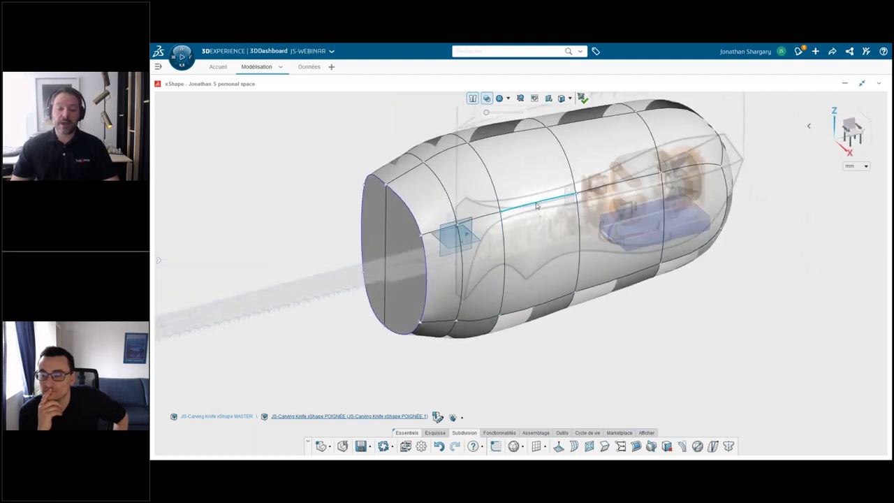
left_click(536, 204)
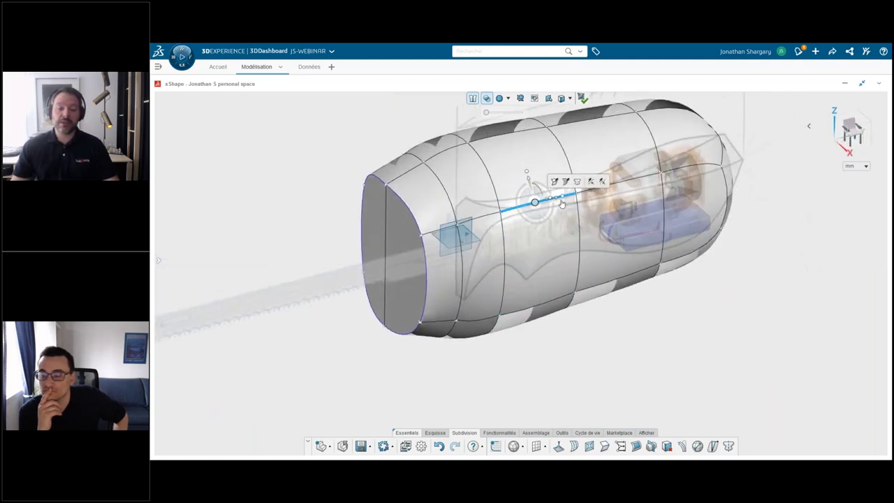
double_click(584, 195)
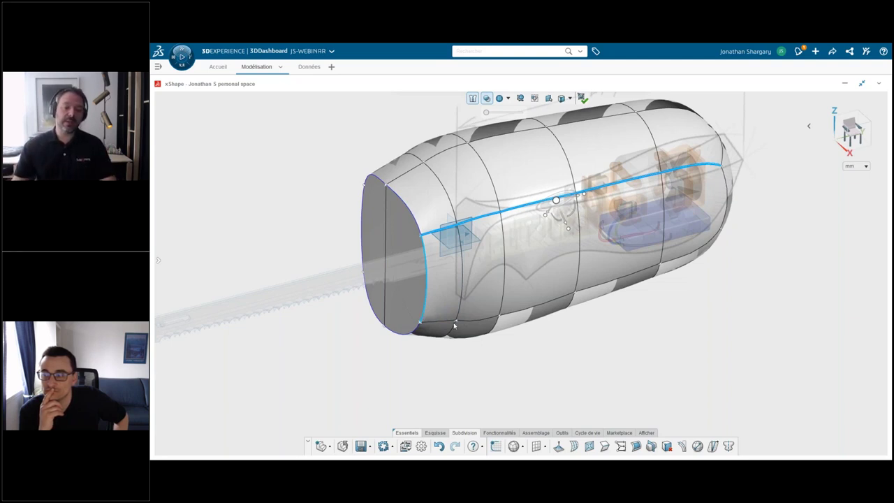
left_click(647, 358)
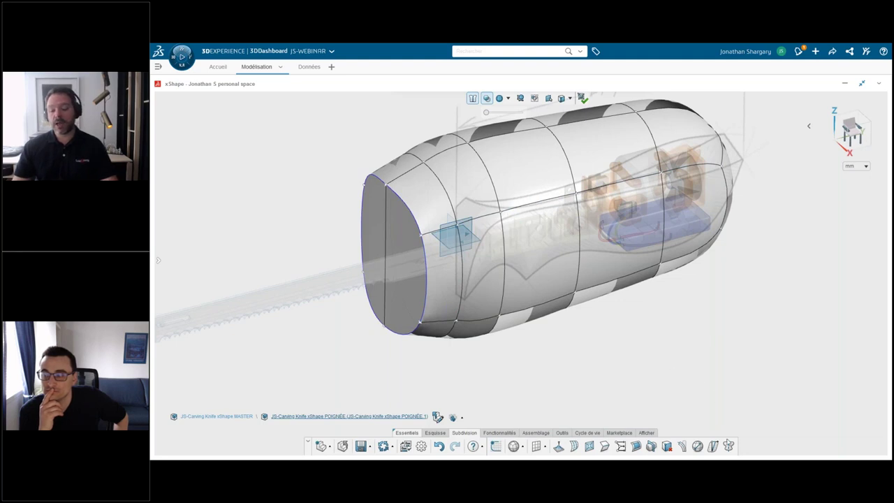
- Mirror the handle about Plan yz with Symétrie, undoing a trial rear-face move
left_click(729, 446)
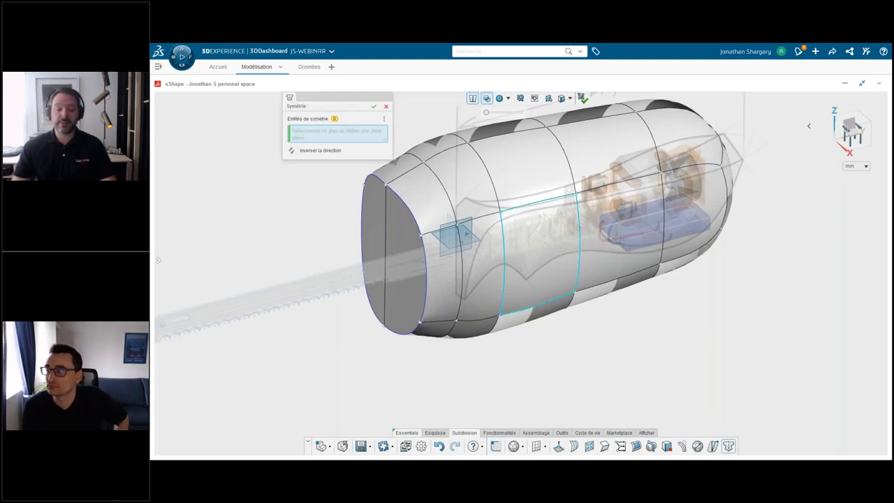
left_click(461, 237)
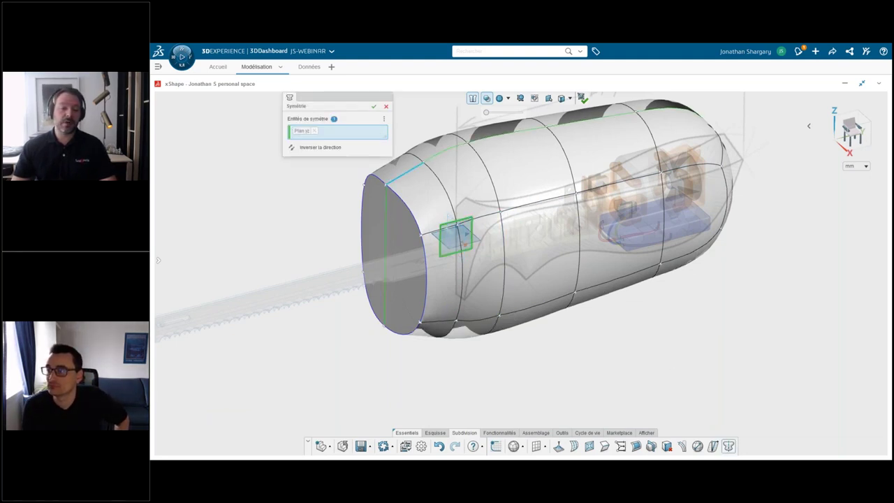
left_click(374, 107)
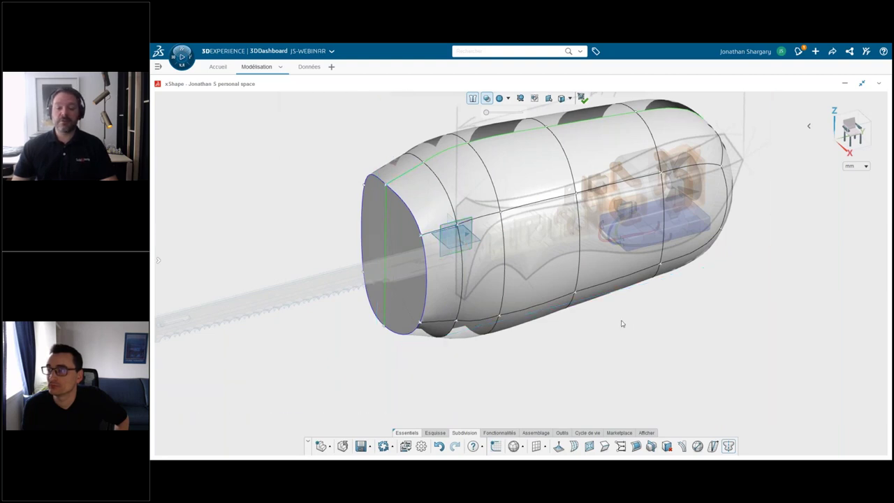
middle_click_drag(622, 324, 614, 258)
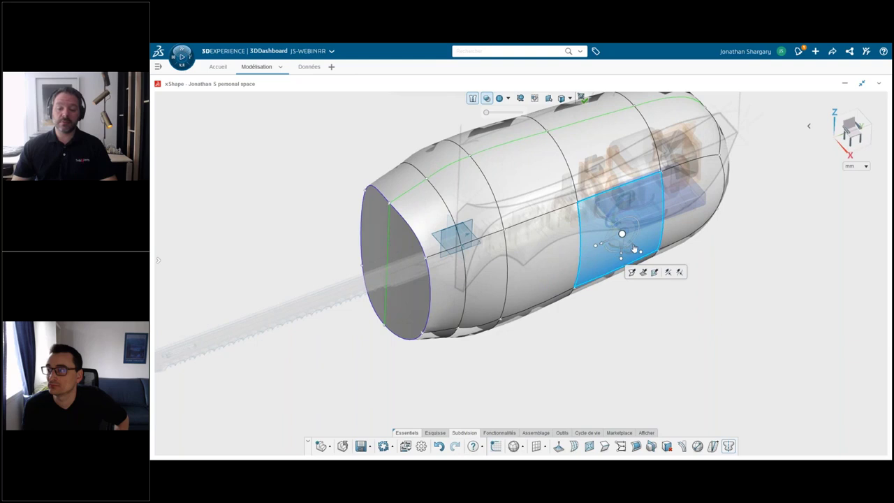
left_click_drag(634, 249, 638, 249)
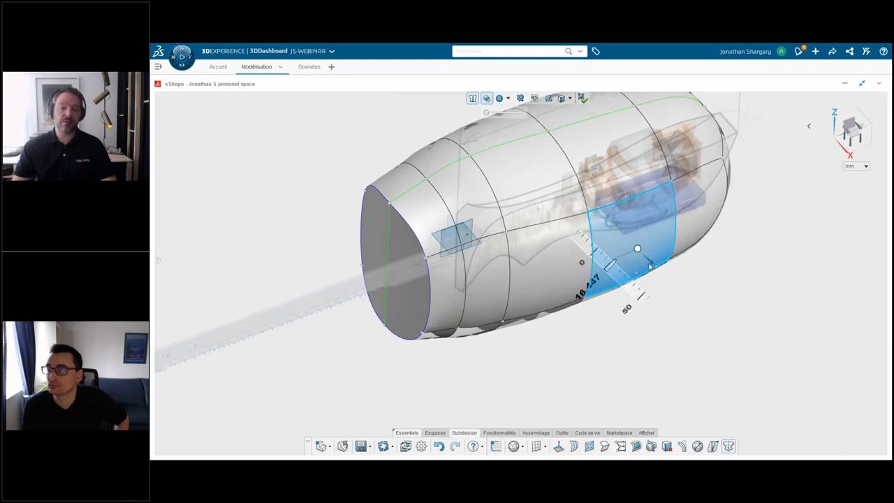
left_click(440, 445)
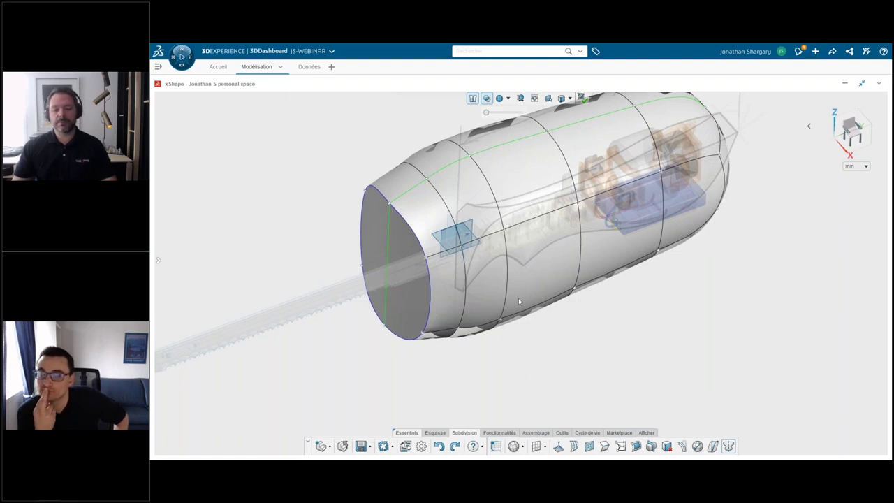
- Drag the long side edge loop and front edge ring together to reshape the handle
left_click(521, 226)
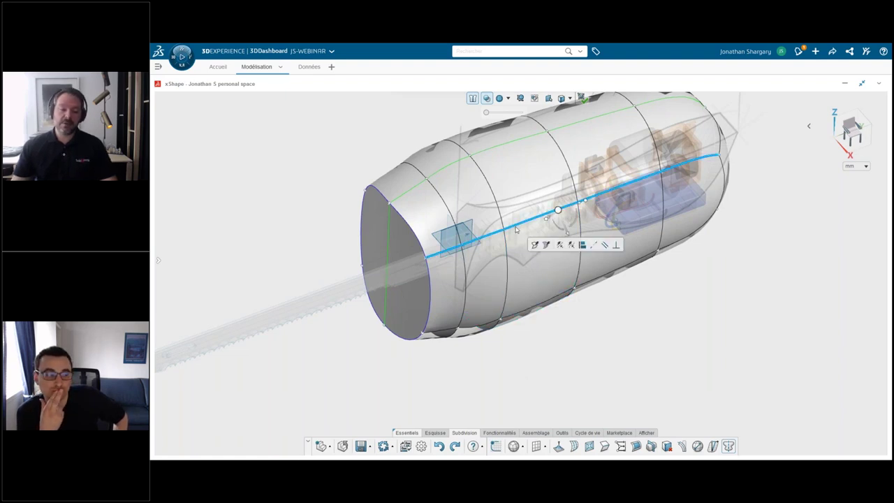
left_click(466, 273, "ctrl")
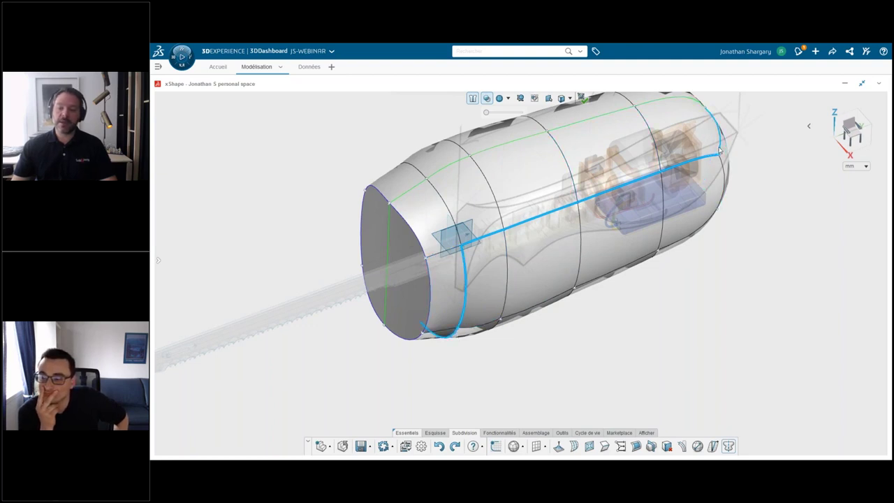
left_click_drag(719, 149, 734, 112)
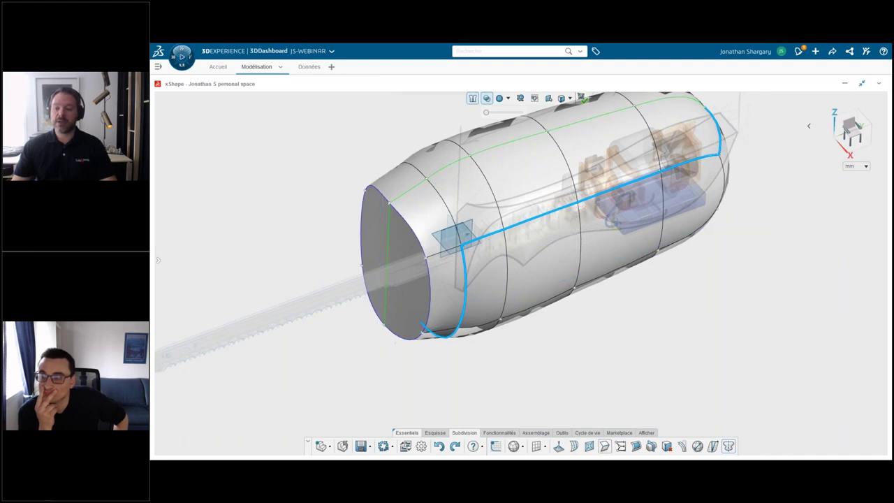
left_click(670, 286)
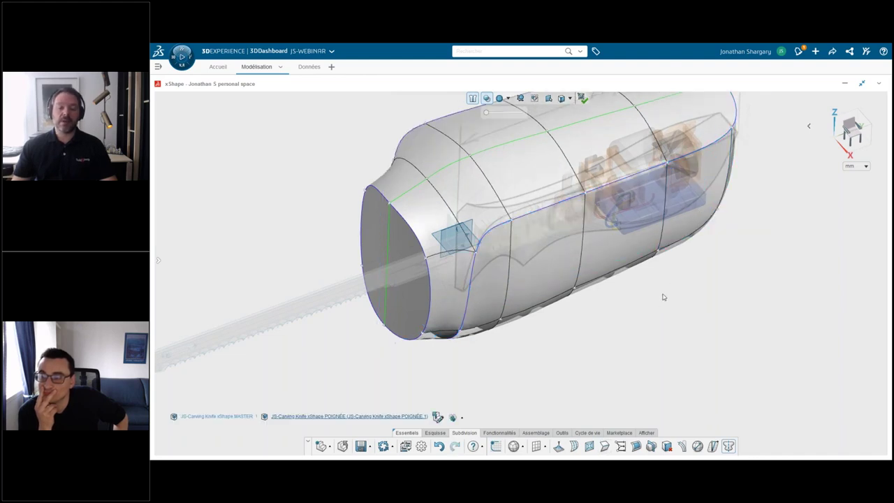
- In top view, set the selection filter to Faces and box-select the handle faces to check the selection
middle_click_drag(656, 337, 650, 315)
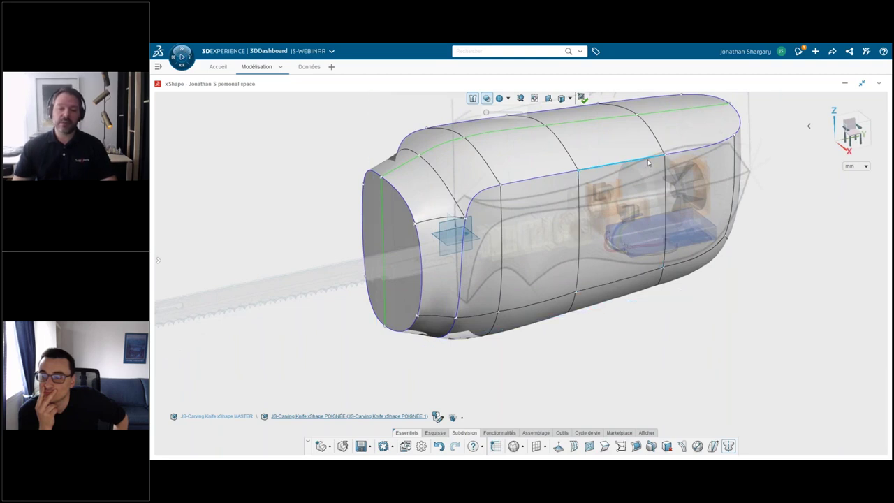
left_click(845, 121)
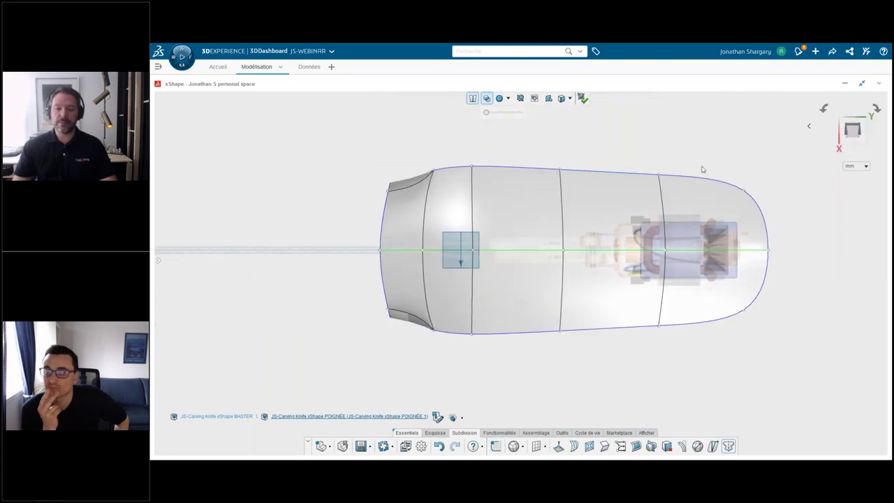
left_click_drag(702, 203, 414, 280)
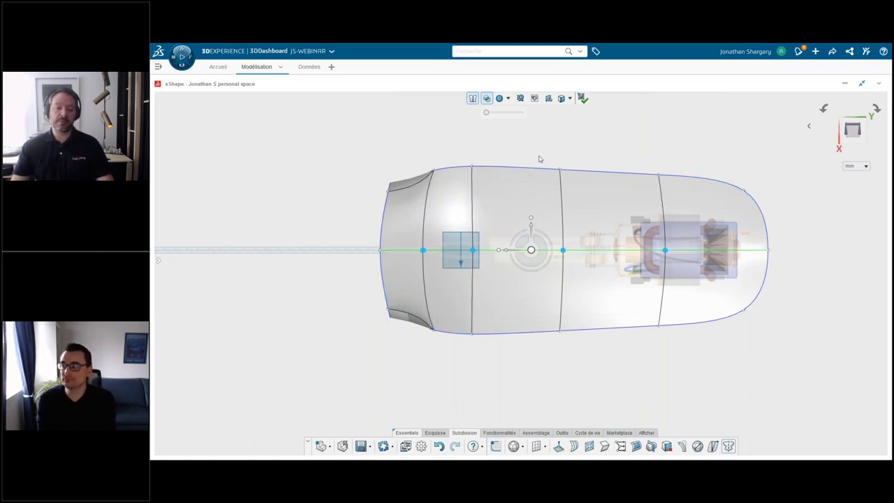
left_click(563, 127)
left_click(570, 100)
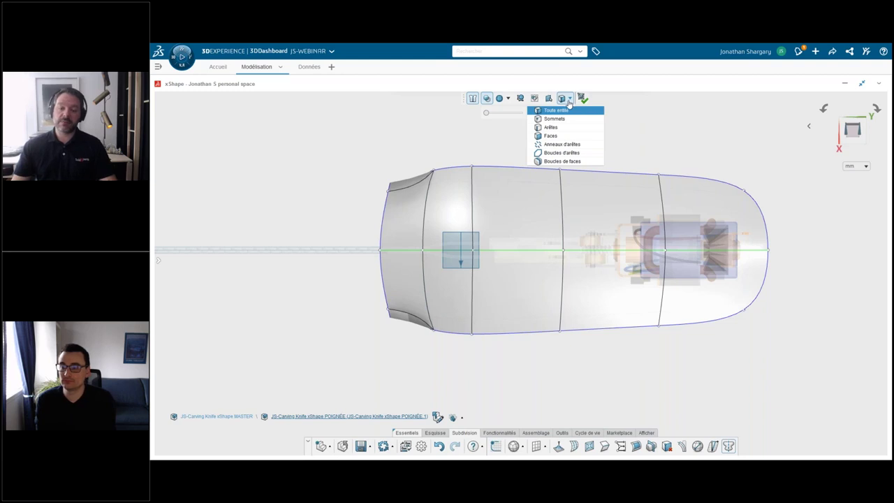
left_click(562, 136)
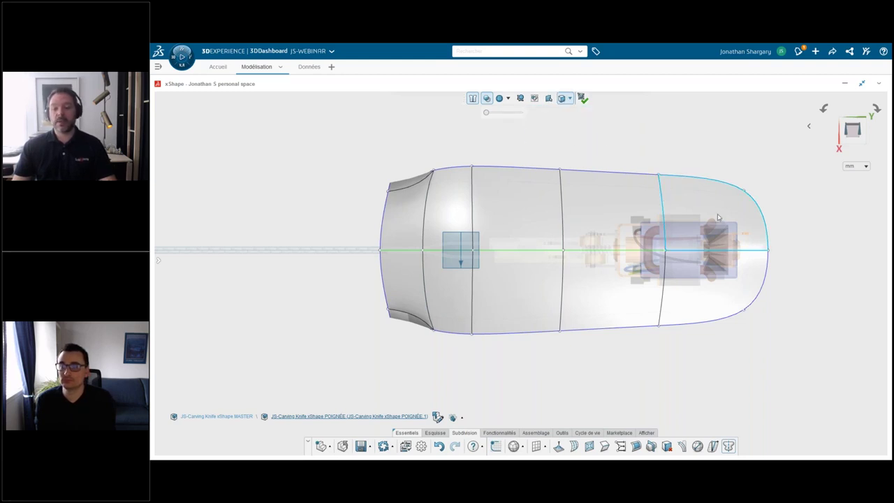
left_click_drag(718, 215, 406, 274)
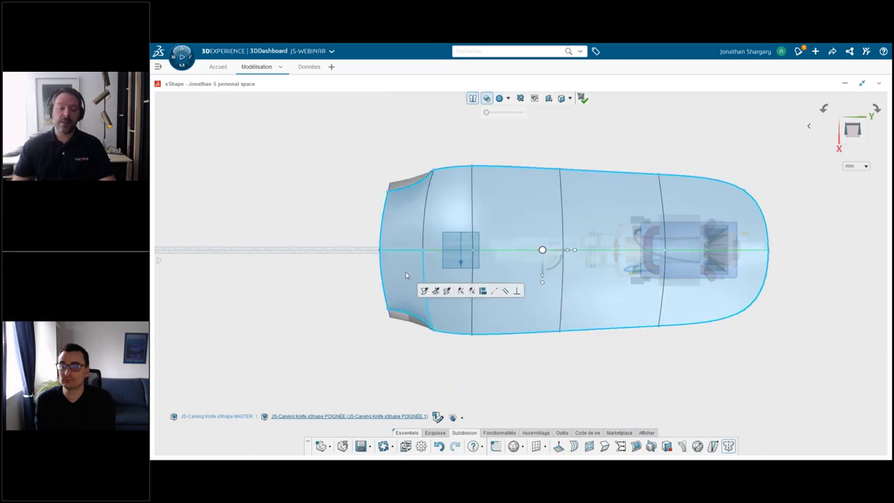
middle_click_drag(451, 347, 426, 307)
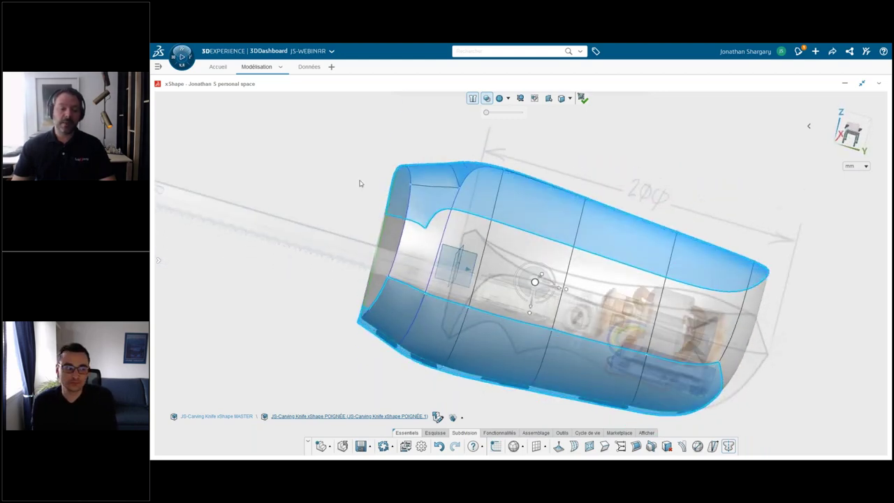
middle_click_drag(362, 184, 416, 169)
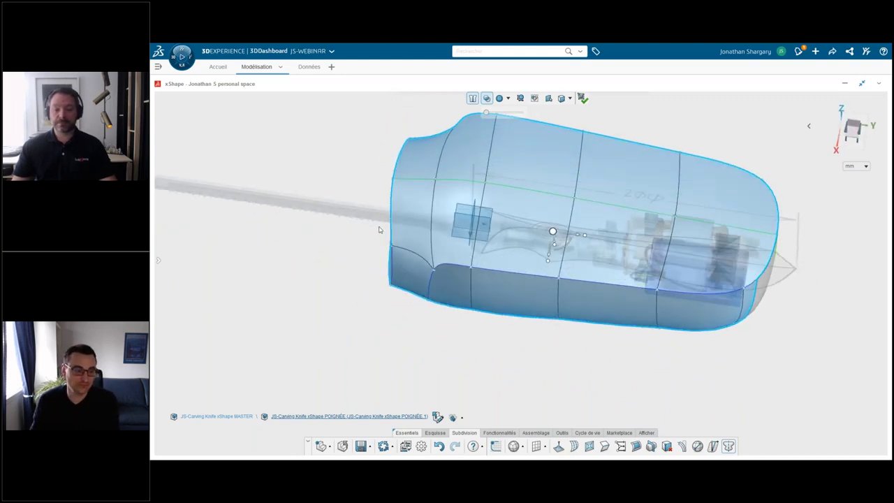
left_click(355, 175)
- With visible-only selection enabled, box-select the top faces and apply Subdiviser des faces
left_click(847, 130)
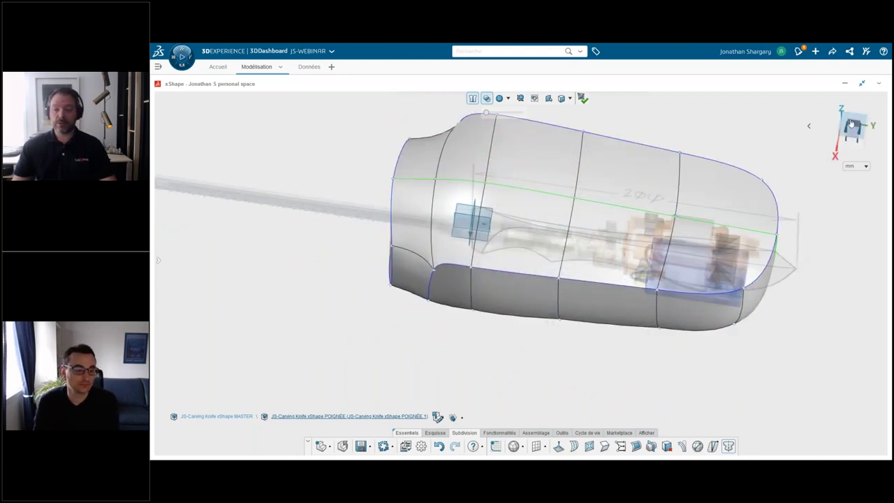
left_click(535, 97)
left_click_drag(713, 215, 415, 273)
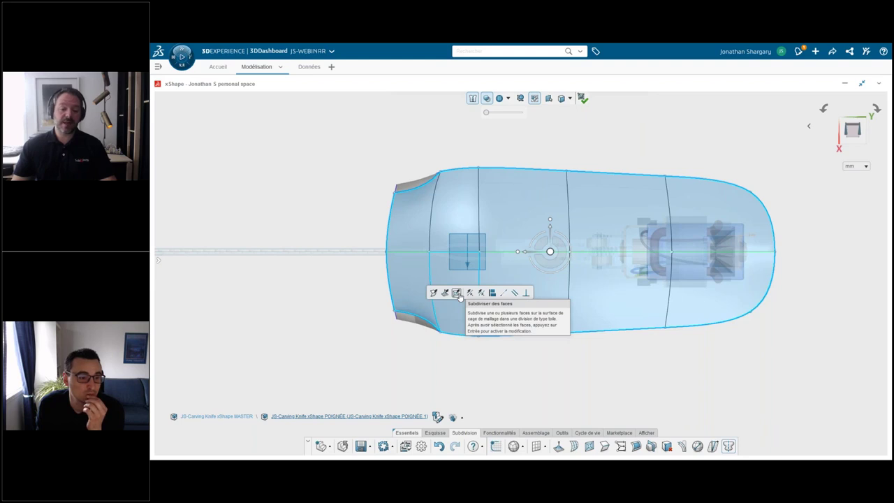
left_click(458, 293)
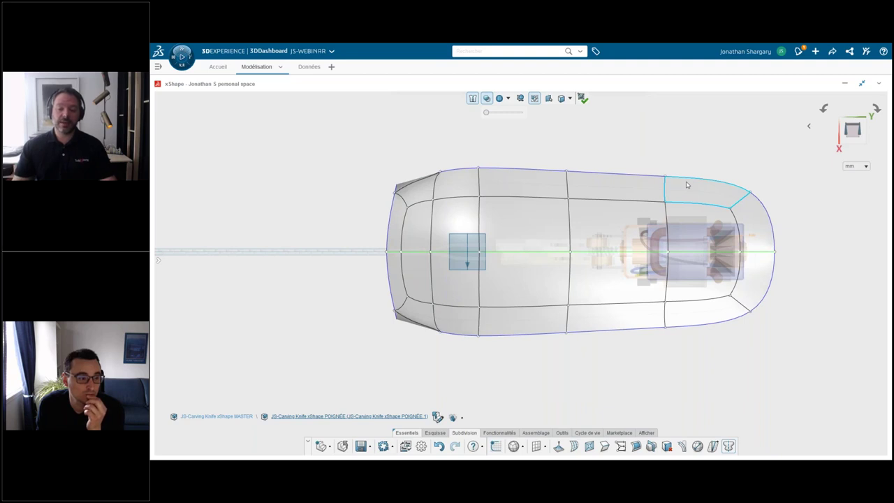
left_click(426, 269)
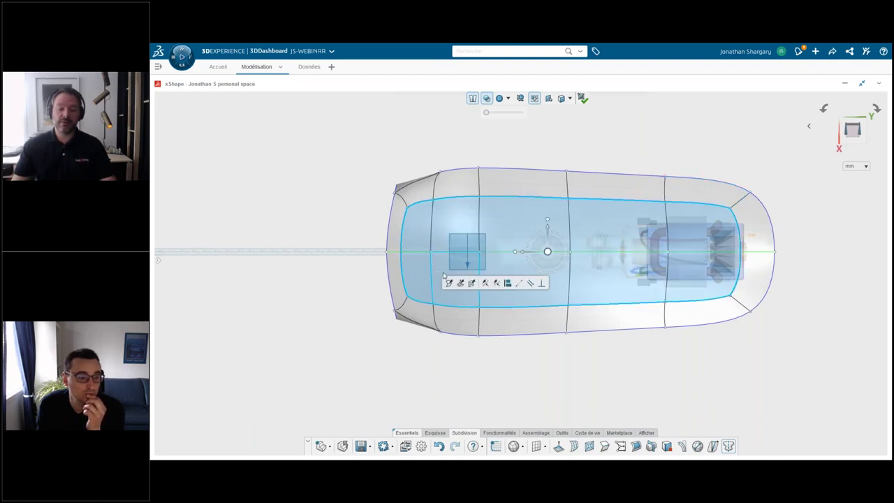
left_click(449, 283)
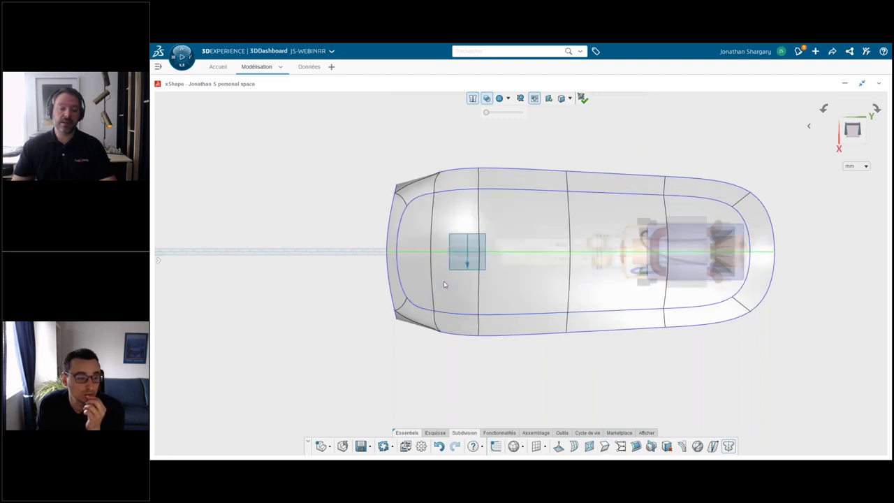
left_click(841, 153)
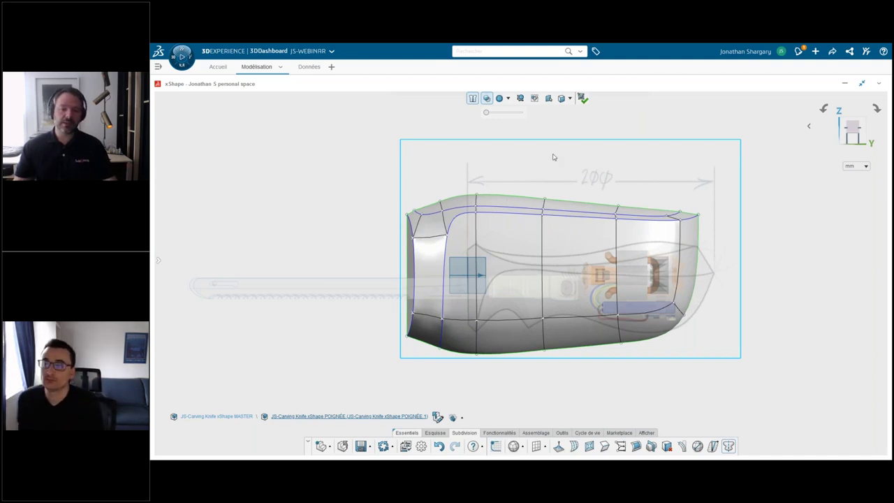
- Switch the display to show only the handle's control cage and orbit around it
left_click(522, 98)
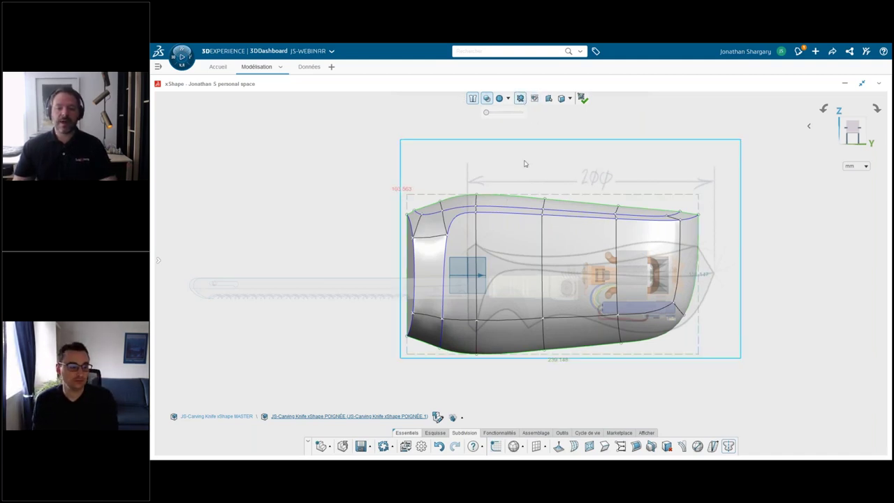
middle_click_drag(538, 173, 562, 339)
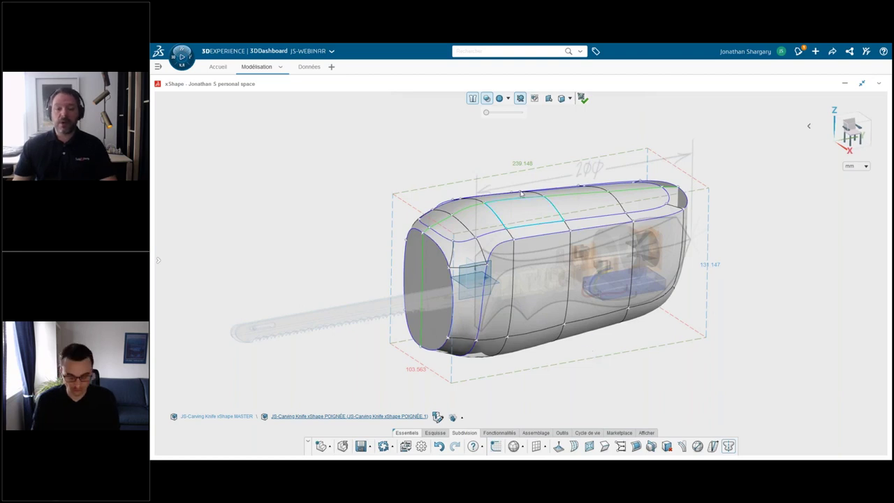
left_click_drag(462, 161, 466, 138)
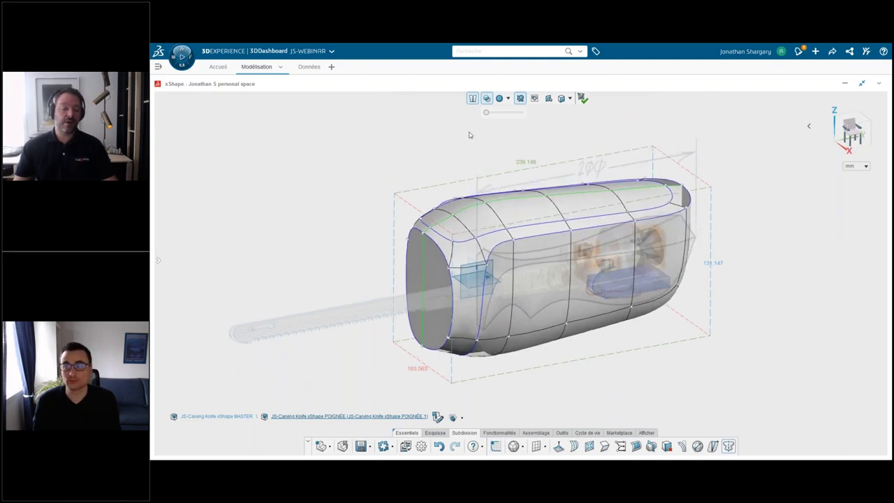
left_click(509, 99)
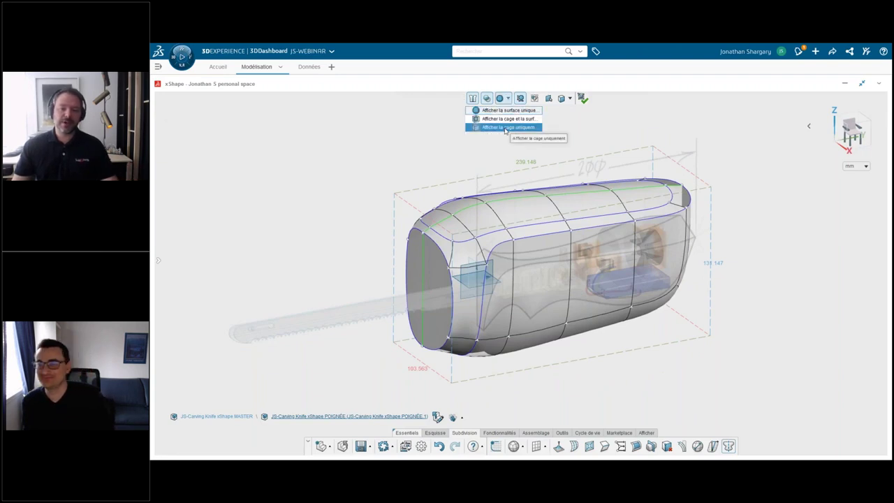
left_click(505, 128)
mouse_move(552, 279)
middle_mouse_down()
mouse_move(580, 279)
mouse_move(355, 208)
middle_mouse_up()
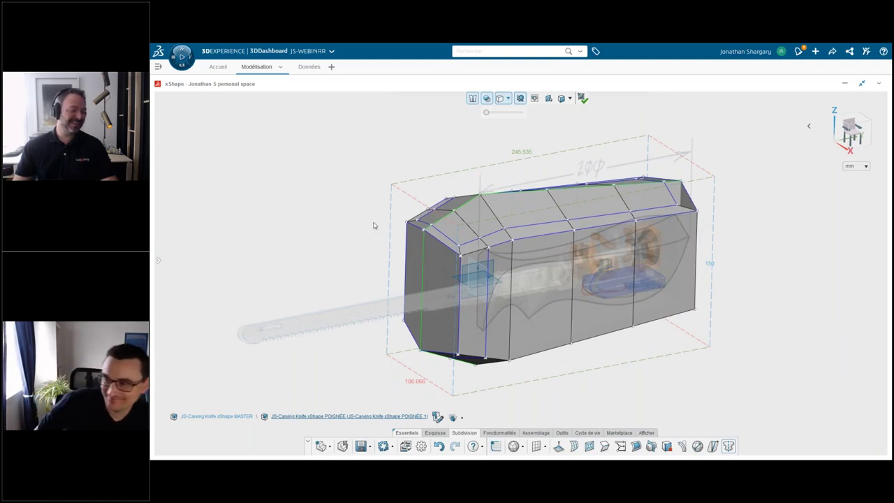
- Set the display to the smooth surface only, hiding the control cage
left_click(506, 101)
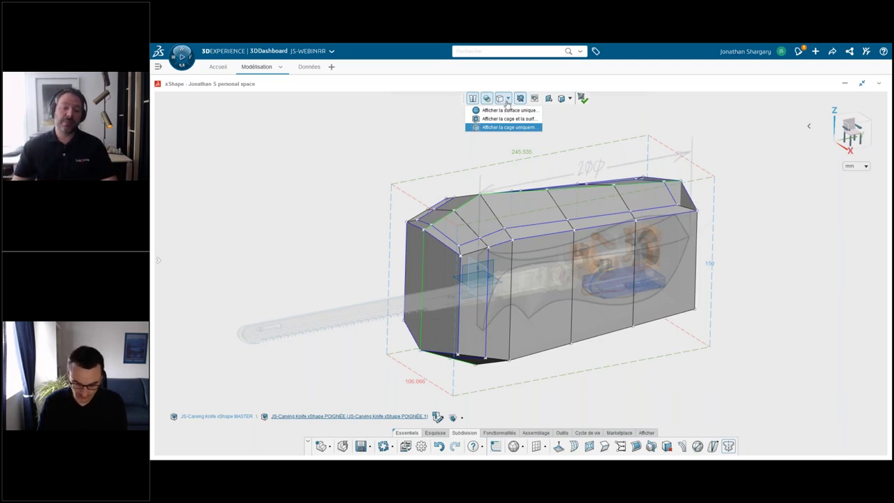
left_click(508, 120)
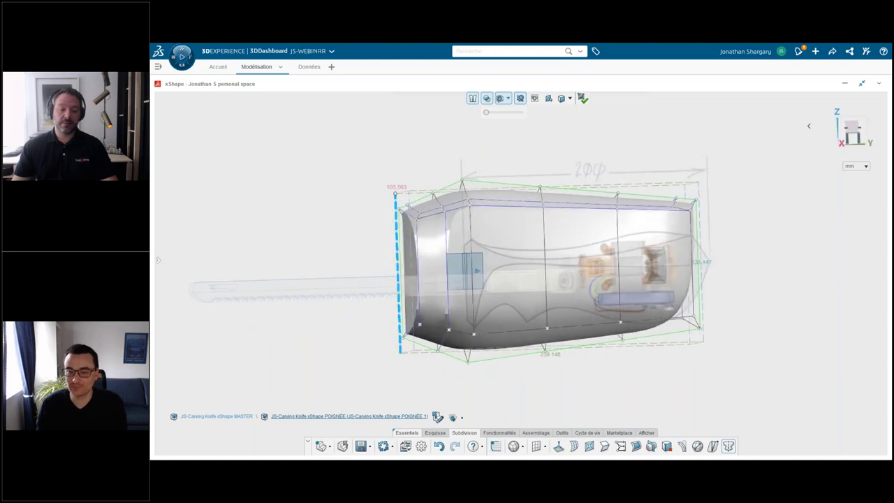
middle_click_drag(487, 161, 396, 273)
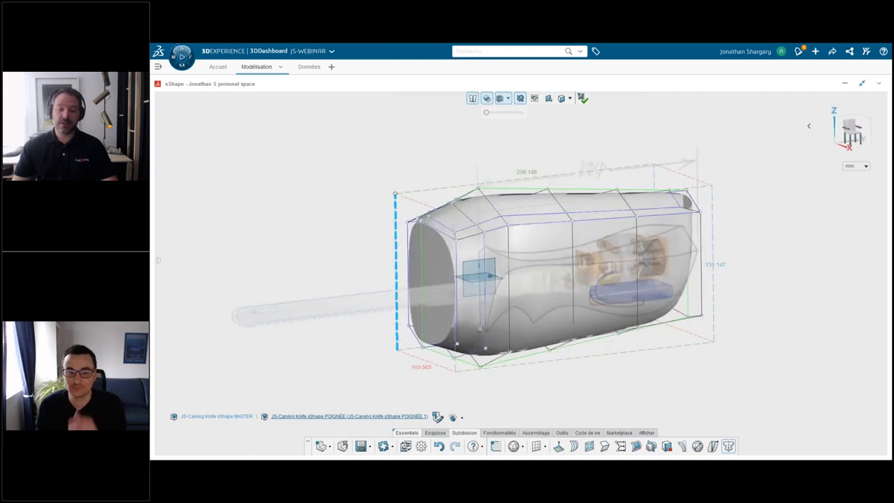
left_click(508, 98)
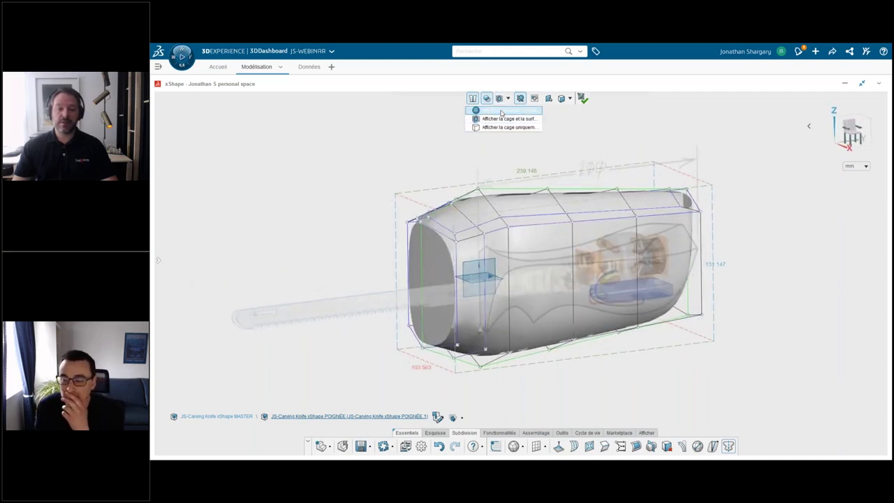
left_click(501, 111)
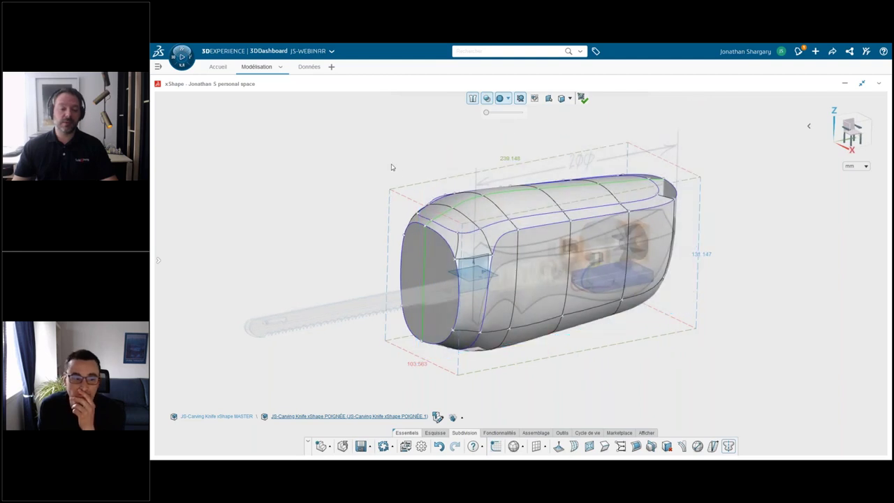
- Scale the handle by bounding box non-uniformly to X 60, Y 200, Z 75 mm
left_click(512, 159)
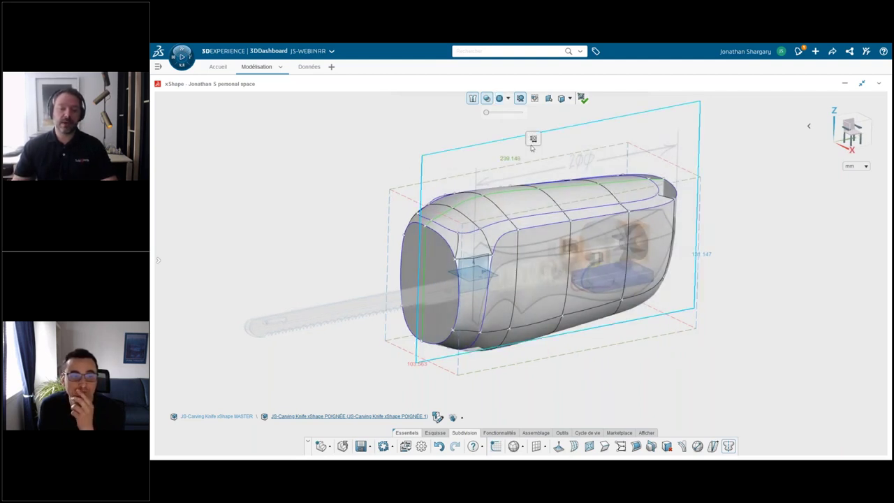
left_click(332, 154)
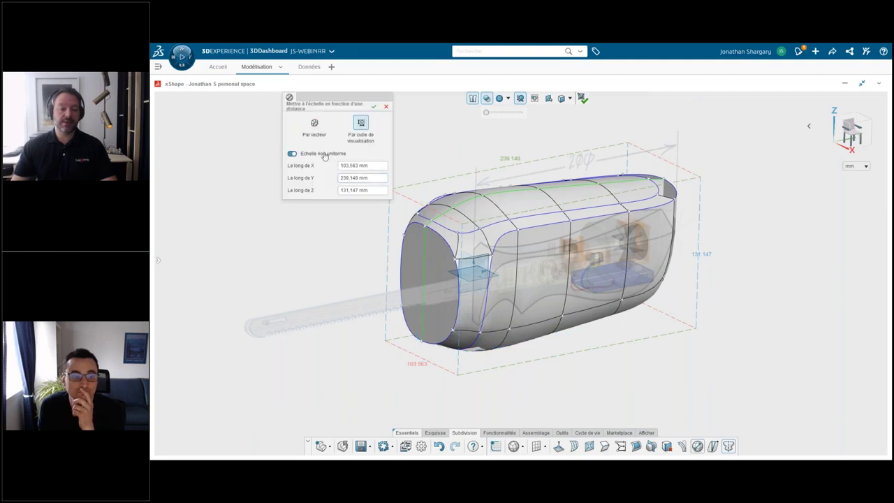
key("Tab")
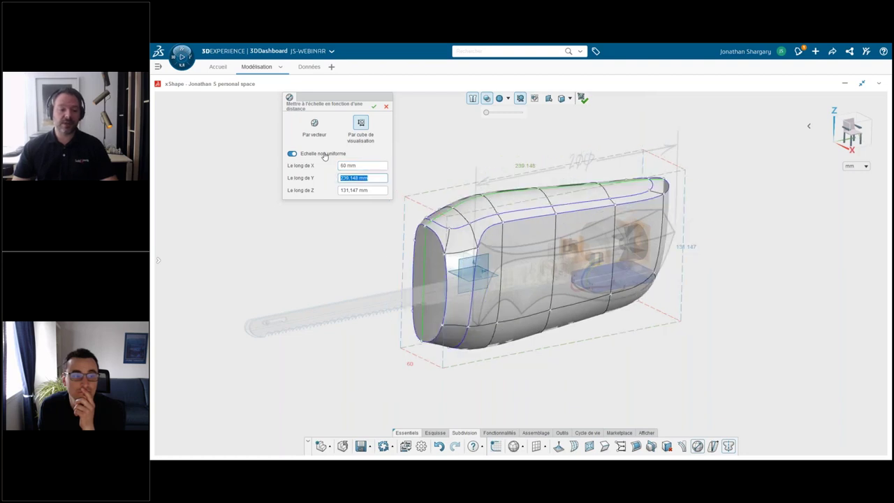
type("200")
key("Tab")
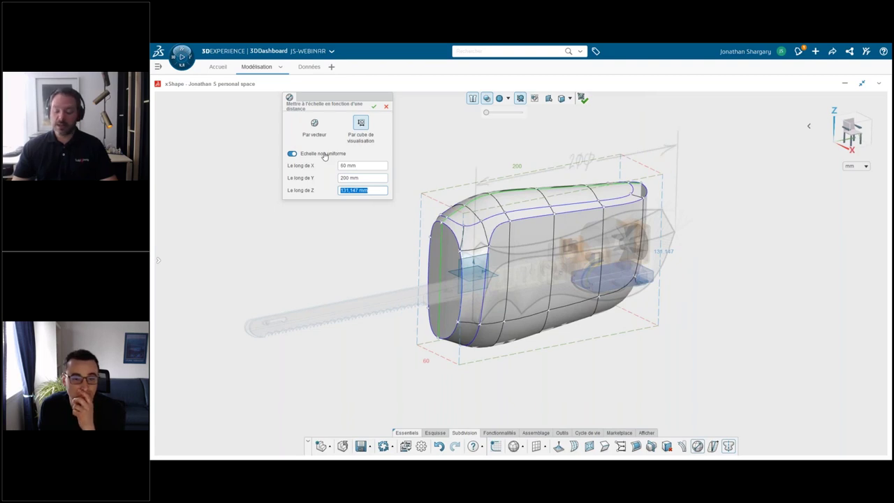
type("75")
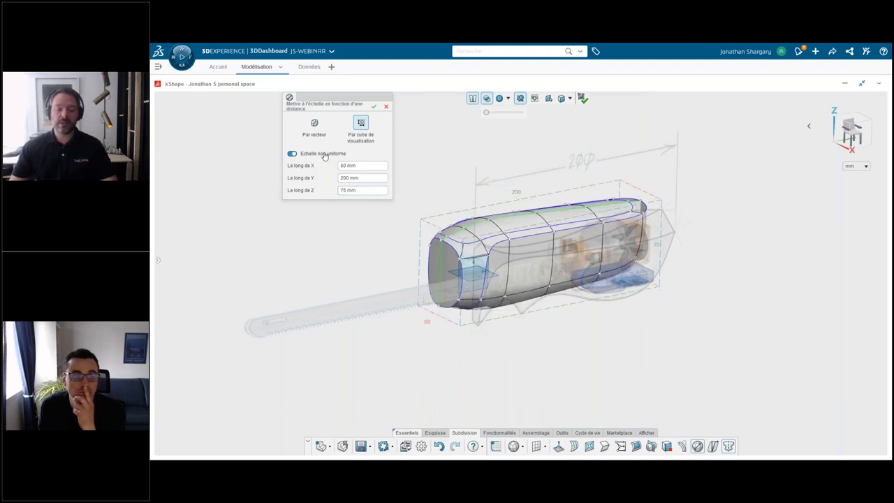
left_click(374, 107)
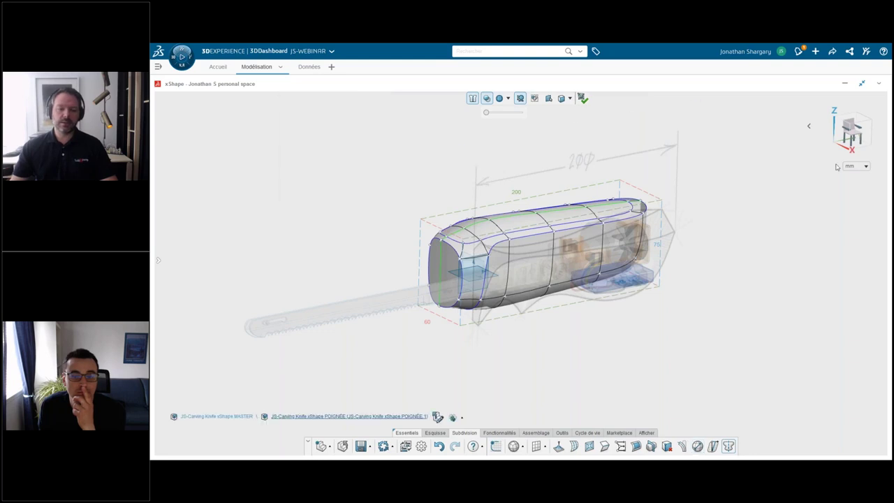
left_click(854, 131)
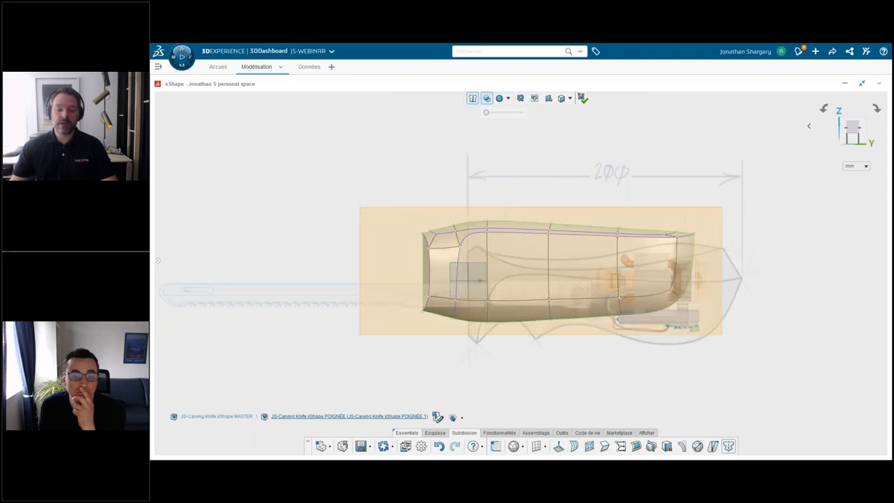
- Box-select the whole handle mesh in side view and drag it onto the sketched handle outline
left_click_drag(499, 270, 758, 359)
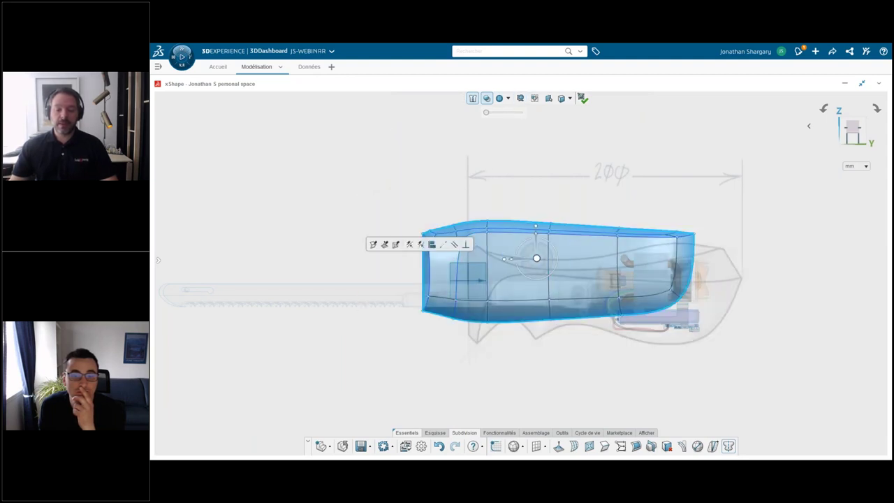
left_click_drag(537, 258, 595, 284)
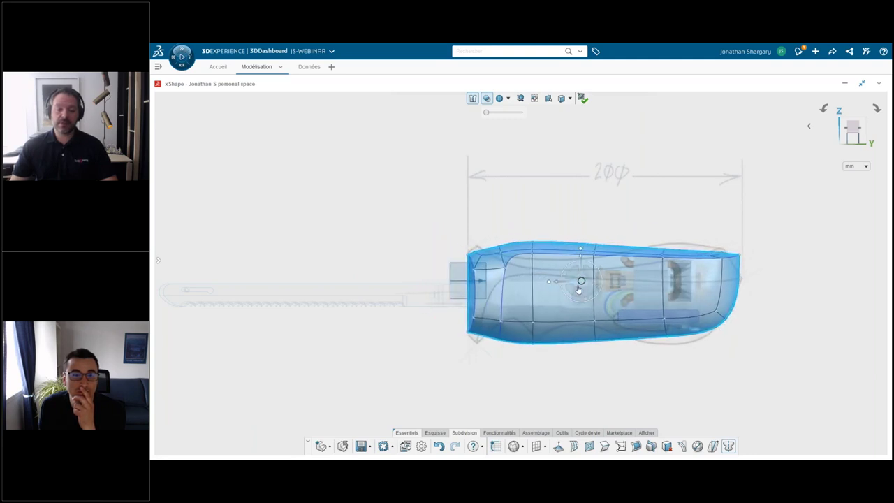
scroll(570, 311, "up", 2)
scroll(571, 311, "up", 2)
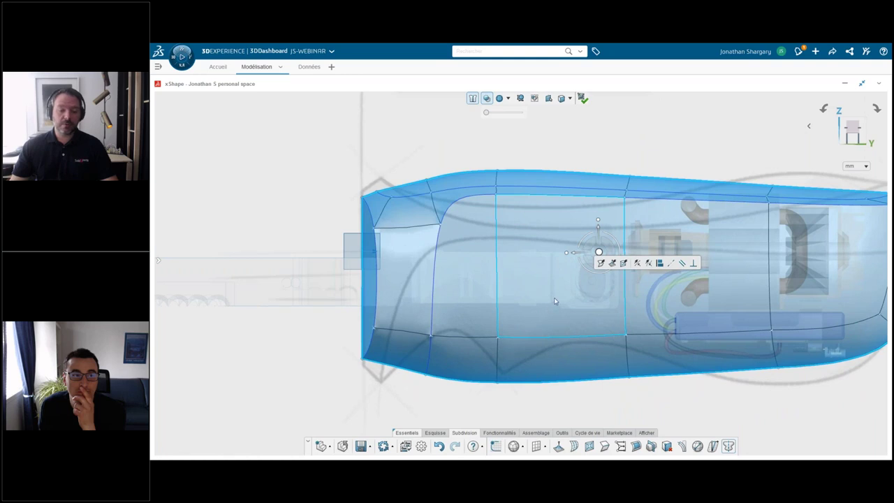
scroll(597, 249, "up", 2)
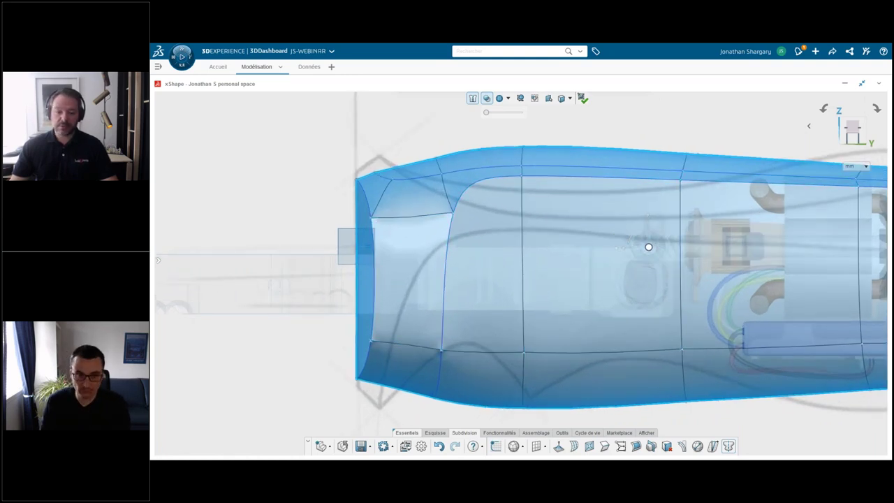
left_click_drag(650, 246, 659, 244)
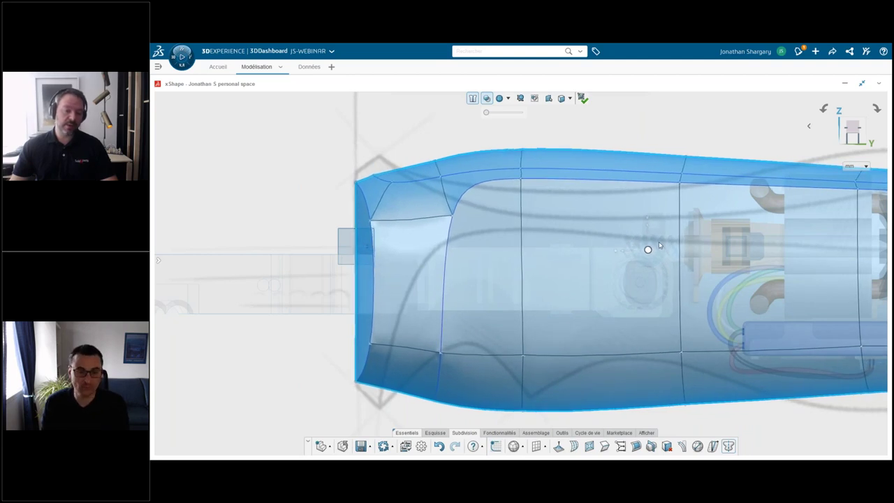
scroll(660, 244, "down", 3)
scroll(660, 245, "down", 3)
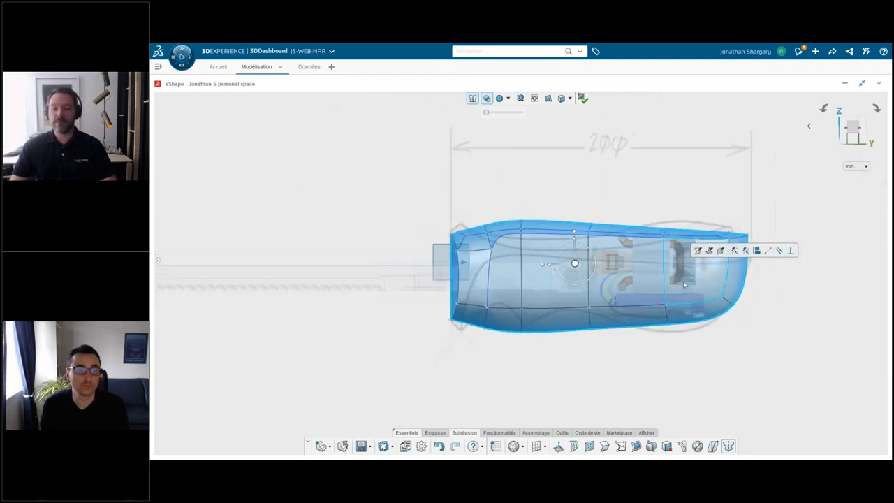
left_click(753, 350)
scroll(714, 304, "up", 1)
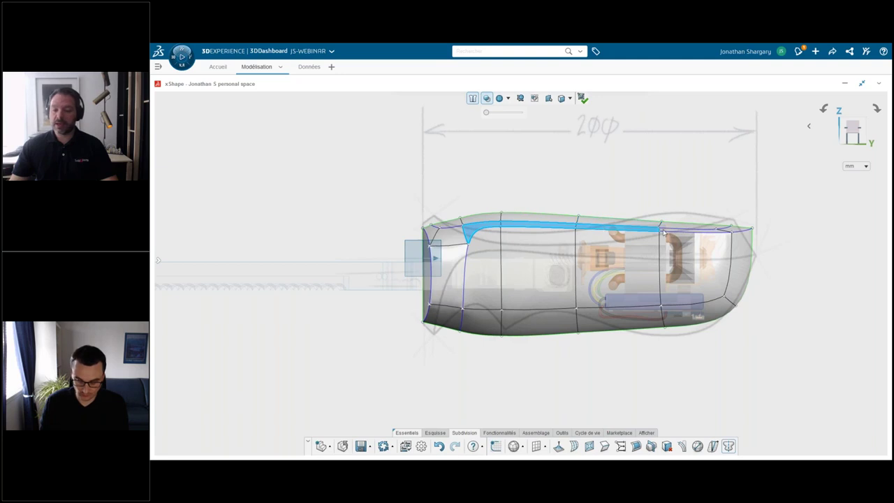
- Lower the handle's top edge about 14.8 and raise the rear top face with an XYZ-aligned manipulator
left_click_drag(669, 230, 739, 231)
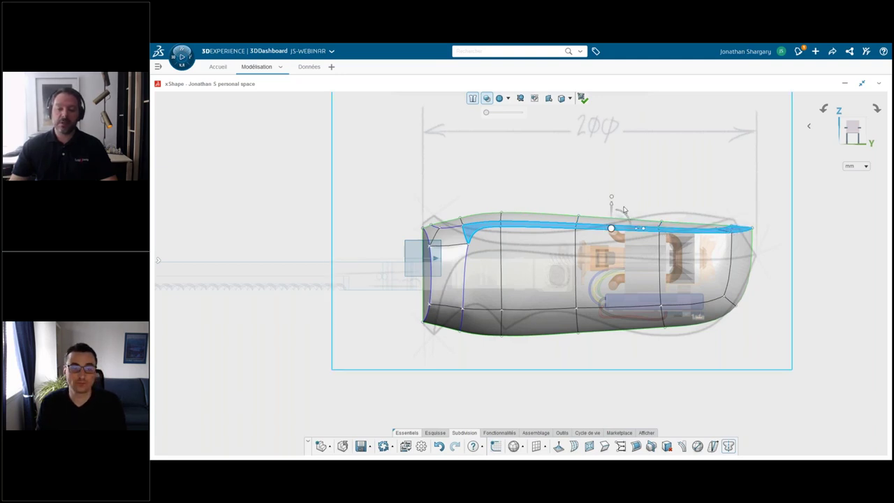
mouse_move(613, 207)
left_mouse_down()
mouse_move(616, 235)
mouse_move(640, 258)
left_mouse_up()
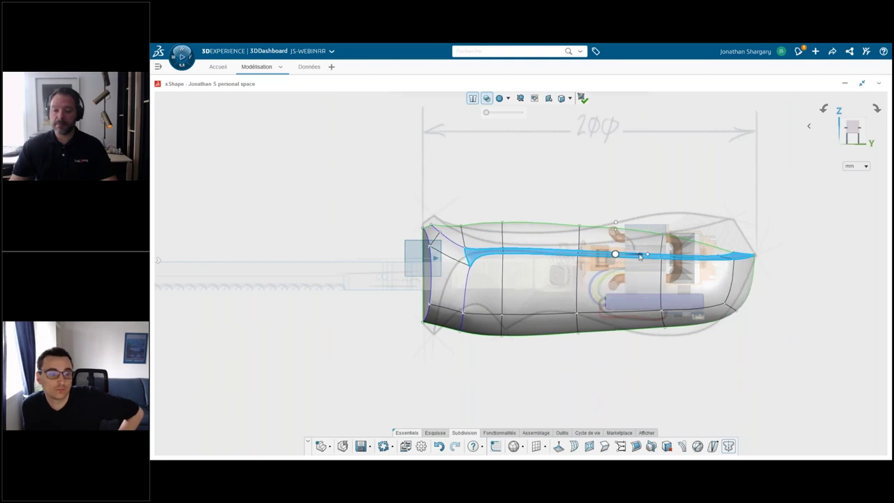
left_click(698, 247)
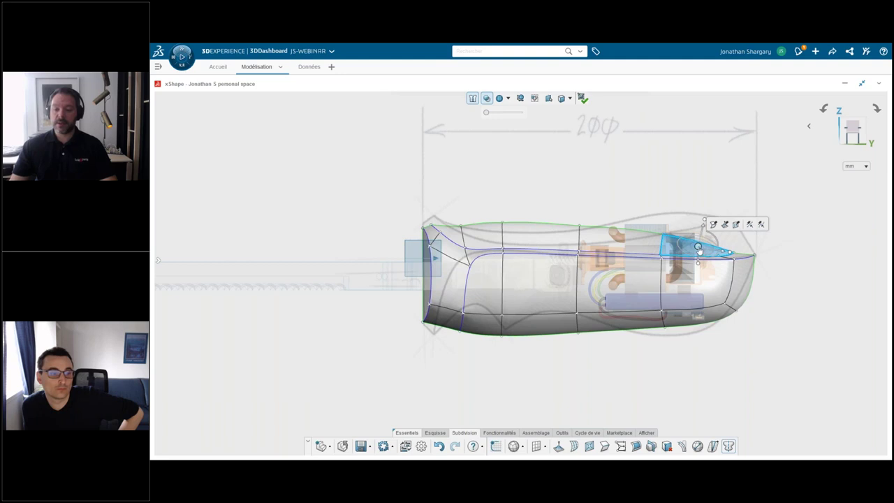
right_click(698, 249)
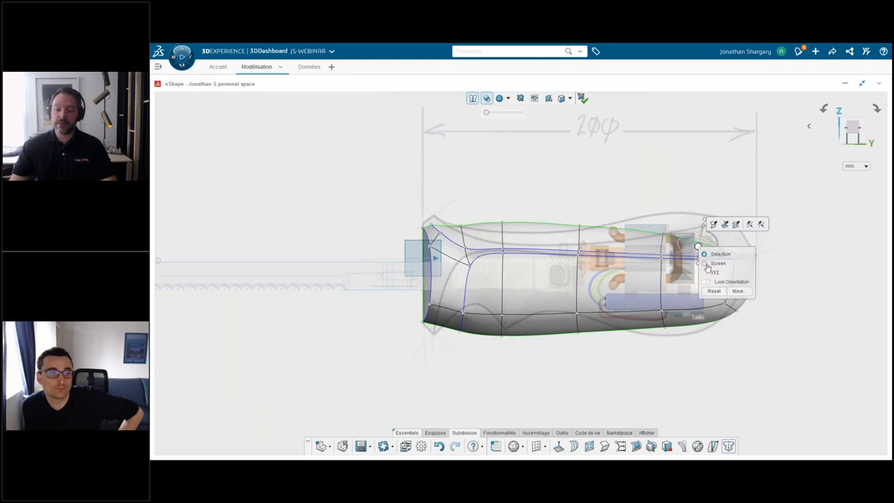
left_click(706, 274)
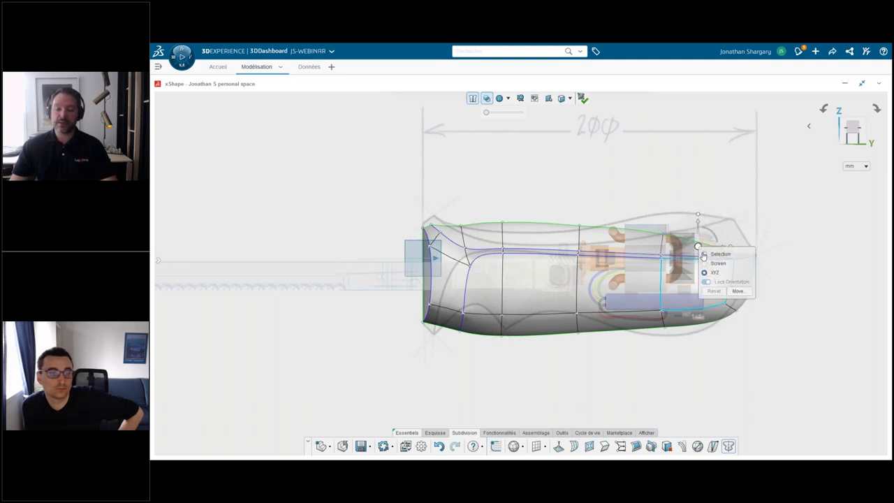
left_click_drag(700, 249, 705, 206)
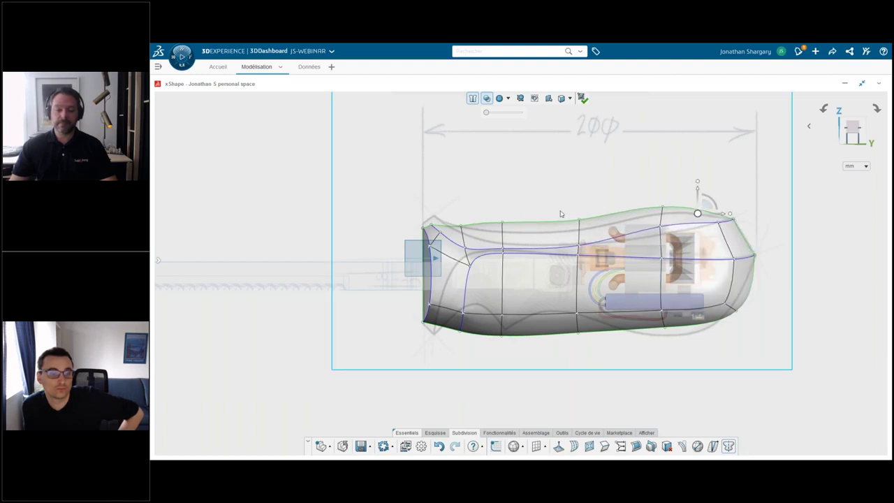
- With selection set to edges, lower two top edge segments by about 2.817 and 6.103
left_click(600, 220)
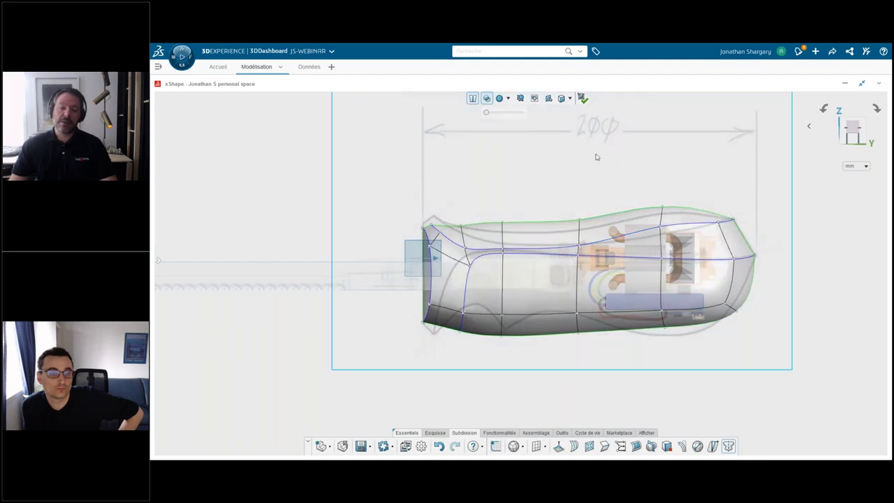
left_click(570, 99)
left_click(569, 111)
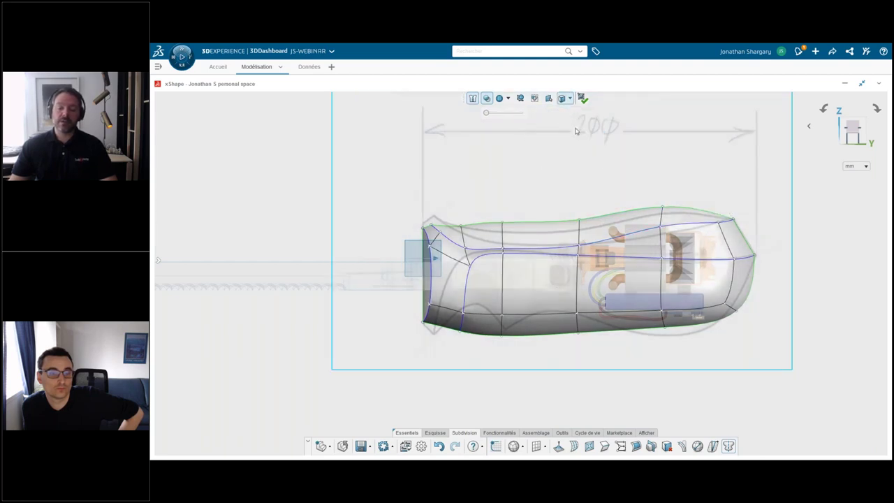
left_click(622, 210)
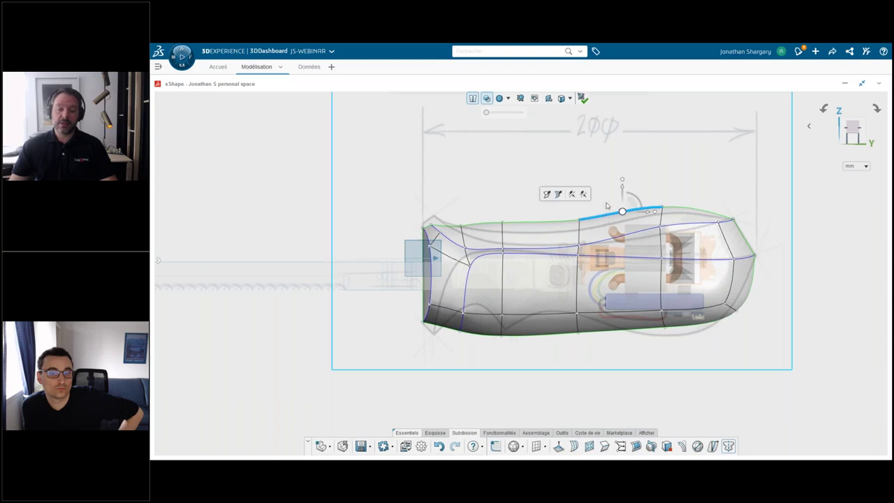
left_click_drag(622, 188, 622, 192)
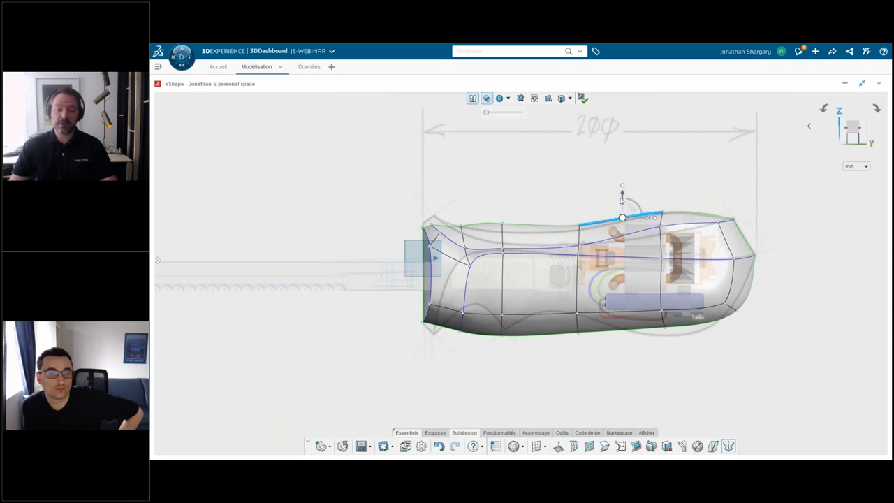
left_click(521, 225)
left_click_drag(539, 207, 537, 215)
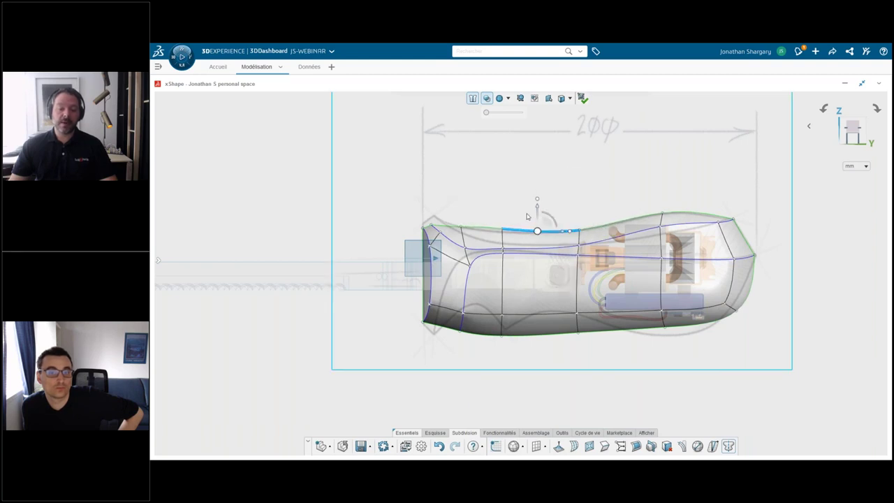
scroll(462, 241, "up", 2)
scroll(465, 248, "up", 2)
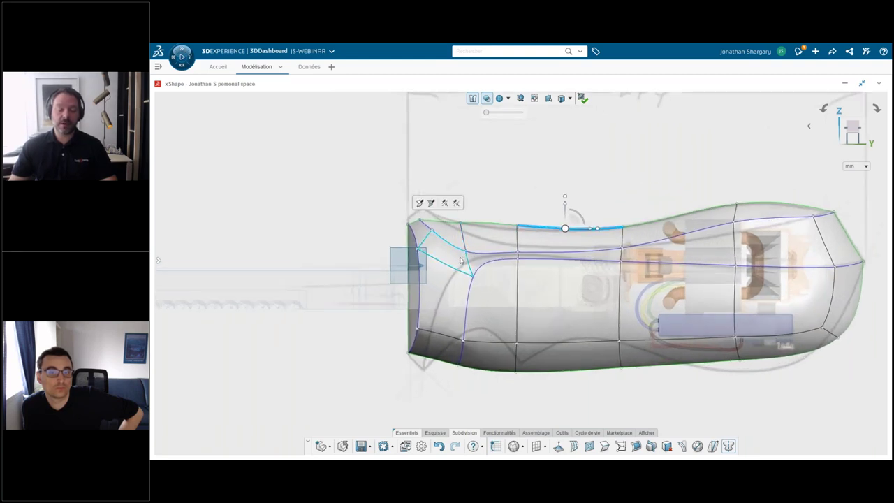
- Lift the handle's front corner face slightly upward and rearward
left_click(419, 230)
left_click_drag(417, 204, 418, 196)
left_click(359, 211)
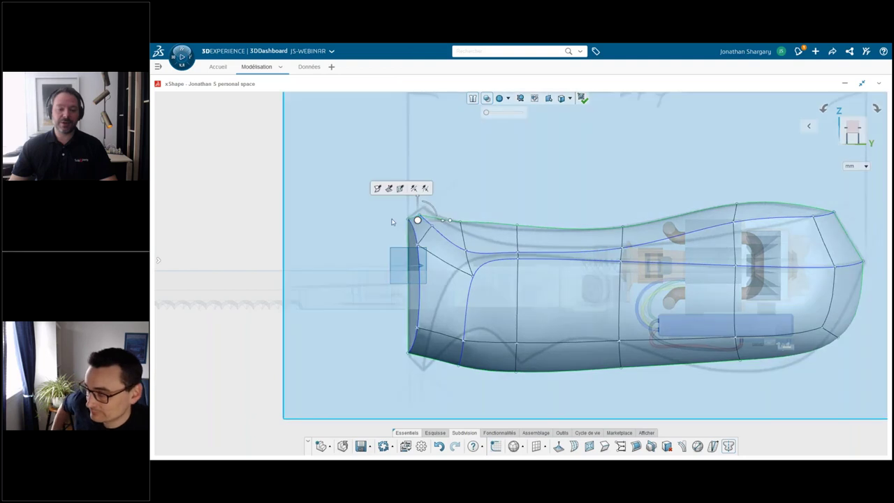
left_click(441, 231)
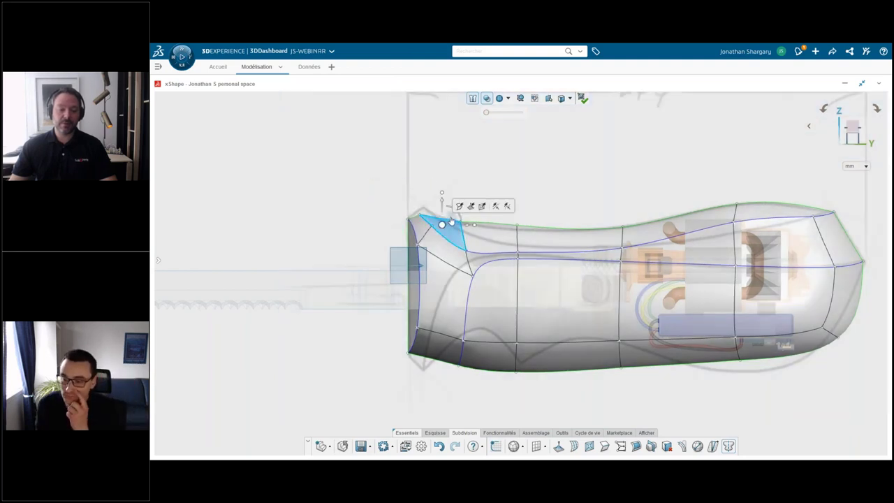
left_click_drag(451, 214, 454, 211)
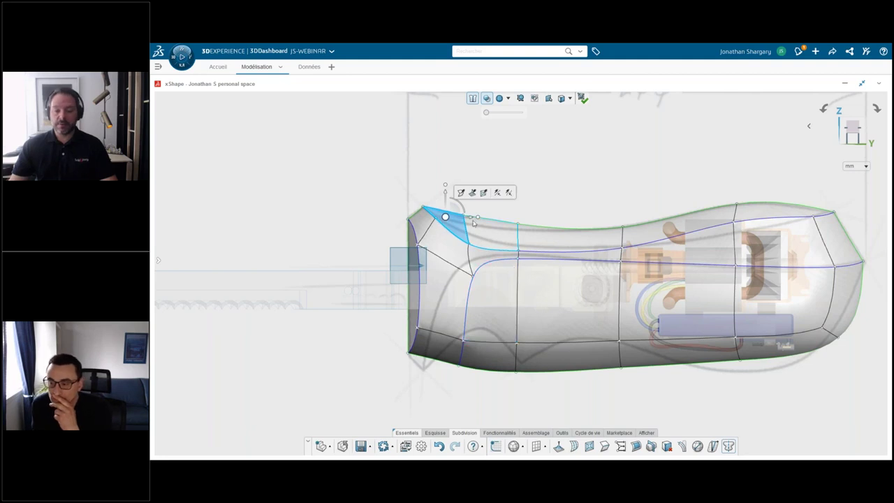
left_click(499, 217)
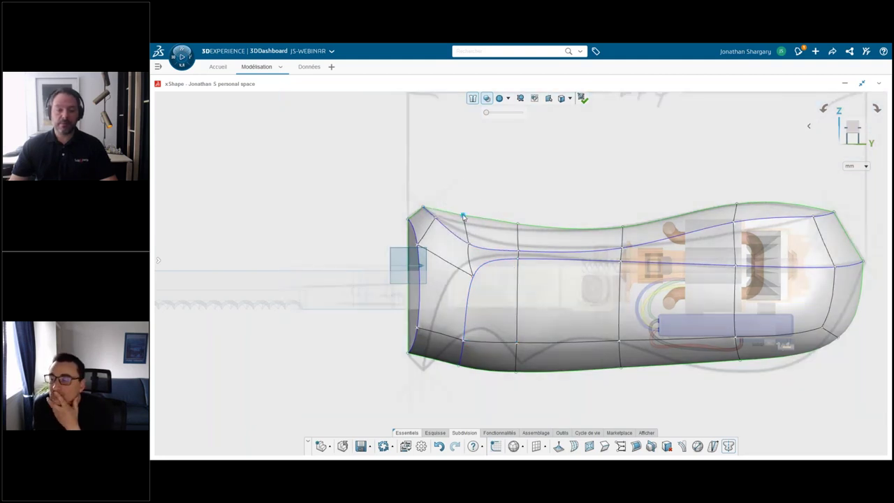
- Lower the upper front corner vertex and the next top-edge vertex to smooth the profile
left_click(464, 216)
left_click_drag(463, 193, 463, 209)
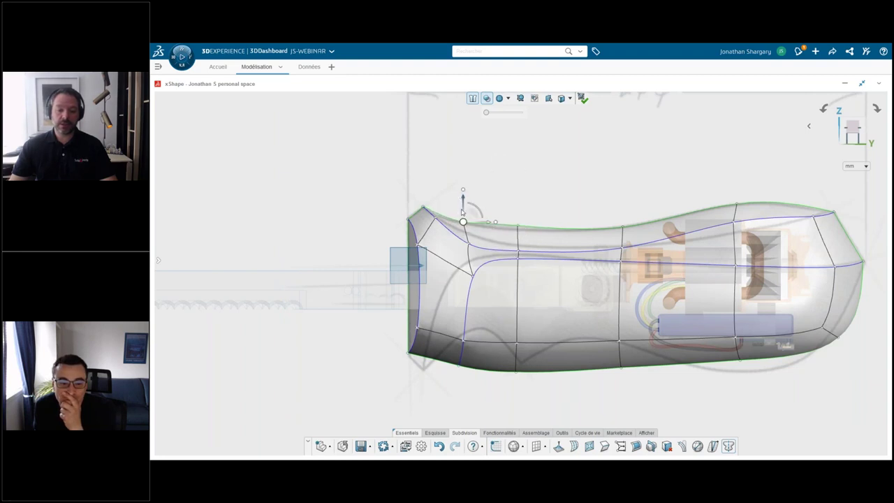
left_click(518, 227)
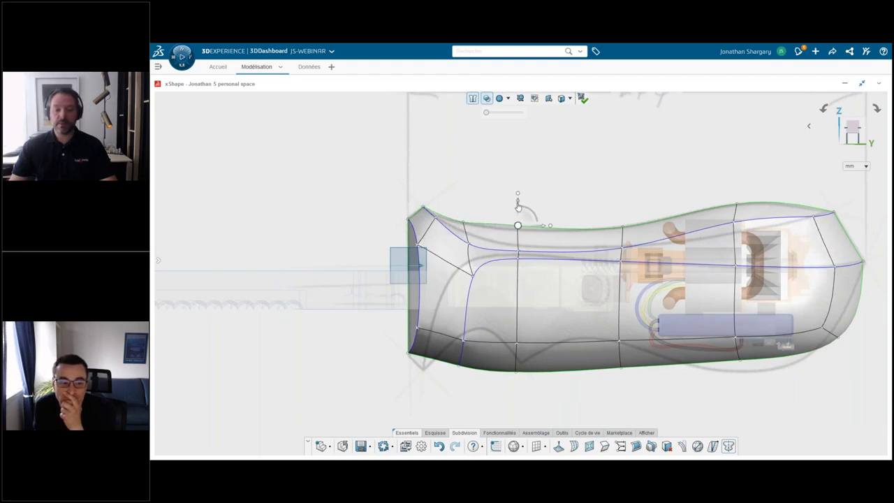
left_click_drag(518, 207, 517, 209)
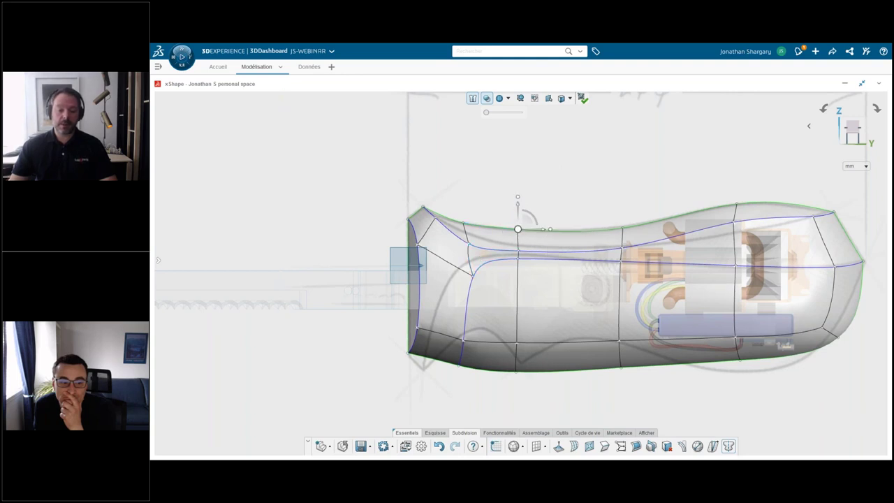
- Shift the top front face up and back, then move the lower front edge toward the handle's front
left_click(487, 256)
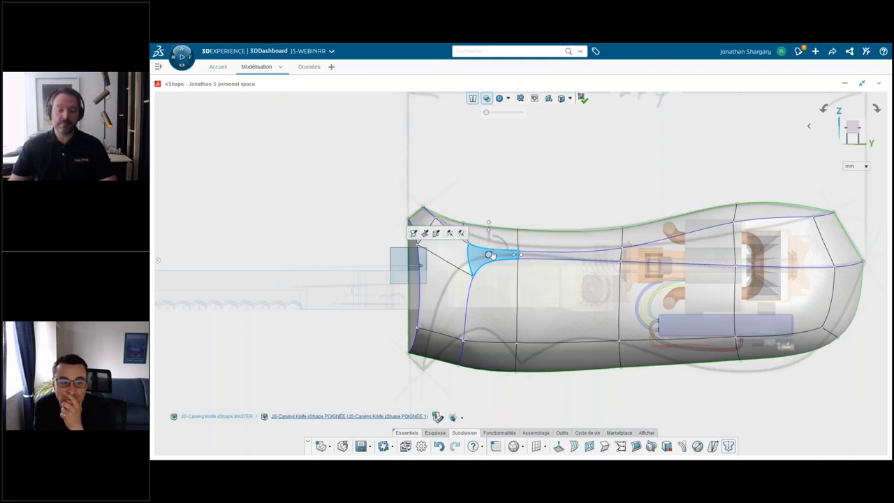
left_click_drag(501, 247, 518, 243)
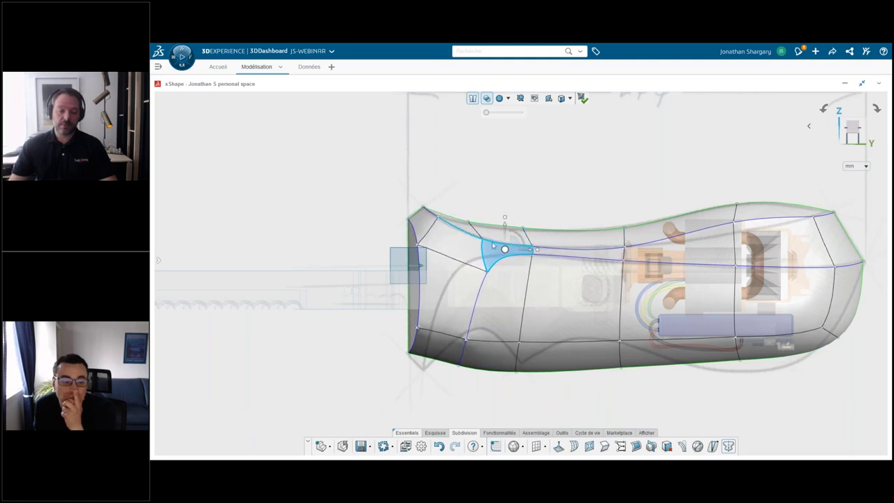
left_click(525, 297)
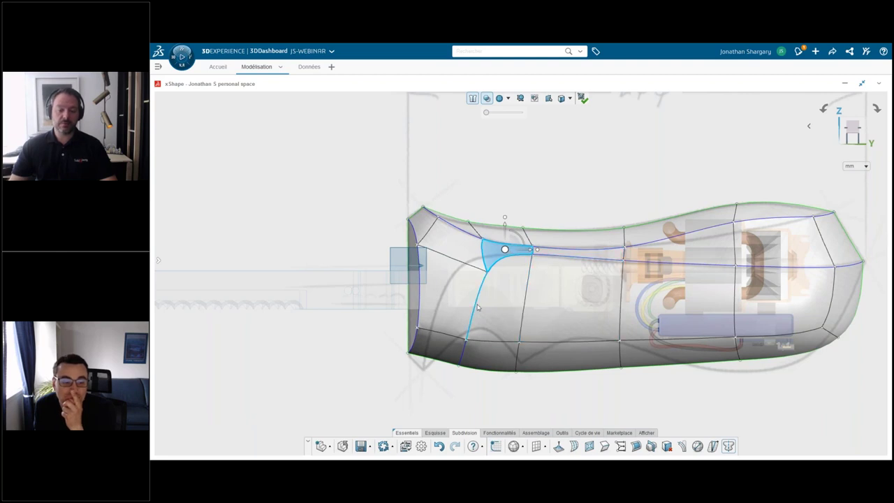
left_click(476, 305)
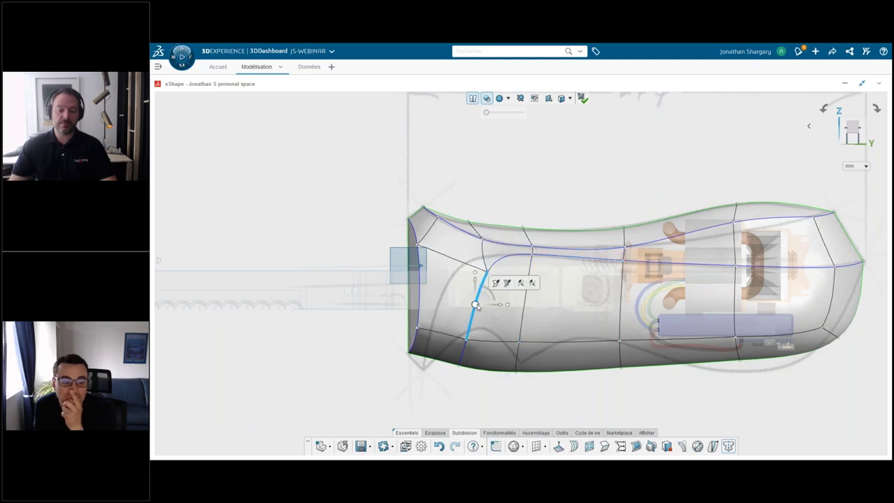
left_click(466, 355)
left_click_drag(487, 336, 469, 337)
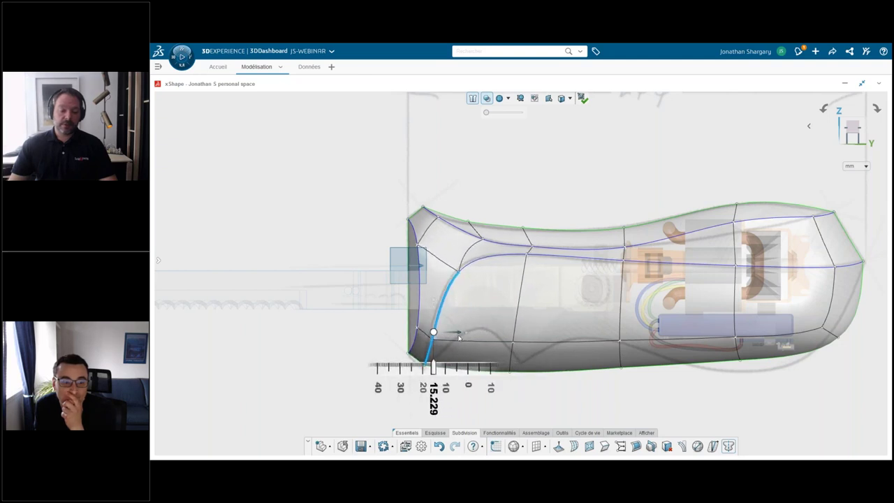
mouse_move(469, 337)
left_mouse_down()
mouse_move(458, 337)
mouse_move(449, 317)
left_mouse_up()
- Lift the upper front corner face up and forward, and nudge the lower horizontal edge slightly forward
scroll(424, 376, "up", 3)
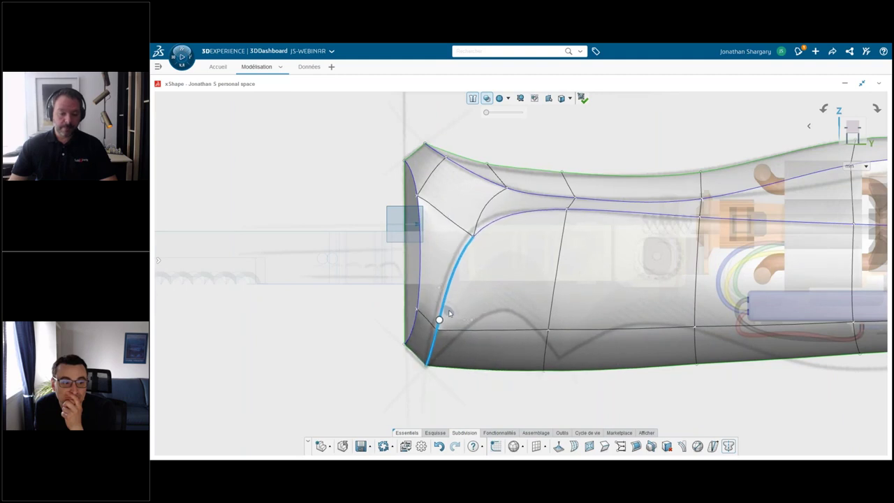
left_click(476, 226)
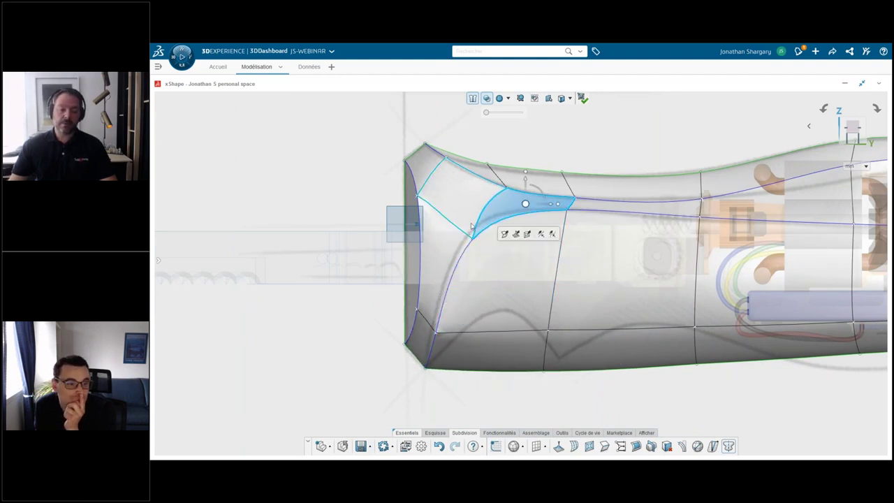
left_click(473, 205)
left_click_drag(467, 183, 460, 173)
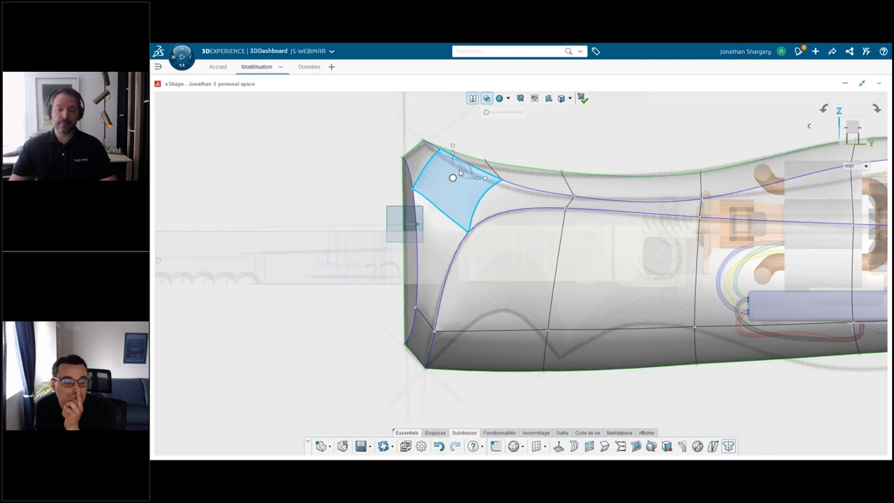
left_click(436, 333)
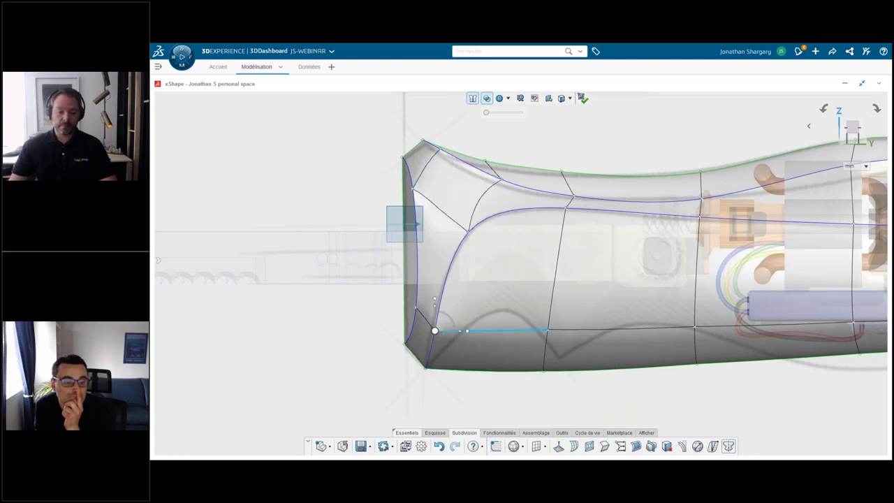
left_click(458, 335)
left_click_drag(457, 334, 457, 334)
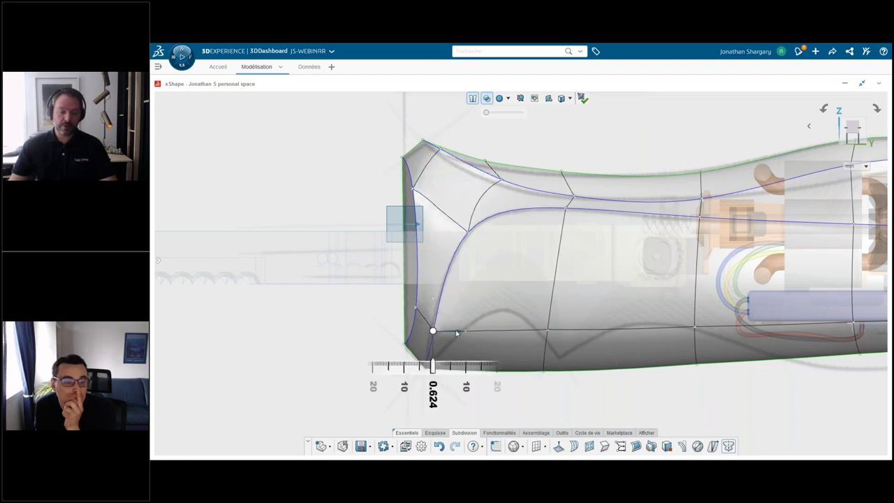
scroll(695, 240, "down", 5)
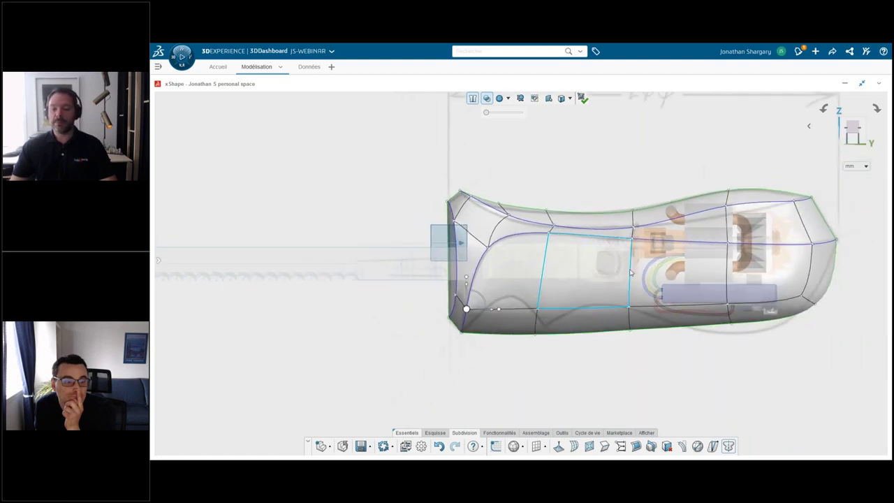
- Lower the rear top vertex, raise the upper rear edge, and smooth the front top edge
scroll(695, 240, "up", 2)
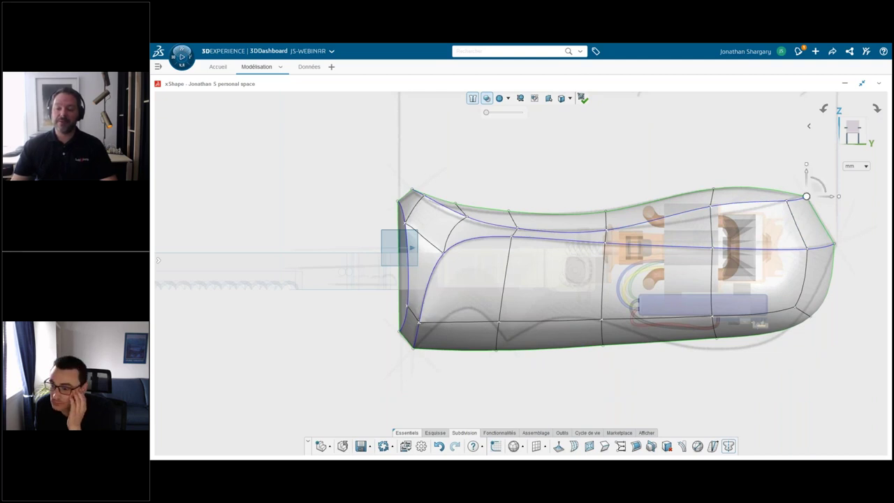
mouse_move(808, 199)
left_mouse_down()
mouse_move(401, 260)
mouse_move(243, 216)
left_mouse_up()
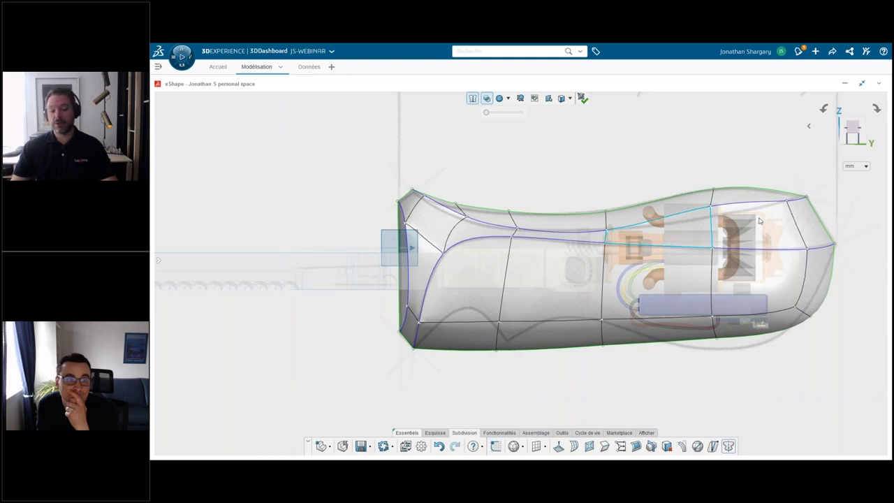
scroll(728, 237, "up", 2)
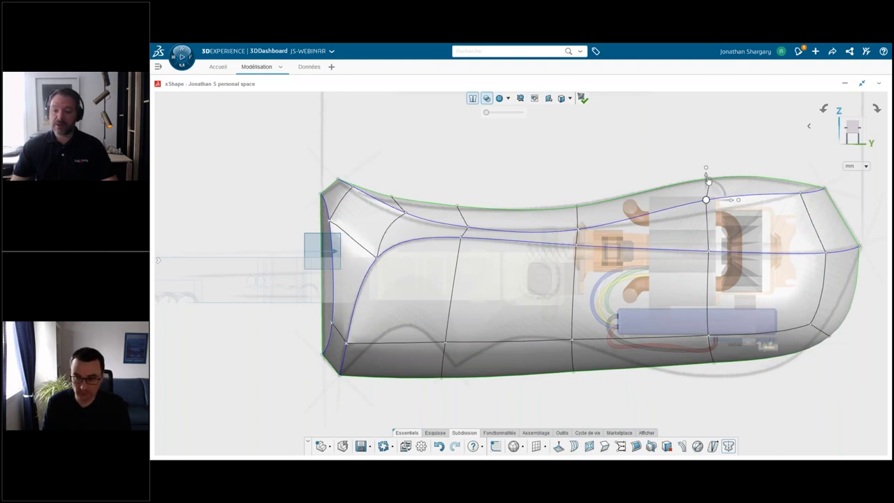
left_click_drag(708, 180, 712, 186)
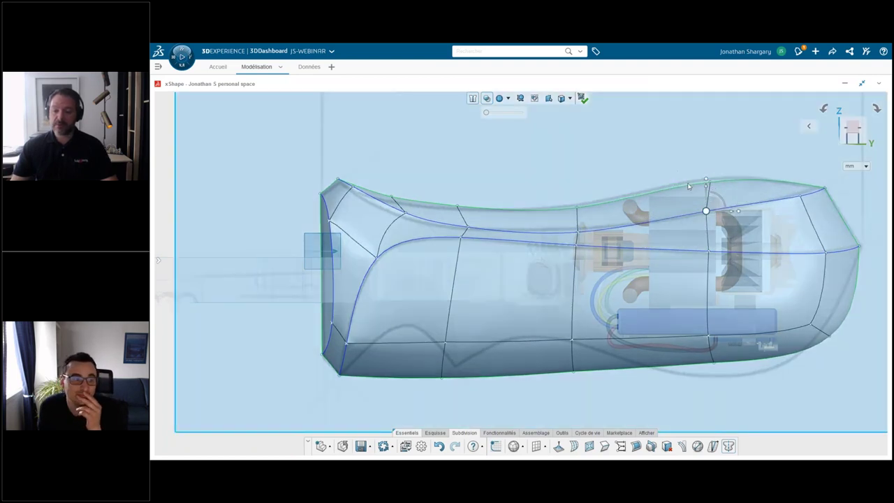
left_click(701, 184)
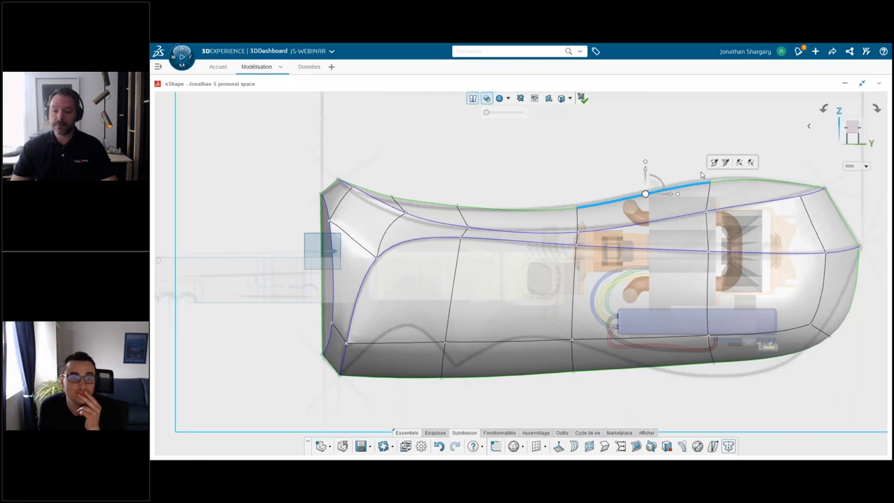
left_click_drag(646, 172, 647, 169)
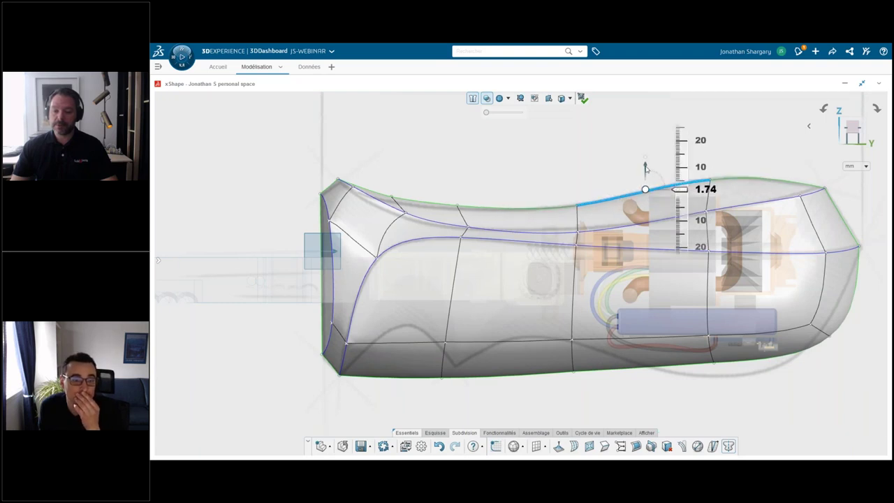
left_click(358, 182)
left_click_drag(355, 171, 352, 174)
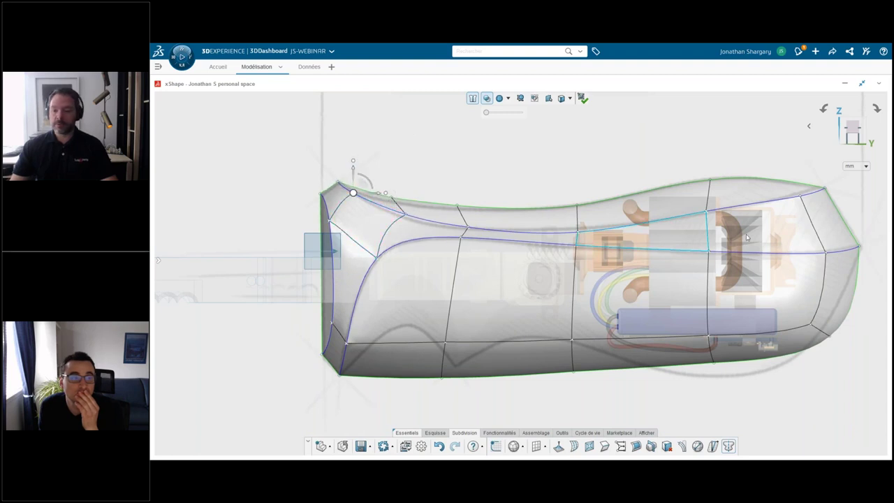
- From a near front-on view, box-select the row of vertices along the handle's lower edge
middle_click_drag(342, 356, 543, 357)
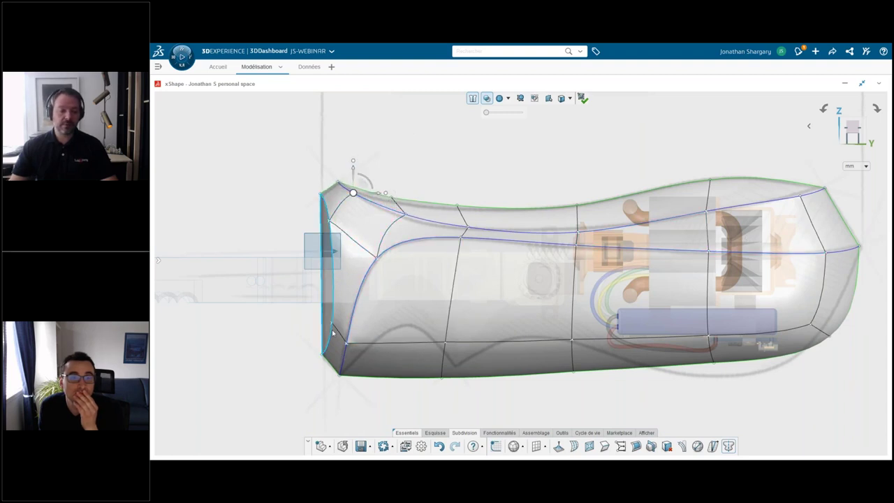
scroll(543, 357, "up", 2)
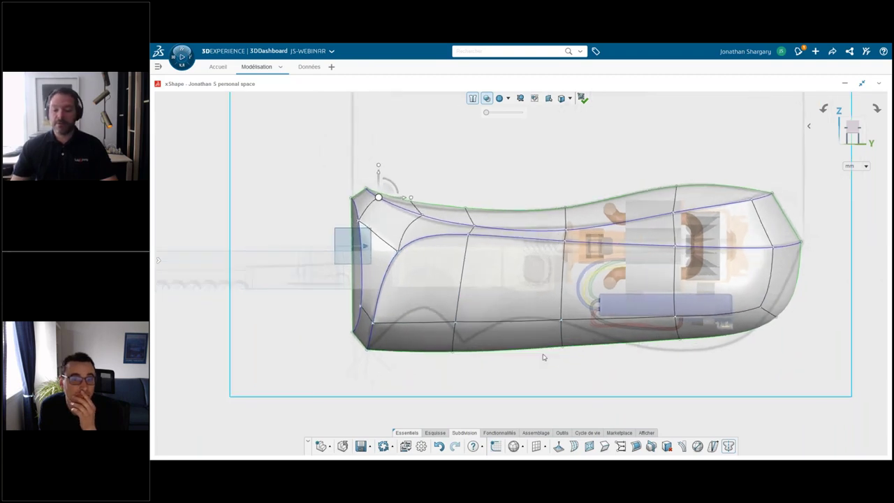
scroll(535, 373, "up", 1)
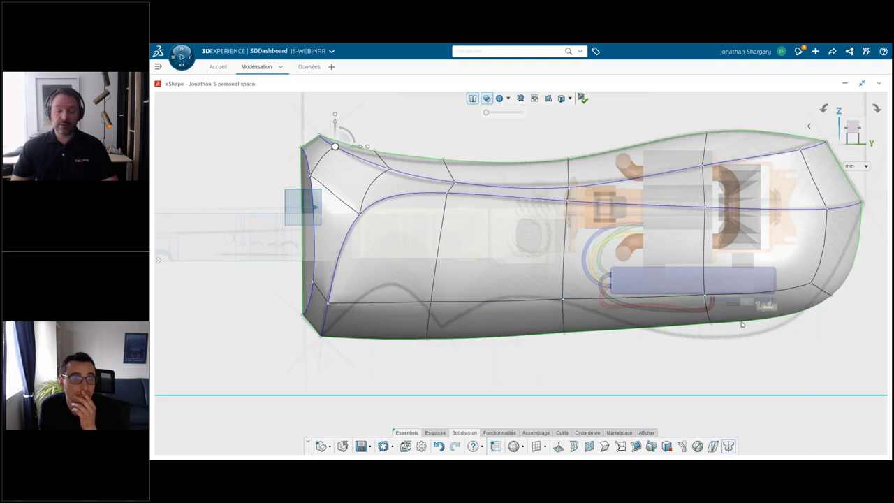
scroll(619, 347, "down", 1)
scroll(508, 335, "up", 1)
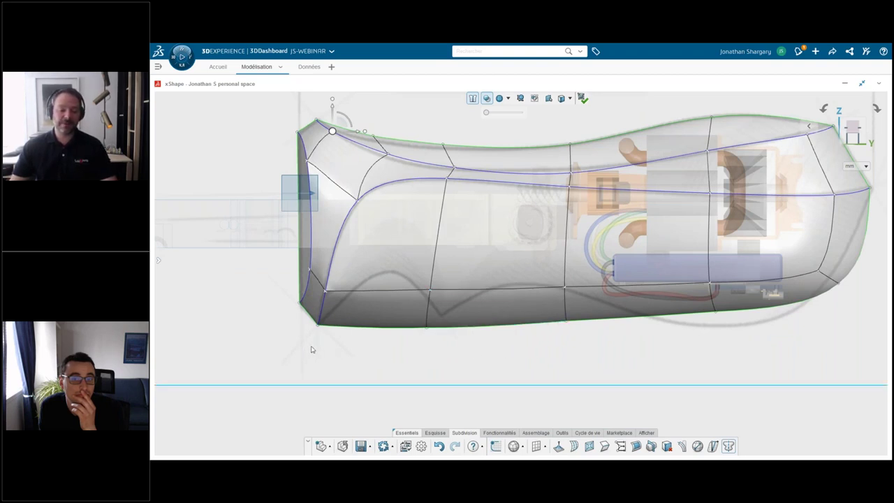
left_click_drag(315, 346, 851, 265)
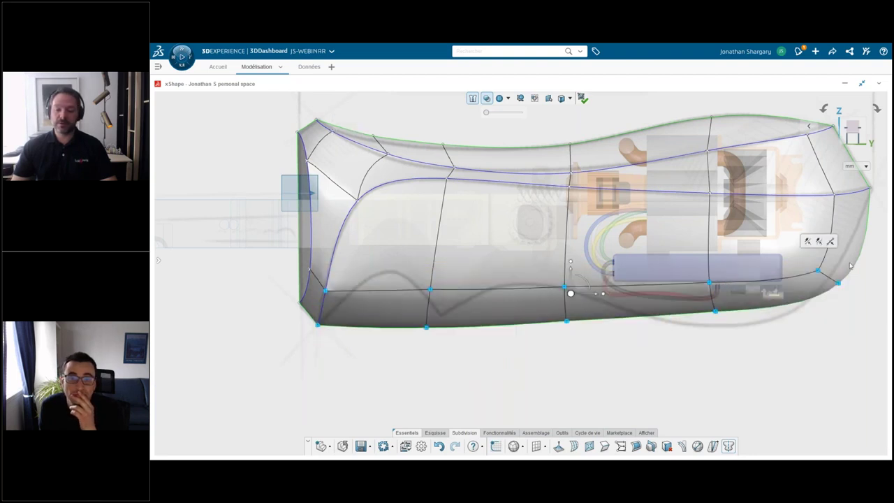
- Align the lower-edge vertices to a freehand Quick Sketch curve dipping behind the blade end, then validate
left_click(819, 242)
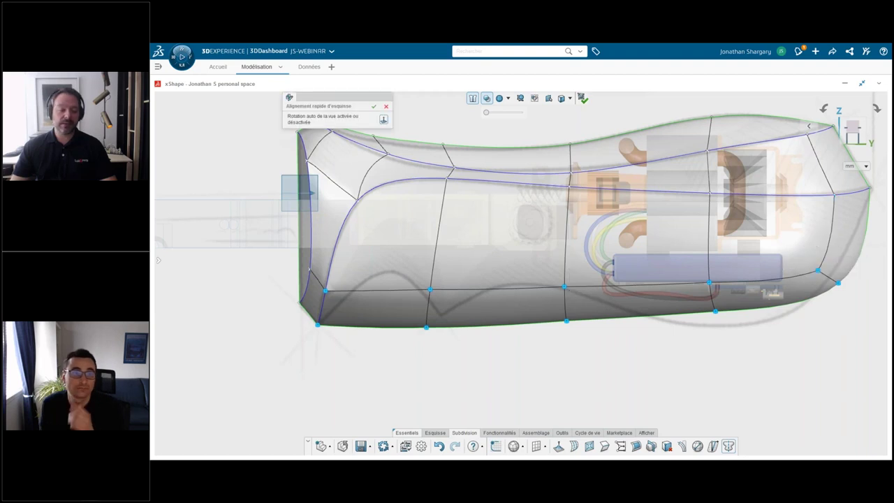
left_click(318, 324)
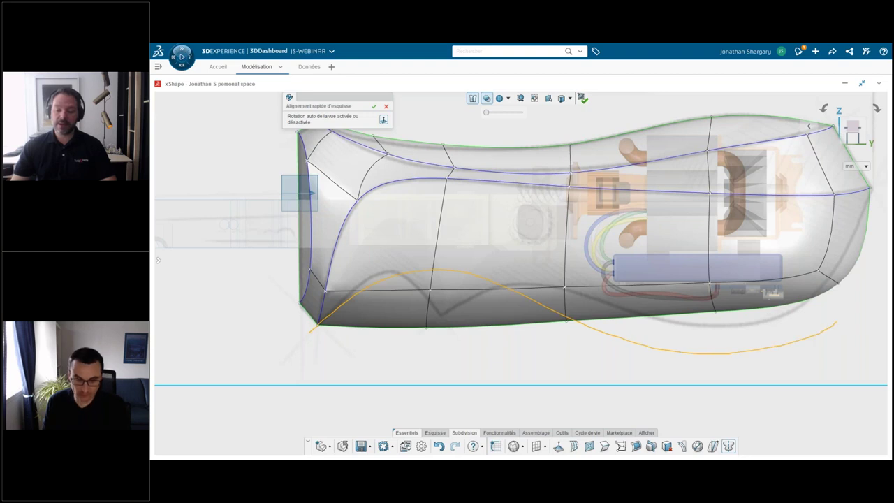
double_click(851, 305)
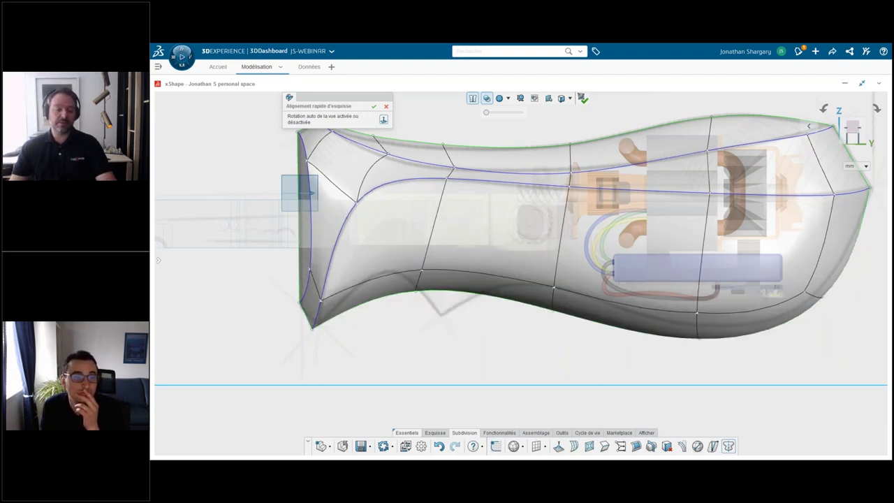
left_click_drag(314, 332, 458, 253)
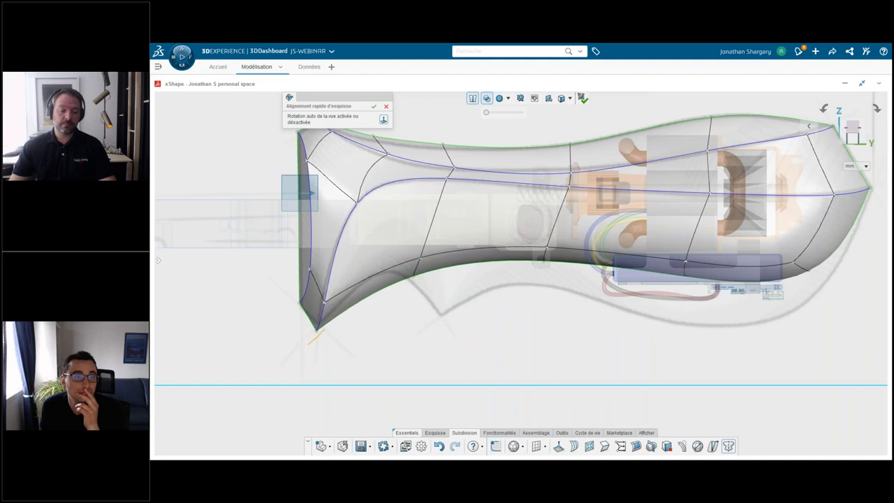
mouse_move(321, 333)
left_mouse_down()
mouse_move(476, 251)
mouse_move(586, 281)
mouse_move(684, 348)
left_mouse_up()
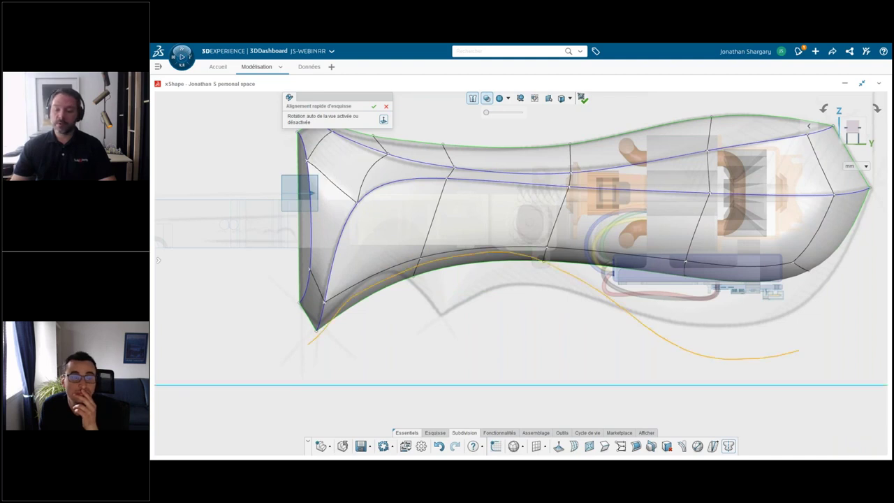
left_click_drag(799, 351, 866, 323)
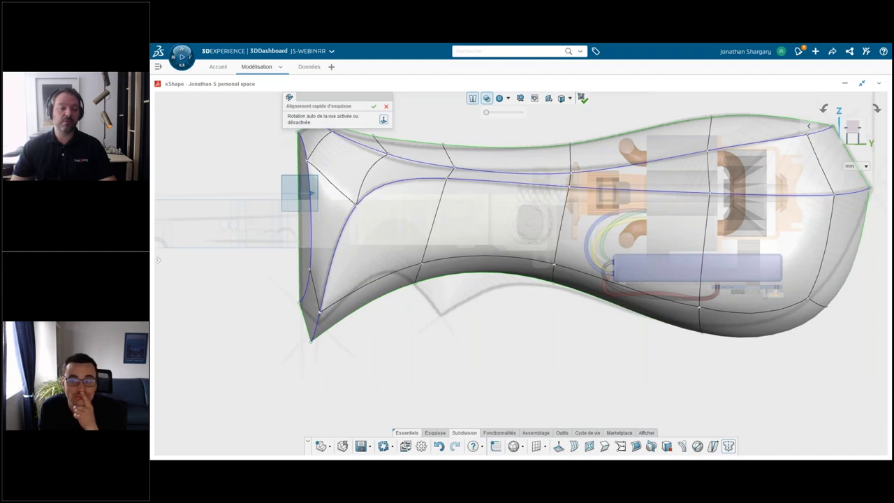
left_click(372, 110)
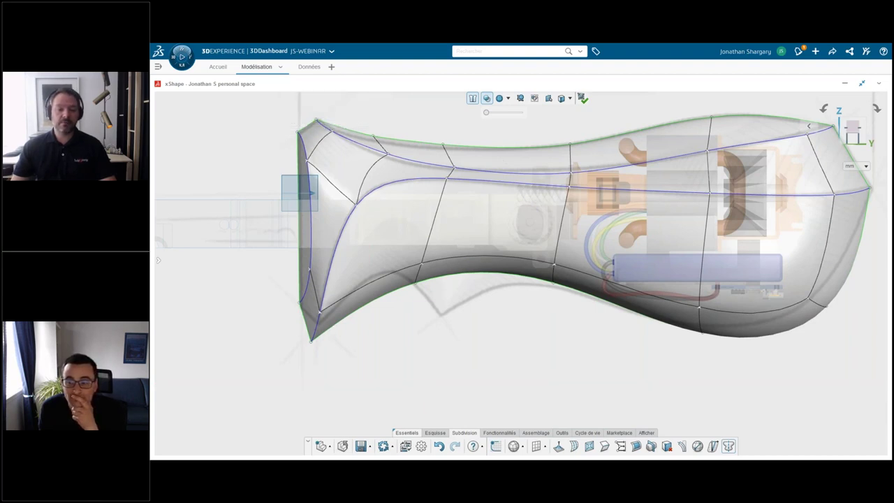
- Reposition the lower-left corner edge and vertex, and smooth a vertex on the groove's lower contour
left_click(309, 329)
left_click_drag(315, 318, 327, 291)
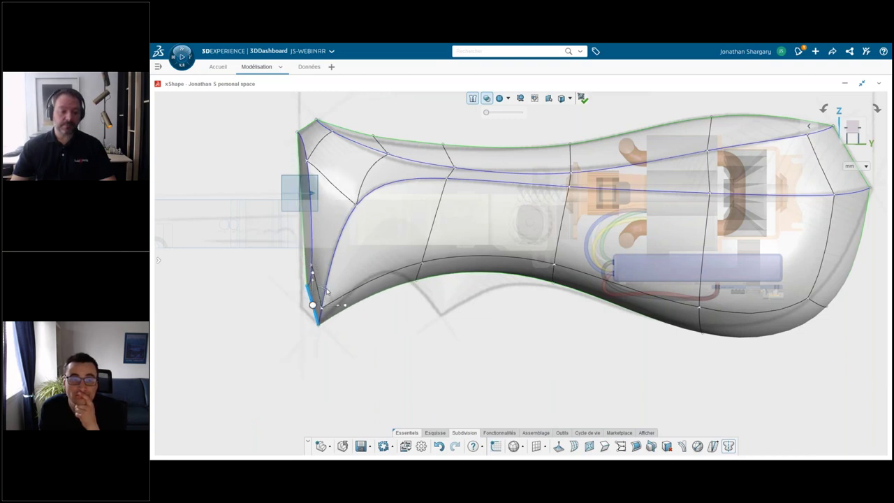
left_click(438, 447)
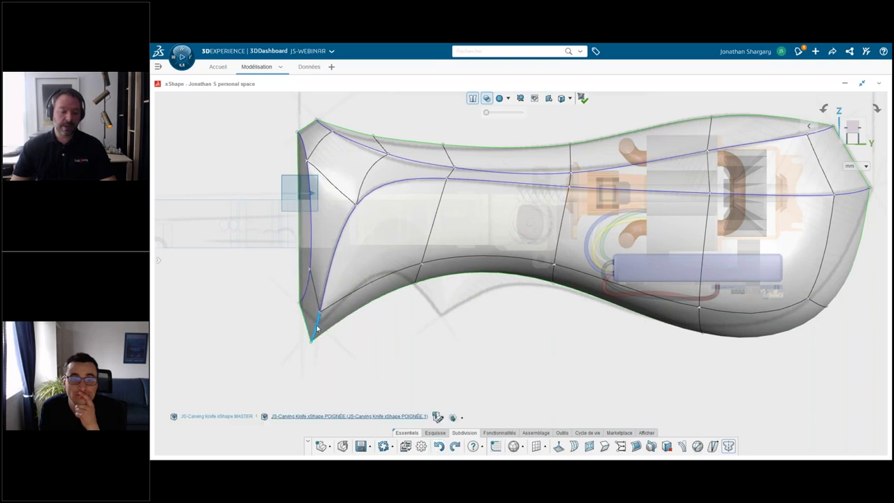
left_click_drag(317, 329, 331, 313)
left_click(374, 398)
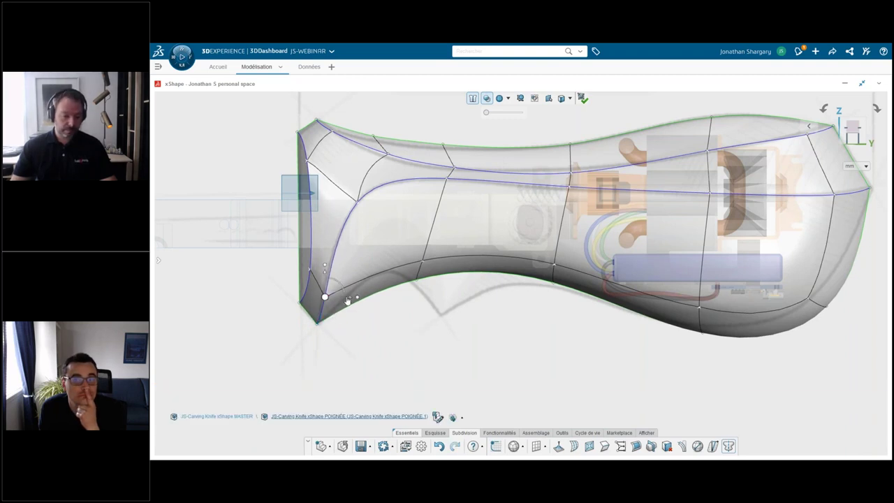
left_click_drag(348, 300, 343, 300)
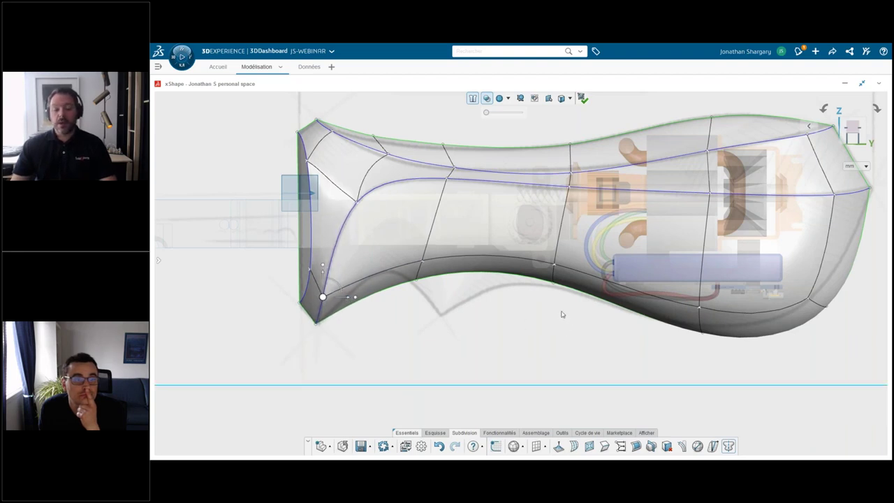
left_click(419, 274)
left_click_drag(422, 274, 415, 257)
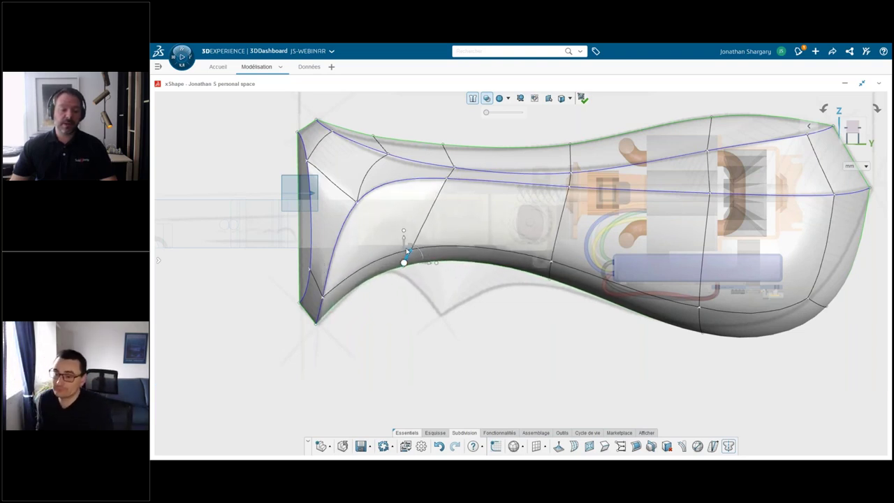
left_click(318, 322)
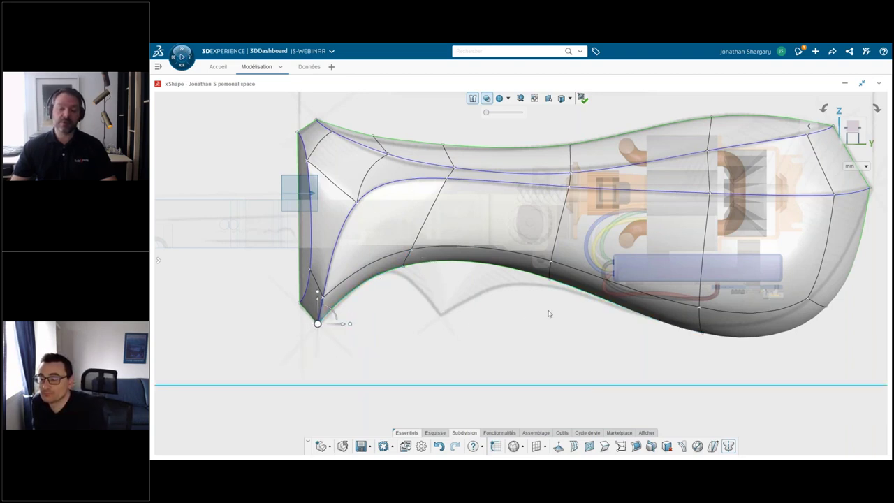
- Raise the rear bottom face, lift a short lower-contour edge, and box-select the left-end vertices
left_click(797, 327)
left_click_drag(785, 329, 767, 316)
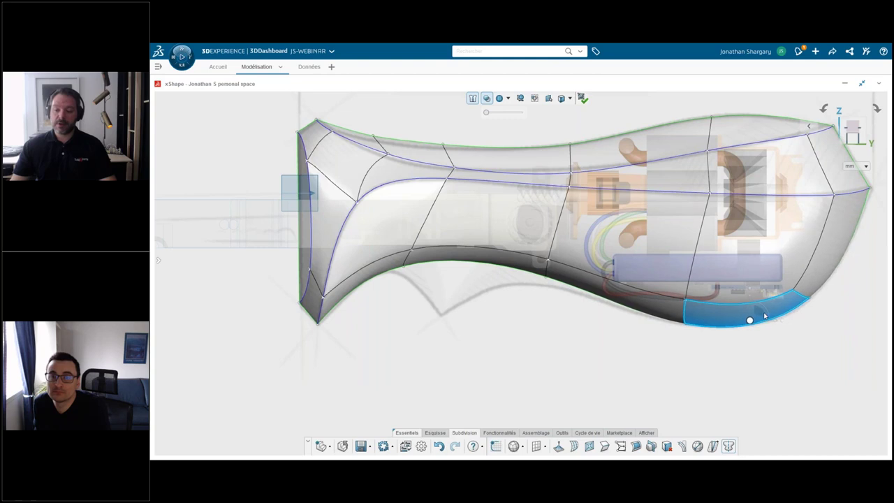
left_click(547, 265)
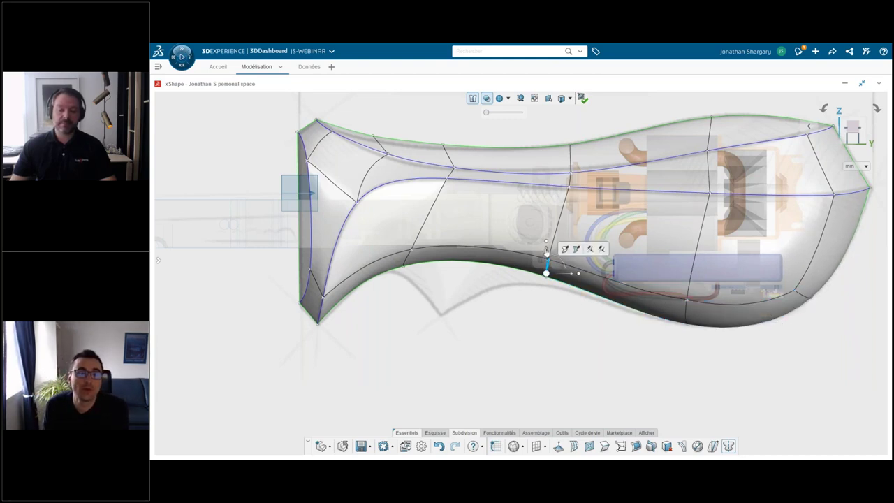
left_click_drag(547, 267, 544, 261)
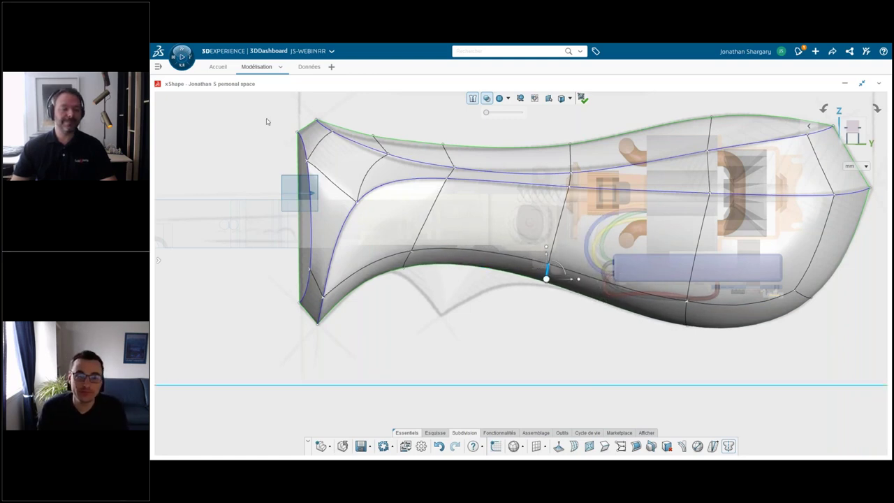
left_click_drag(267, 121, 318, 325)
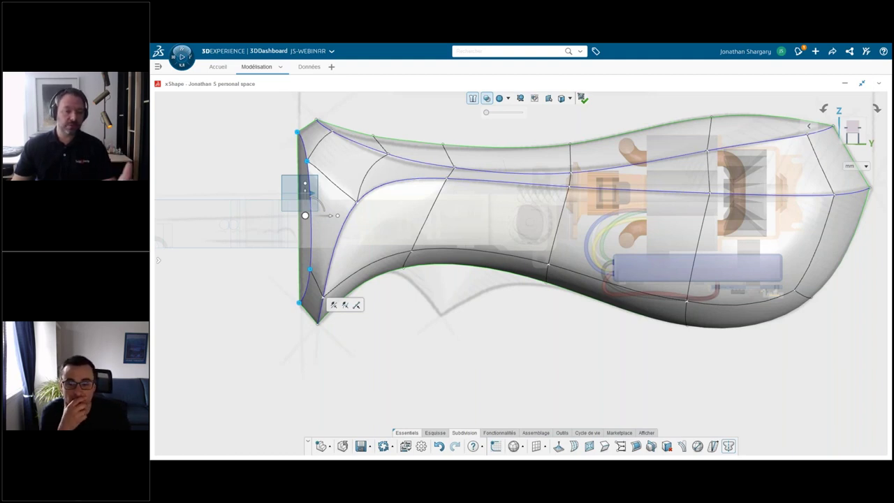
- Line-align the left-end vertices into a straight vertical edge, extending its top and bottom ends, and validate
left_click(334, 306)
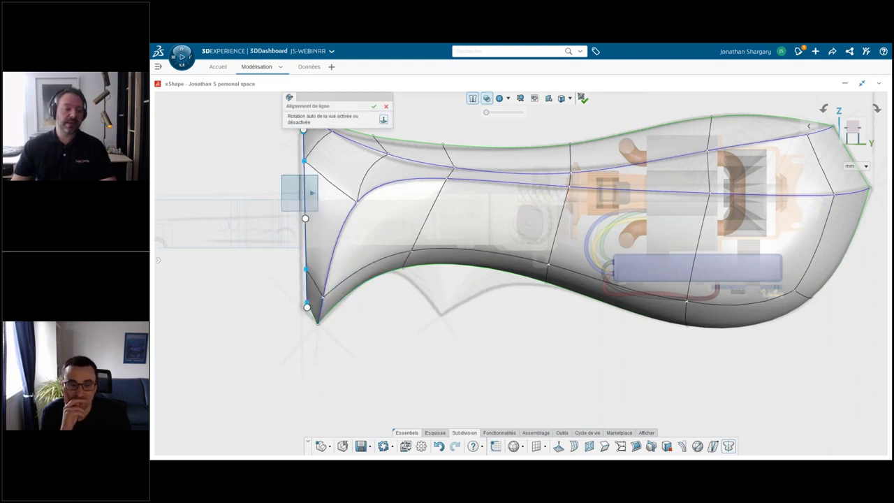
scroll(270, 185, "up", 2)
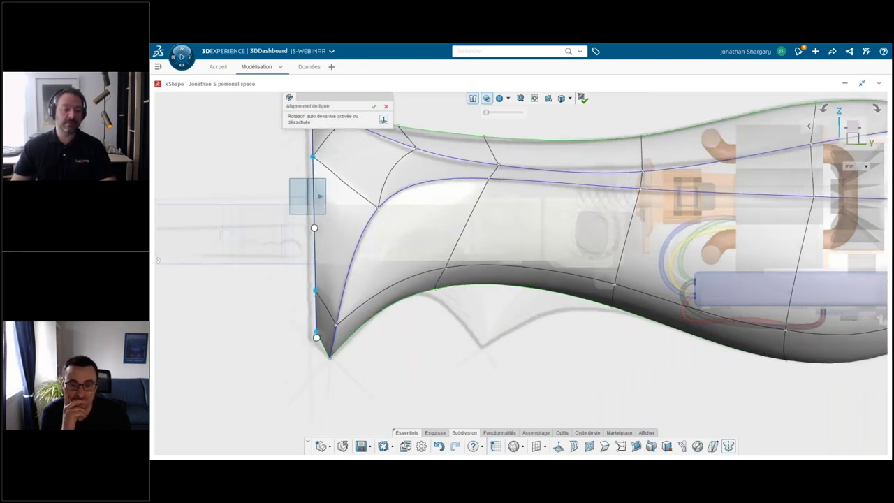
left_click_drag(315, 229, 307, 228)
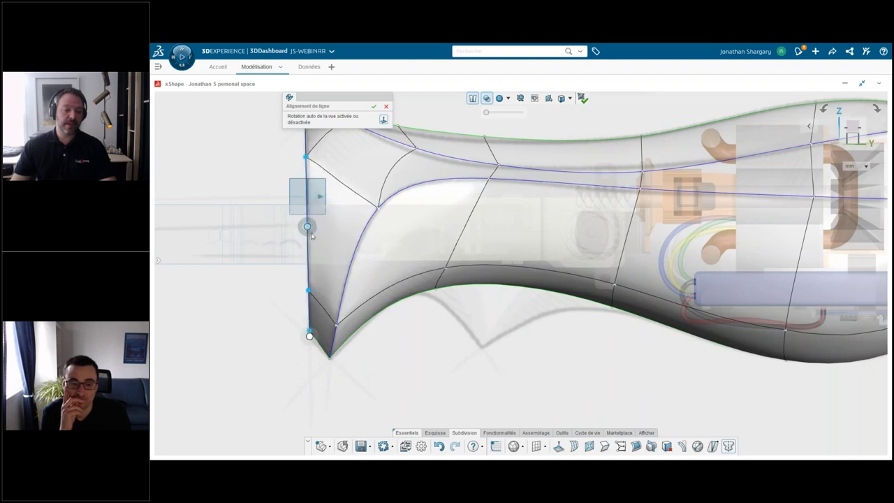
middle_click_drag(311, 235, 351, 254)
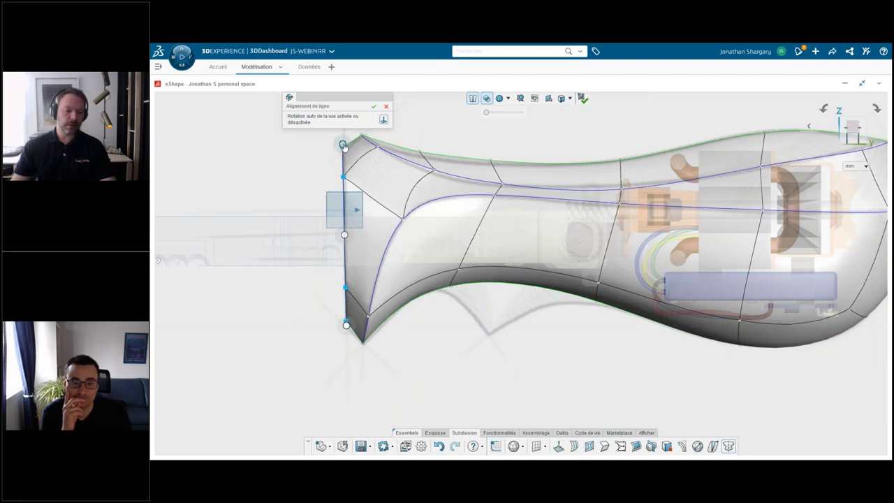
left_click_drag(343, 144, 346, 145)
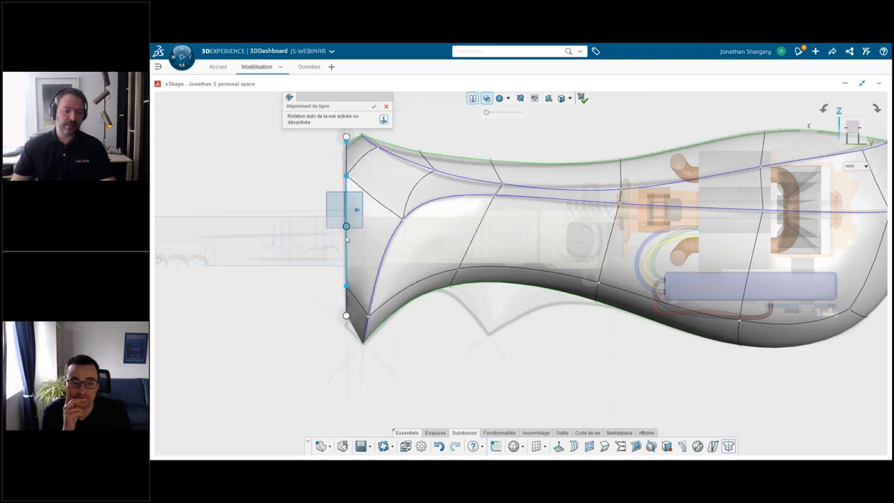
left_click_drag(346, 234, 343, 235)
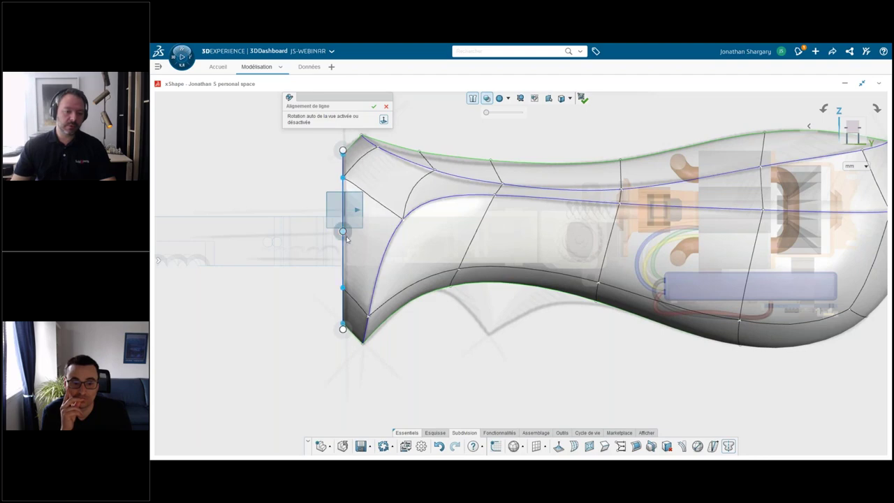
scroll(343, 233, "up", 3)
scroll(343, 232, "up", 3)
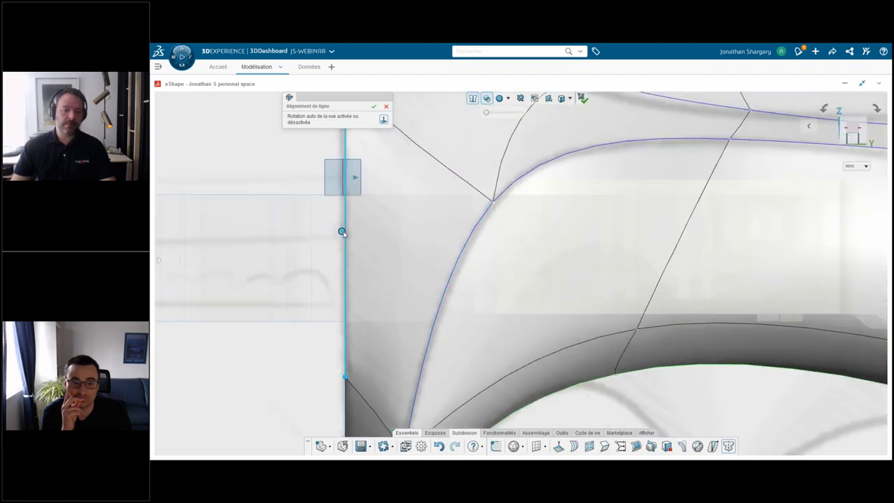
left_click(342, 232)
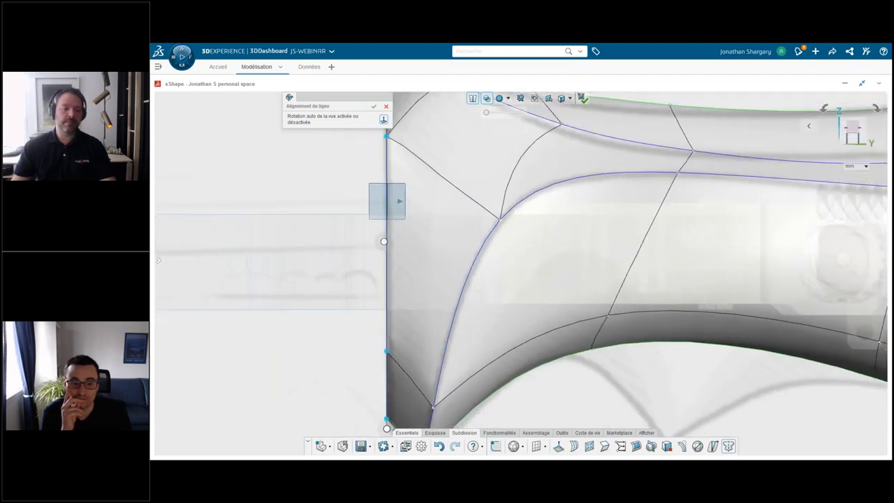
left_click_drag(410, 129, 410, 110)
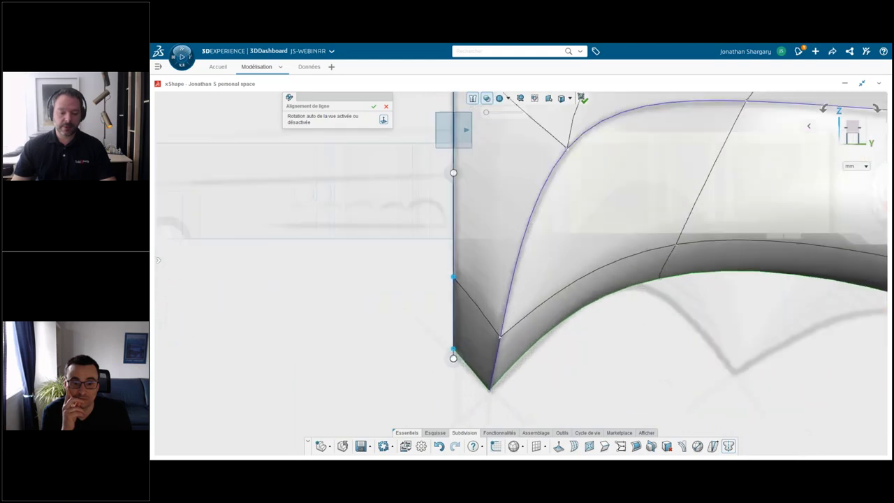
left_click_drag(454, 359, 453, 371)
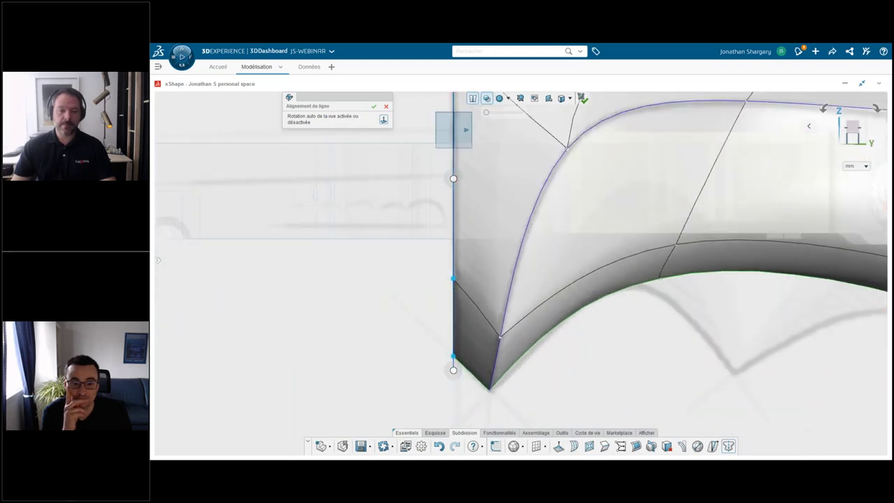
left_click(373, 107)
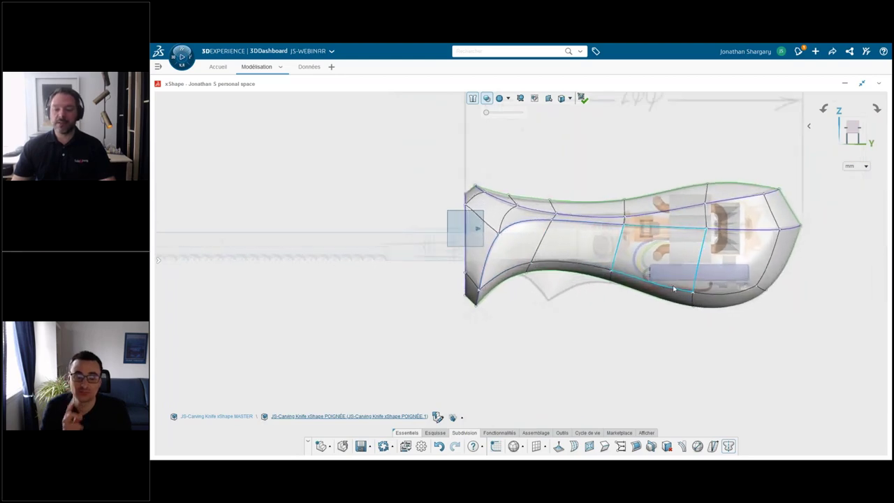
- In top view, pinch the waist edge loop inward into a finger groove and widen the rear loop
left_click(580, 305)
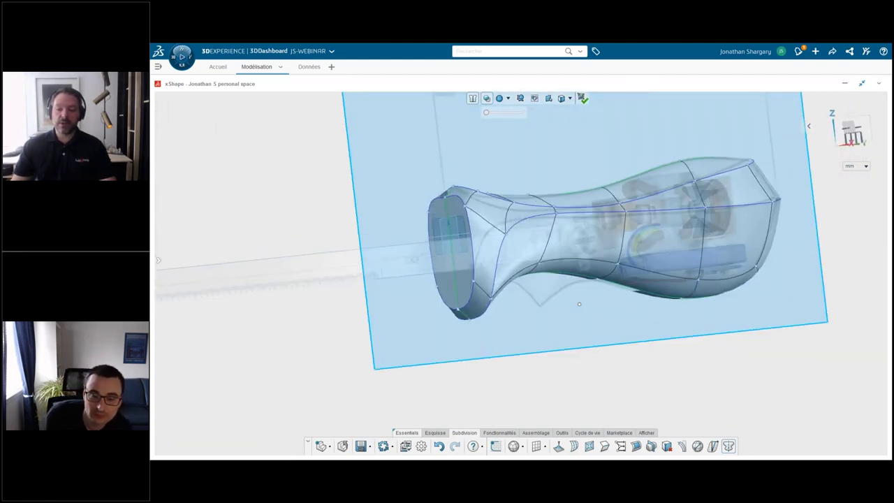
left_click(831, 113)
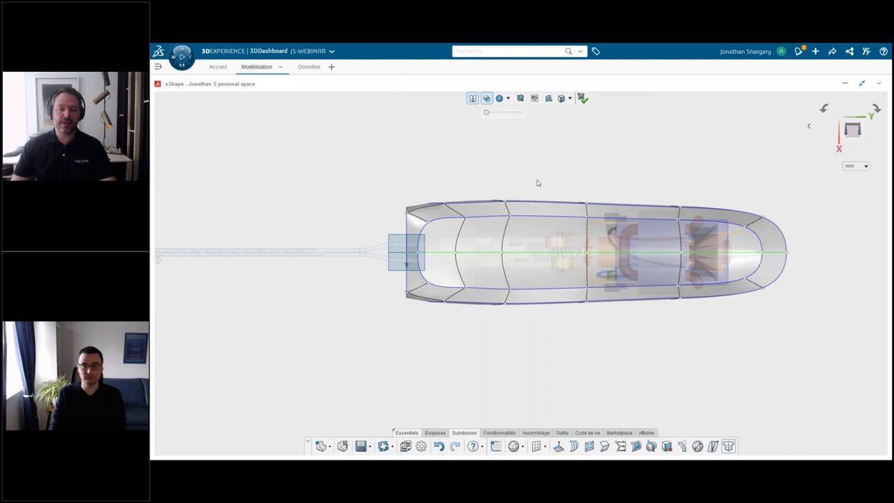
scroll(519, 279, "up", 2)
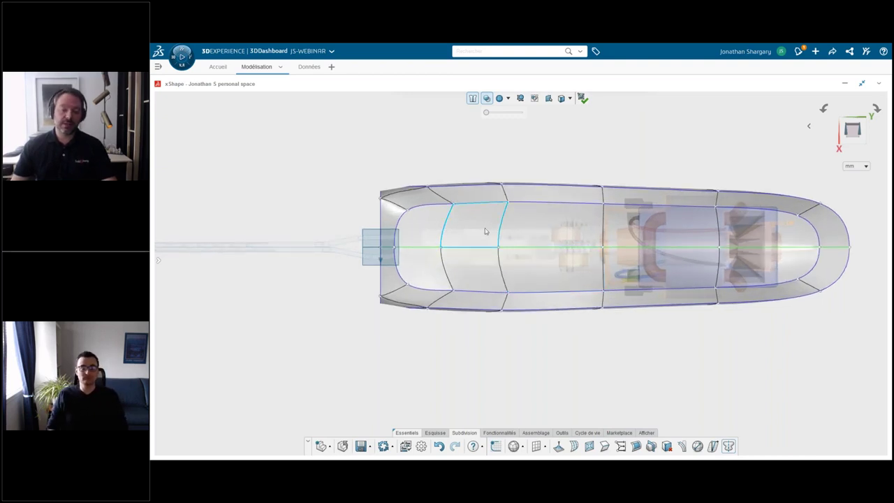
double_click(504, 223)
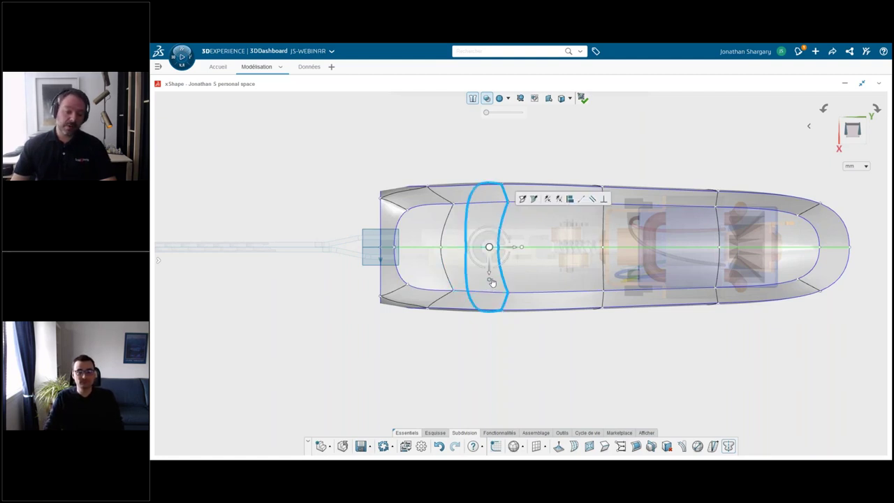
left_click_drag(489, 283, 490, 269)
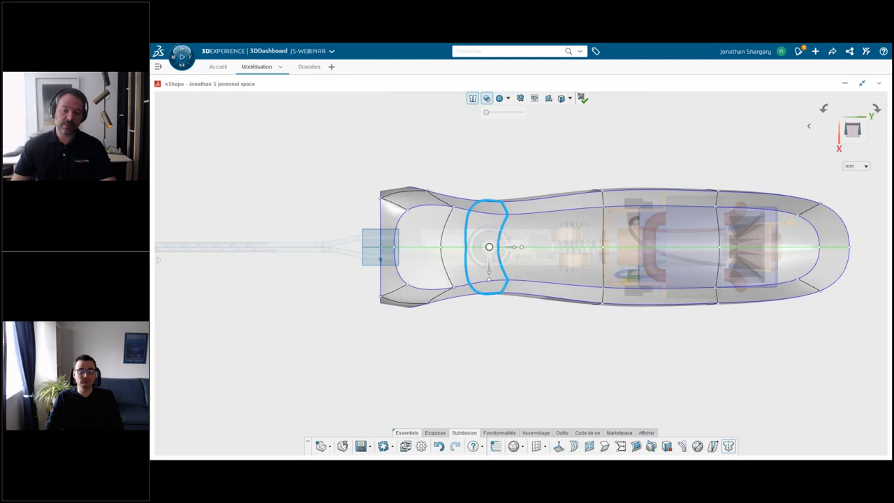
double_click(718, 223)
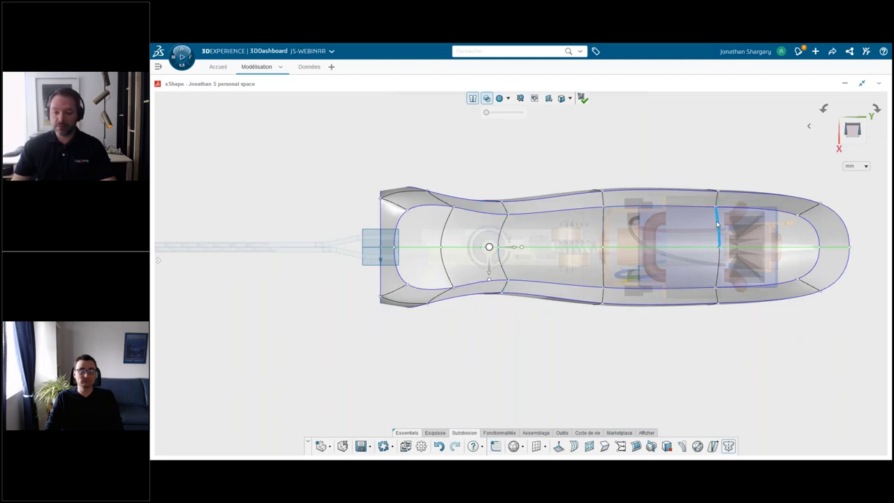
left_click_drag(710, 281, 711, 297)
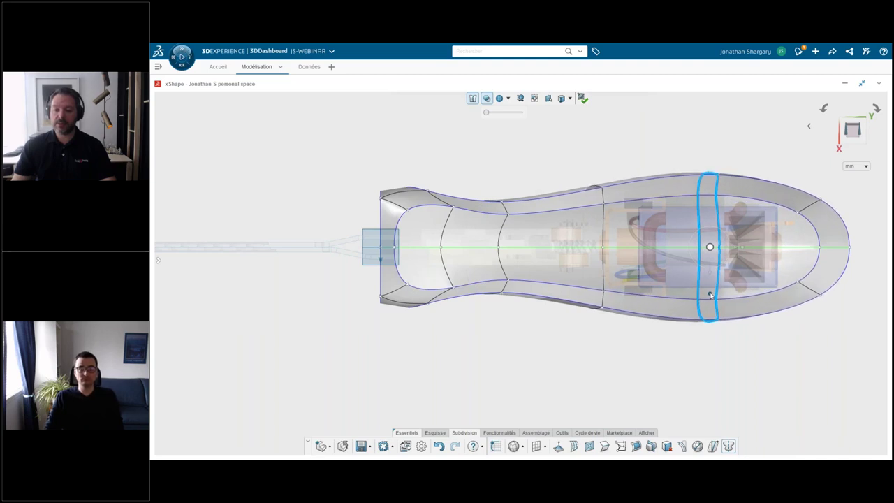
- Shift the tail's upper corner edge inward about 3.5 and move the lower front point about 2 units
left_click(809, 208)
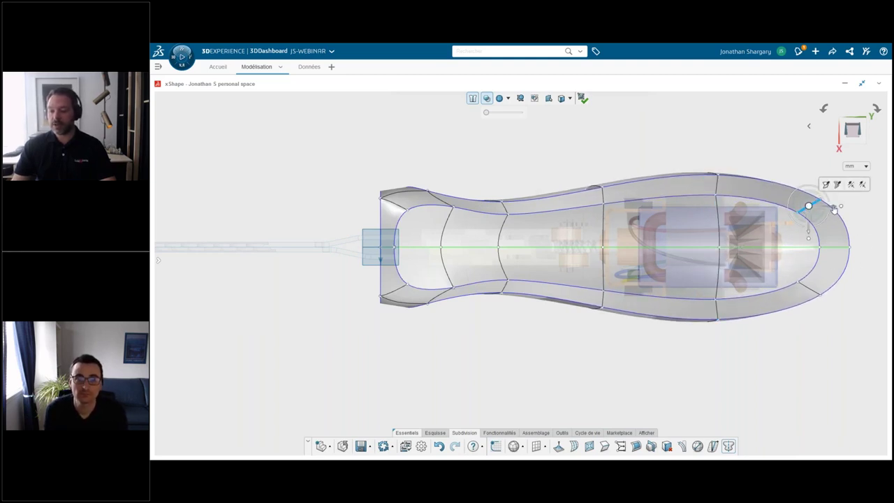
left_click_drag(835, 210, 819, 211)
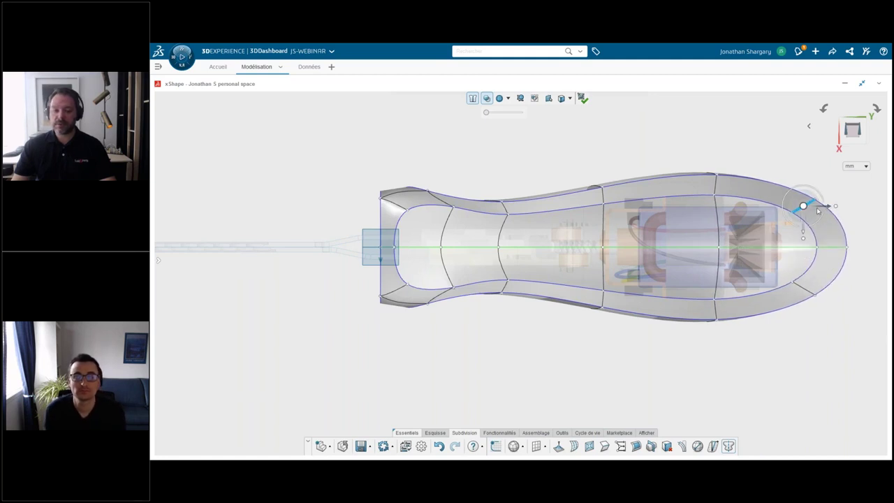
left_click(453, 289)
left_click_drag(454, 310, 452, 289)
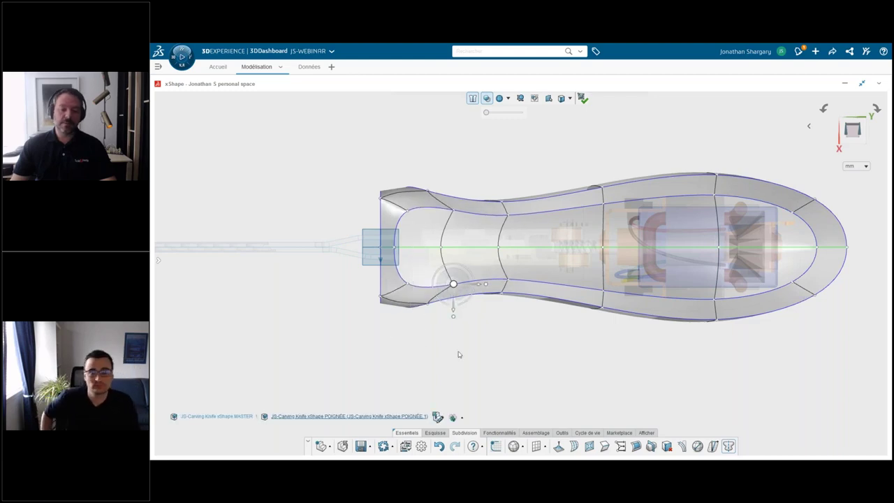
mouse_move(457, 355)
middle_mouse_down()
mouse_move(437, 418)
mouse_move(442, 347)
middle_mouse_up()
- Hide the construction plane and axis by choosing a view mode from the Afficher display tools
scroll(443, 347, "up", 3)
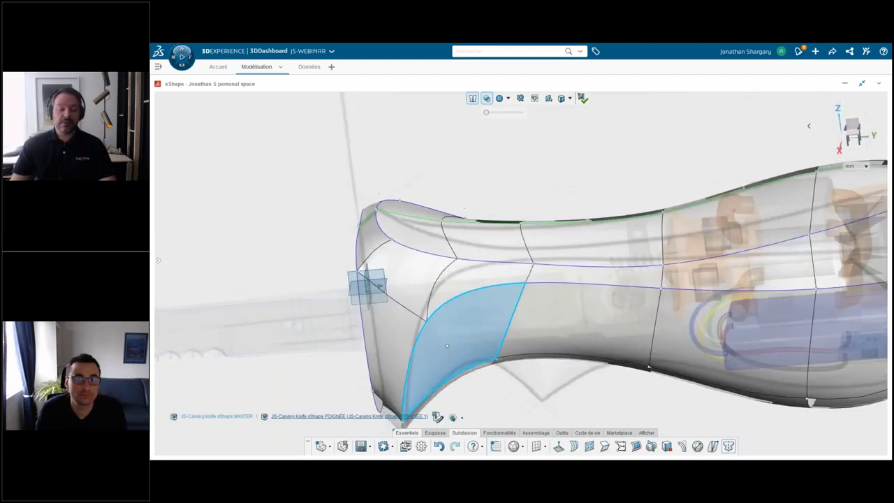
scroll(447, 345, "up", 2)
middle_click_drag(447, 345, 453, 322)
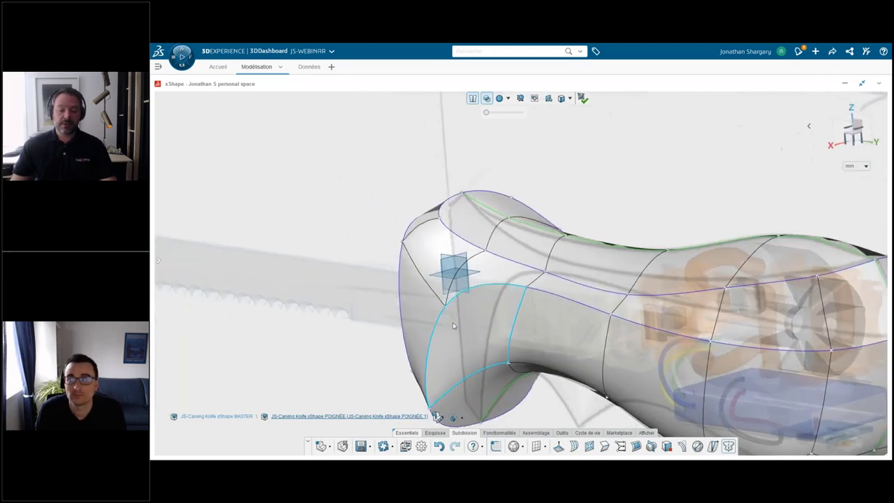
left_click(646, 433)
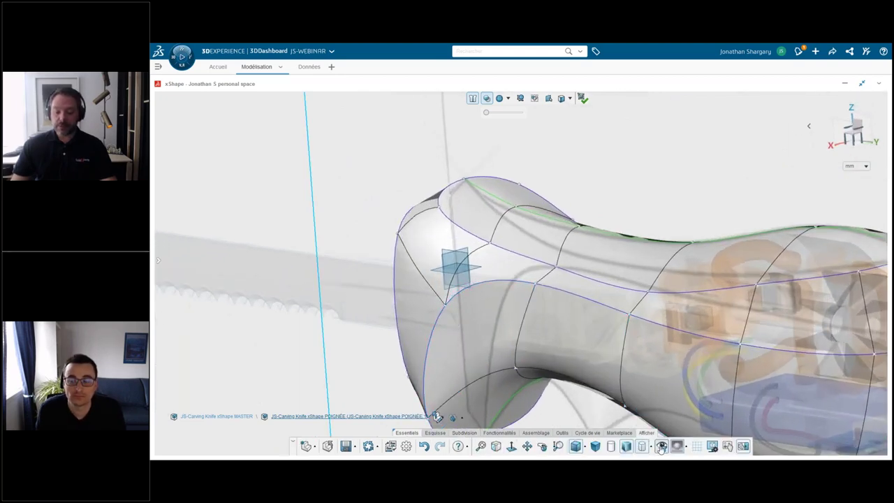
left_click(651, 445)
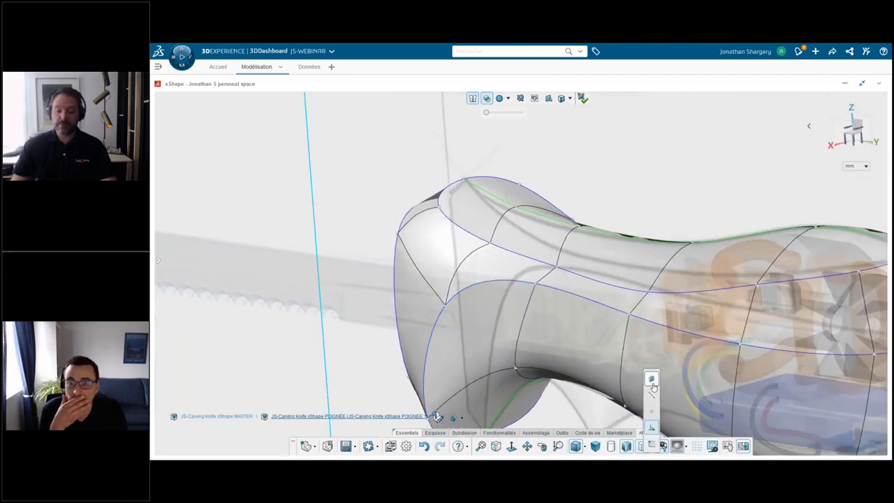
left_click(652, 380)
scroll(478, 303, "up", 1)
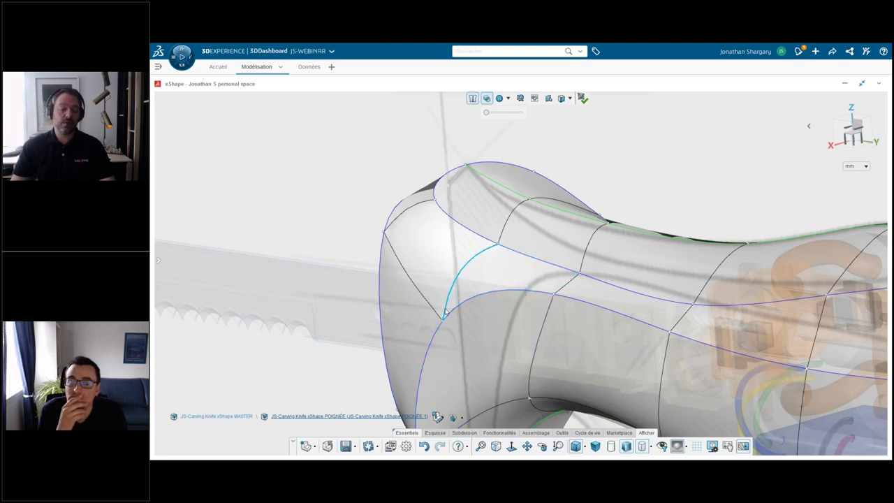
- Orbit to inspect the reshaped handle from the front and a three-quarter angle
middle_click_drag(455, 313, 554, 299)
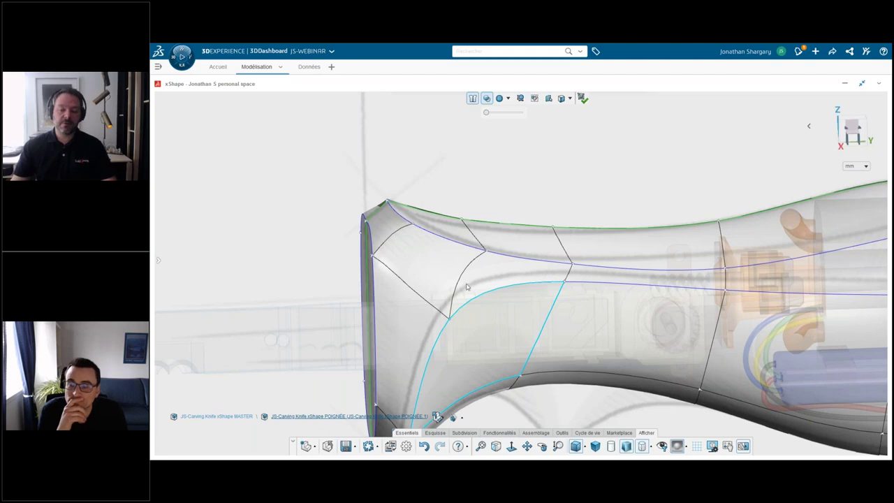
left_click(518, 321)
mouse_move(518, 321)
middle_mouse_down()
mouse_move(556, 315)
mouse_move(577, 338)
mouse_move(608, 339)
middle_mouse_up()
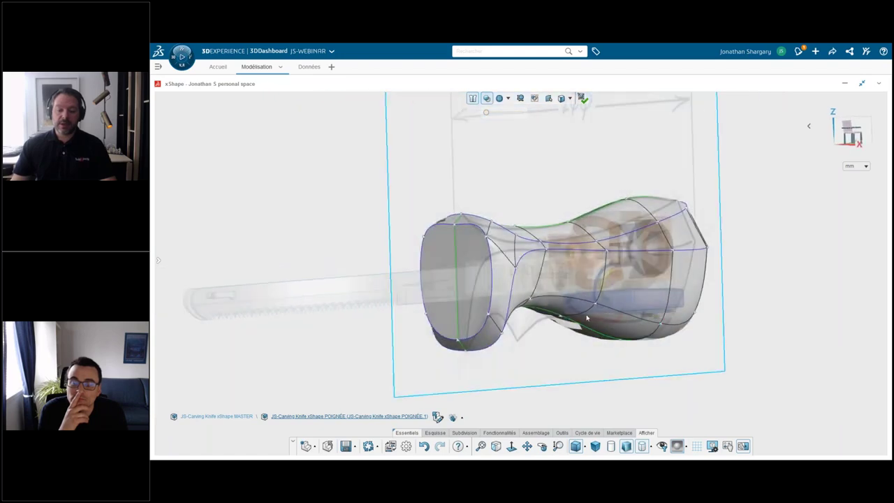
- Select the face loop around the handle's neck and reshape it toward a pointed top
scroll(594, 267, "up", 1)
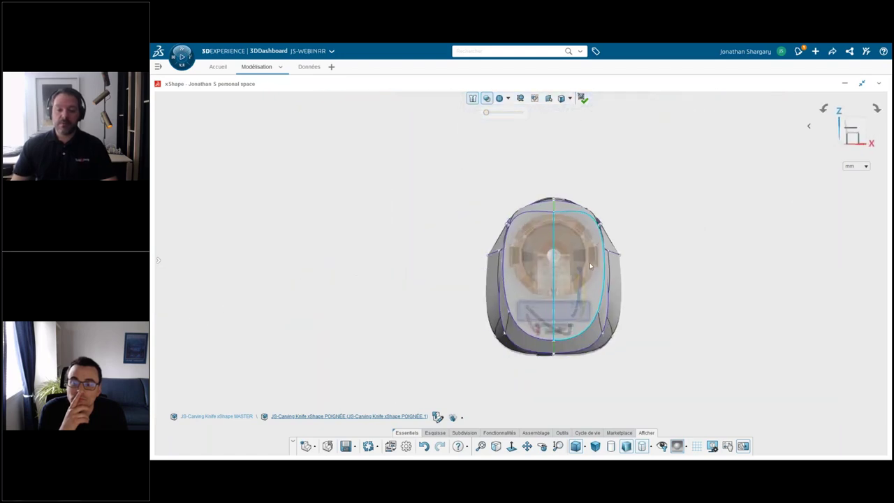
scroll(592, 260, "up", 1)
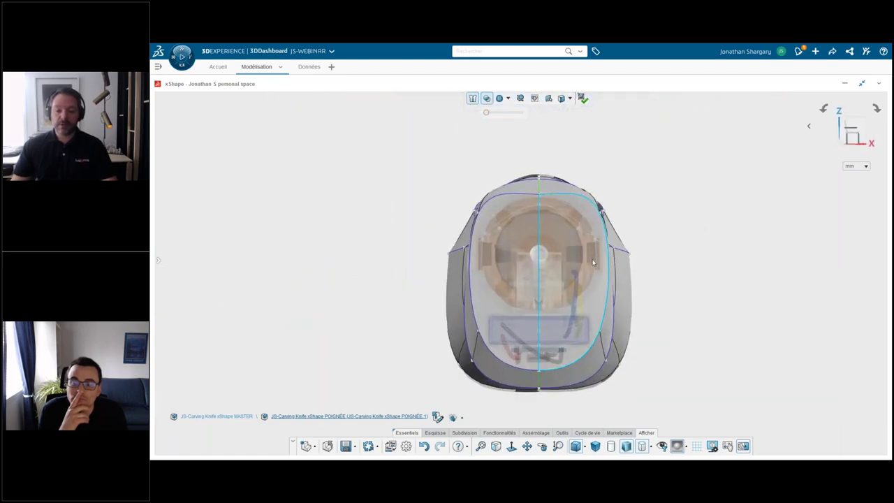
left_click(591, 196)
left_click(563, 192)
scroll(604, 209, "up", 1)
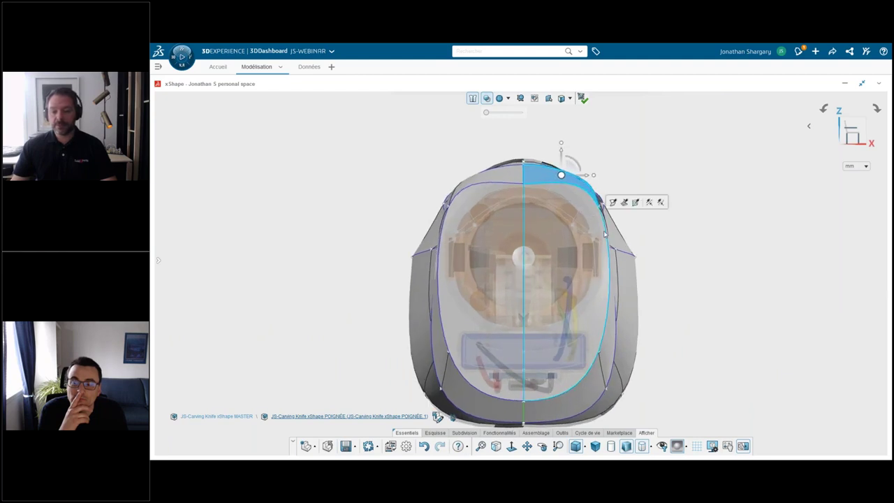
middle_click_drag(607, 229, 478, 286)
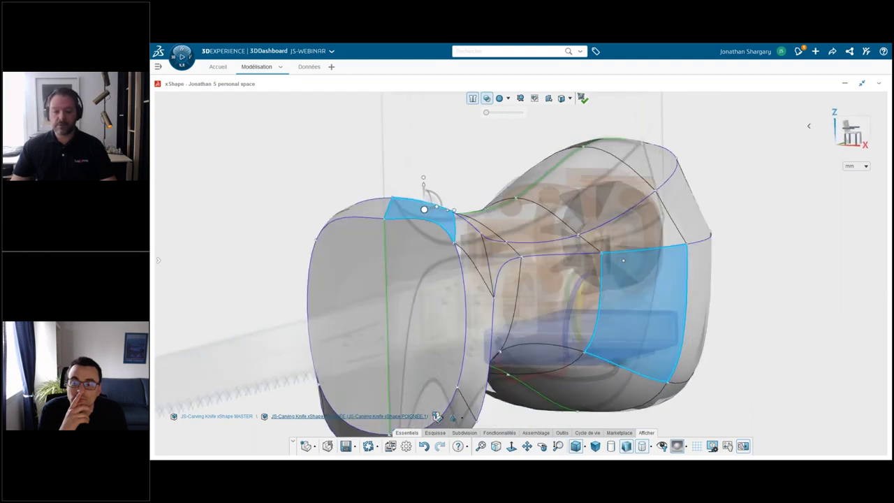
double_click(478, 287)
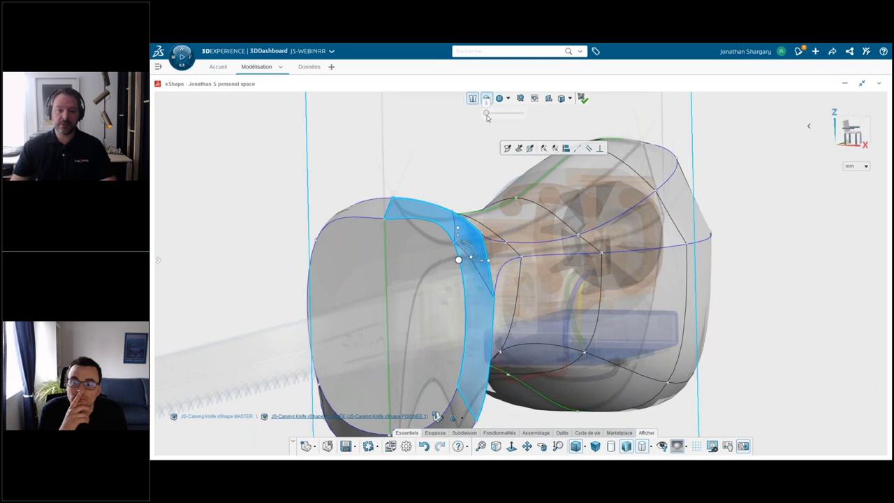
middle_click_drag(515, 244, 545, 292)
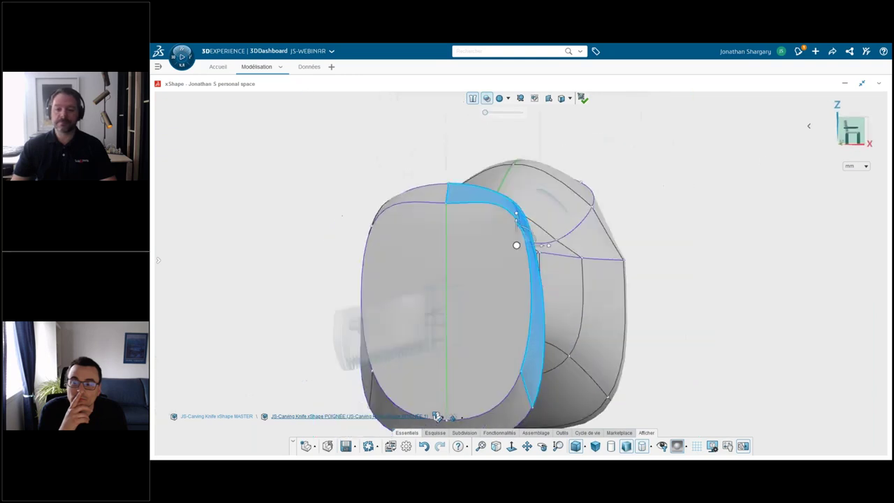
scroll(544, 292, "down", 2)
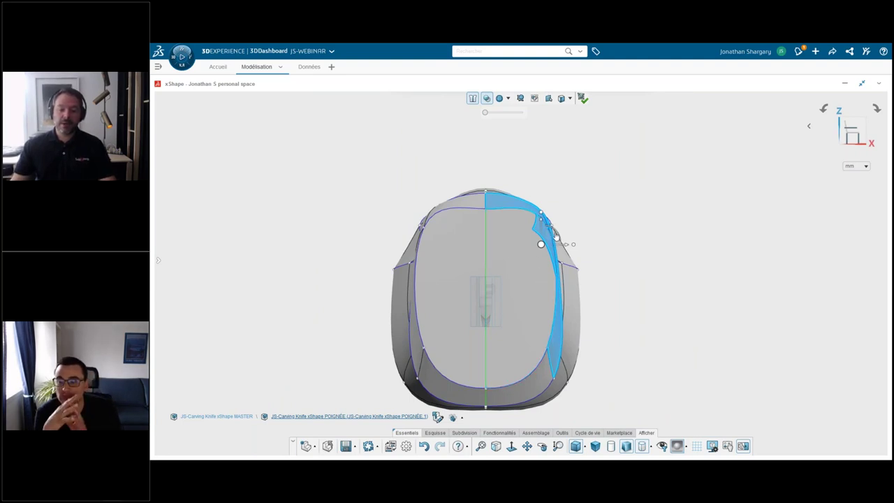
left_click_drag(557, 235, 560, 240)
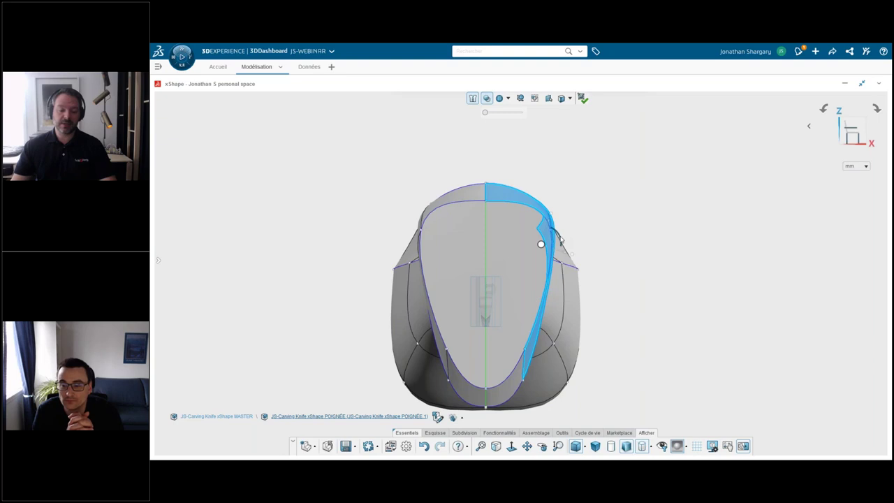
left_click_drag(560, 240, 562, 243)
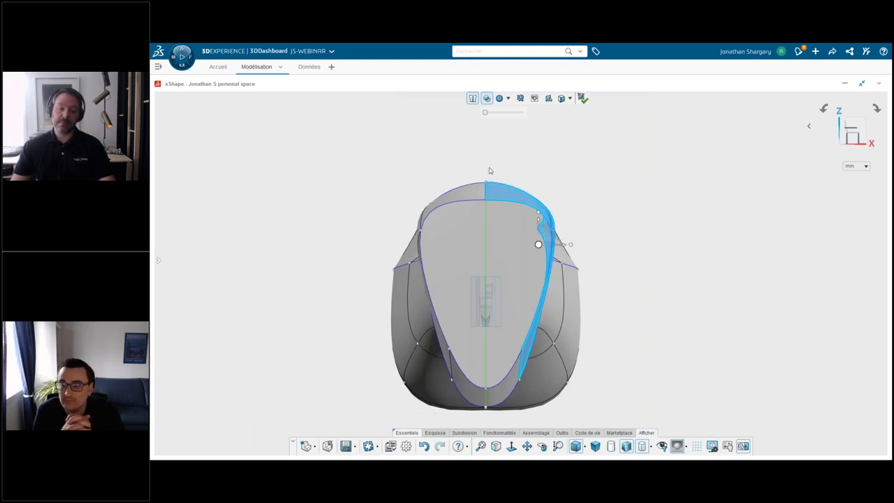
key("Escape")
- Raise the front profile's top vertex about 3.7 and push its upper side edge out about 2.49
left_click(486, 187)
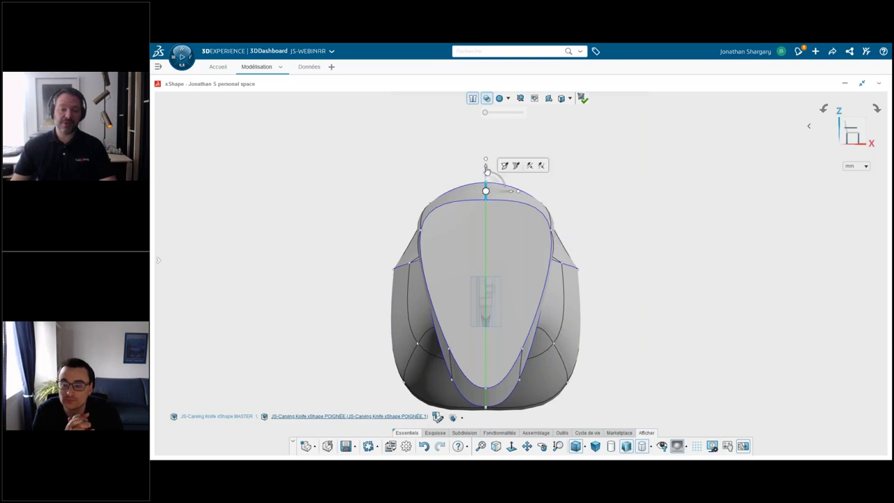
left_click_drag(487, 170, 487, 177)
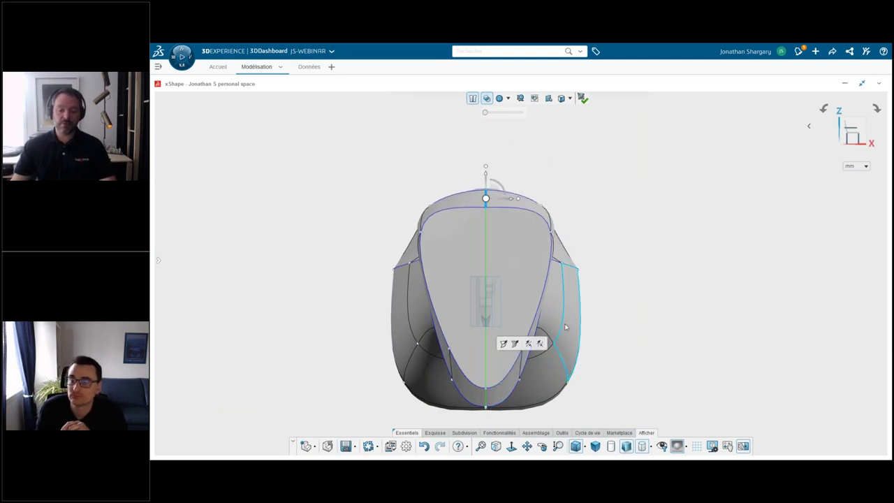
left_click(553, 230)
left_click_drag(575, 234, 583, 233)
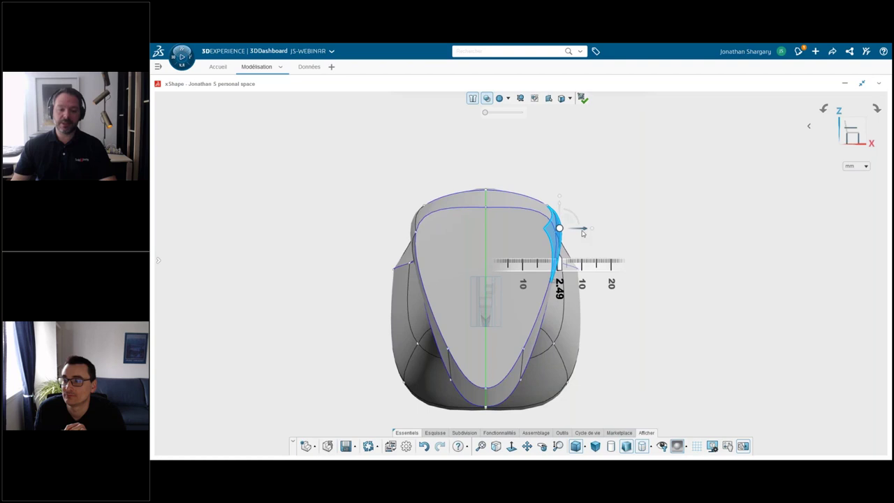
left_click(647, 336)
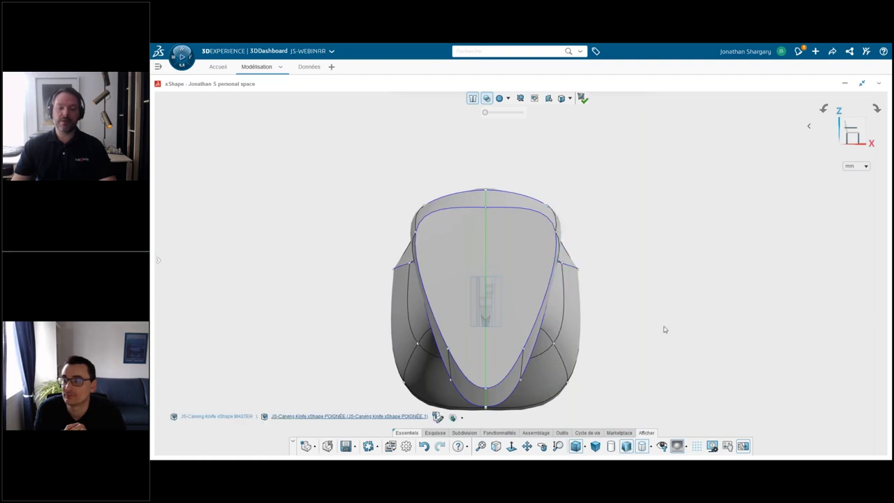
mouse_move(798, 267)
middle_mouse_down()
mouse_move(703, 274)
mouse_move(827, 225)
middle_mouse_up()
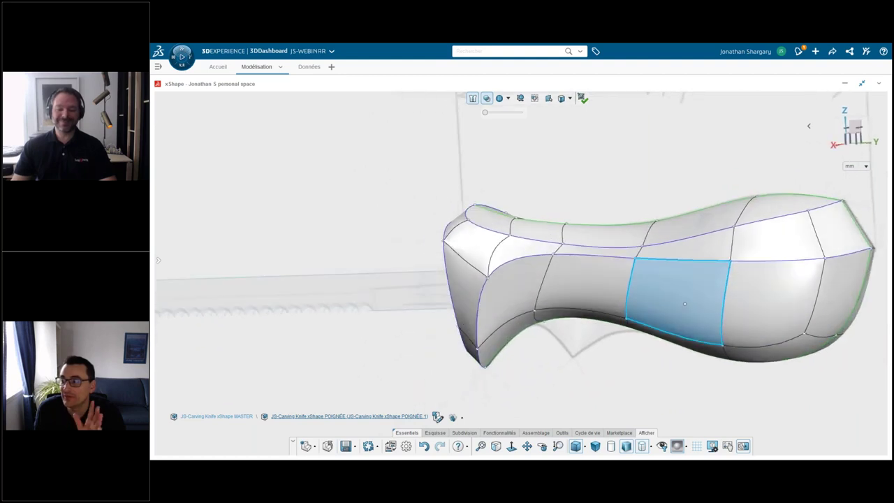
- Lift one bottom edge of the handle and pull the lower rear edge down to about 10.255
middle_click_drag(828, 225, 734, 272)
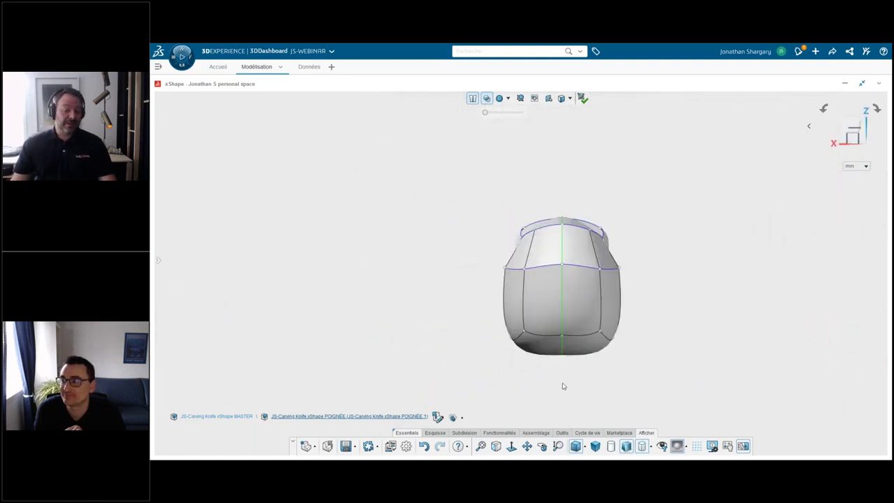
scroll(564, 386, "up", 3)
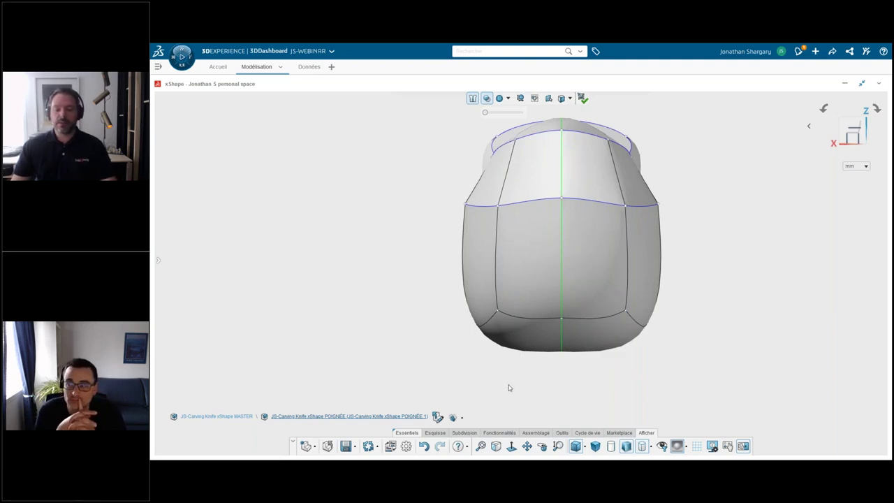
mouse_move(510, 386)
middle_mouse_down()
mouse_move(559, 378)
mouse_move(580, 350)
middle_mouse_up()
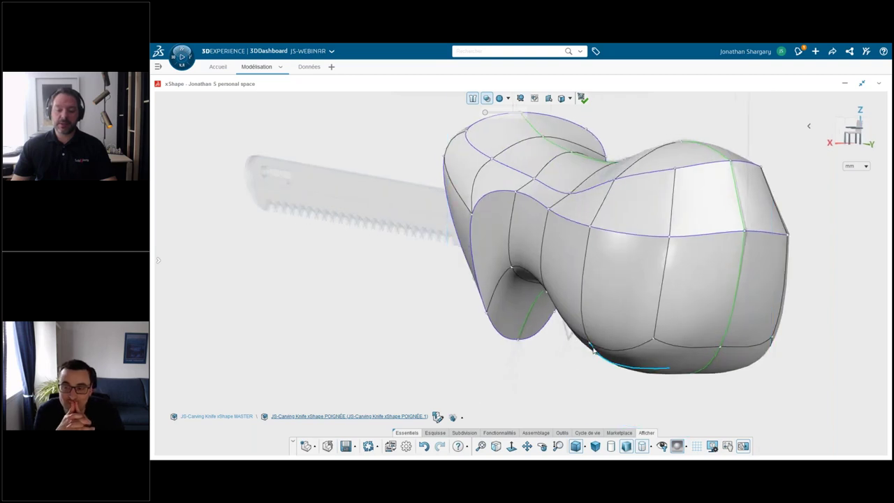
left_click(600, 343)
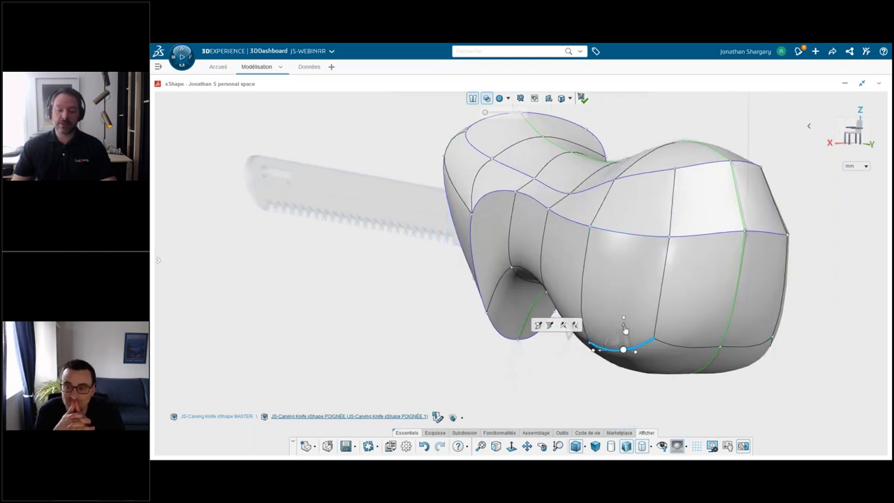
mouse_move(624, 327)
left_mouse_down()
mouse_move(626, 309)
mouse_move(666, 324)
left_mouse_up()
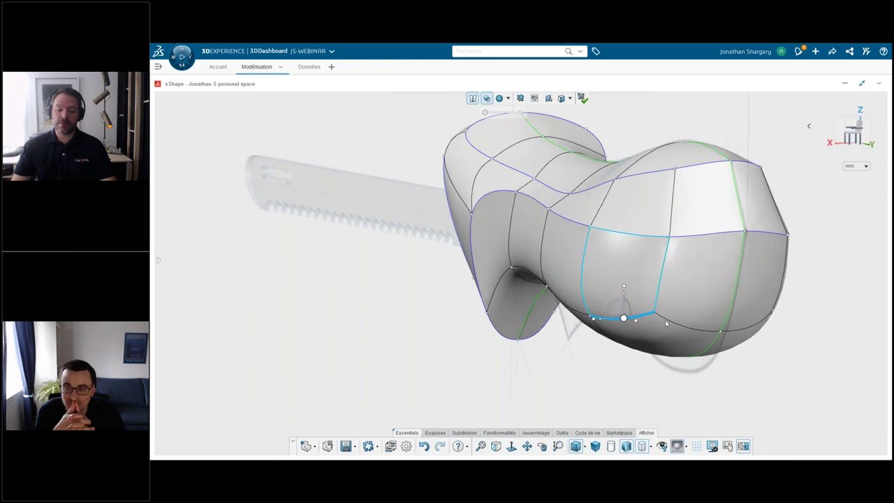
left_click(701, 357)
left_click_drag(699, 336, 694, 367)
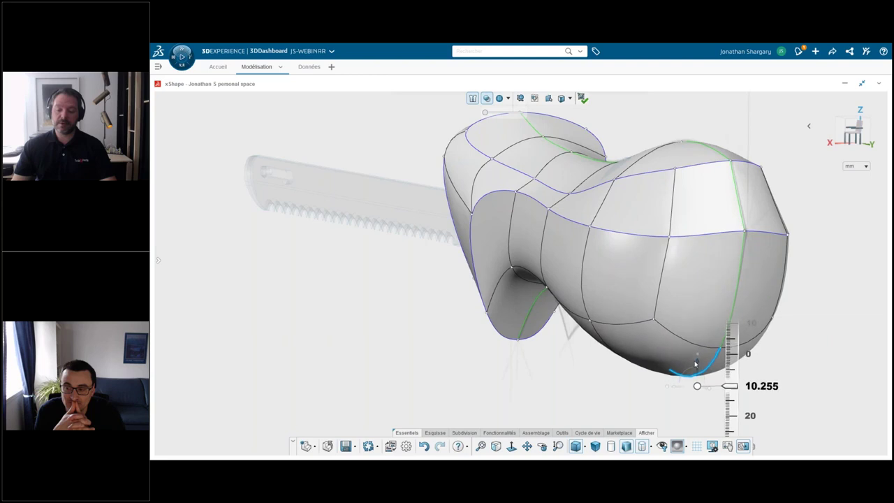
left_click_drag(853, 137, 858, 136)
- Check front and side views, adjust the handle's transparency, and select the face under the finger groove
left_click(854, 134)
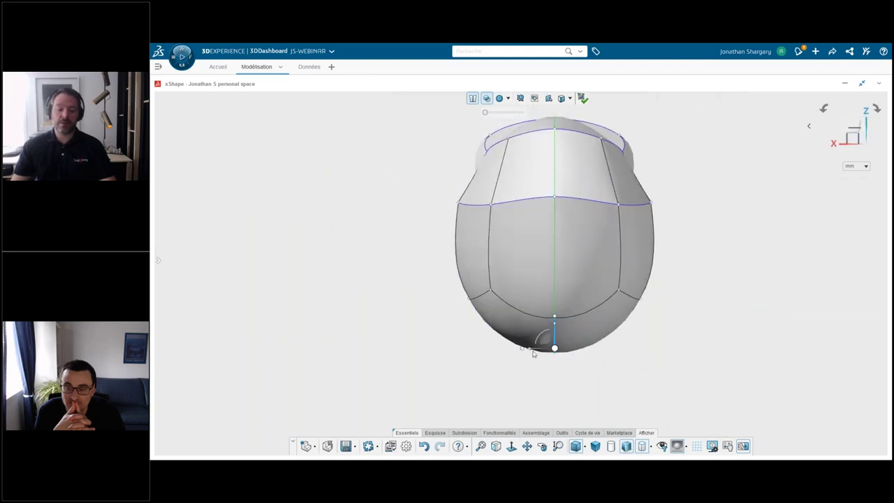
left_click(842, 149)
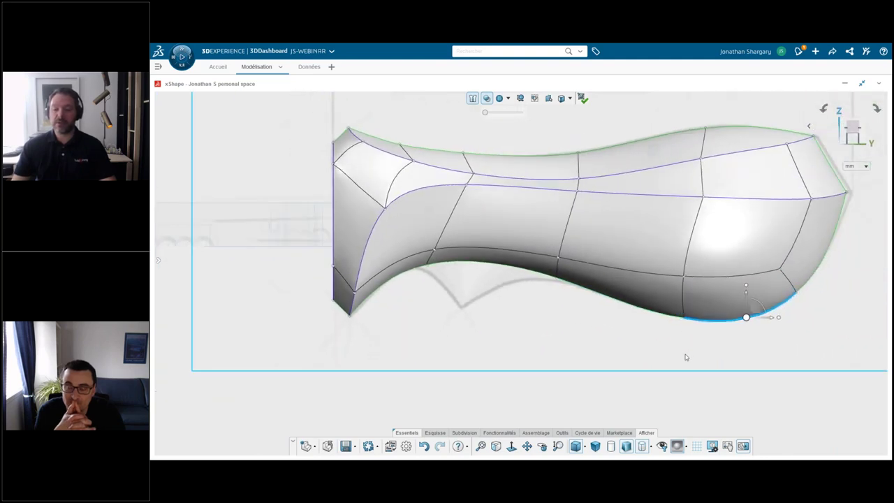
mouse_move(485, 113)
left_mouse_down()
mouse_move(503, 117)
mouse_move(474, 118)
left_mouse_up()
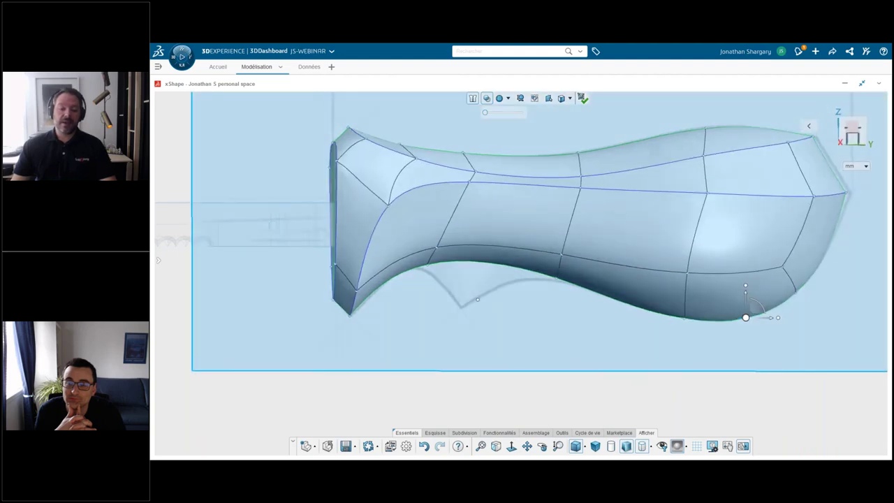
mouse_move(476, 143)
middle_mouse_down()
mouse_move(459, 284)
mouse_move(486, 293)
middle_mouse_up()
scroll(485, 293, "up", 2)
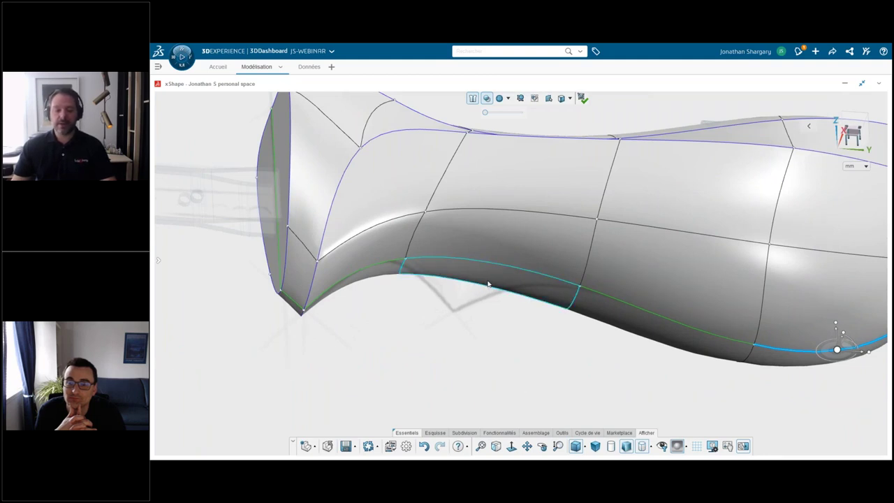
left_click(488, 244)
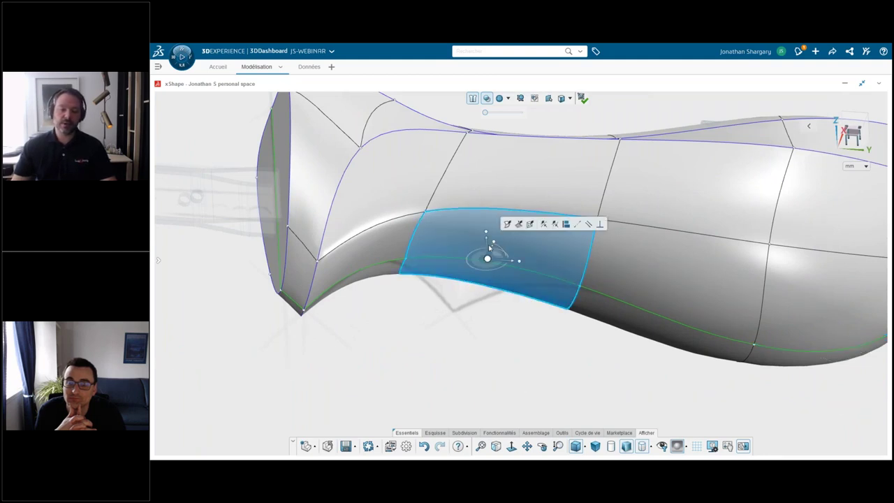
- Extrude the face below the finger groove into a bulge and reposition its two lower faces
left_click_drag(501, 240, 503, 280, "ctrl")
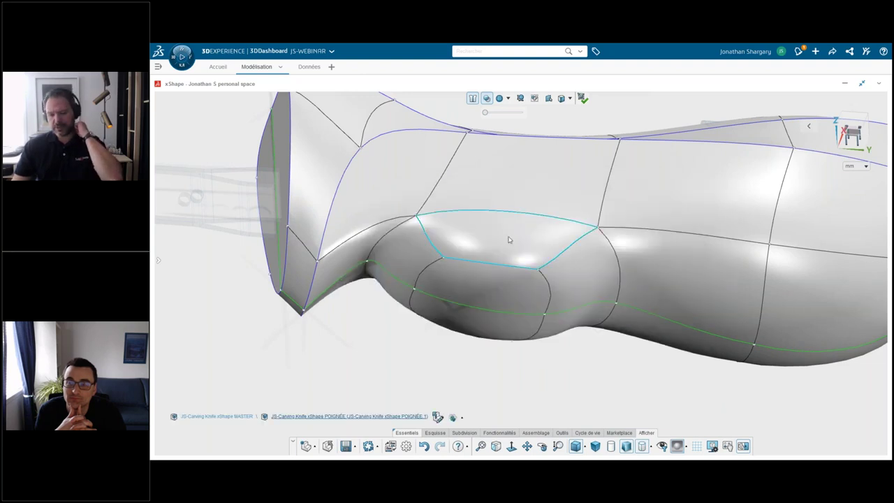
left_click(488, 279)
left_click(479, 326, "ctrl")
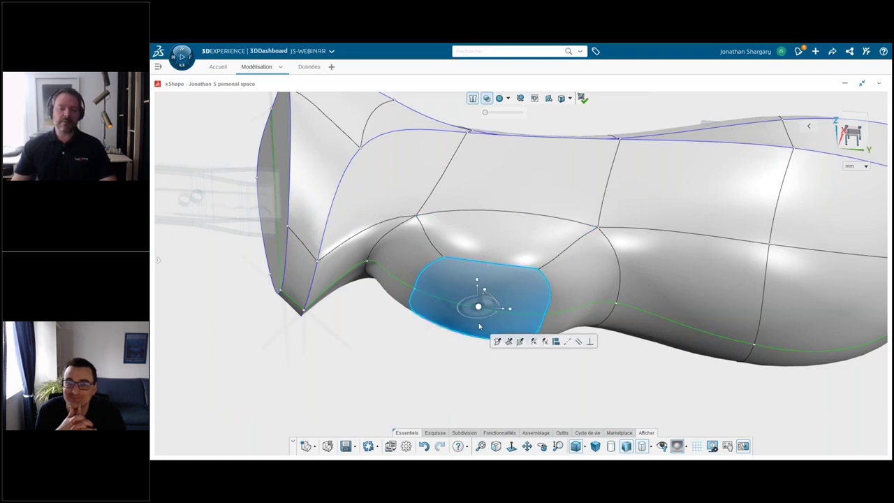
mouse_move(447, 323)
middle_mouse_down()
mouse_move(461, 329)
mouse_move(481, 299)
middle_mouse_up()
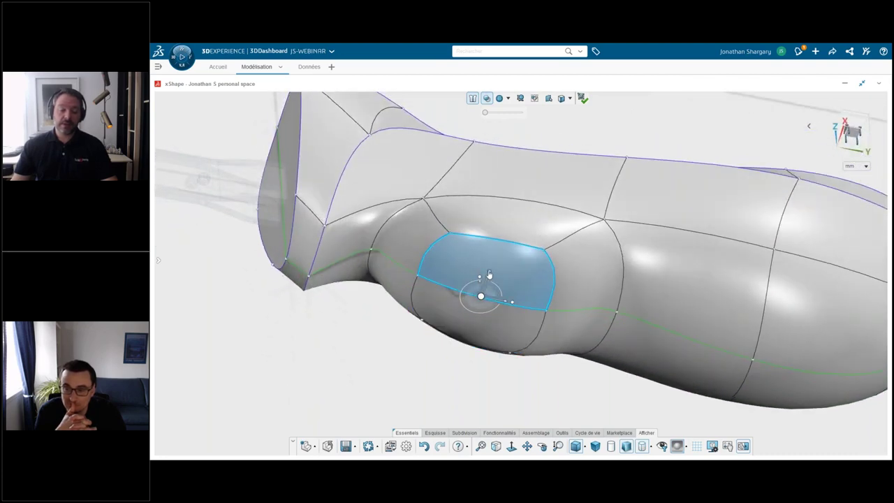
left_click_drag(489, 275, 492, 281)
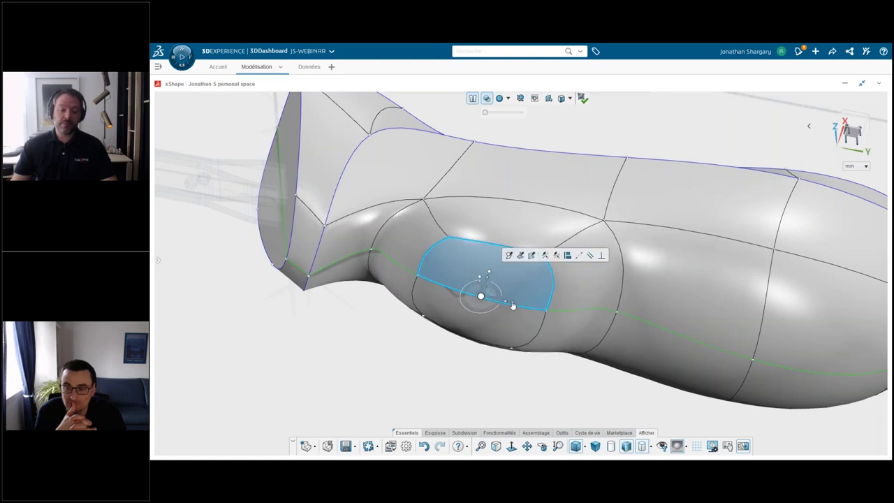
mouse_move(512, 305)
left_mouse_down()
mouse_move(490, 272)
mouse_move(487, 292)
left_mouse_up()
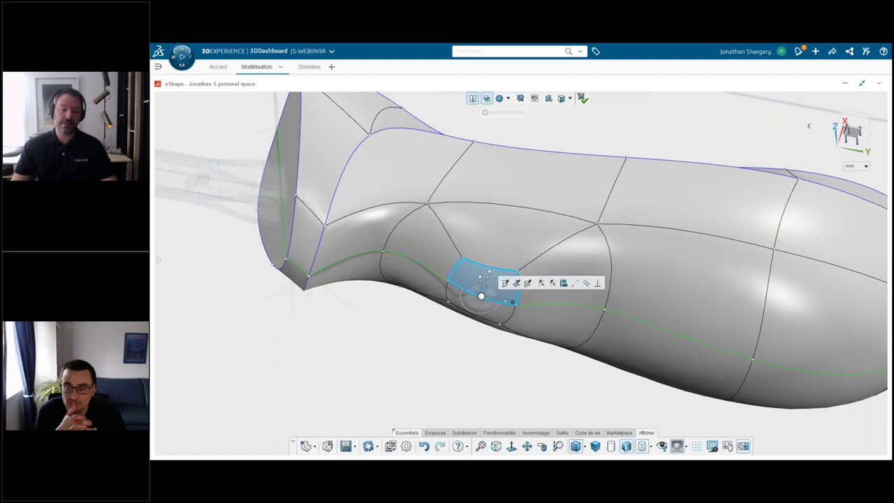
middle_click_drag(488, 294, 516, 312)
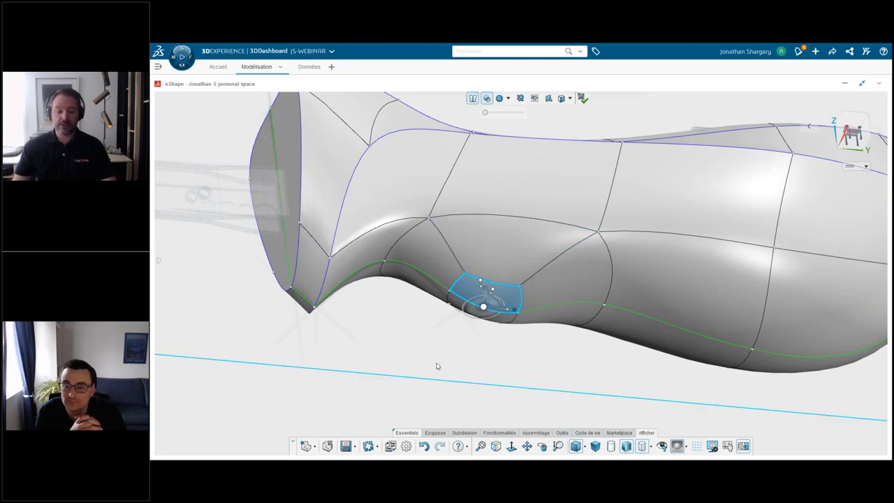
- From a flatter front view, narrow the selected finger-groove face inward
middle_click_drag(476, 346, 455, 376)
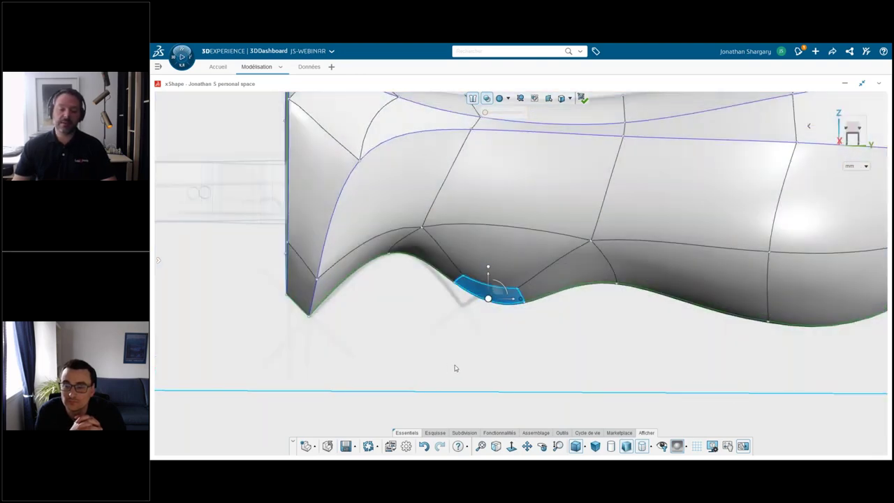
scroll(515, 300, "up", 2)
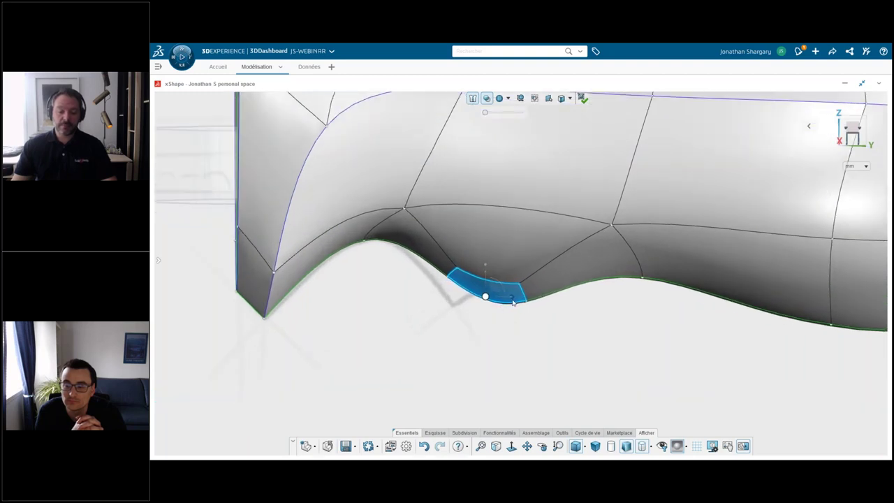
left_click_drag(518, 300, 460, 297)
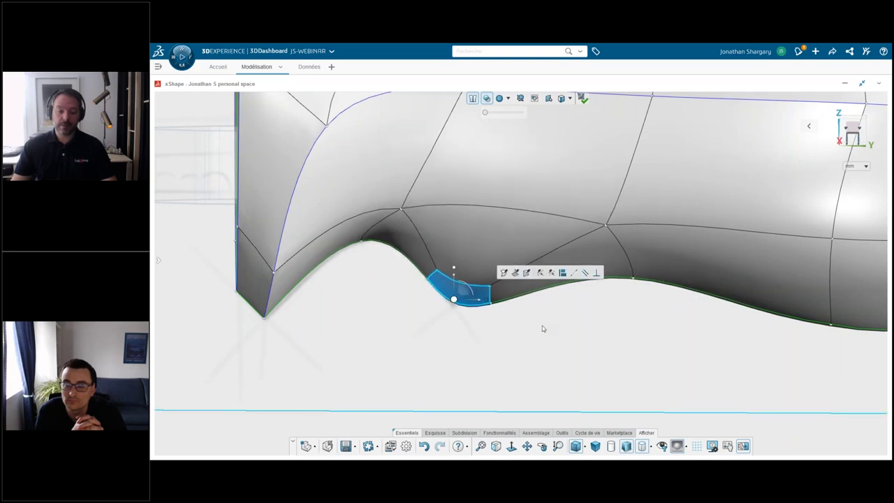
left_click(693, 333)
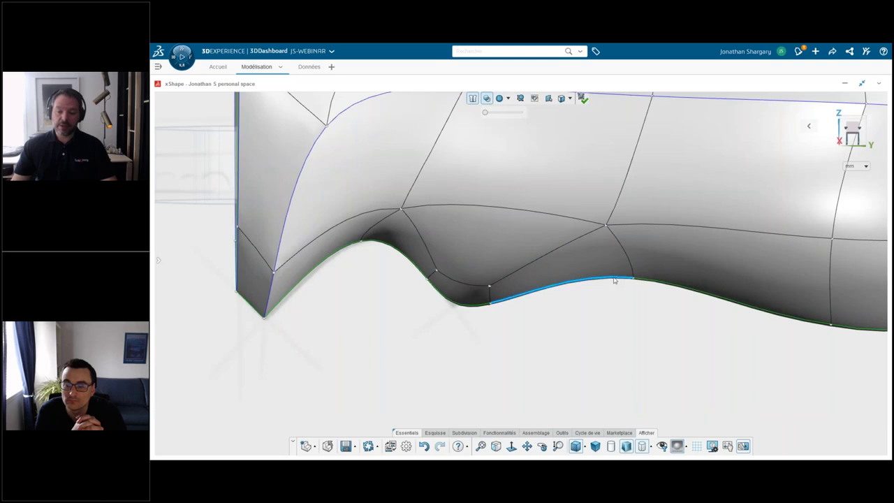
- Make the handle semi-transparent and stretch the groove face slightly
left_click(619, 272)
scroll(619, 273, "down", 2)
scroll(615, 287, "down", 3)
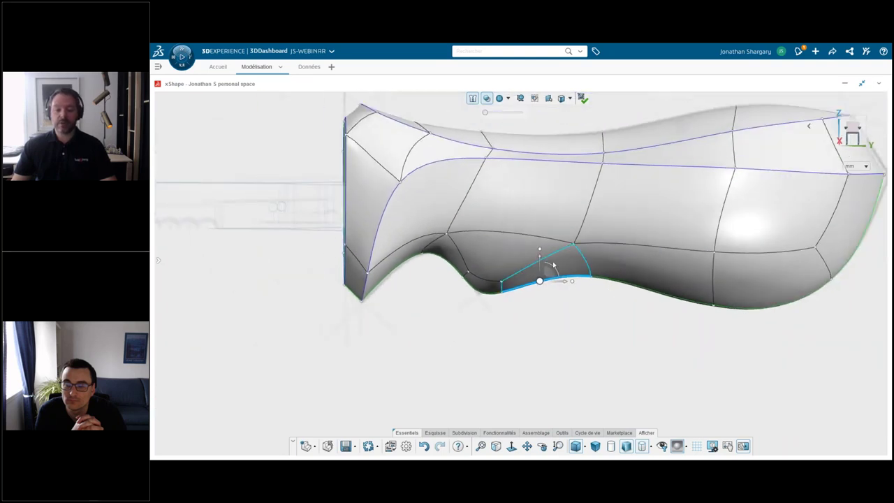
left_click(499, 99)
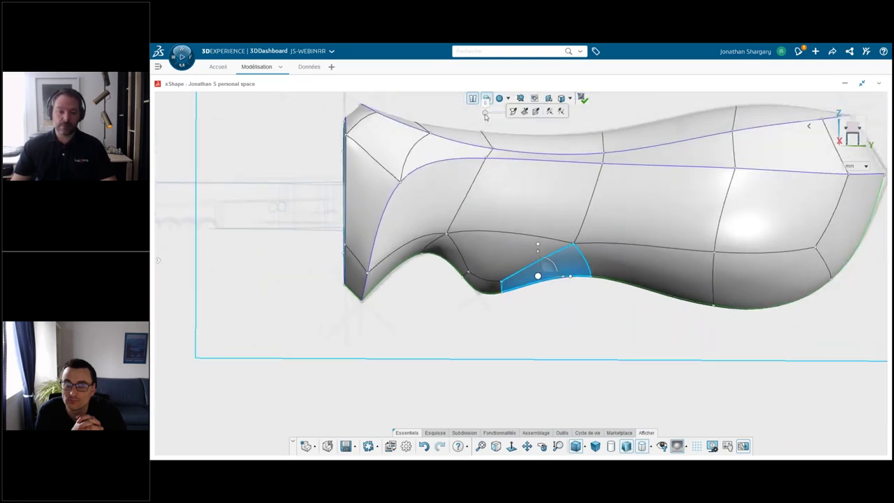
left_click_drag(487, 112, 501, 114)
left_click_drag(548, 267, 545, 269)
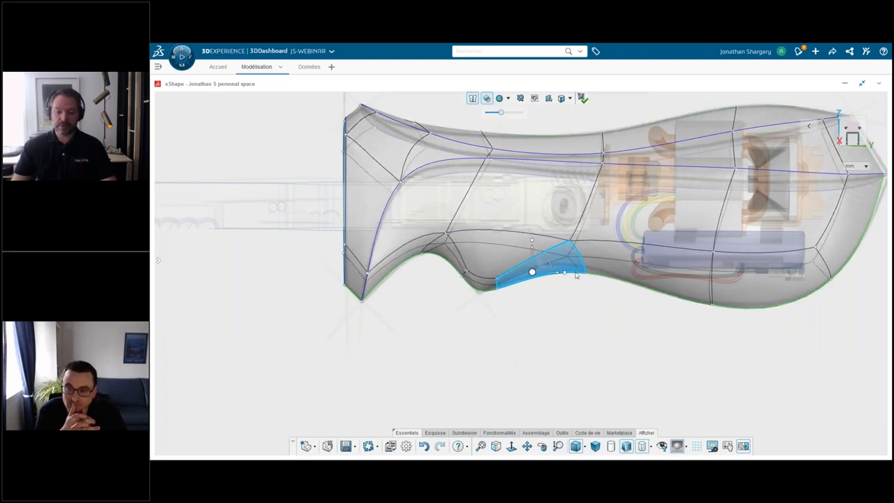
left_click(577, 276)
- Make the handle opaque again and pull the lower groove edge toward the blade end
middle_click_drag(587, 342, 502, 120)
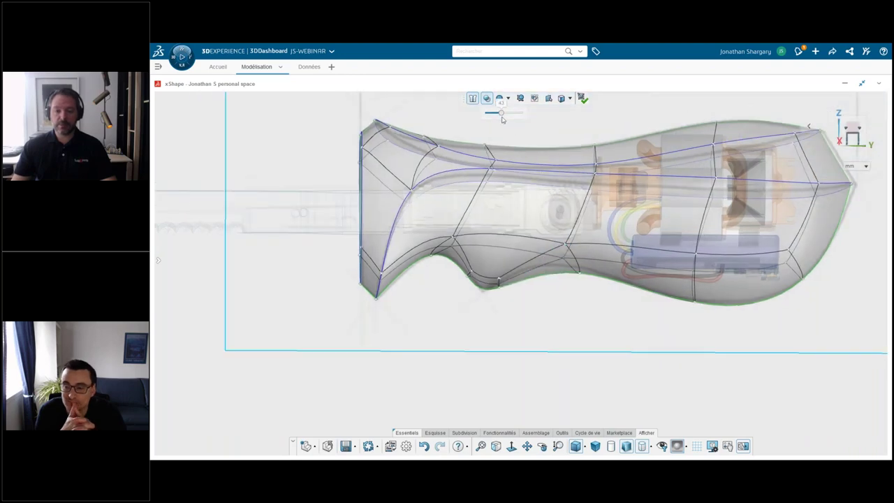
left_click_drag(501, 114, 476, 116)
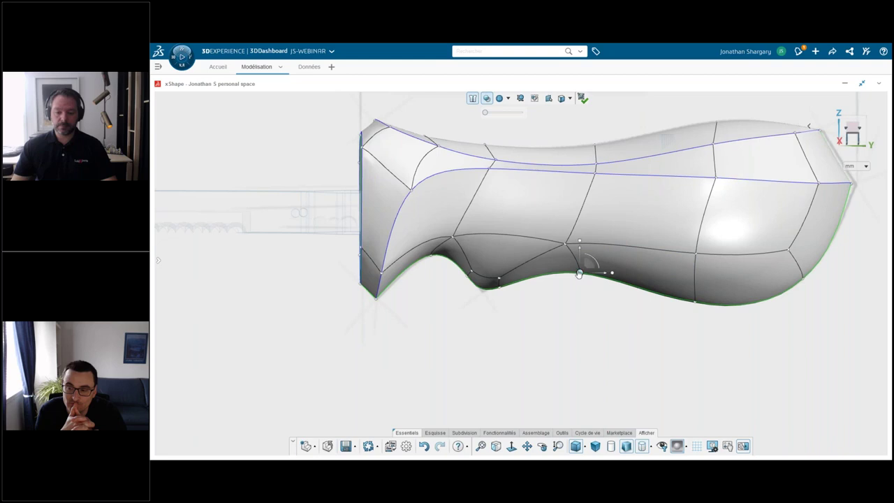
left_click(574, 259)
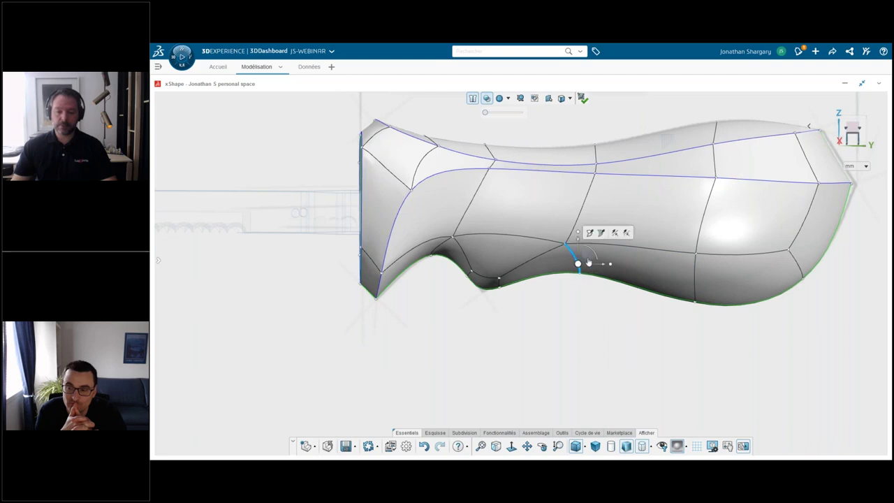
mouse_move(589, 263)
left_mouse_down()
mouse_move(570, 246)
mouse_move(563, 260)
left_mouse_up()
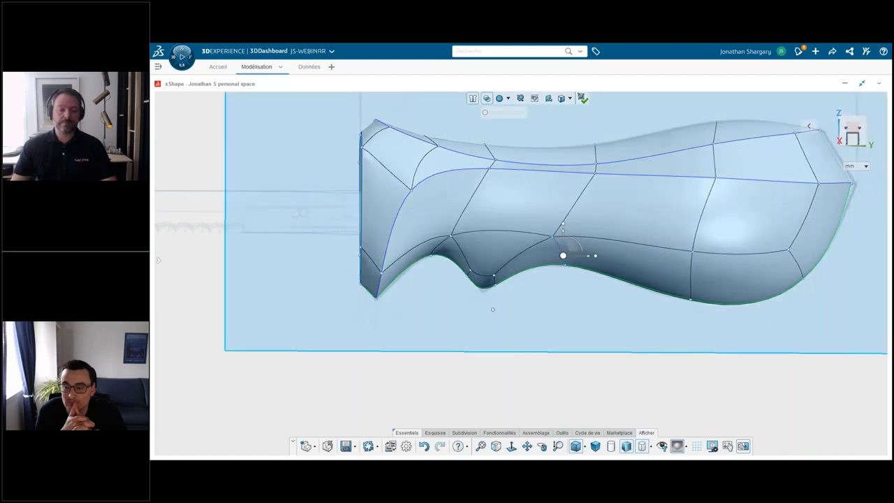
- From a three-quarter view, pull out the edge beside the finger groove, then return to a side view
middle_click_drag(499, 311, 594, 311)
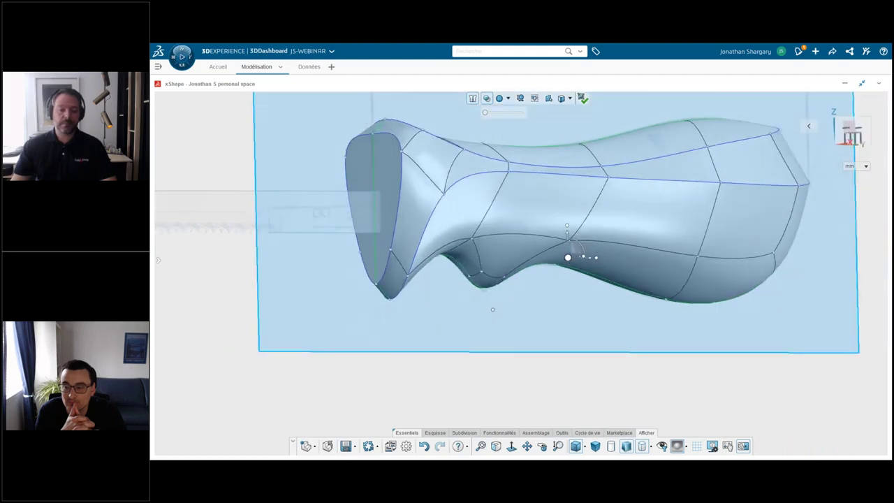
middle_click_drag(503, 279, 511, 278)
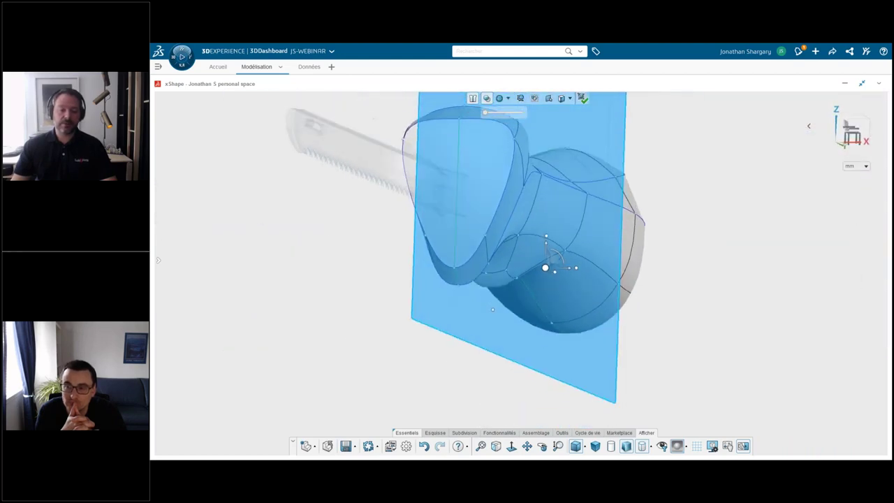
left_click(512, 279)
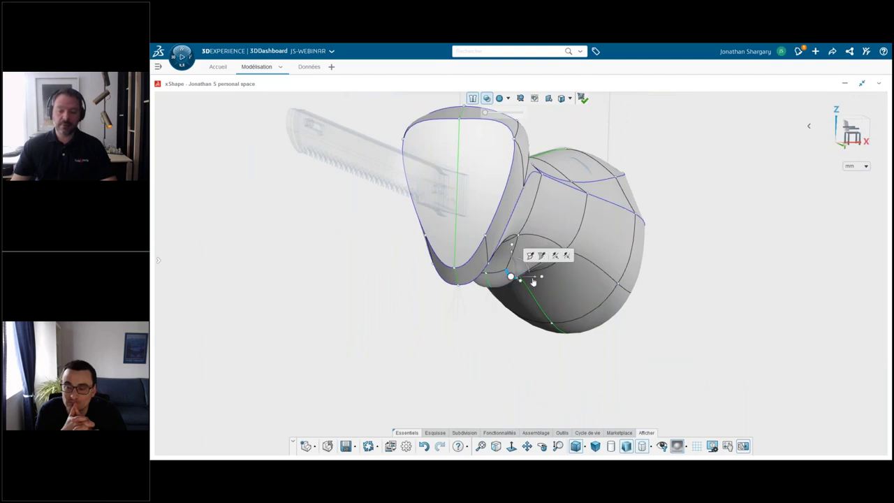
left_click_drag(533, 281, 517, 280)
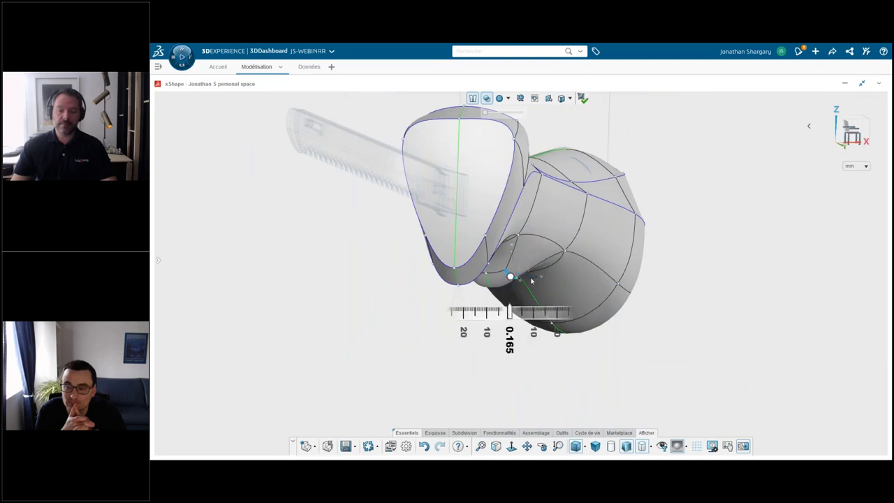
left_click(669, 258)
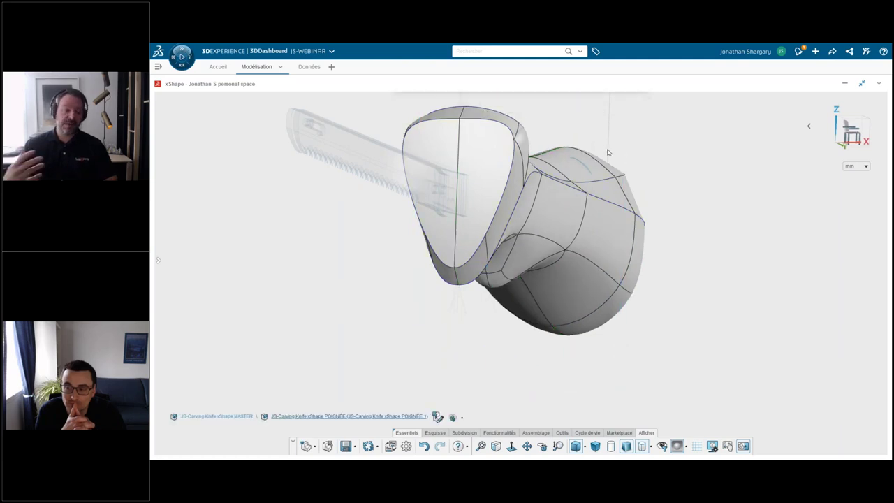
left_click(544, 283)
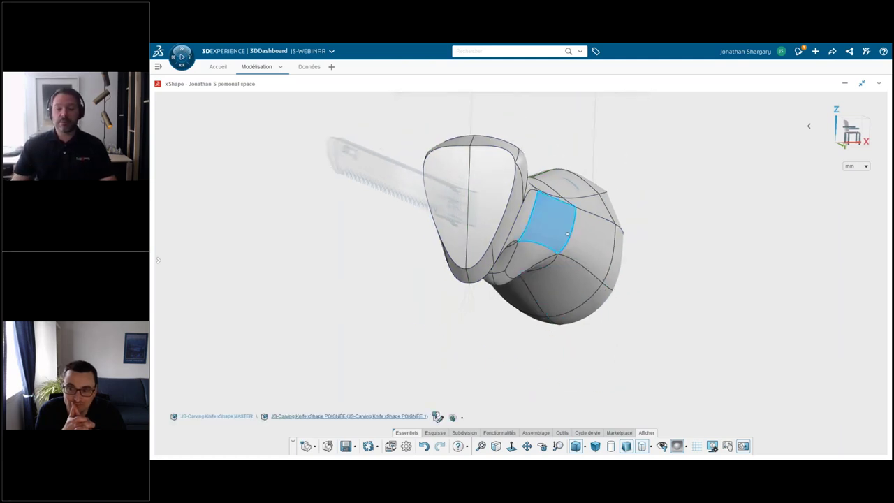
middle_click_drag(545, 283, 567, 234)
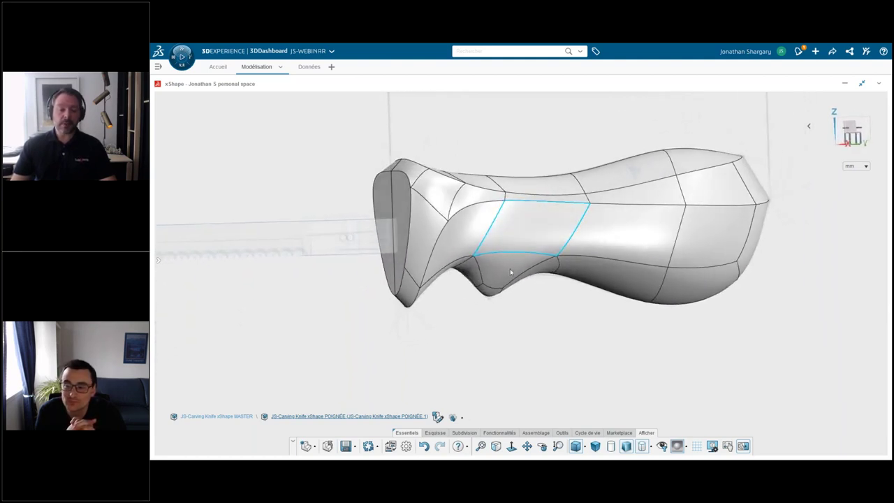
left_click(564, 433)
left_click(586, 445)
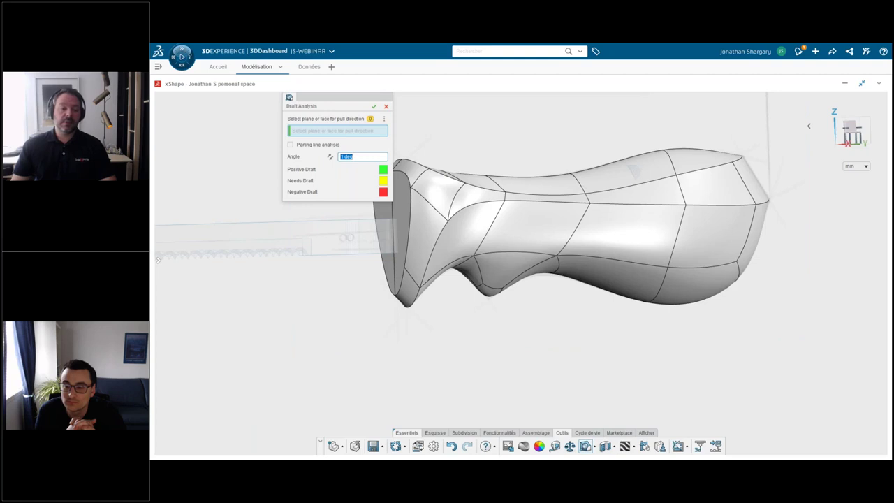
scroll(559, 231, "down", 3)
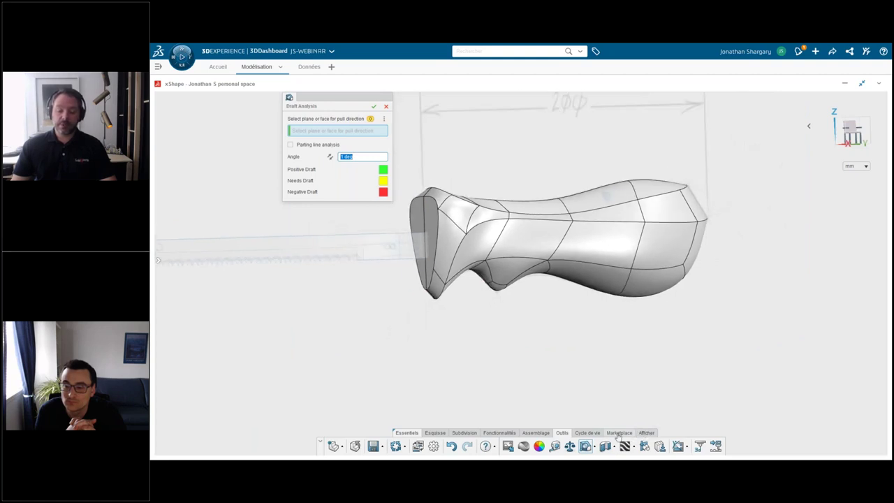
left_click(646, 433)
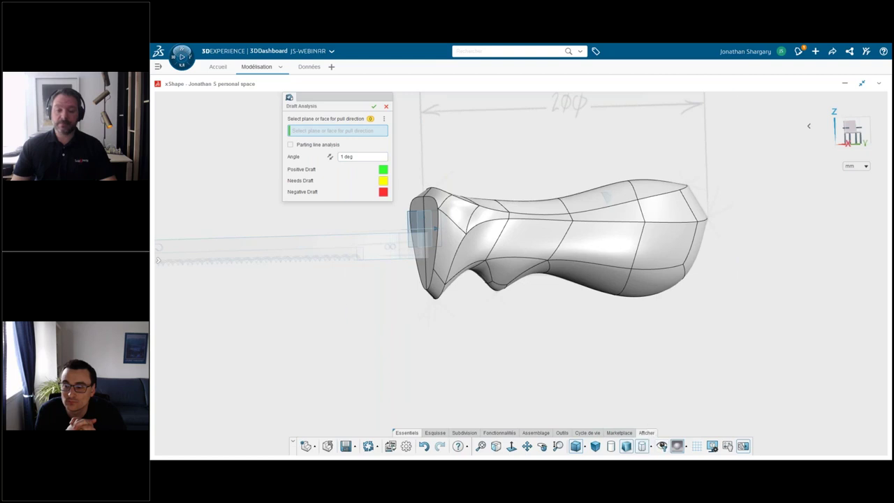
left_click(421, 222)
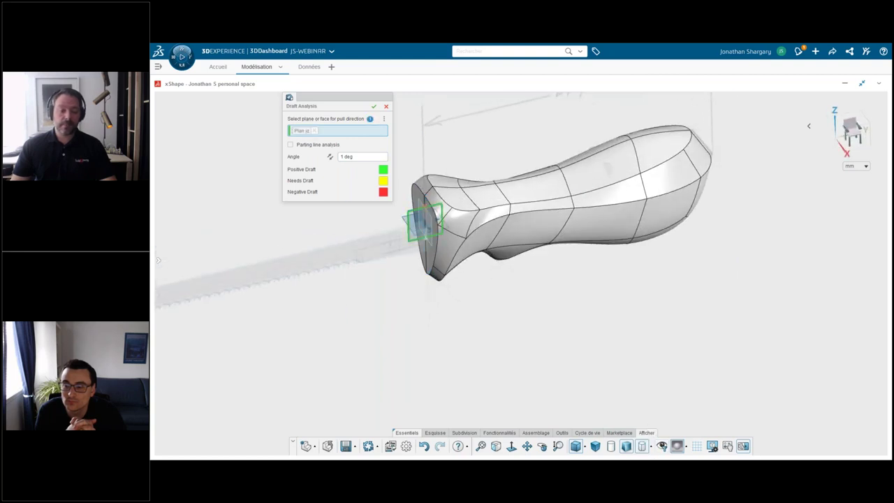
mouse_move(421, 222)
middle_mouse_down()
mouse_move(454, 246)
mouse_move(597, 248)
middle_mouse_up()
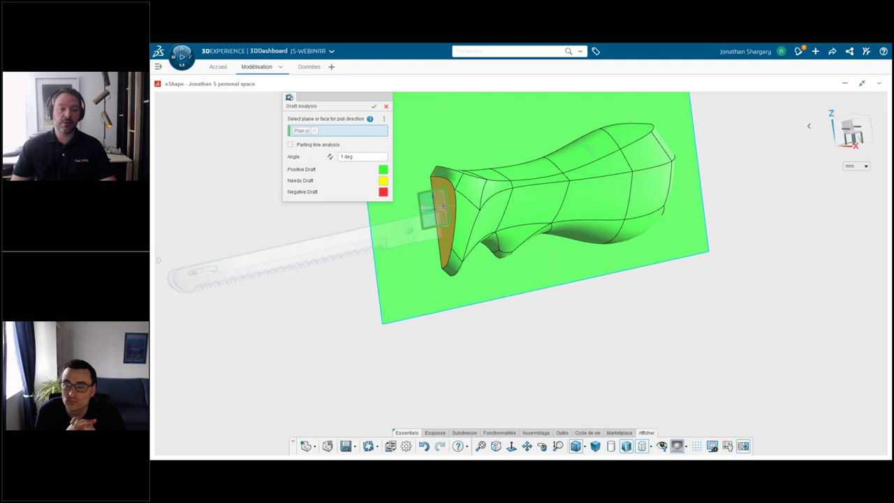
left_click(386, 107)
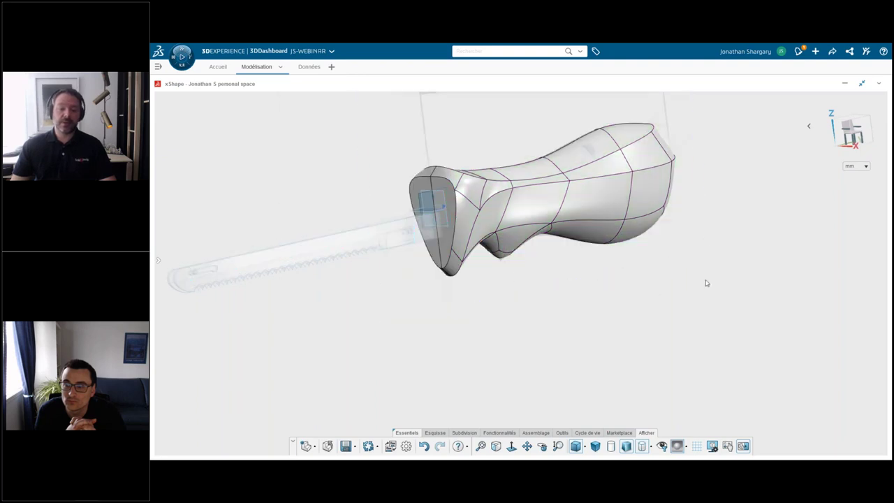
- Snap to a straight side view and select the handle's subdivision body
left_click(866, 133)
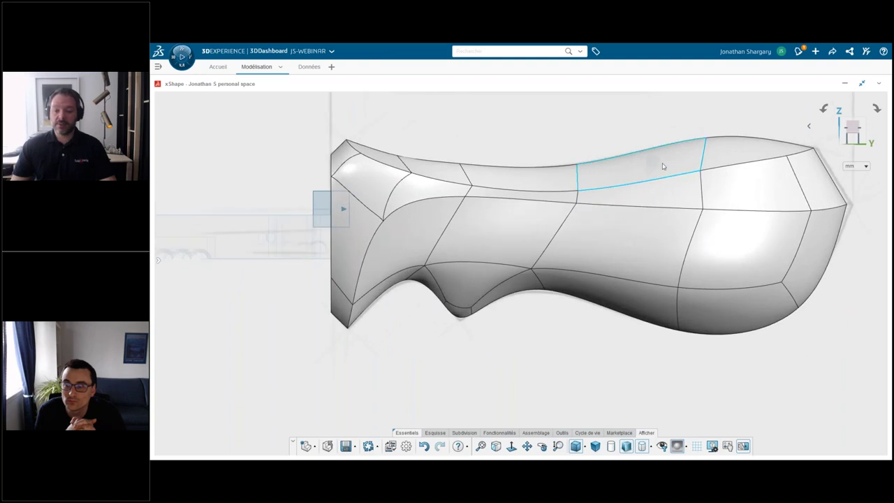
left_click(659, 171)
mouse_move(660, 171)
middle_mouse_down()
mouse_move(653, 210)
mouse_move(601, 203)
mouse_move(622, 206)
middle_mouse_up()
left_click(621, 207)
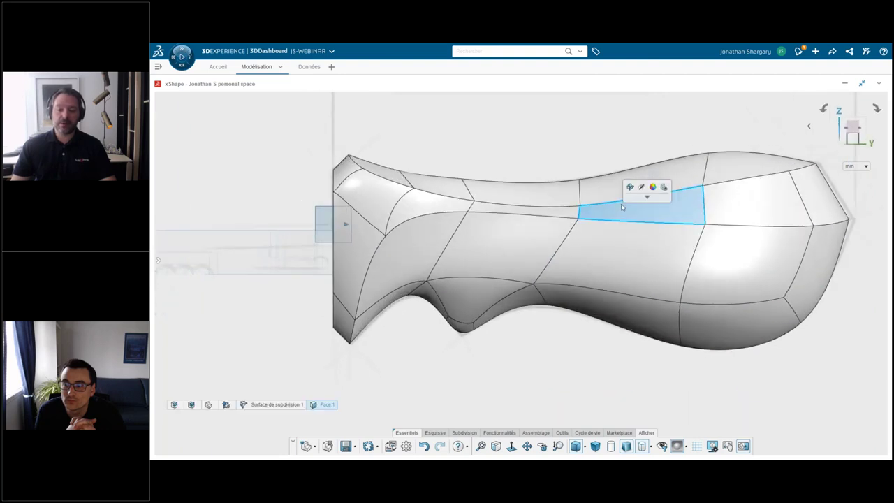
left_click(630, 189)
left_click(629, 190)
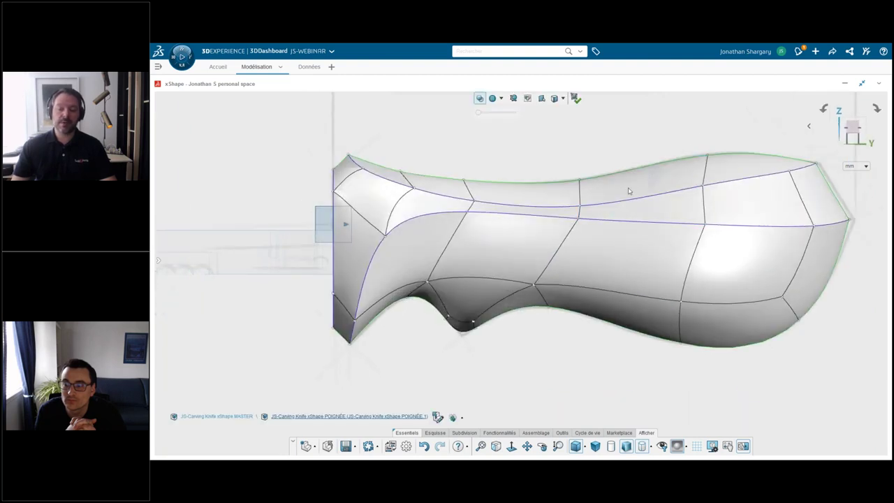
- Raise two top-edge segments by 1.66 and 4.05 and validate
left_click(659, 164)
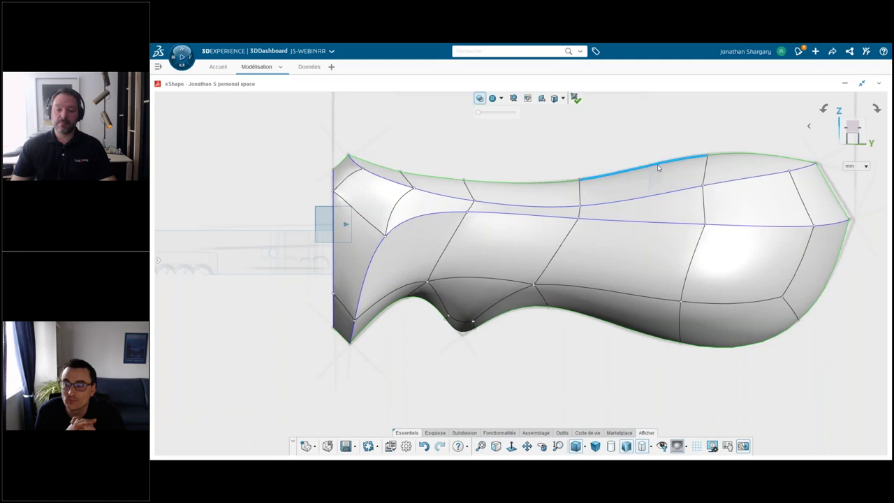
left_click_drag(645, 140, 645, 137)
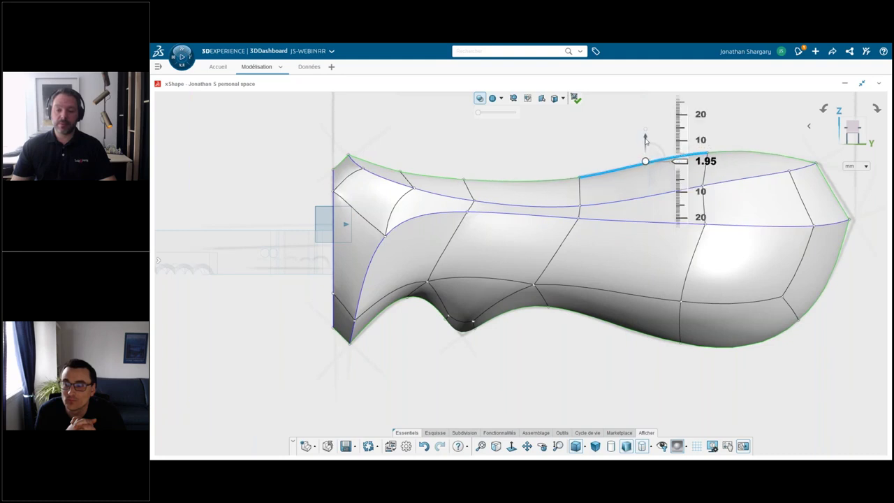
left_click(570, 178)
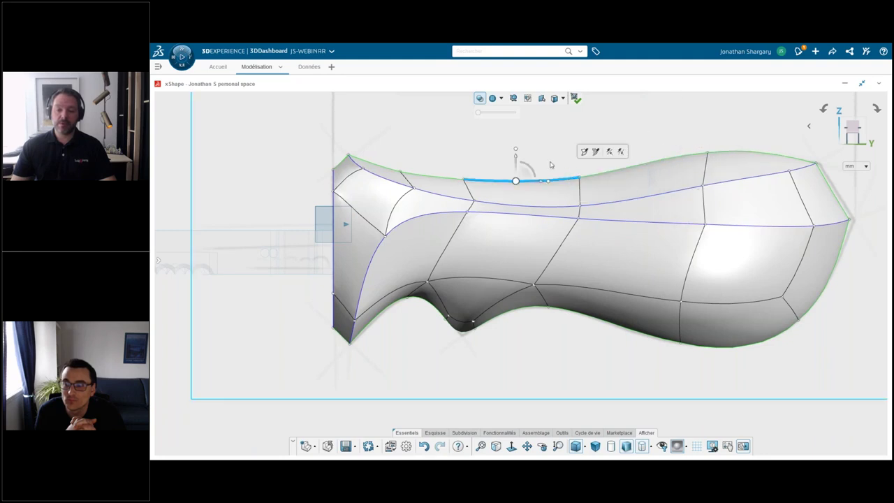
left_click_drag(516, 161, 517, 143)
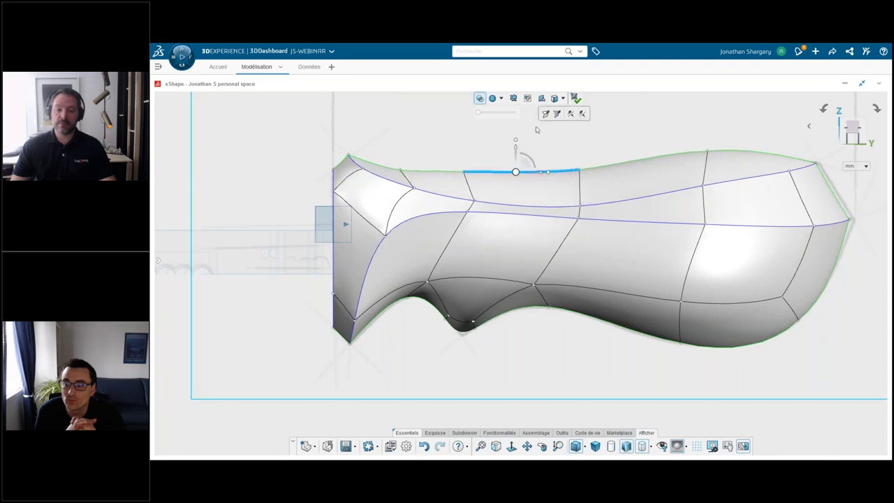
left_click(576, 100)
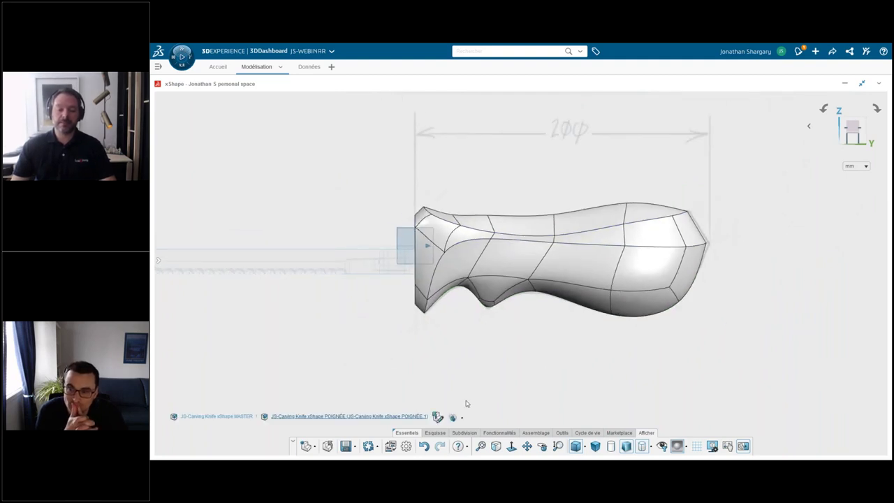
- Save the handle, make JS-Carving Knife xShape MASTER active, and open the ENOVIA Tasks board
left_click(347, 447)
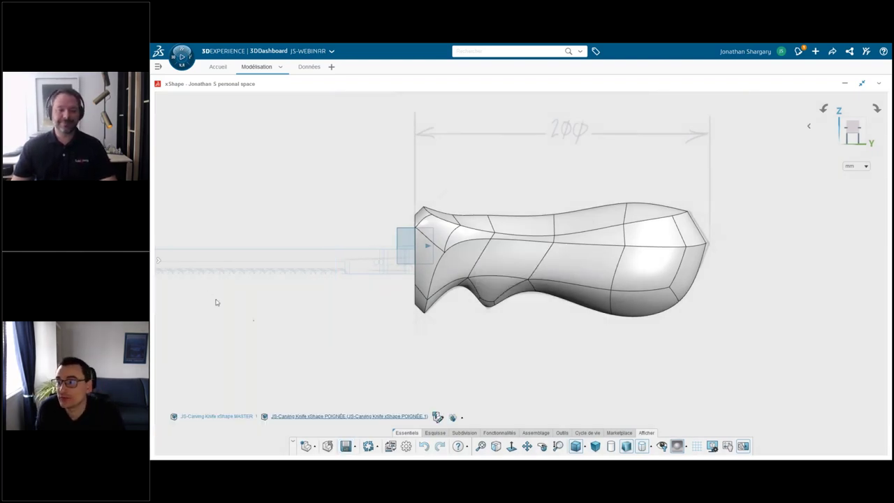
left_click(159, 263)
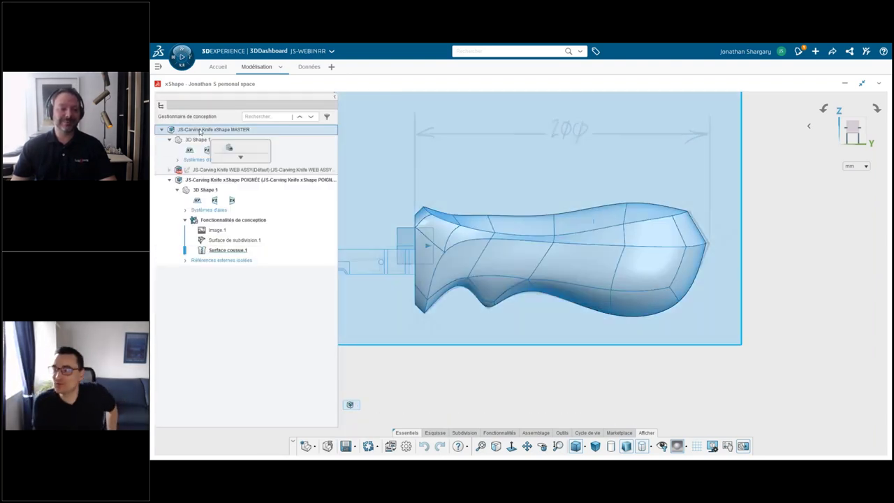
double_click(203, 130)
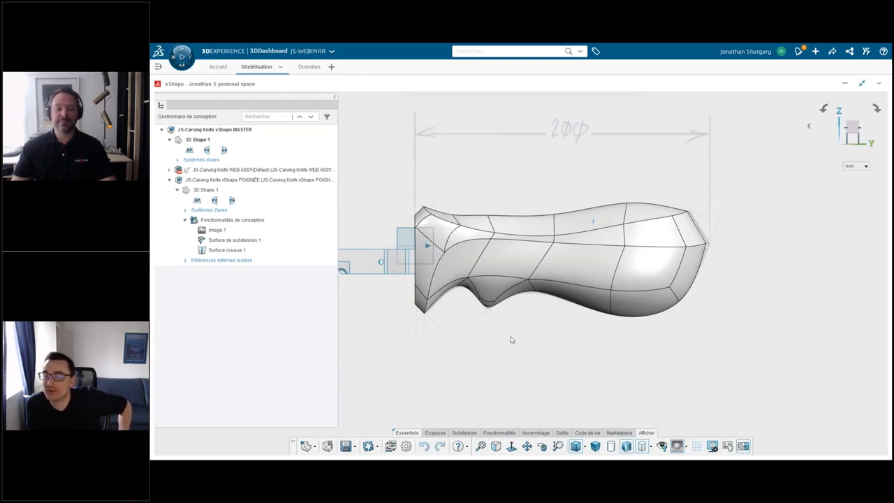
left_click(335, 99)
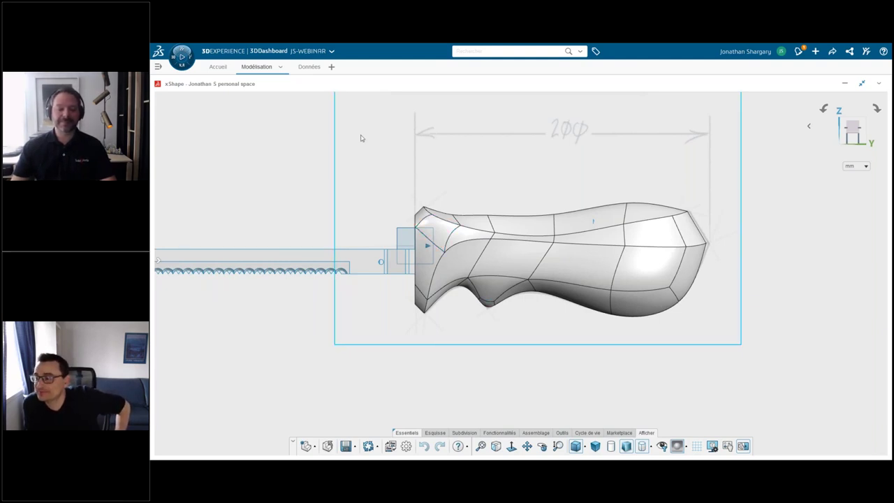
left_click(863, 87)
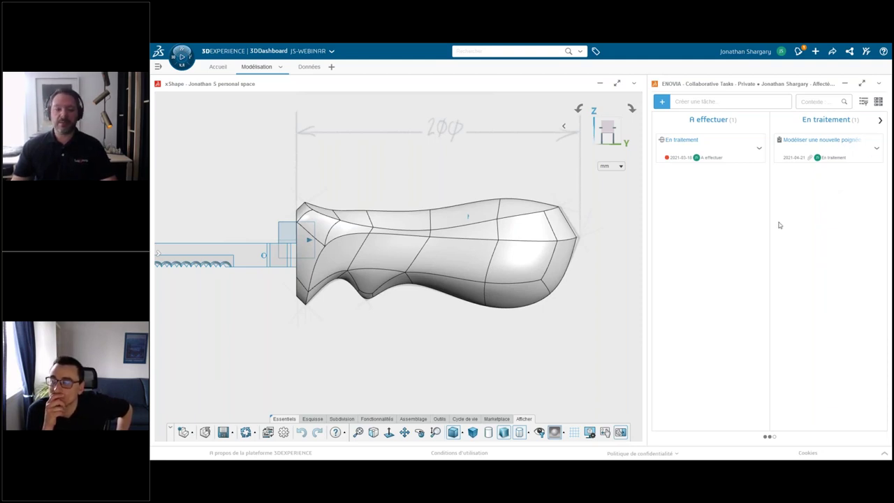
- Drag the 'Modéliser une nouvelle poignée' card from En traitement toward Terminé
left_click_drag(797, 147, 868, 148)
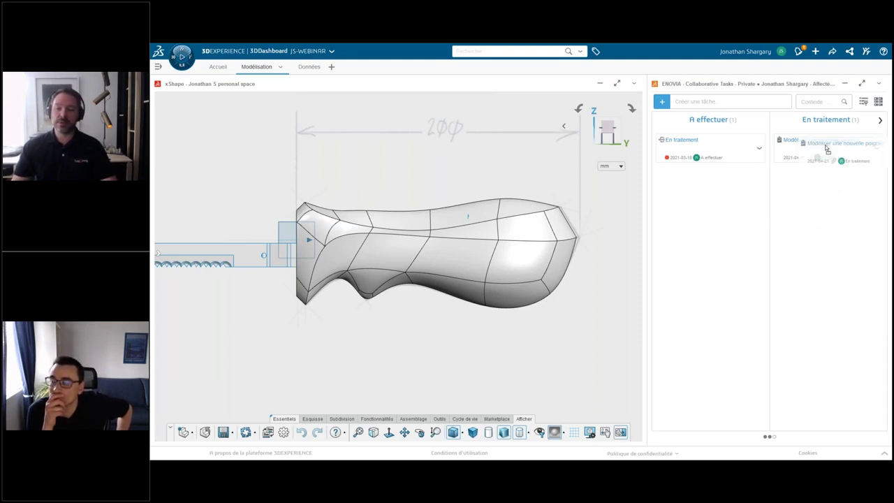
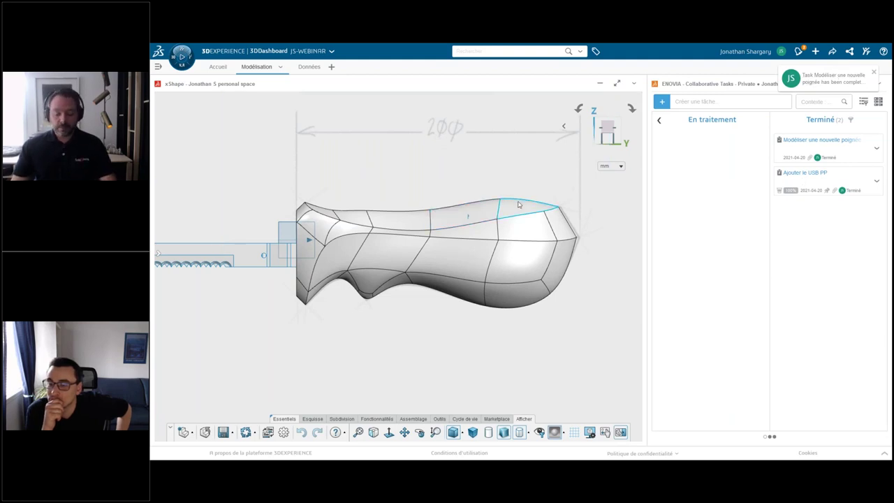
- Leave full-screen xShape and switch to the SOLIDWORKS JS-Carving Knife WEB ASSY window
key("F11")
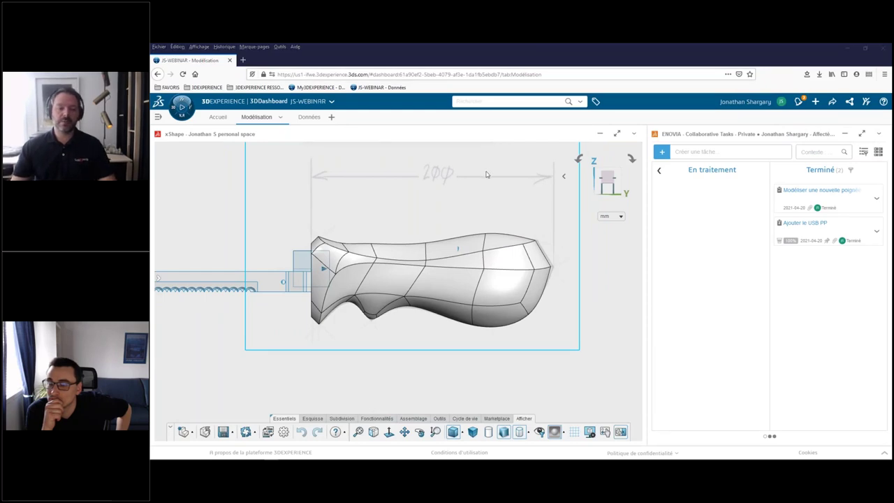
key("super+Tab")
left_click(325, 239)
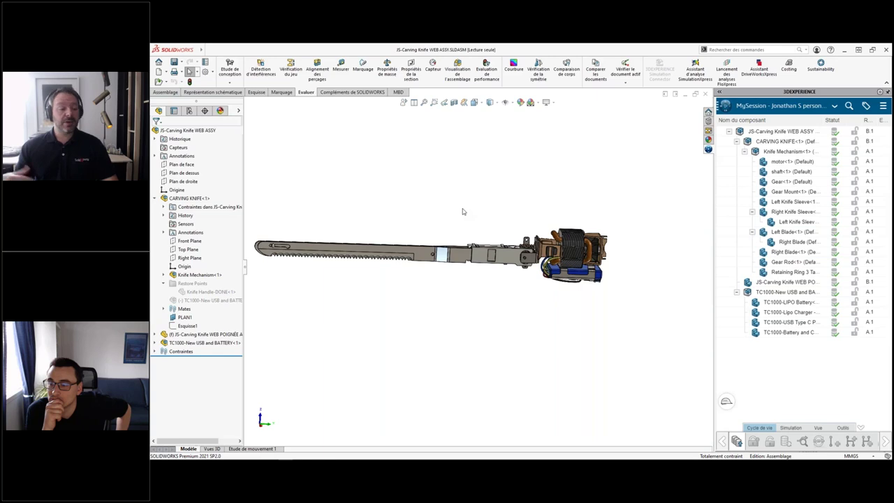
- Open the POIGNÉE subassembly, insert the xShape 'Poignée' search result, and return to the knife assembly
left_click(206, 336)
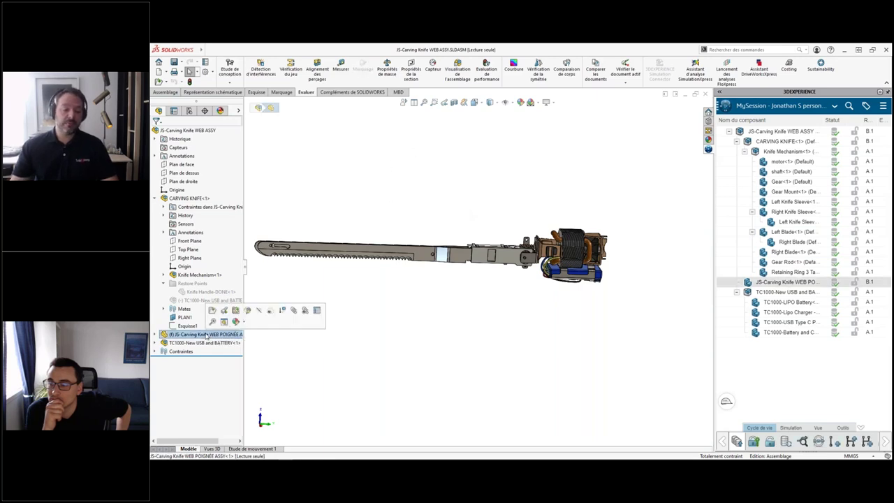
left_click(236, 310)
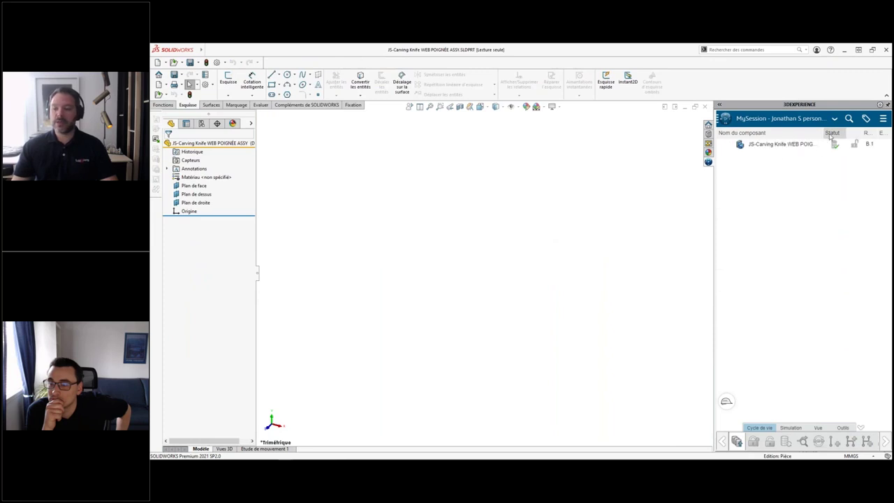
left_click(849, 118)
left_click(751, 150)
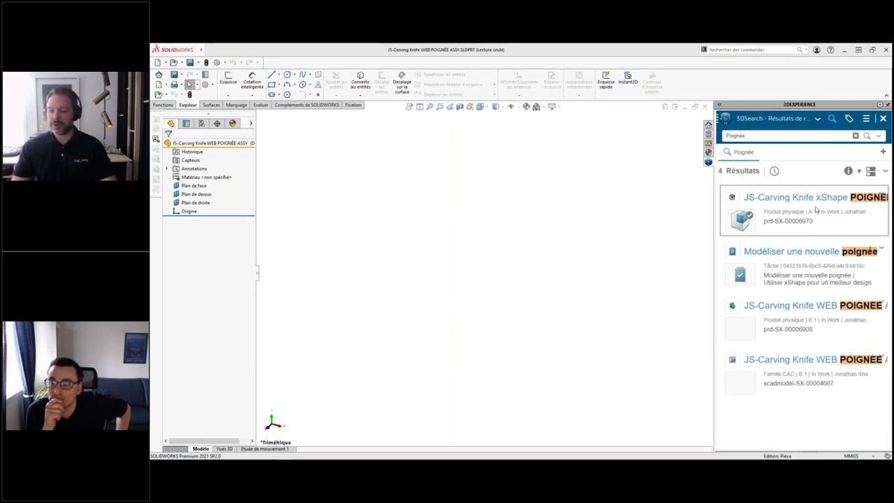
mouse_move(796, 198)
type("Poignée")
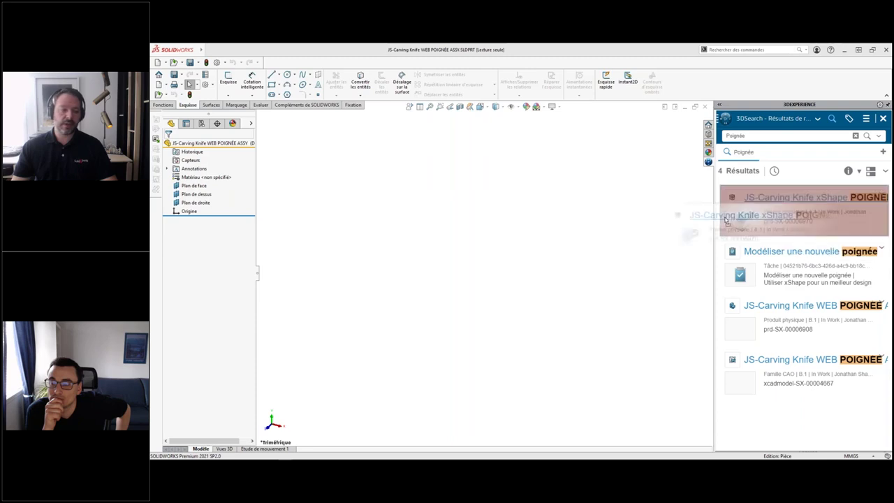
left_click_drag(801, 200, 500, 244)
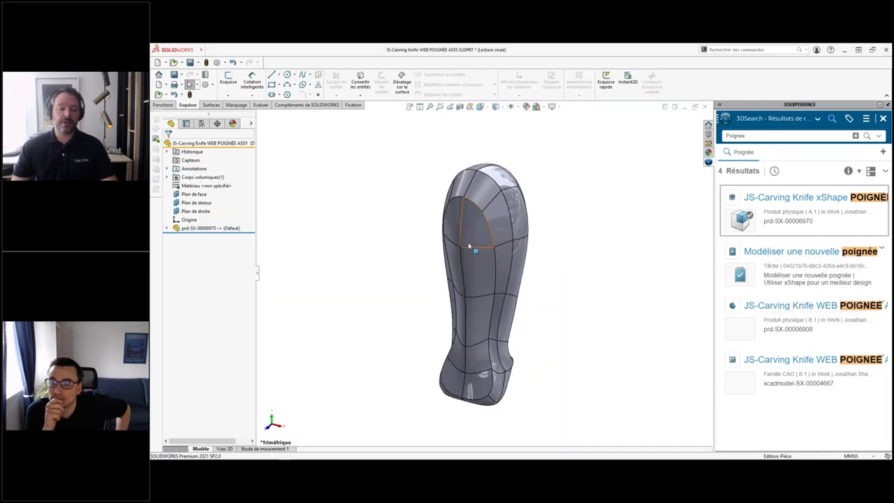
right_click_drag(363, 262, 392, 210)
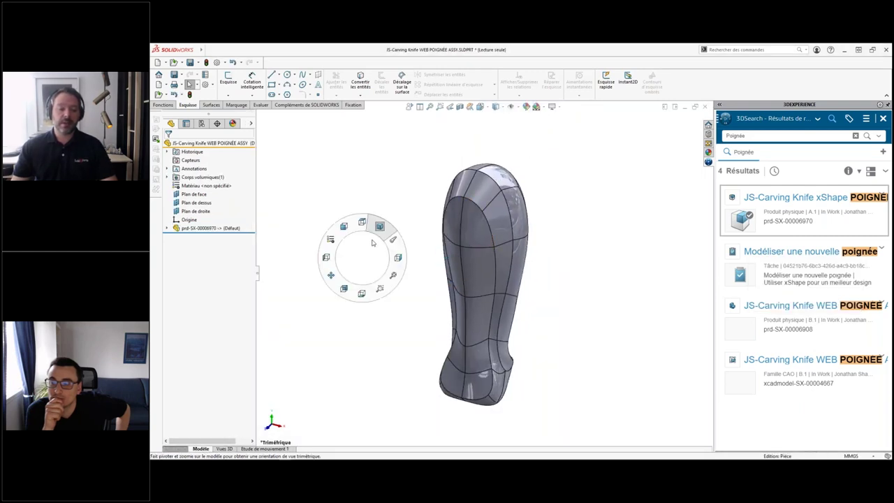
key("ctrl+Tab")
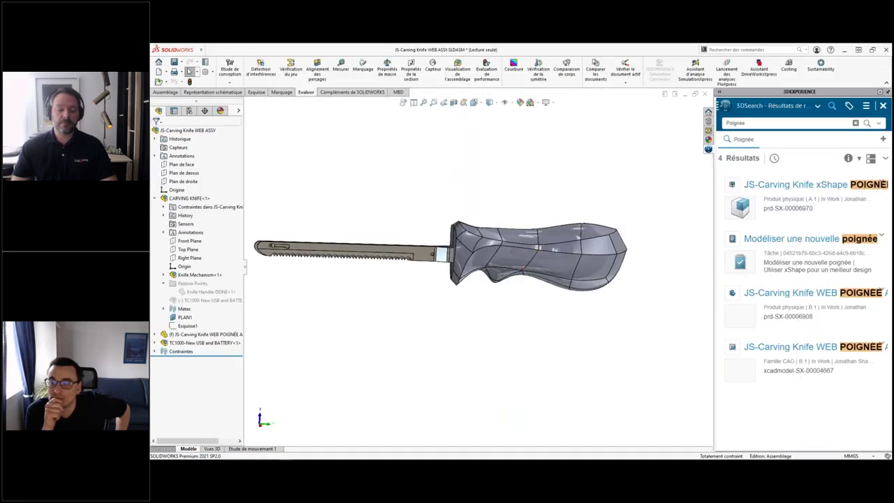
- Reserve the POIGNÉE handle component (Réserver) in the MySession structure
mouse_move(499, 307)
middle_mouse_down()
mouse_move(480, 293)
mouse_move(472, 299)
mouse_move(515, 291)
mouse_move(539, 299)
mouse_move(535, 307)
middle_mouse_up()
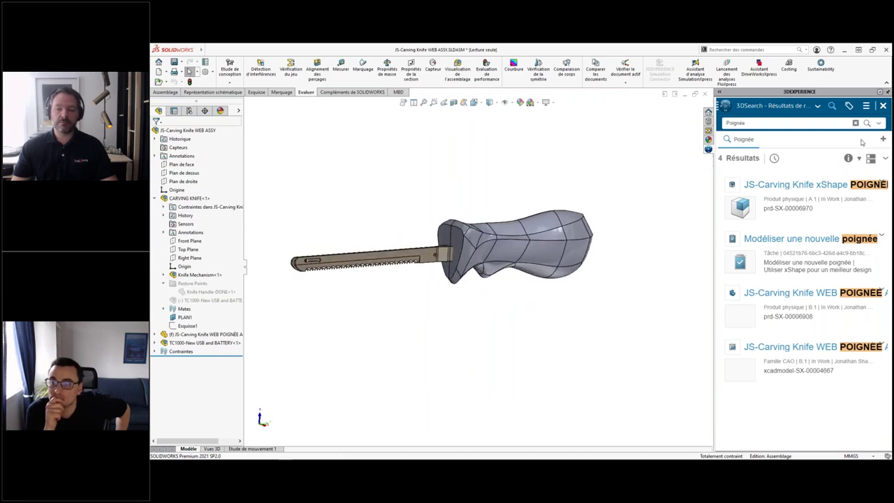
left_click(883, 105)
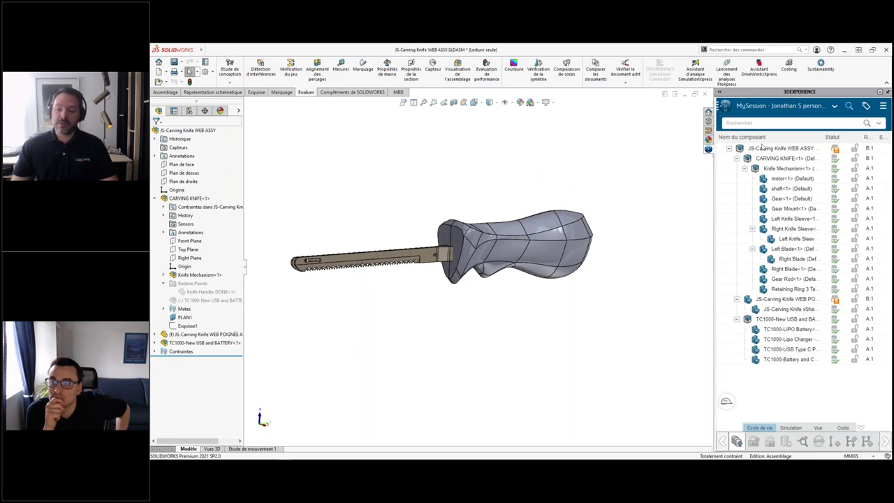
right_click(768, 301)
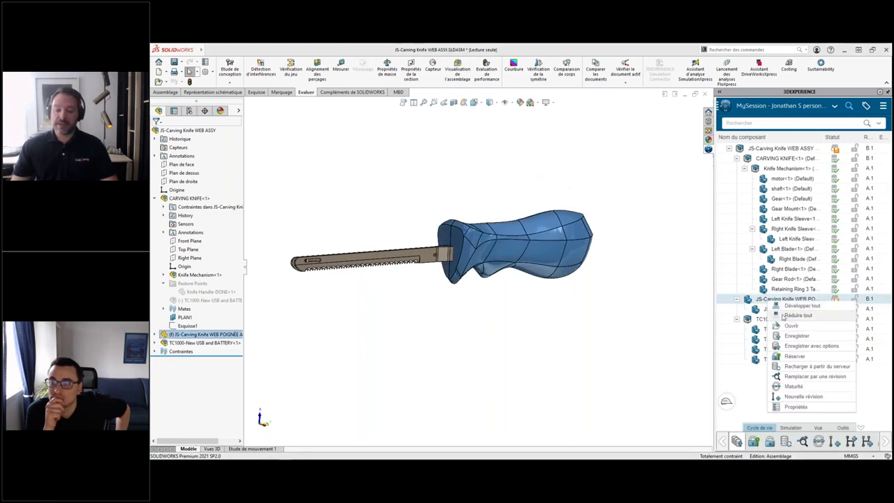
left_click(794, 355)
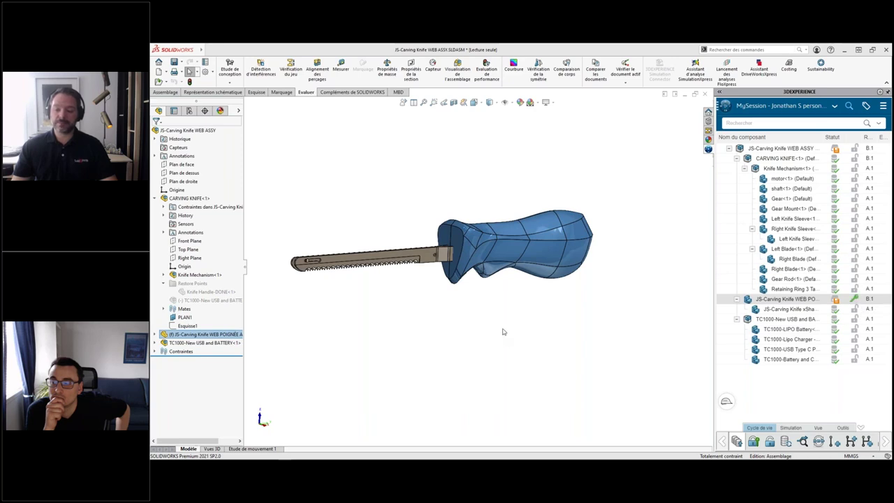
- Open the handle part in its own window from a selected handle face
scroll(492, 271, "down", 2)
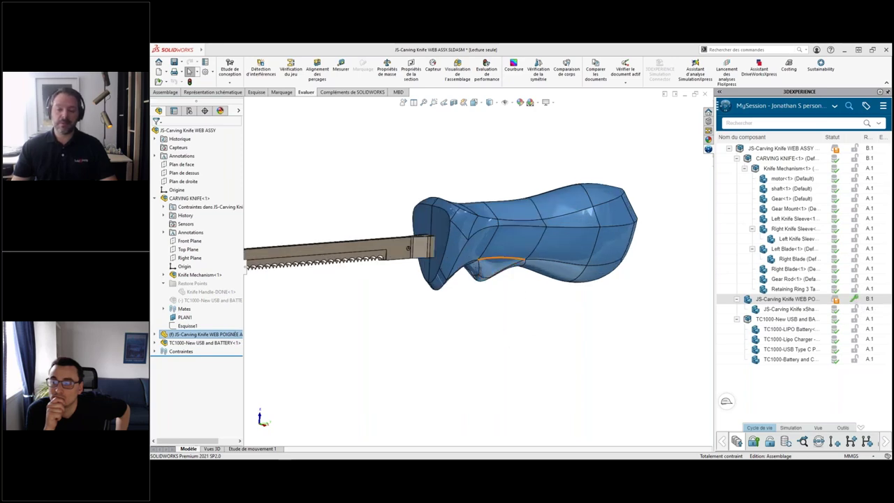
left_click(511, 242)
left_click(534, 196)
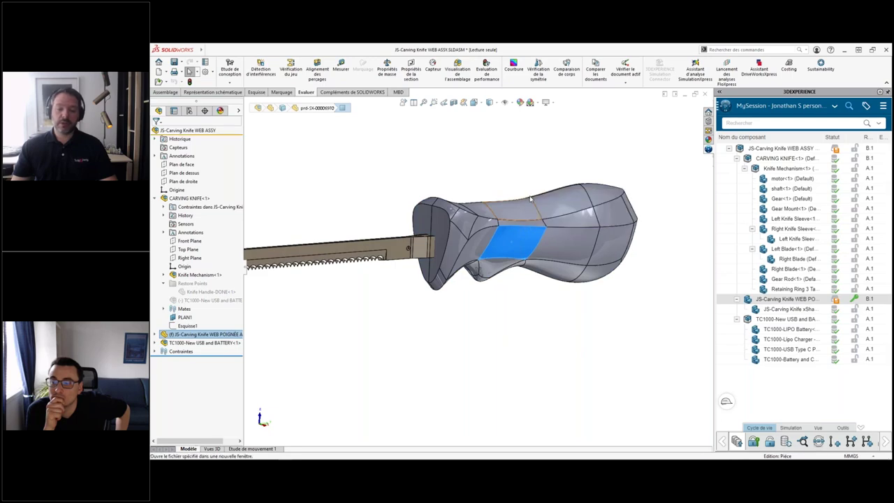
- Hollow the xShape handle with a 2 mm Coque shell, then return to the knife assembly
middle_click_drag(585, 285, 585, 259)
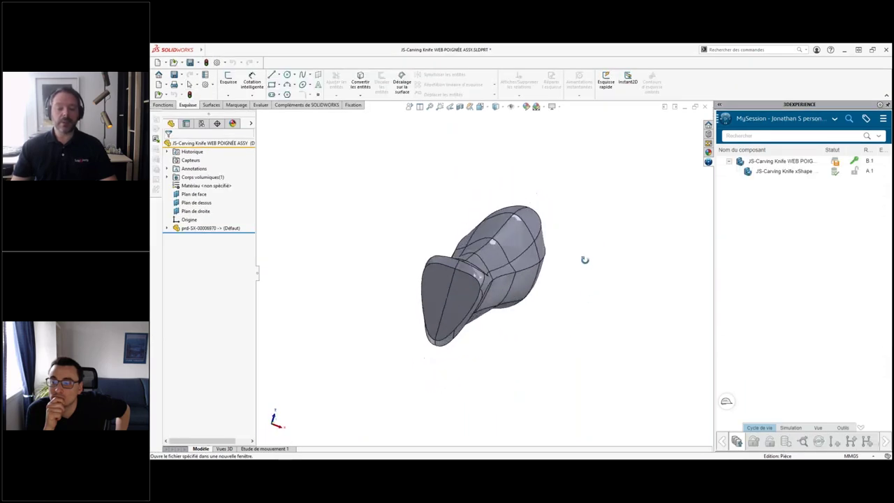
middle_click_drag(470, 294, 459, 279)
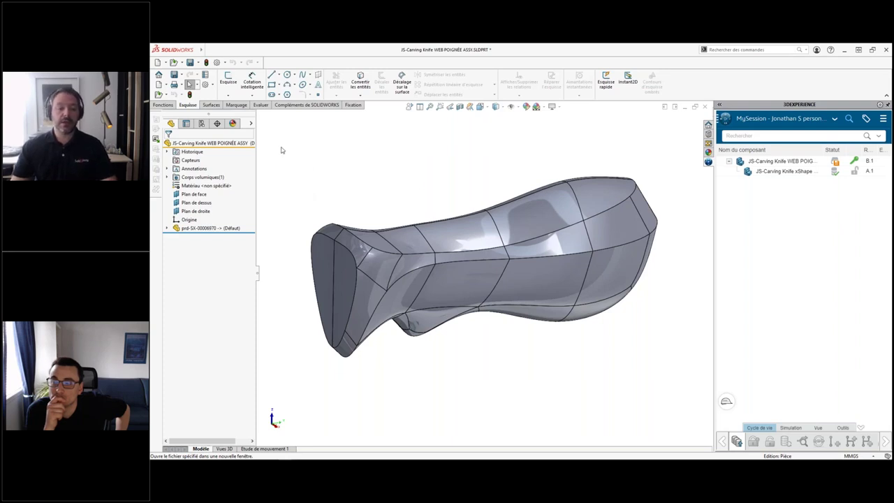
left_click(163, 105)
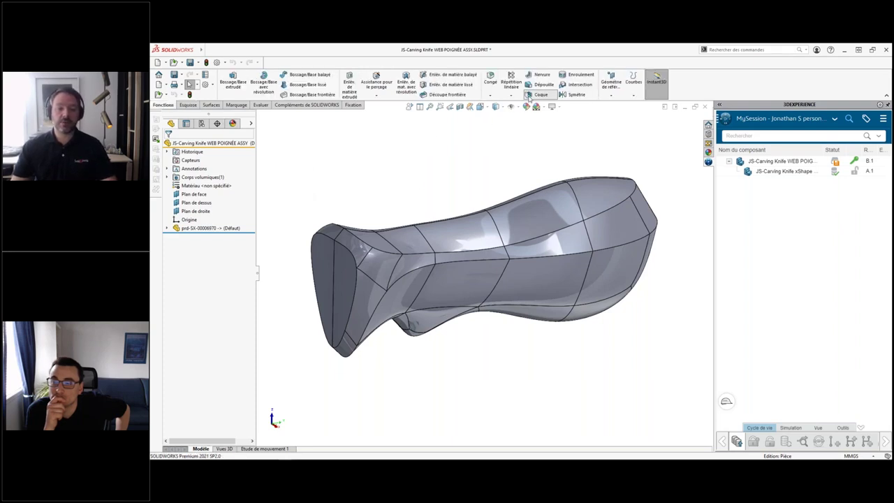
left_click(491, 78)
type("2")
key("Return")
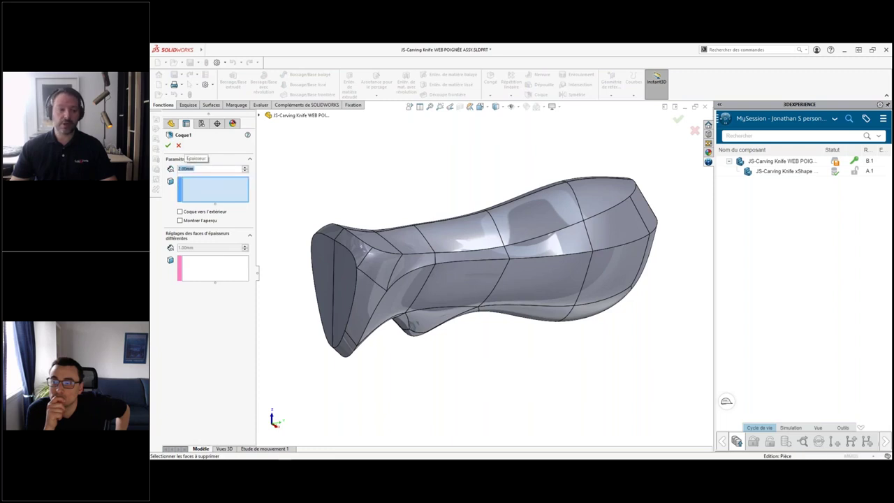
key("Return")
left_click(376, 193)
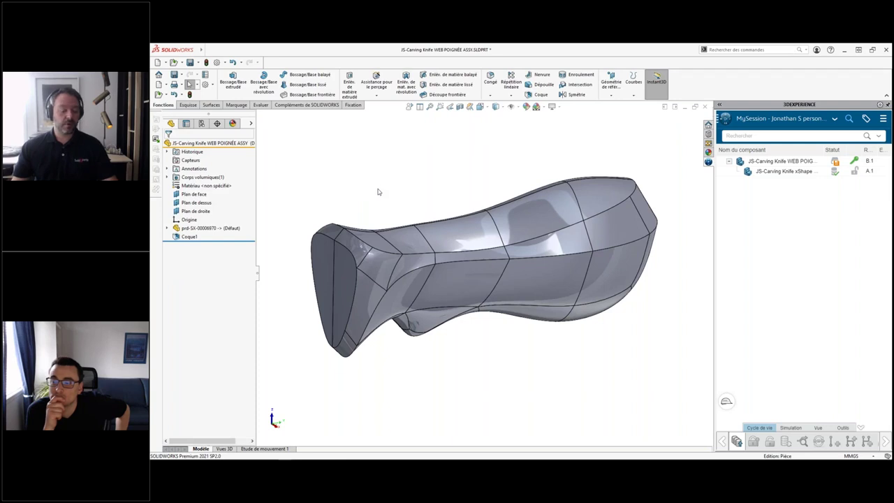
key("ctrl+Tab")
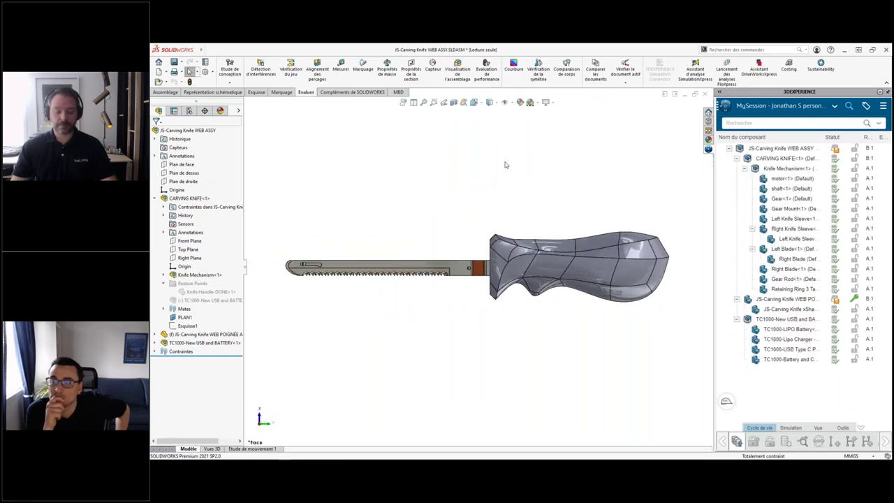
- Edit the handle part in place within the assembly, picking its inner face at the blade end
right_click_drag(505, 160, 405, 171)
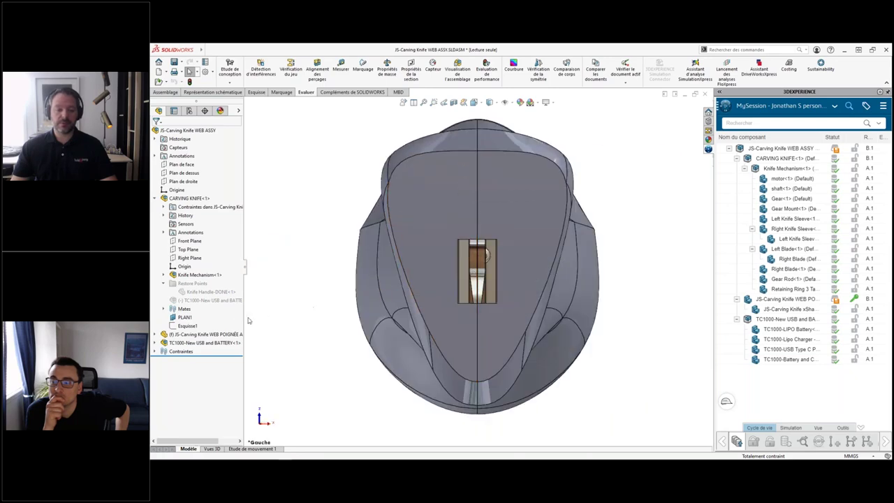
left_click(184, 318)
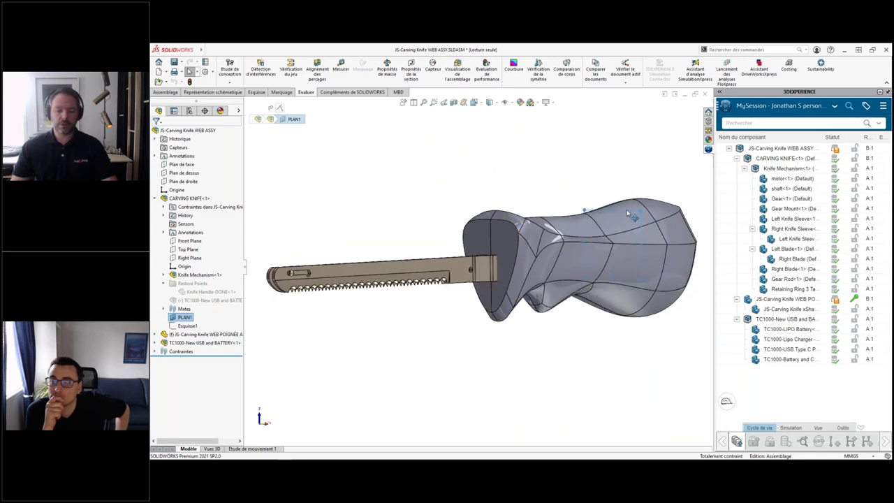
left_click(504, 247)
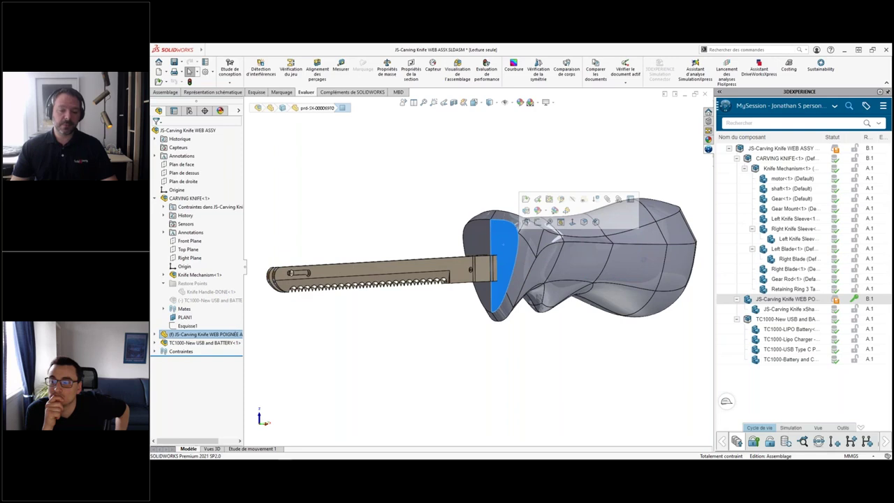
left_click(543, 260)
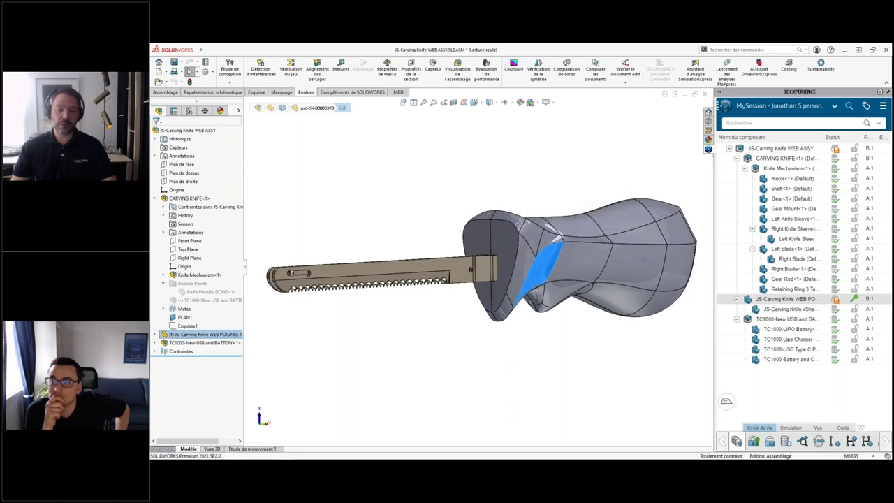
left_click(600, 215)
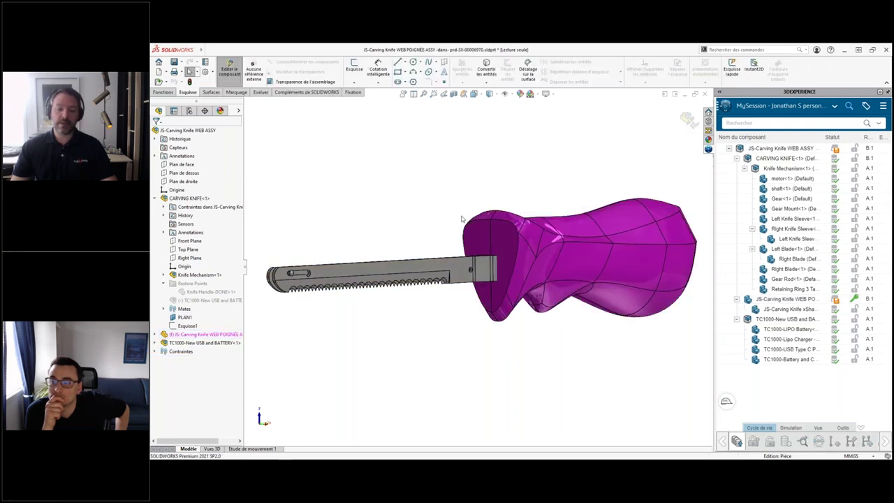
left_click(489, 235)
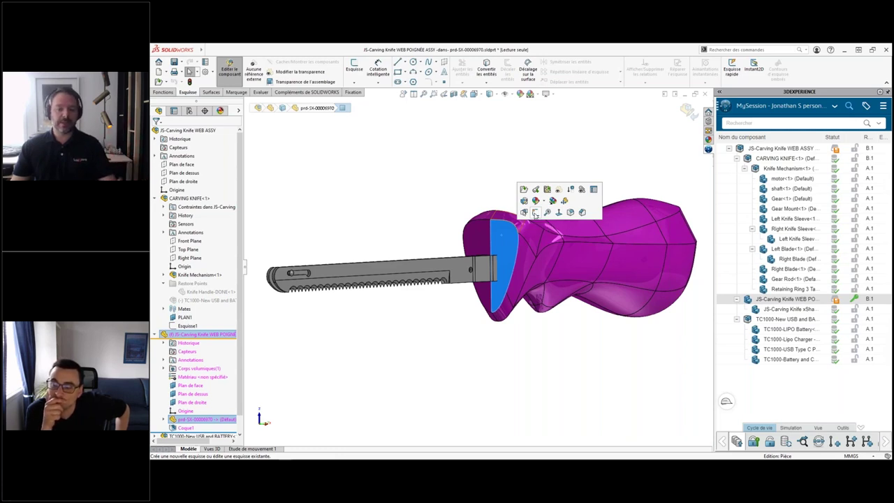
- Sketch a rectangle over the blade opening and centre its top edge on the origin with Midpoint
left_click(536, 213)
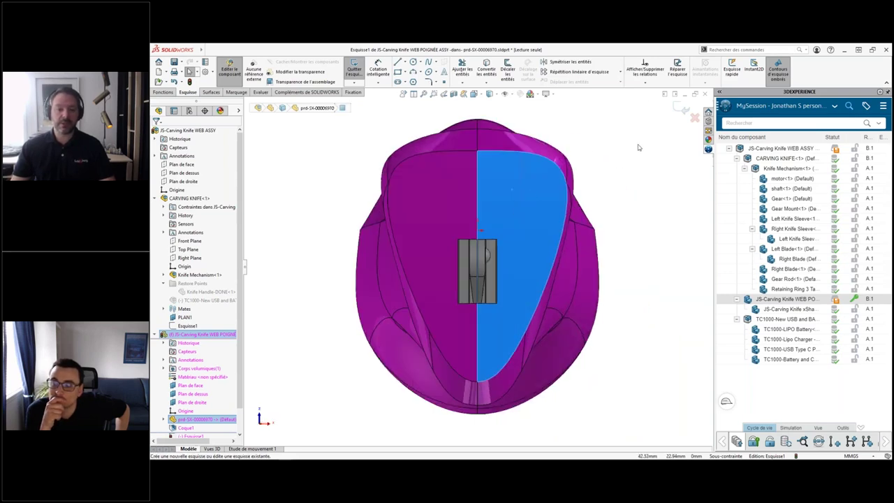
left_click(449, 215)
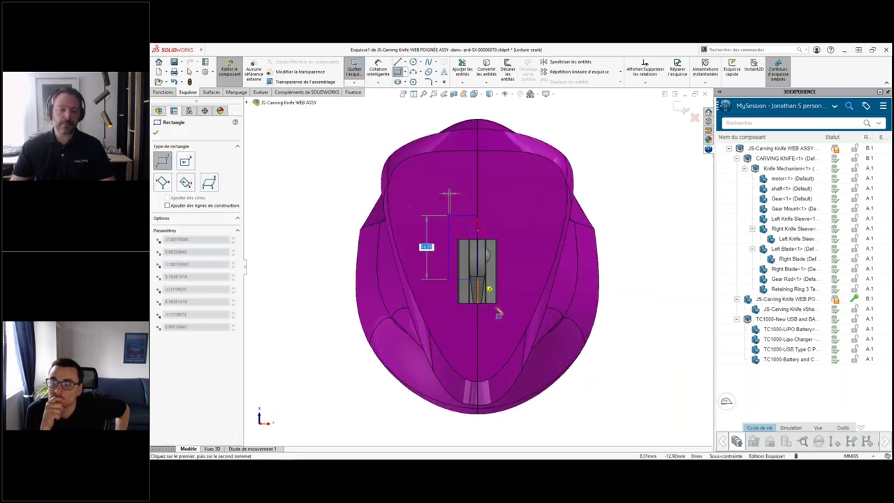
left_click(510, 316)
key("Escape")
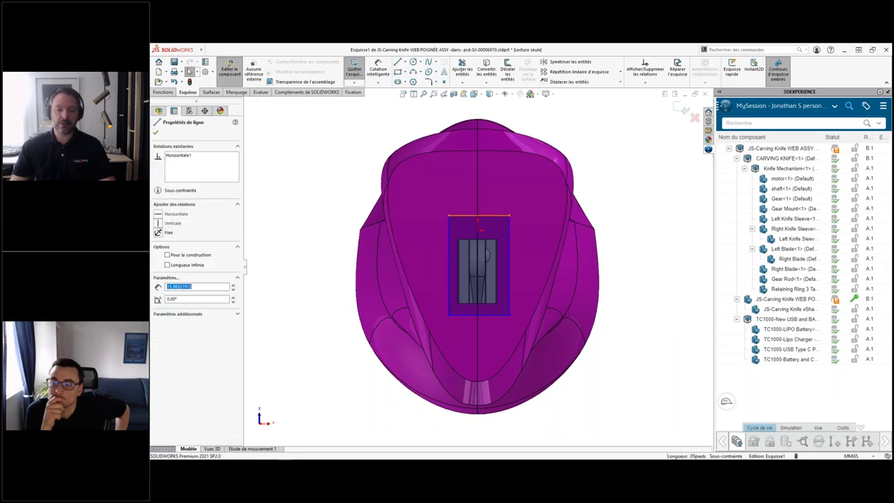
left_click(478, 231)
left_click(557, 209)
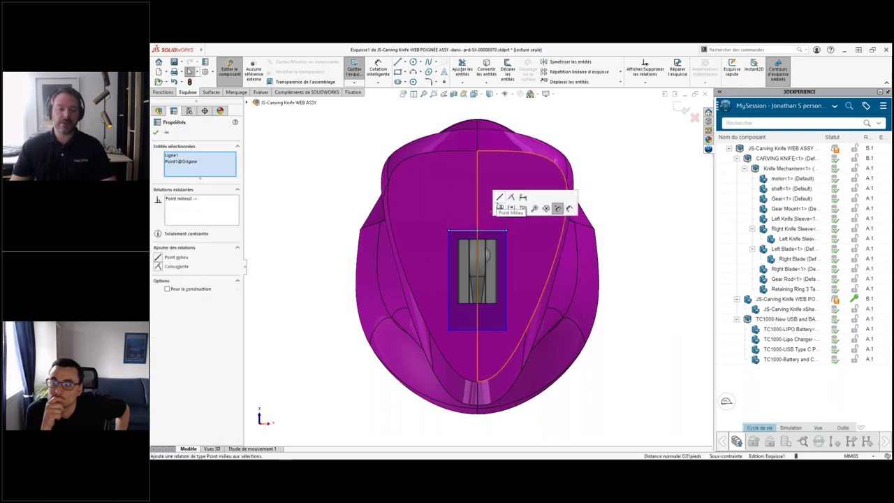
left_click(506, 245)
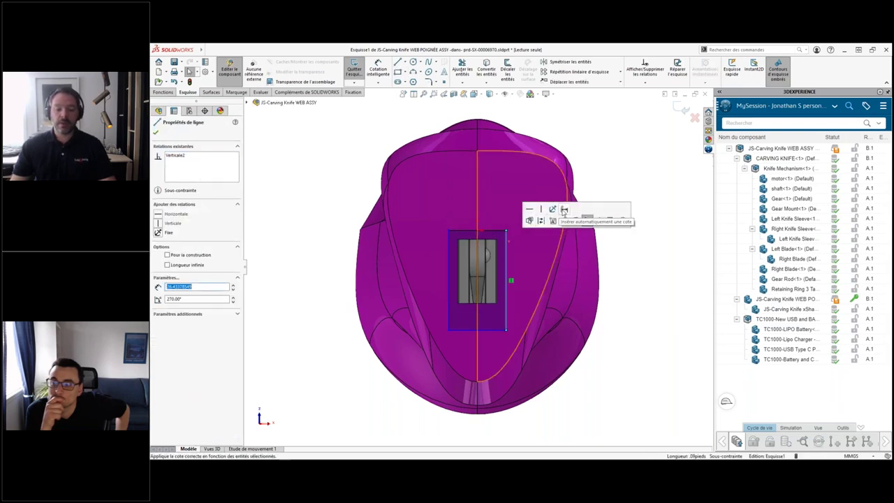
key("Escape")
- Dimension the rectangle's top edge to 13 mm, fully constraining Esquisse1
left_click(563, 212)
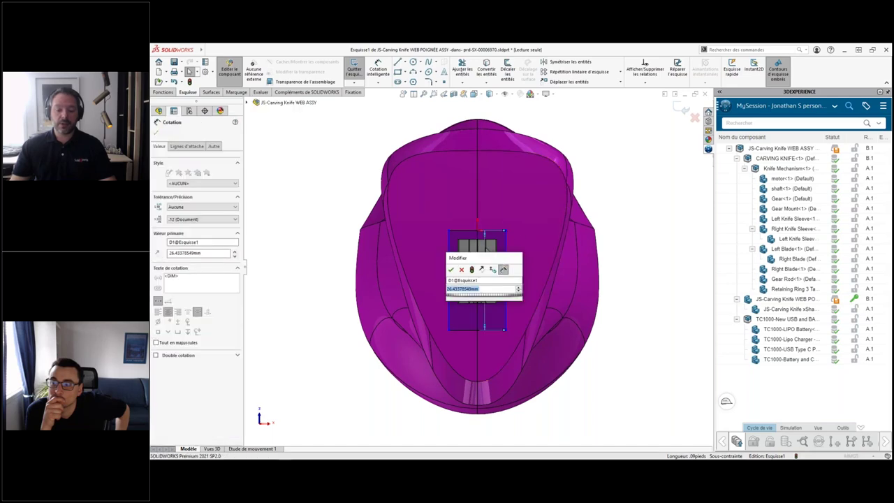
key("Escape")
key("Escape")
left_click(478, 231)
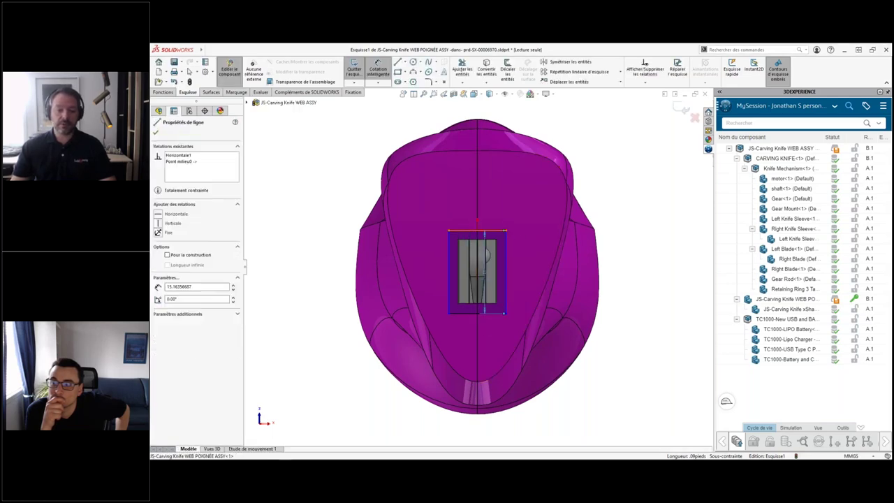
left_click(478, 222)
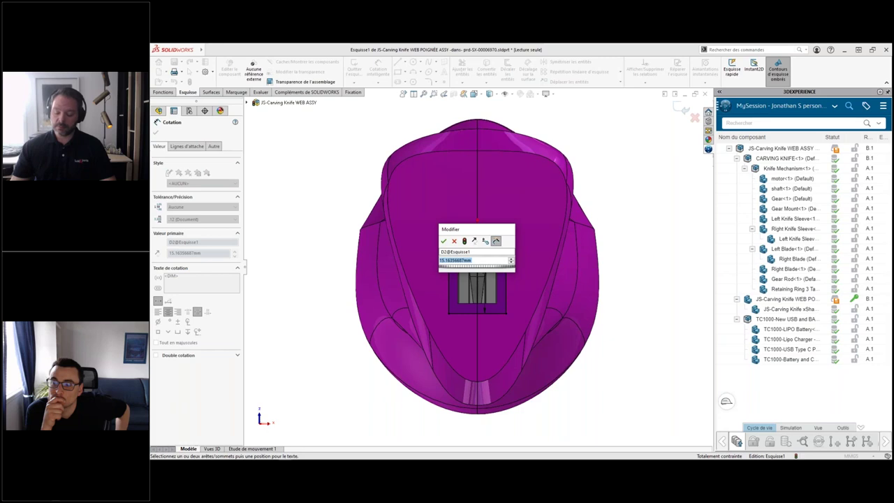
type("13")
key("Return")
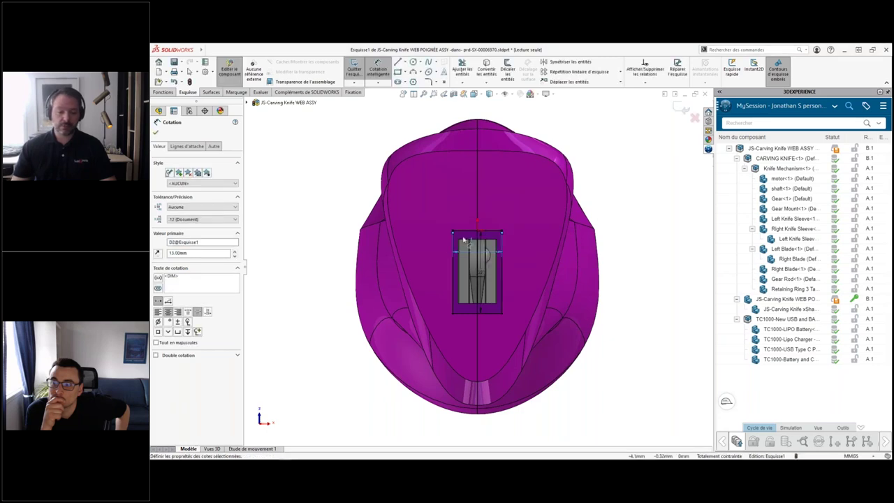
key("Escape")
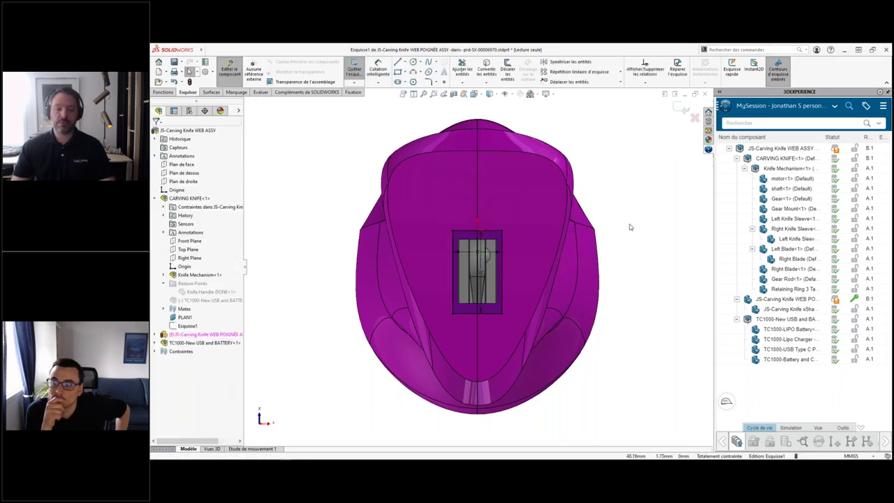
middle_click_drag(621, 222, 371, 168)
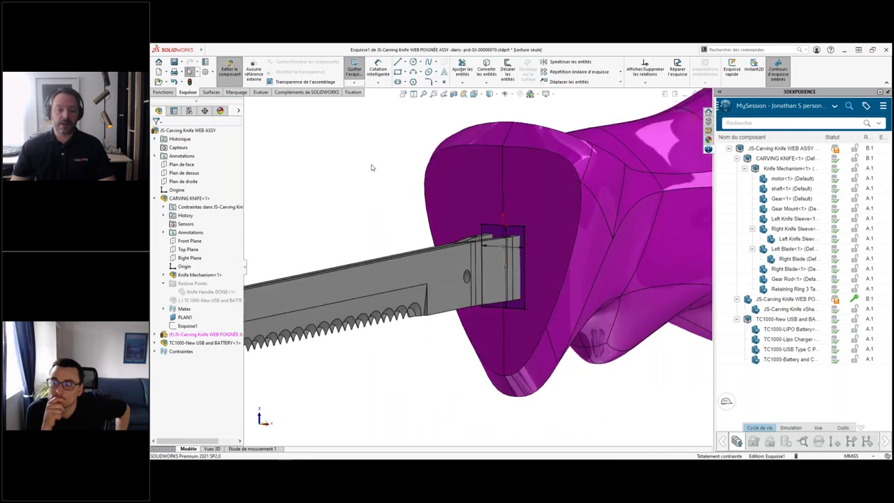
- Extrude-cut the rectangle sketch Mid Plane, 20 mm deep, through the handle around the blade
key("ctrl+b")
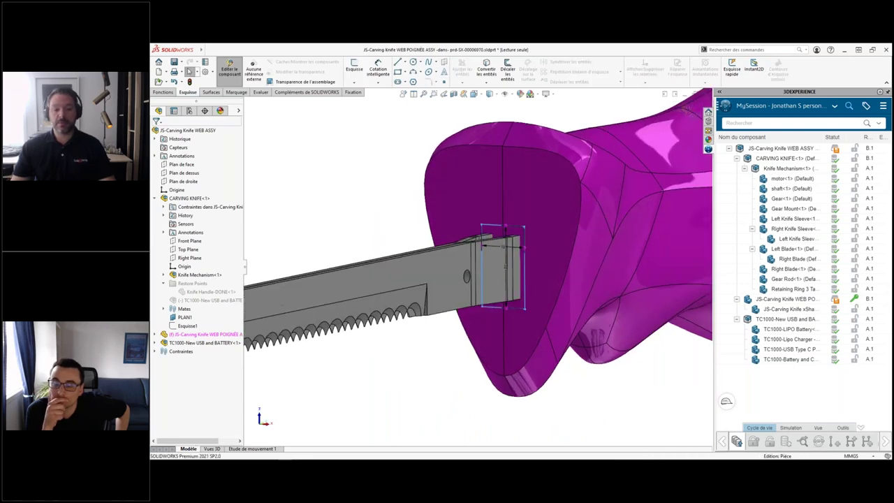
left_click(381, 190)
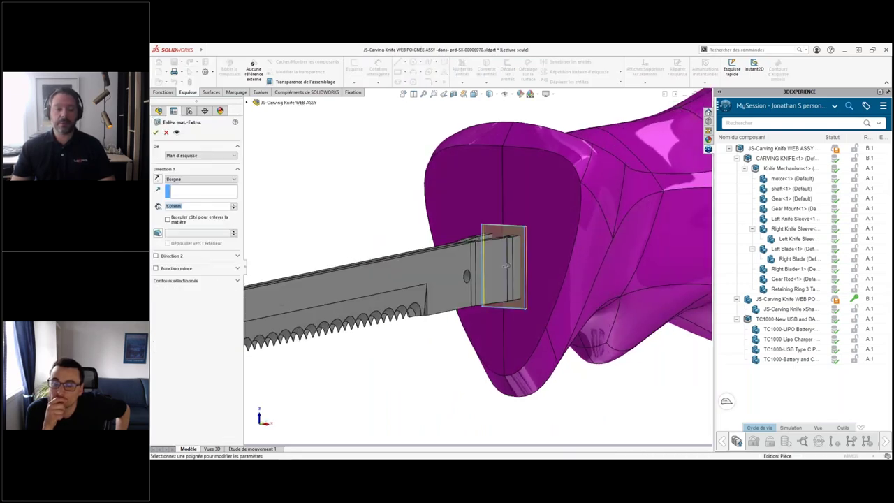
right_click(375, 162)
left_click(394, 308)
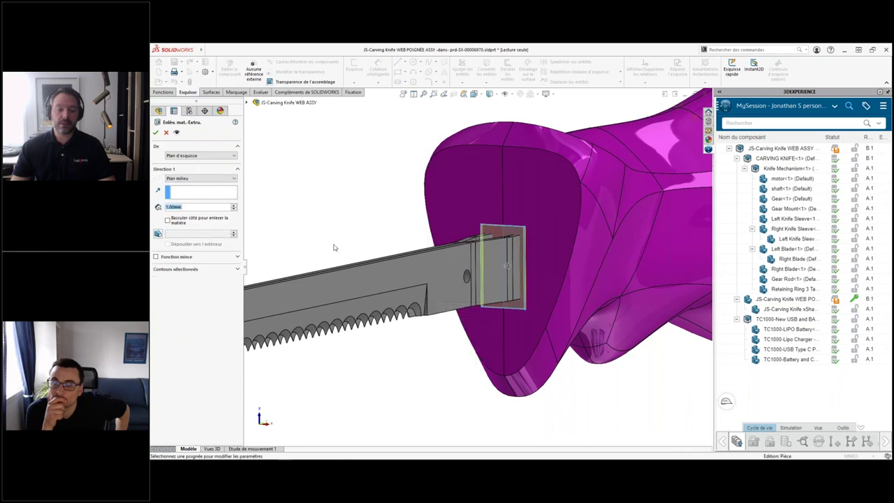
type("20")
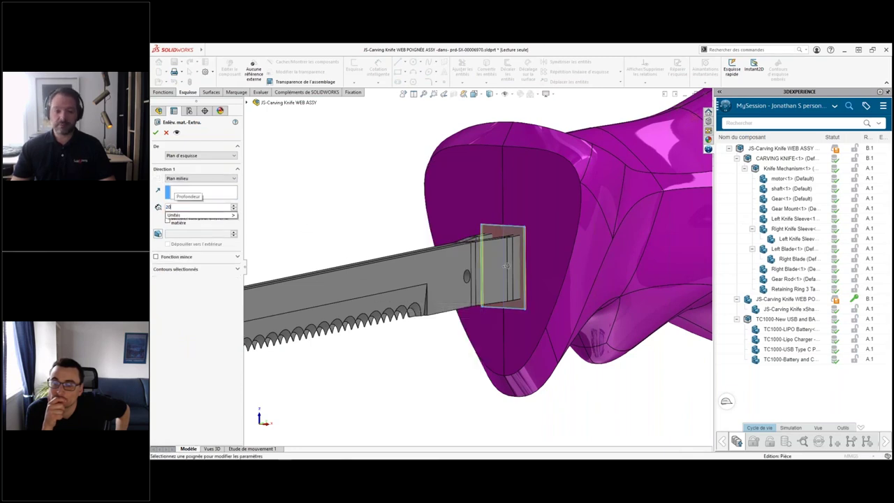
key("Return")
key("Return")
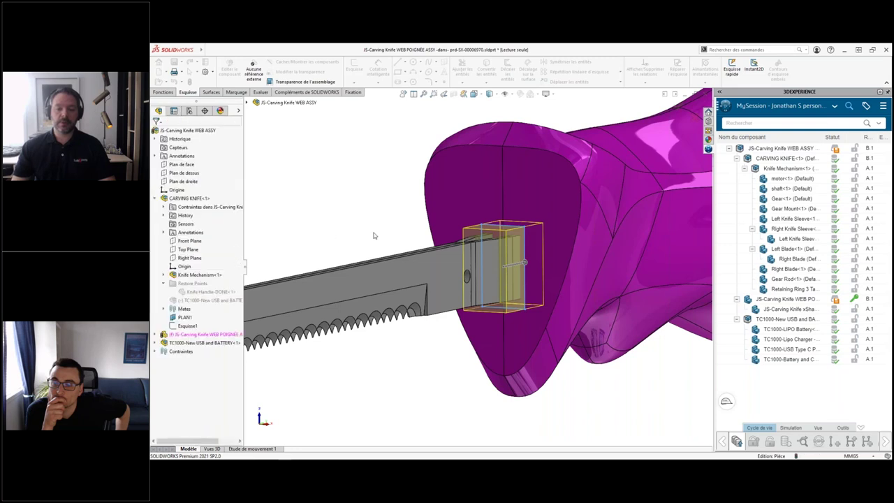
key("f")
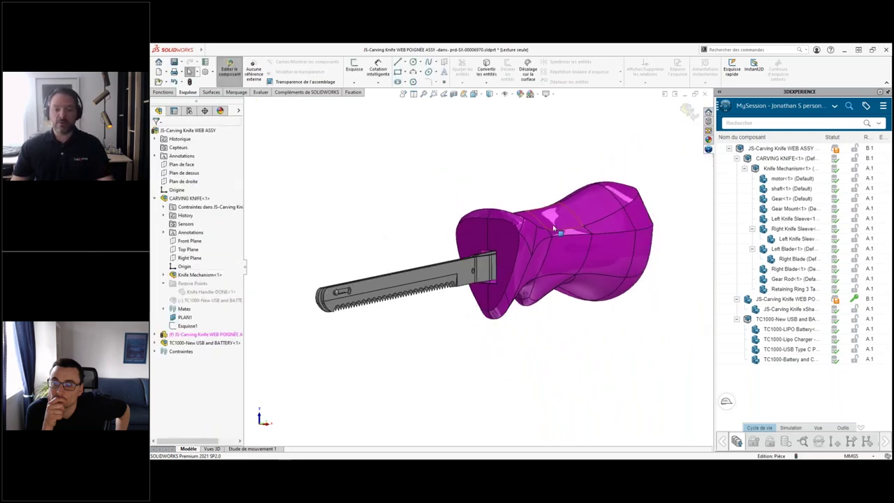
scroll(572, 215, "down", 2)
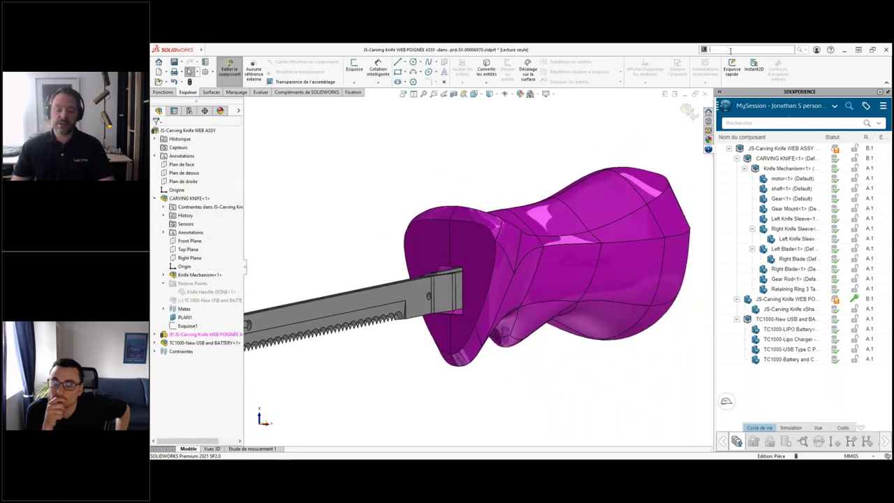
- Split the handle part into two bodies with its Right Plane as the Fractionner trim tool
type("frac")
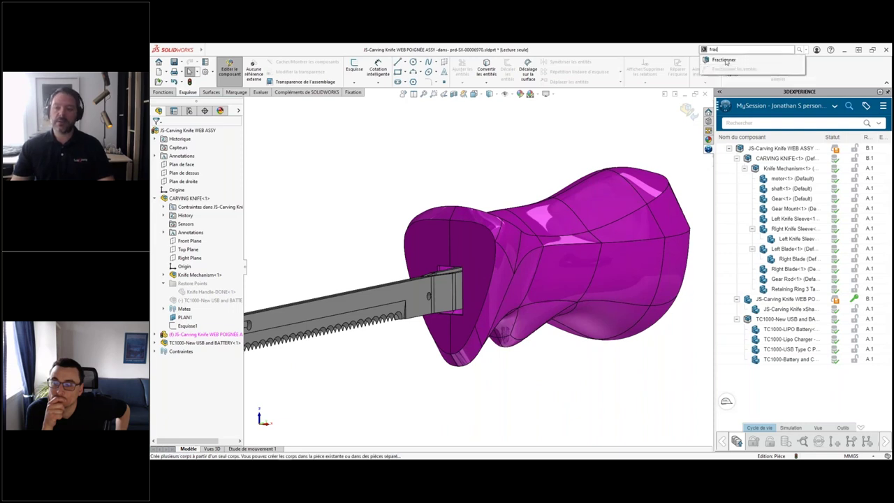
left_click(726, 60)
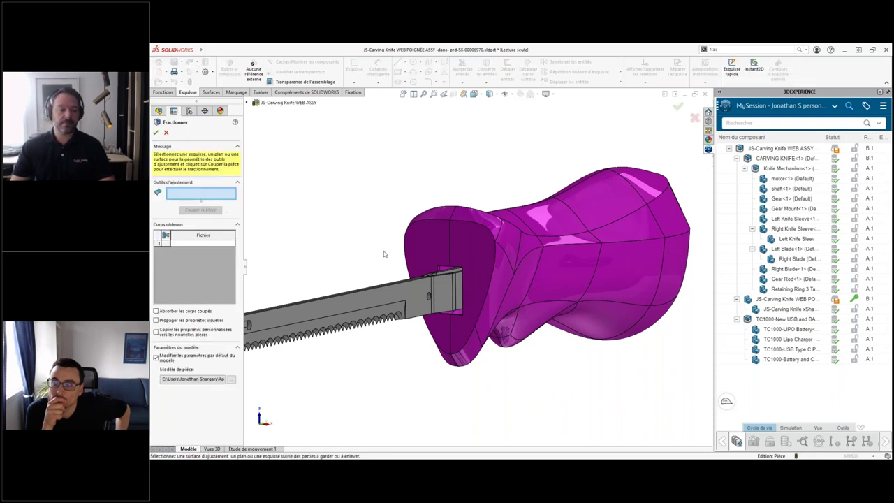
scroll(382, 253, "up", 2)
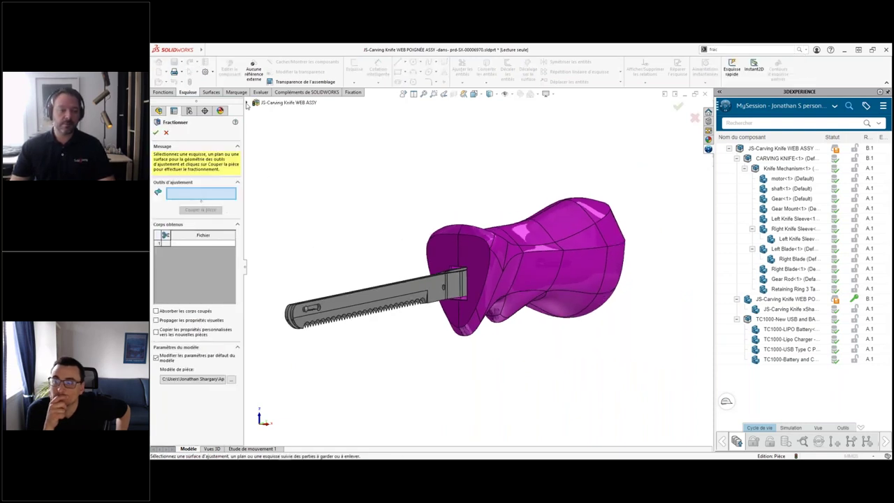
left_click(256, 103)
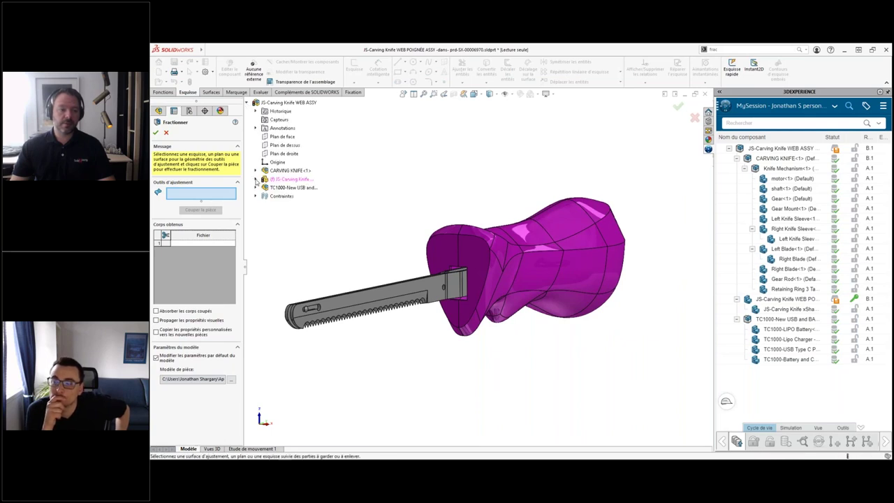
left_click(256, 180)
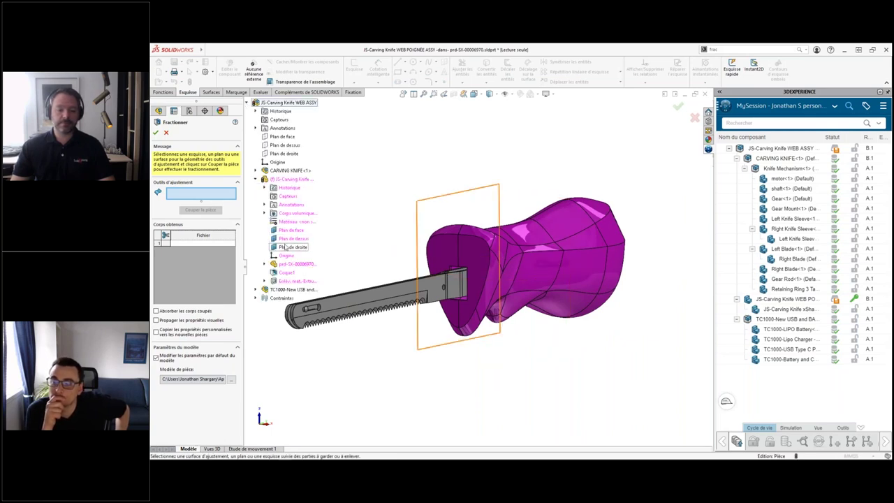
left_click(287, 247)
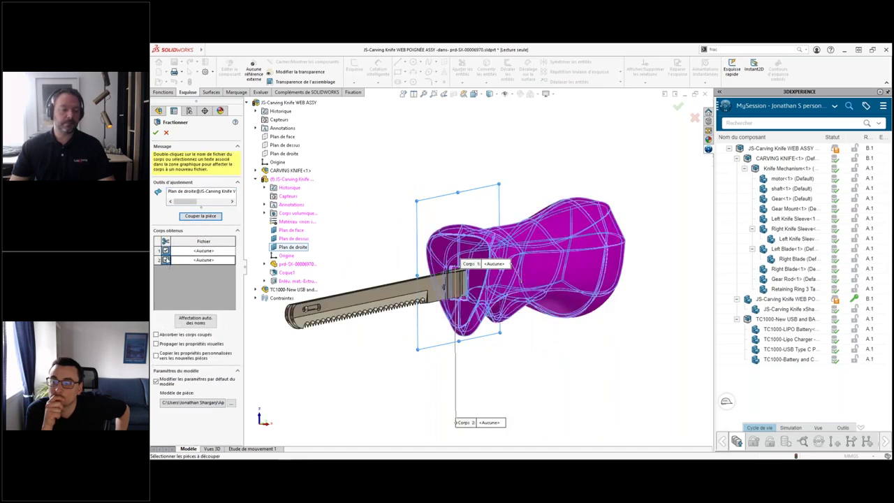
left_click(155, 132)
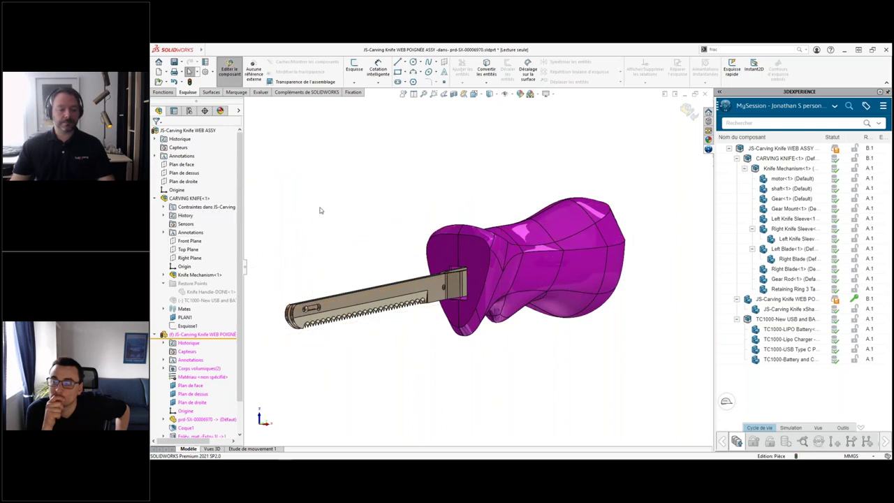
scroll(199, 301, "down", 2)
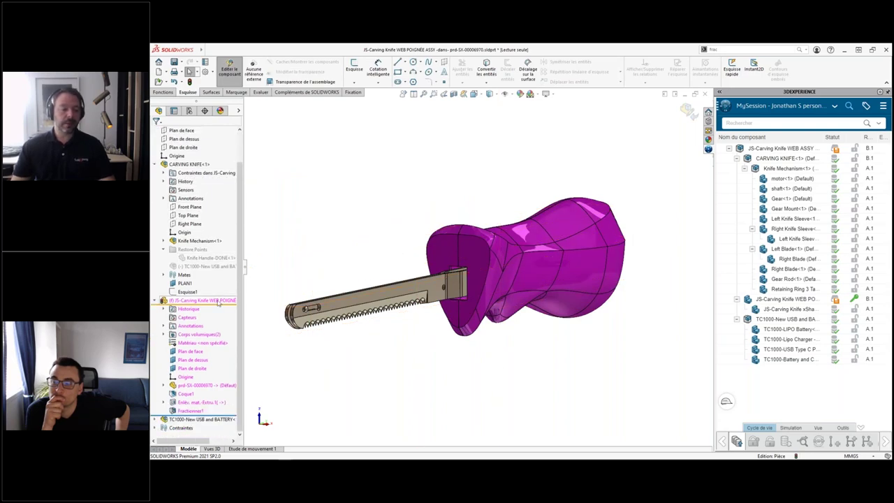
- Hide the first Fractionner1 solid body of the handle
left_click(165, 335)
left_click(202, 342)
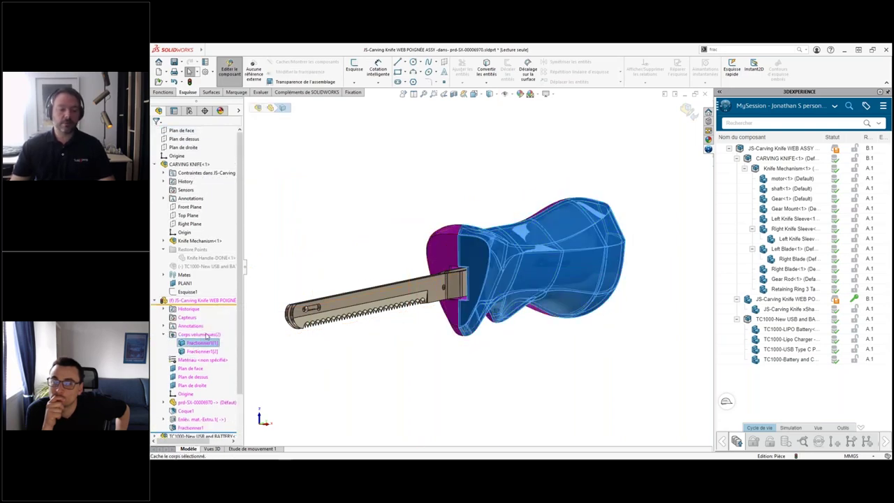
left_click(206, 336)
- Select the Gear Mount and switch to a top view of the exposed mechanism
middle_click_drag(495, 343, 532, 297)
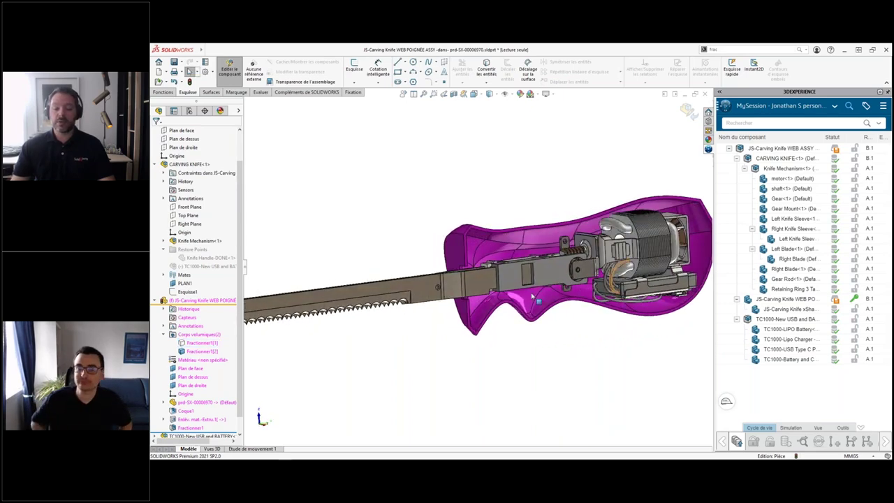
scroll(532, 296, "down", 2)
left_click(534, 287)
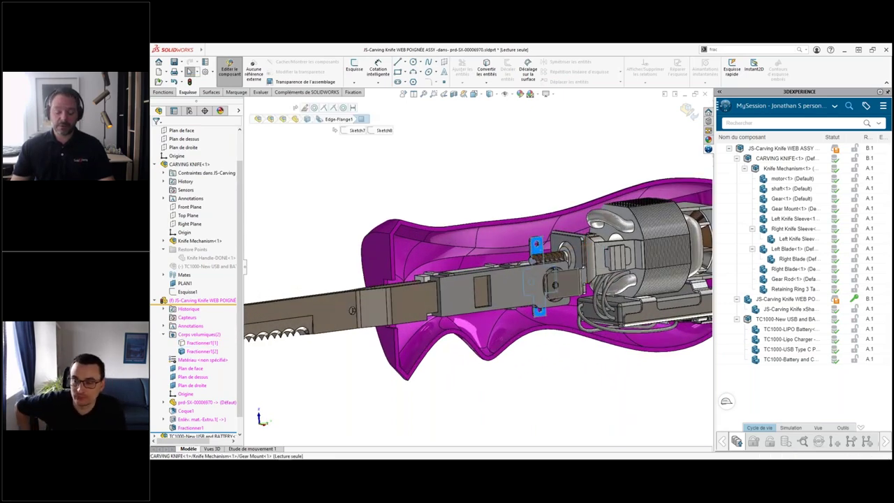
key("ctrl+8")
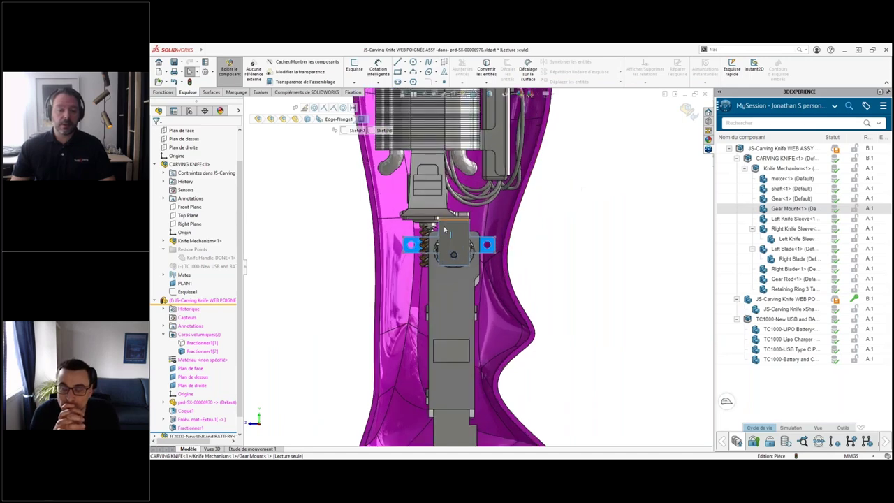
scroll(445, 229, "down", 3)
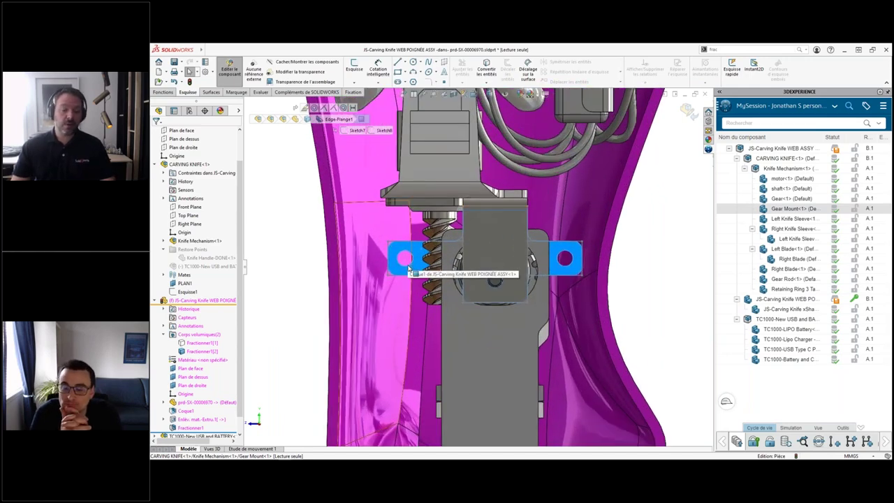
key("Escape")
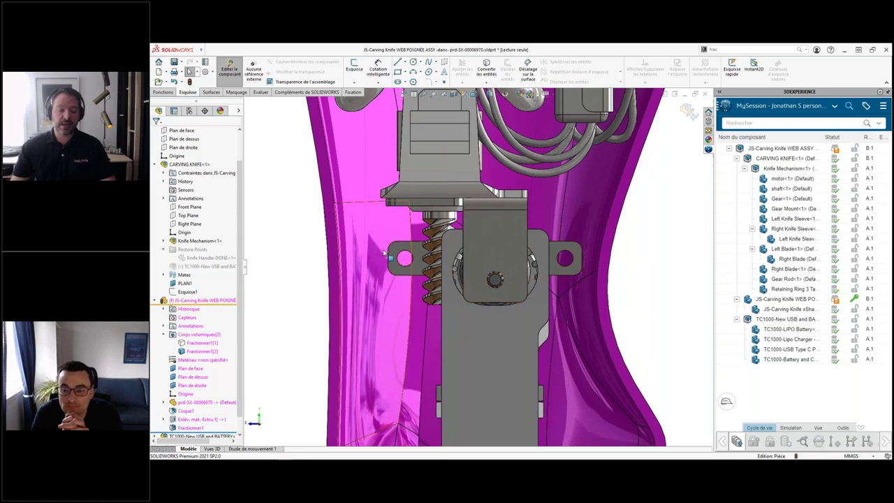
- Start a sketch on the gear mount bracket's flange face, picked via Sélectionner autre
left_click(384, 253)
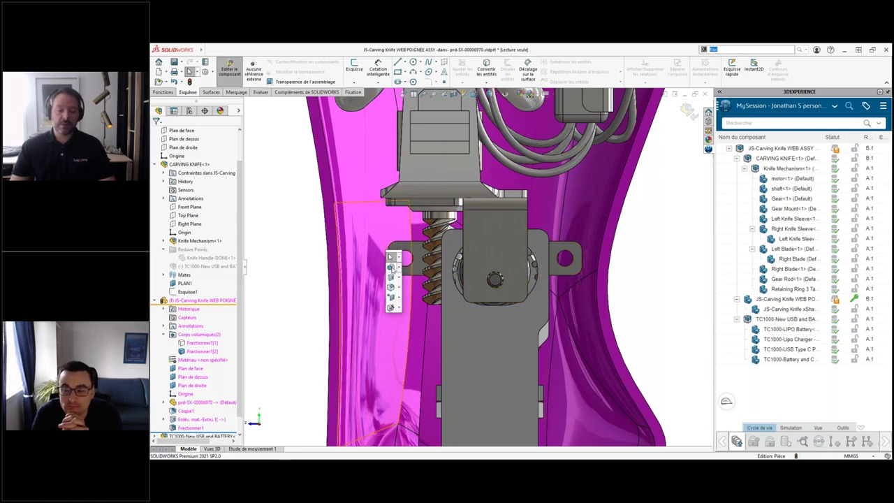
left_click(391, 268)
scroll(381, 266, "down", 2)
right_click(401, 239)
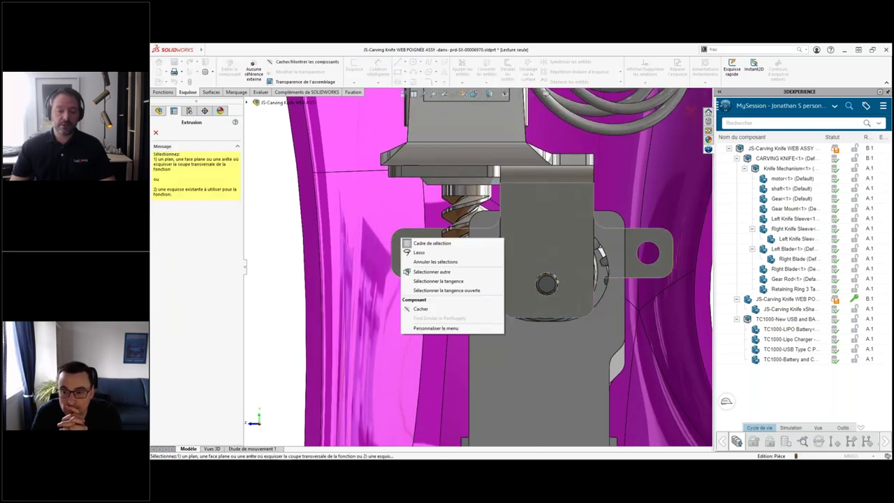
left_click(417, 272)
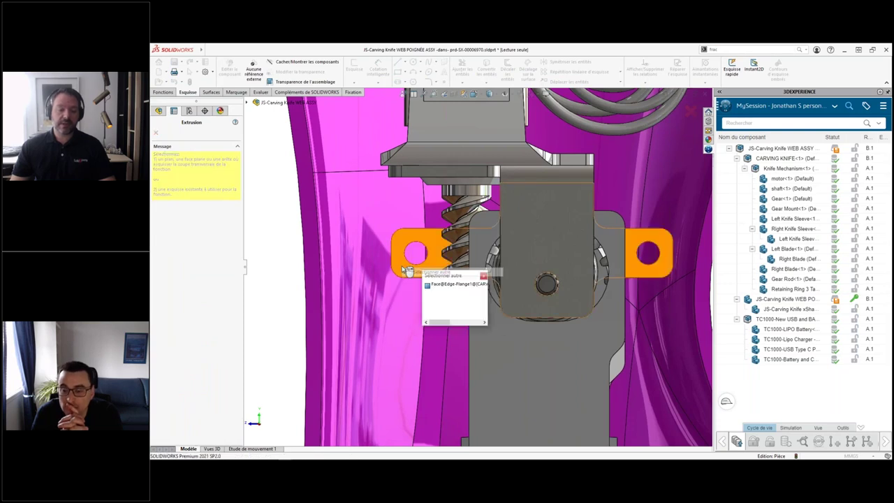
left_click(408, 271)
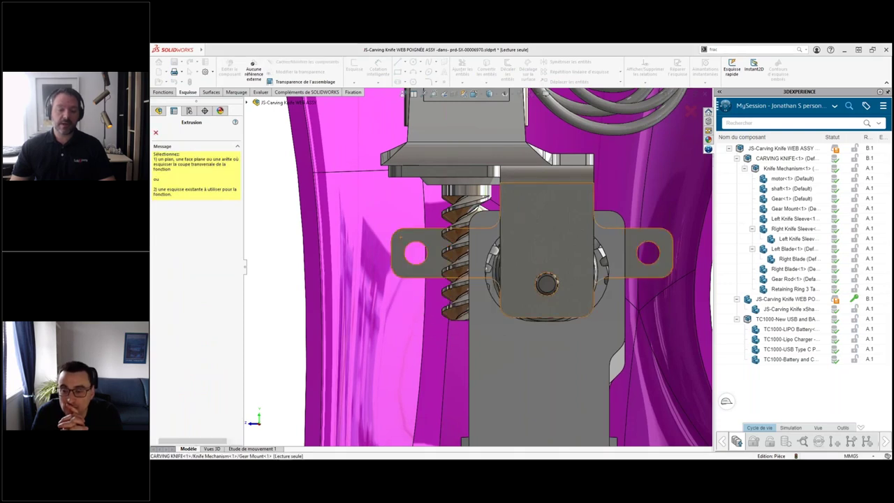
- Convert both mounting-hole edges into circles in Esquisse2
left_click(413, 245)
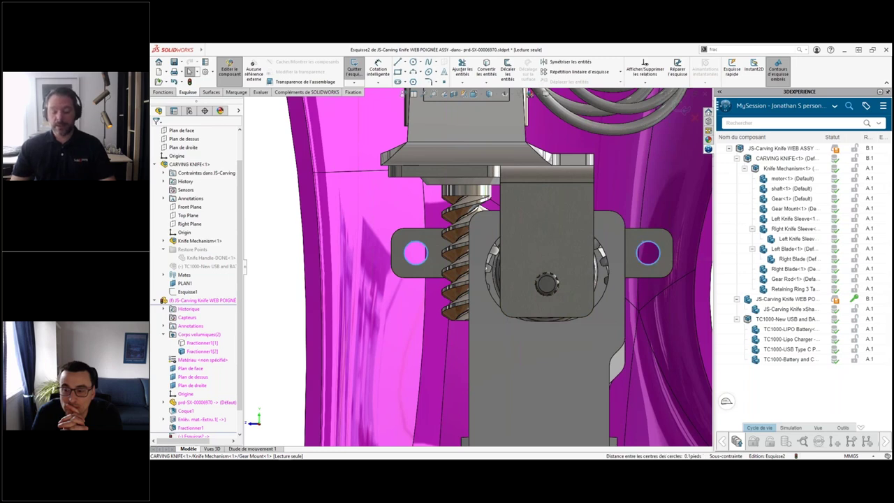
left_click(648, 253, "ctrl")
left_click(707, 260)
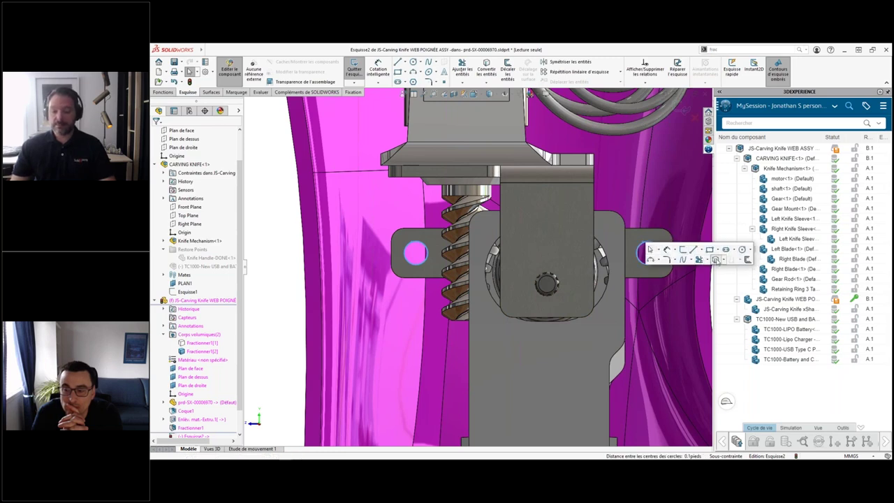
key("Escape")
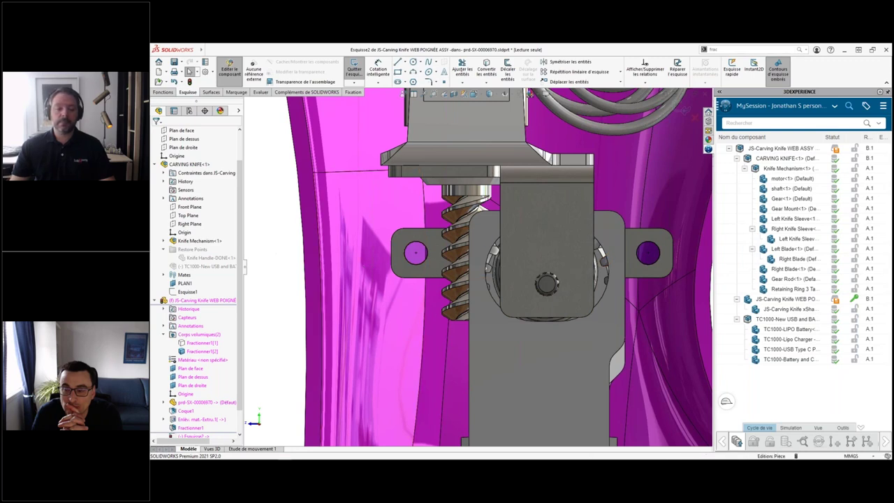
- Extrude both hole circles up to the next surface as 1.00 mm thin walls with 1° draft
right_click(278, 220)
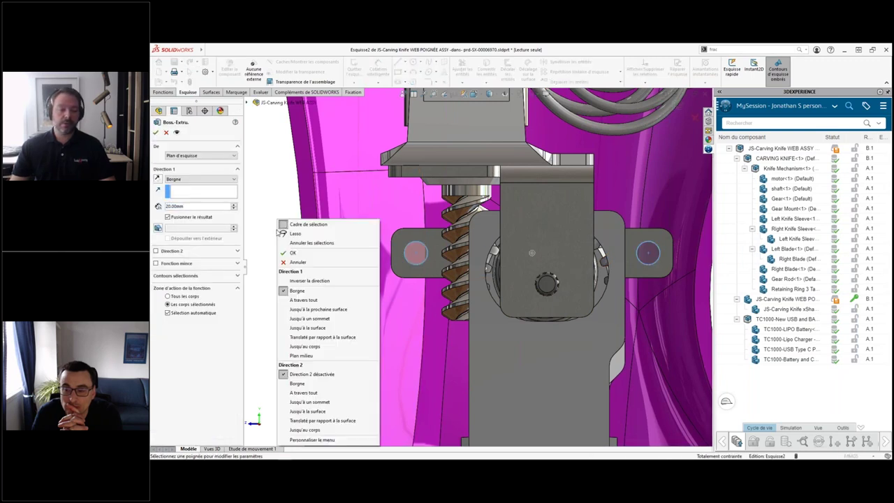
left_click(300, 309)
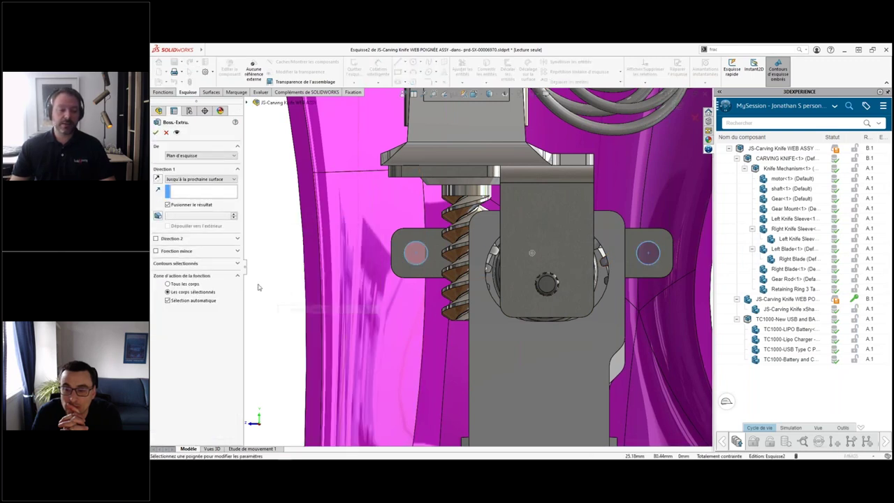
left_click(158, 215)
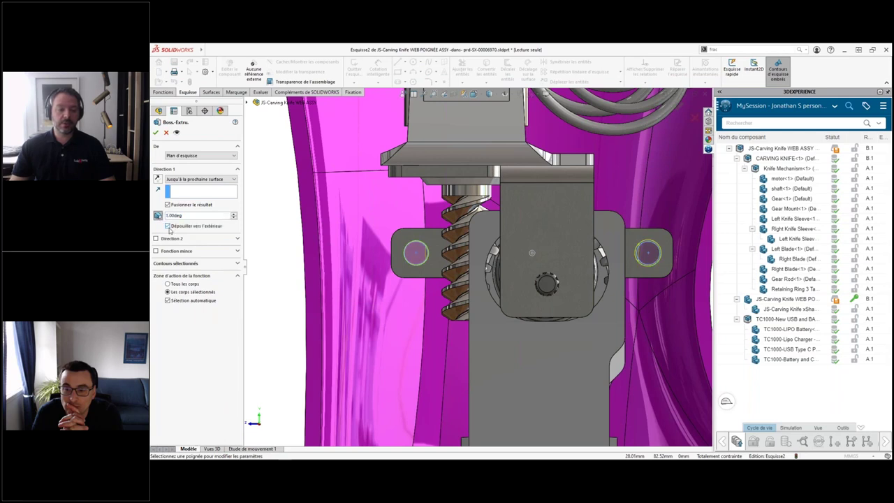
left_click(157, 251)
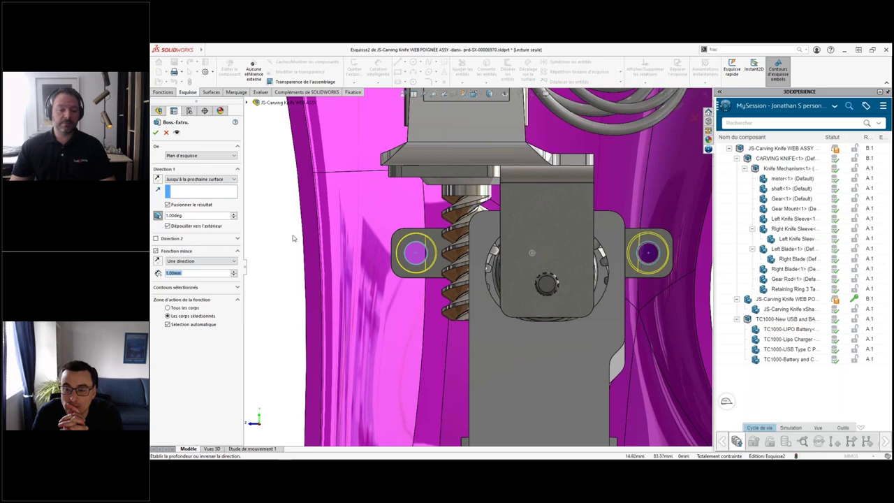
mouse_move(419, 279)
middle_mouse_down()
mouse_move(480, 303)
mouse_move(473, 327)
mouse_move(482, 335)
middle_mouse_up()
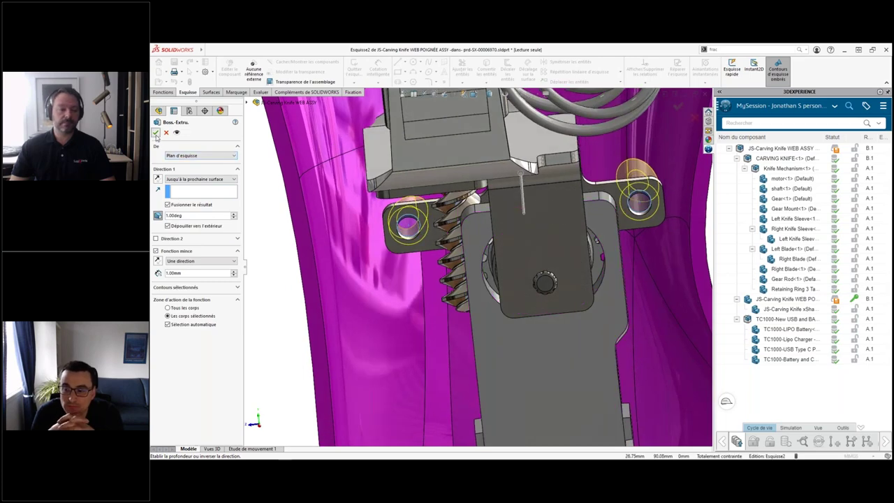
left_click(156, 134)
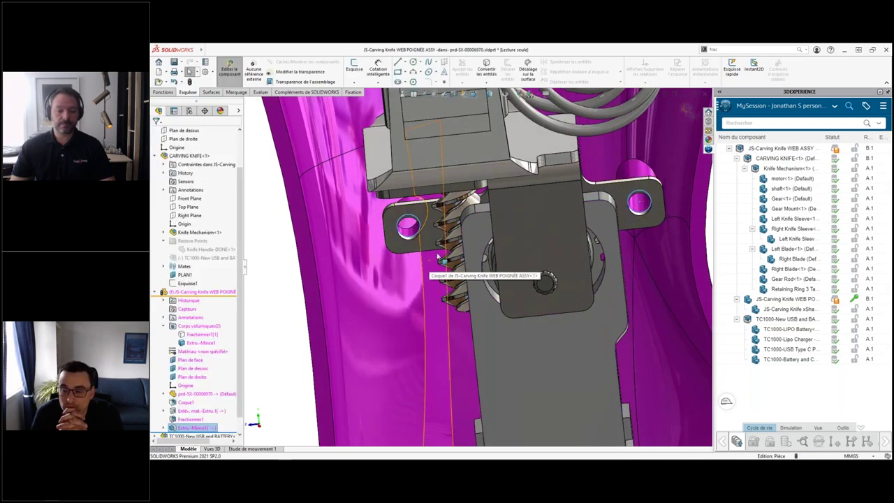
- Start a new sketch on the motor's top plate face, picked through Sélectionner autre
key("ctrl+1")
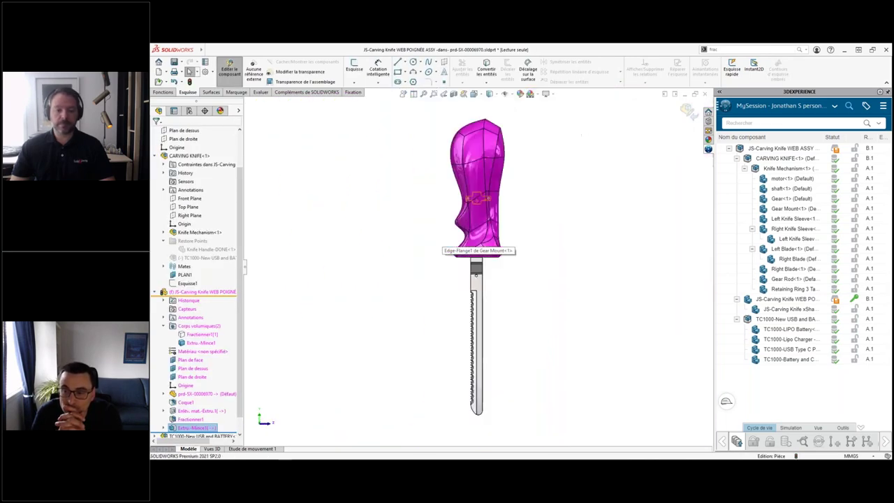
scroll(475, 175, "up", 2)
scroll(475, 174, "up", 2)
scroll(475, 175, "up", 3)
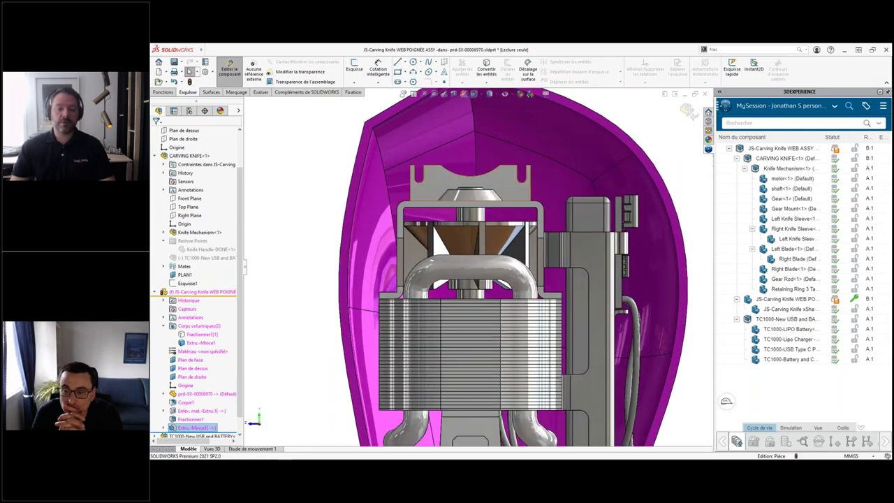
scroll(433, 171, "up", 2)
left_click(447, 189)
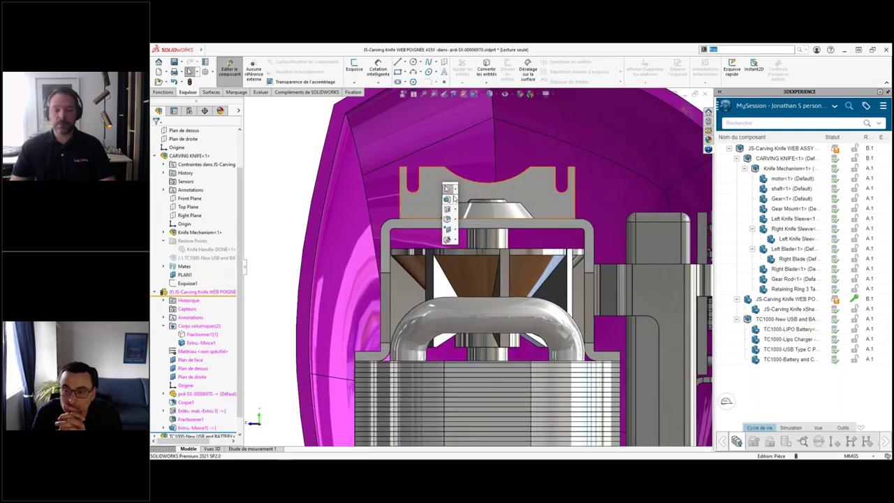
left_click(447, 188)
right_click(437, 187)
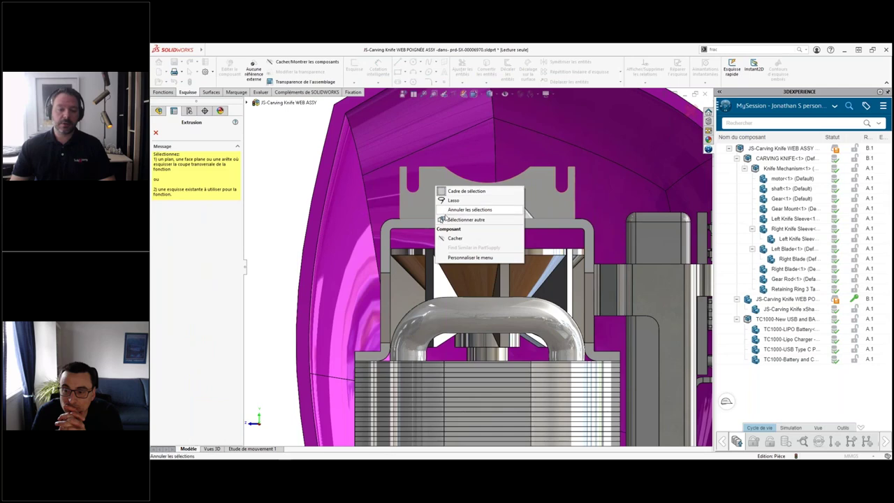
left_click(447, 221)
left_click(454, 225)
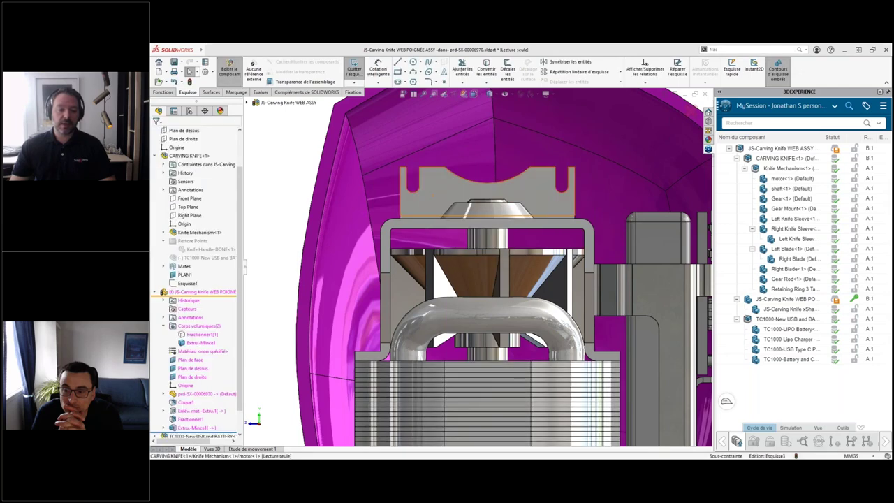
- Draw circles centred on both rounded slot ends of the top plate
right_click_drag(296, 169, 278, 184)
scroll(410, 219, "down", 3)
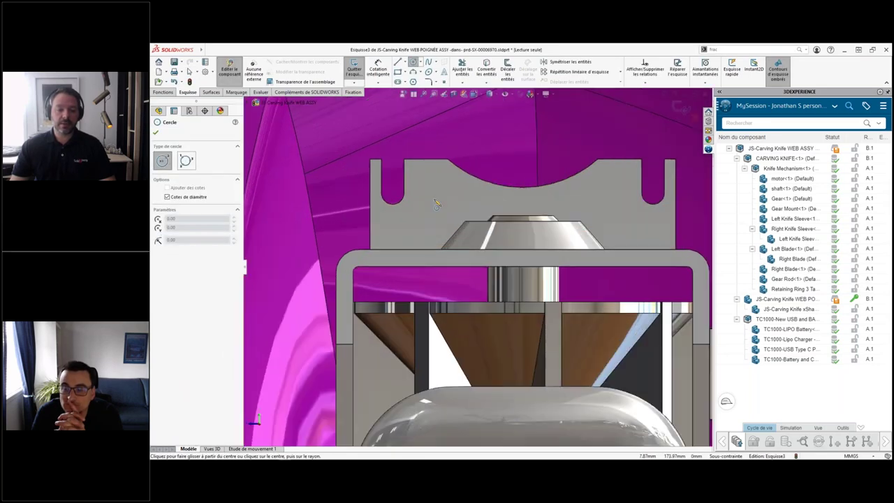
scroll(410, 219, "down", 3)
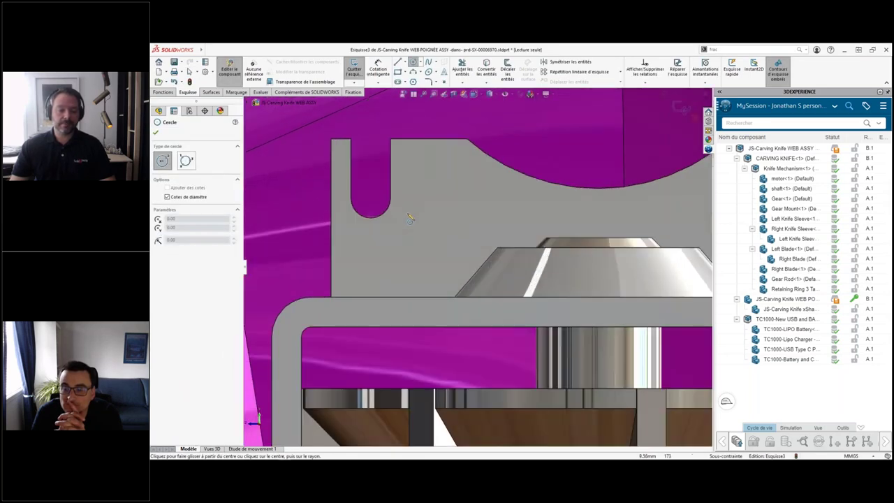
left_click(374, 201)
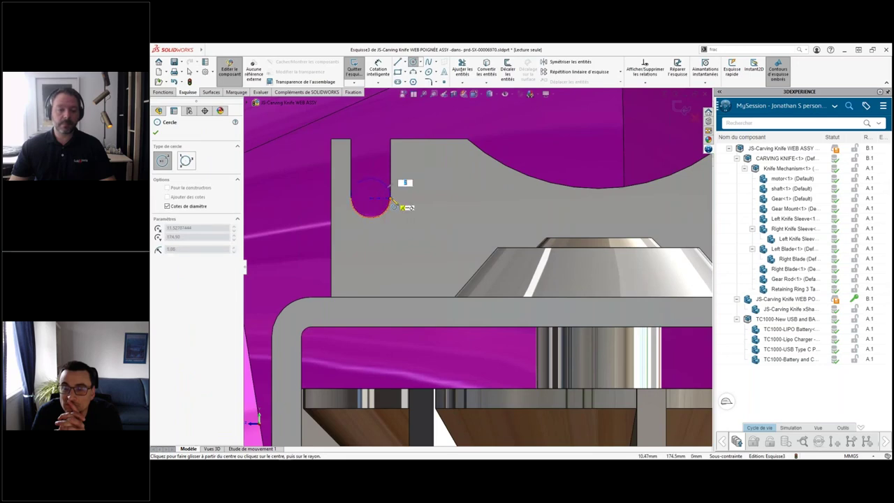
left_click(393, 206)
middle_click_drag(505, 225, 492, 240)
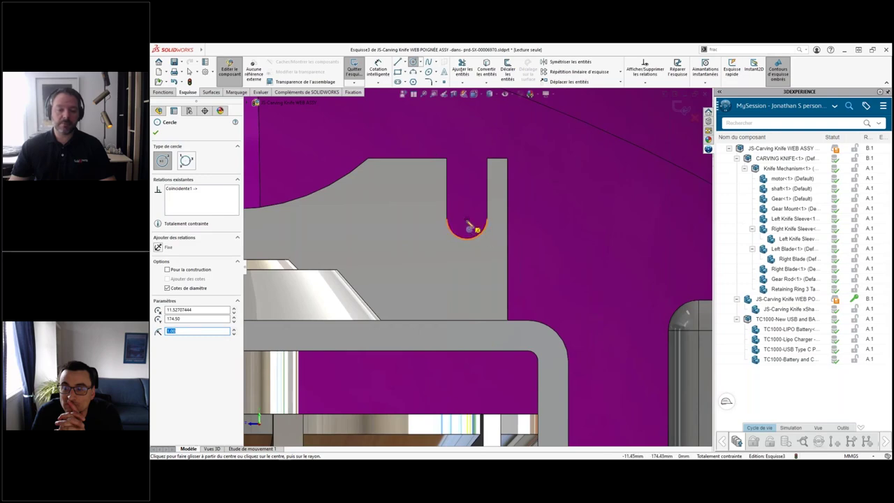
left_click(470, 225)
left_click(487, 225)
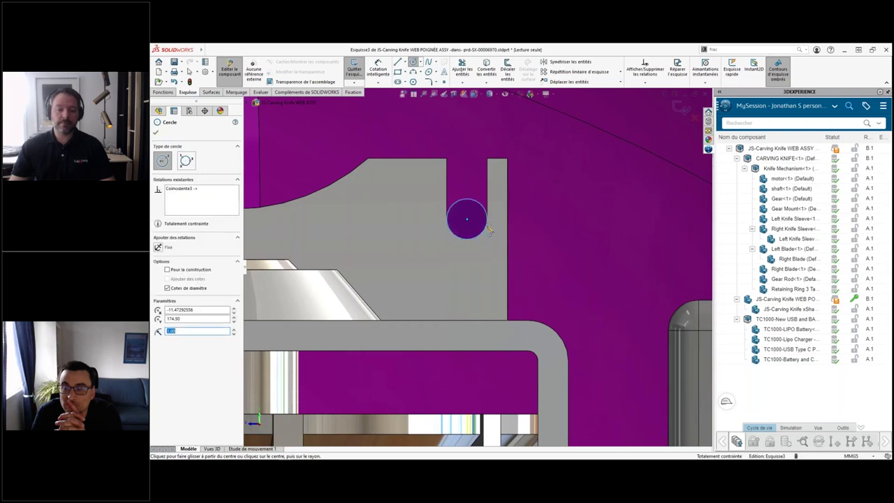
key("Escape")
scroll(474, 253, "up", 5)
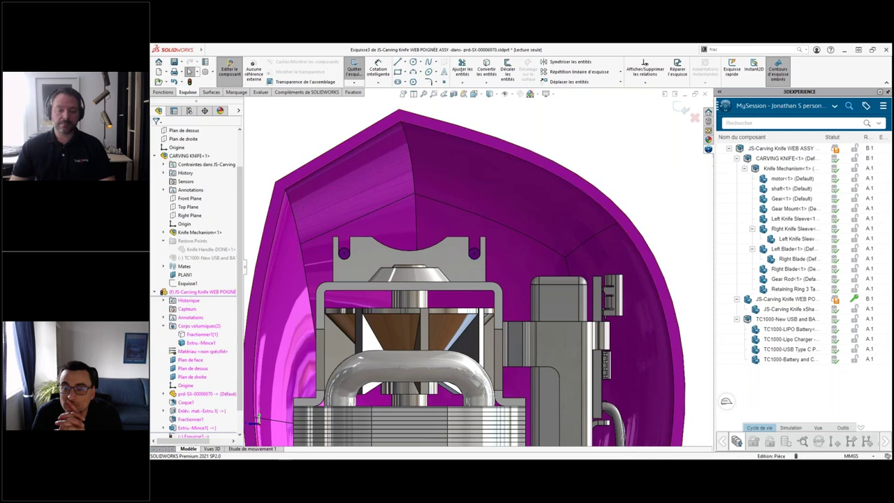
- Extrude the slot circles to the next surface as 1.00 mm thin walls with 1° outward draft
key("e")
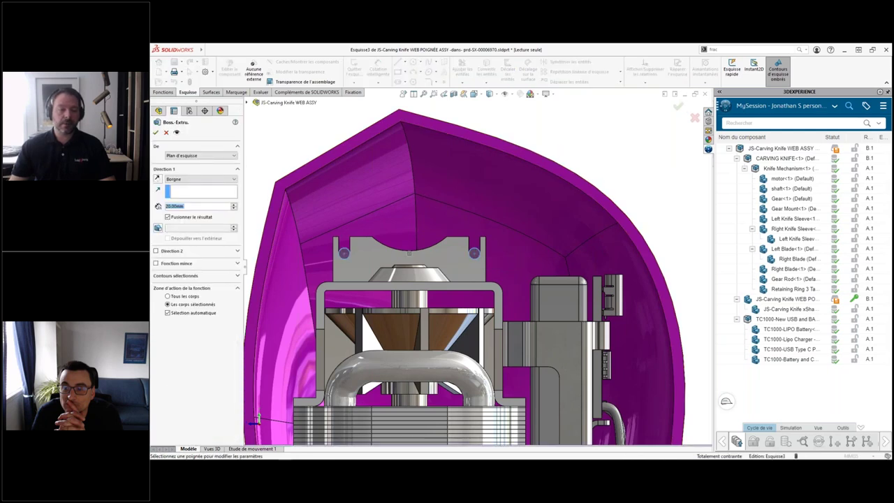
right_click(323, 134)
left_click(352, 227)
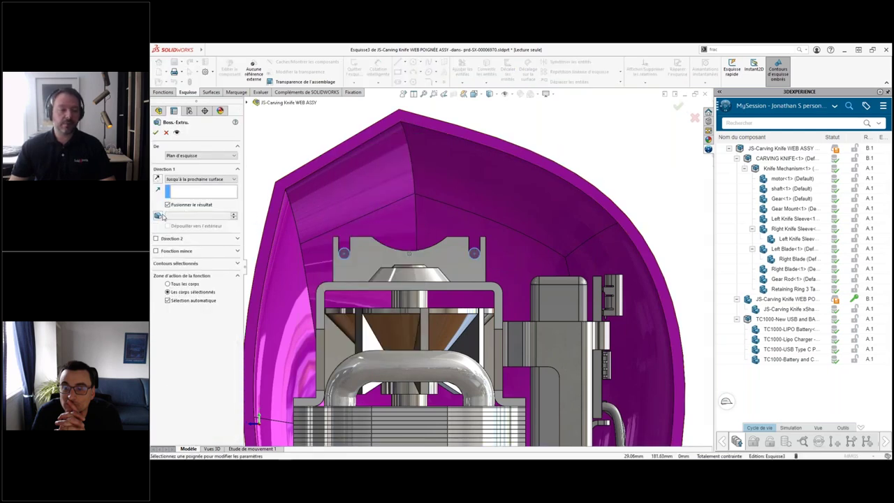
left_click(160, 216)
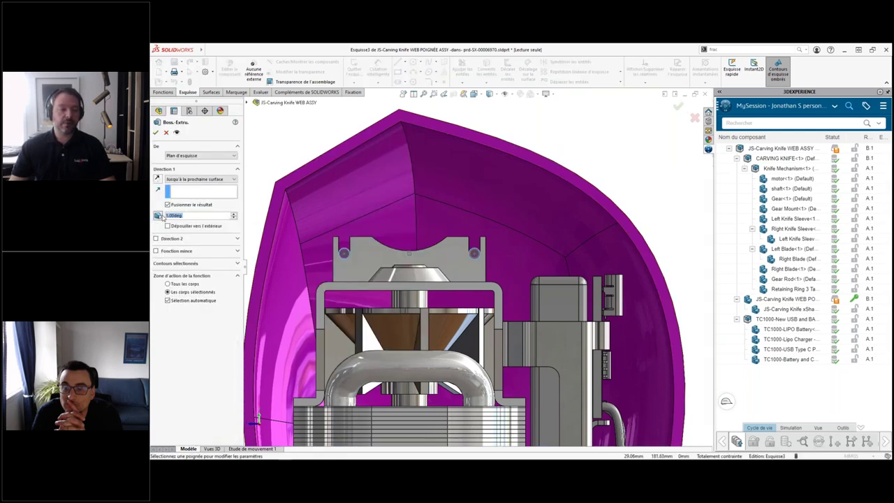
left_click(156, 251)
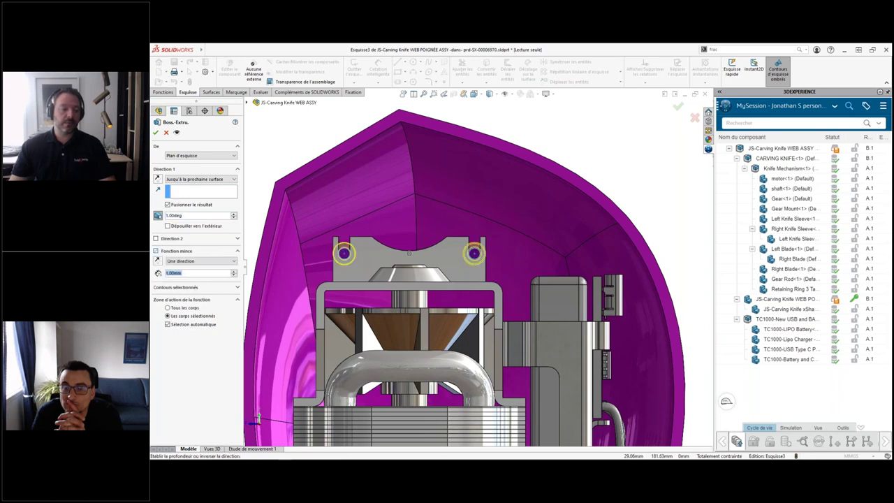
left_click(168, 226)
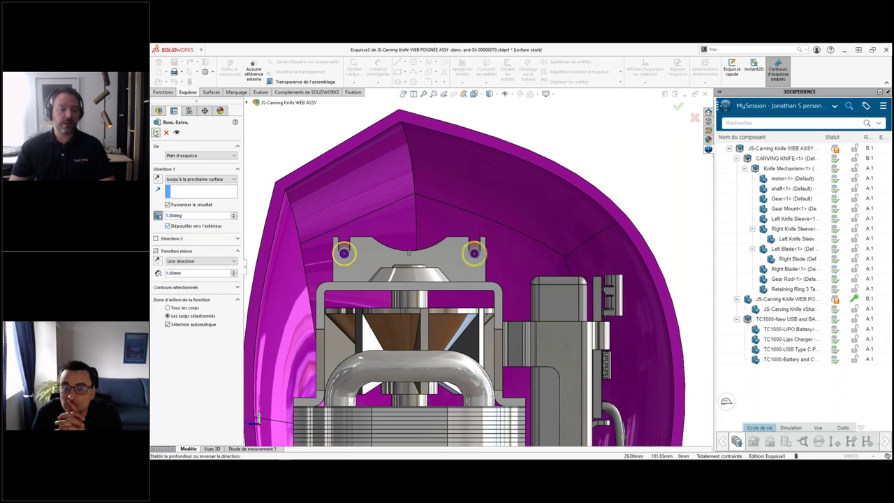
key("Return")
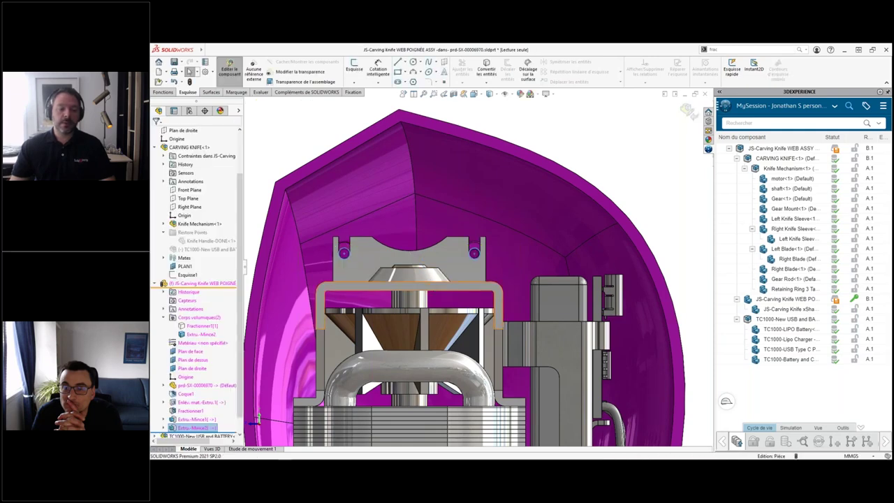
middle_click_drag(454, 293, 551, 260)
key("ctrl+7")
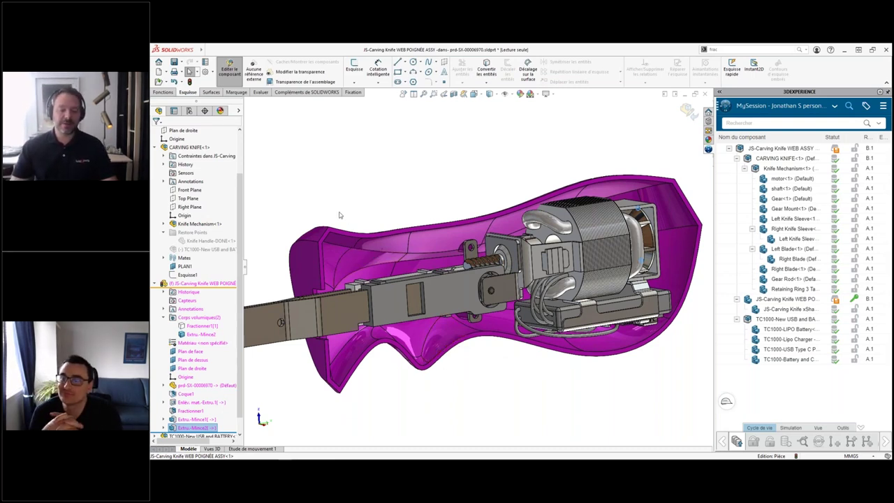
- Exit in-context editing of the handle part and dismiss the read-only warning
key("Escape")
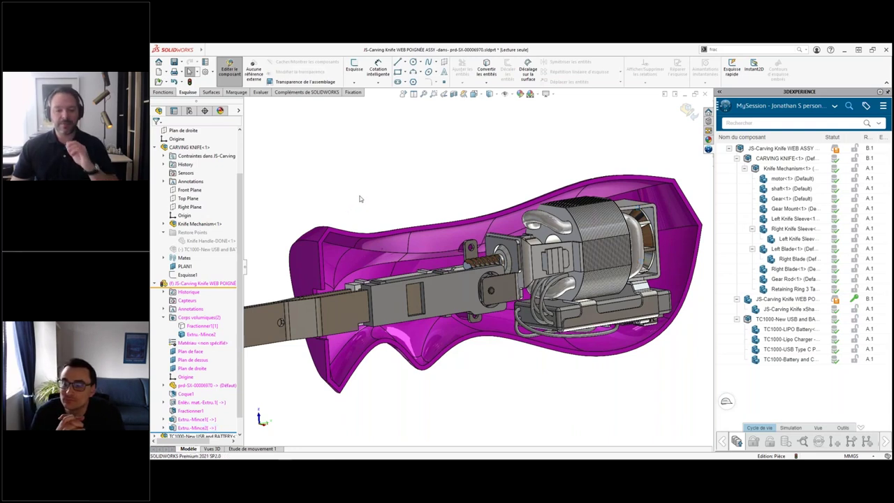
left_click(353, 93)
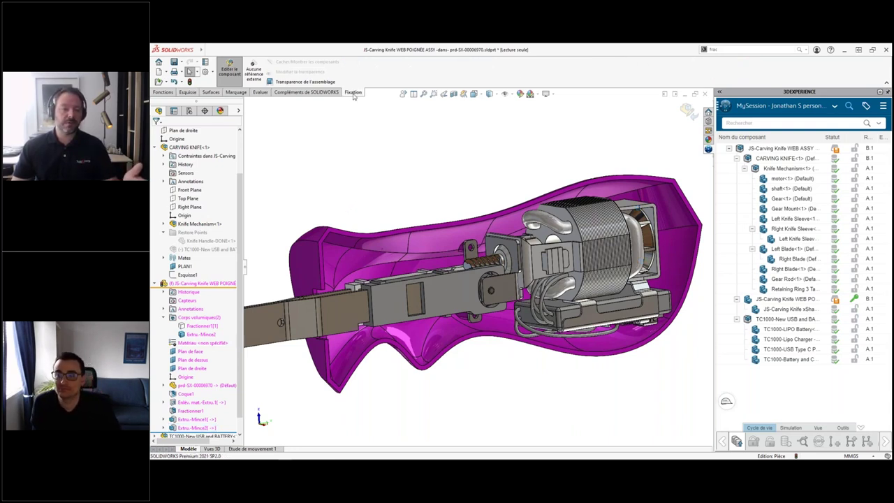
left_click(305, 92)
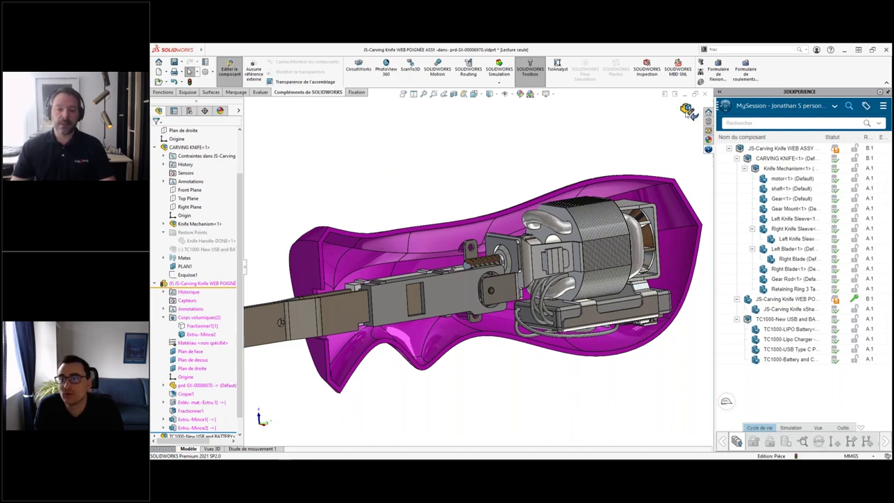
left_click(688, 111)
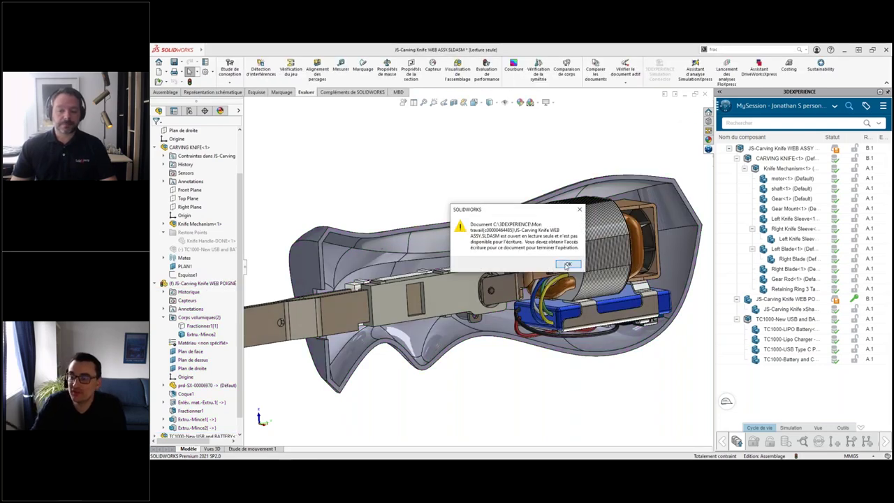
left_click(567, 265)
- Show the hidden handle body Fractionner1[1] in the knife assembly
middle_click_drag(563, 260, 538, 244)
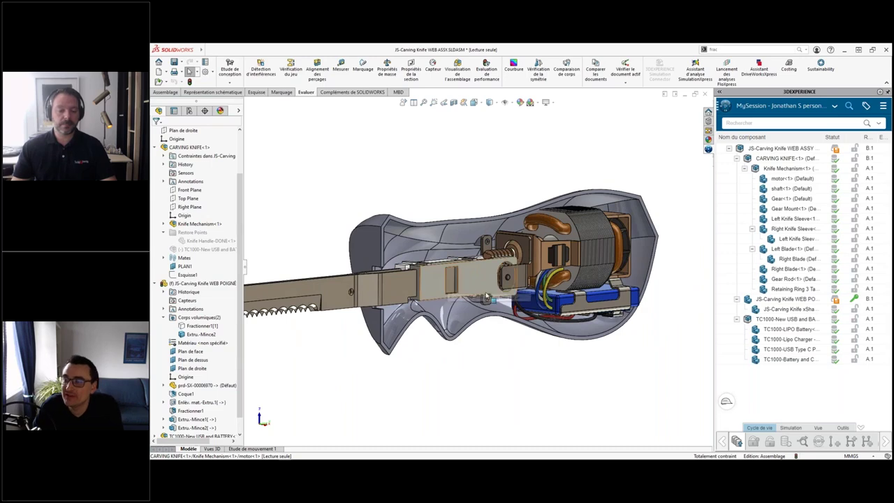
scroll(541, 270, "up", 2)
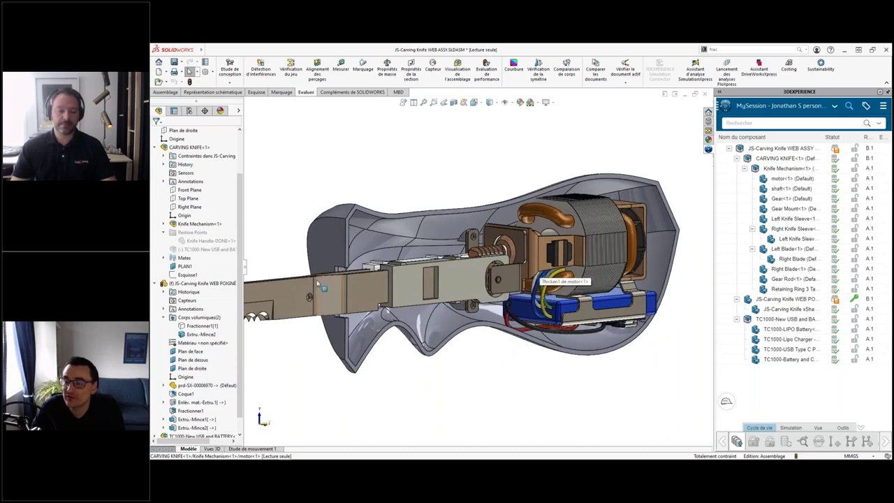
left_click(203, 325)
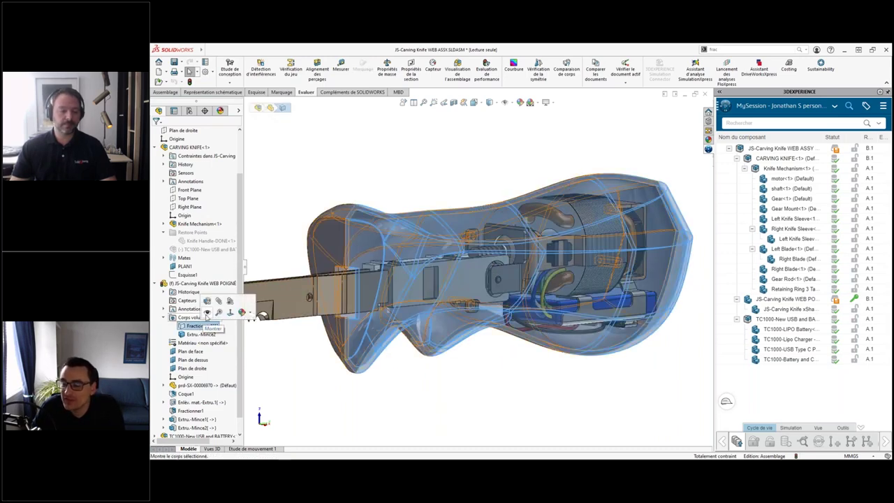
left_click(218, 300)
left_click(267, 242)
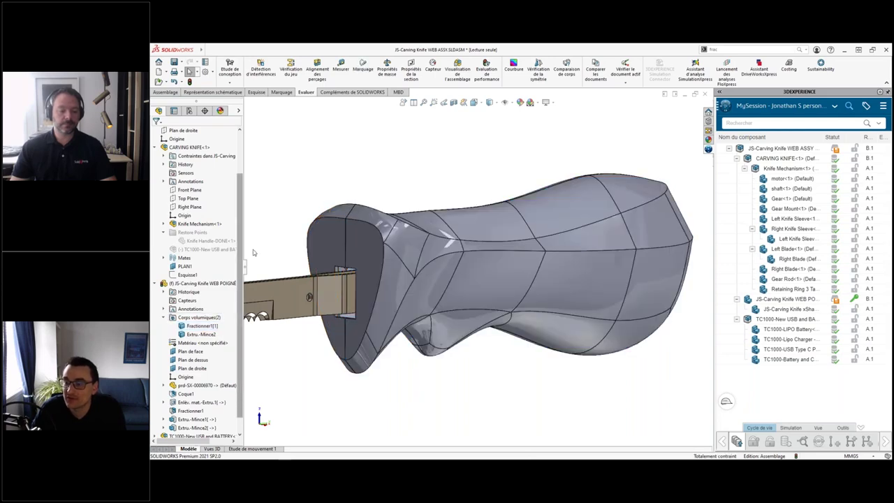
- Save the knife assembly to 3DEXPERIENCE, reserving it and releasing the reservation after saving
key("shift+c")
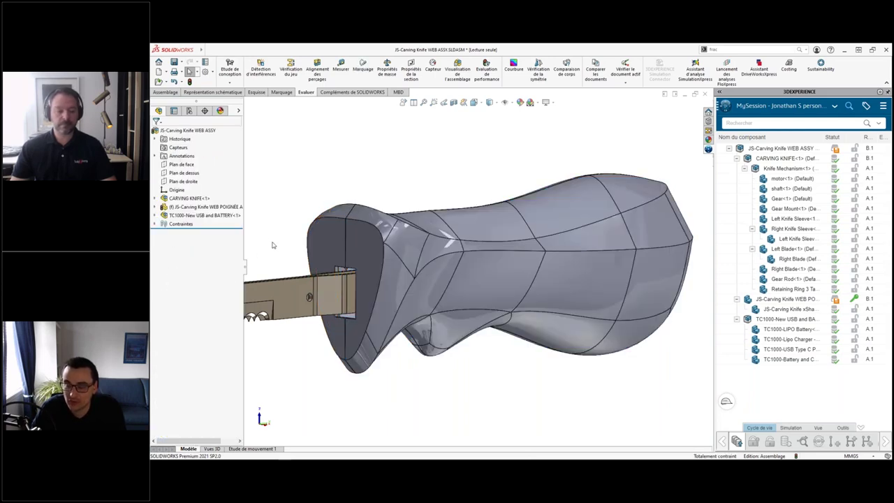
middle_click_drag(284, 252, 486, 279)
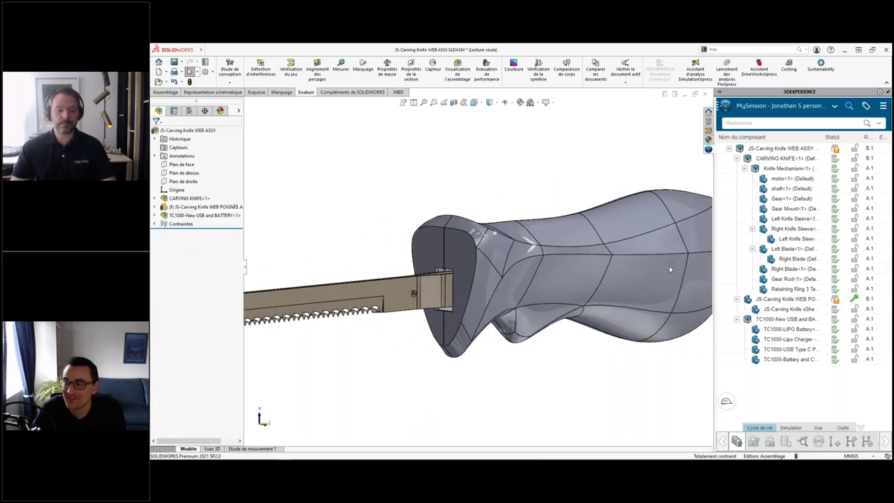
right_click(781, 148)
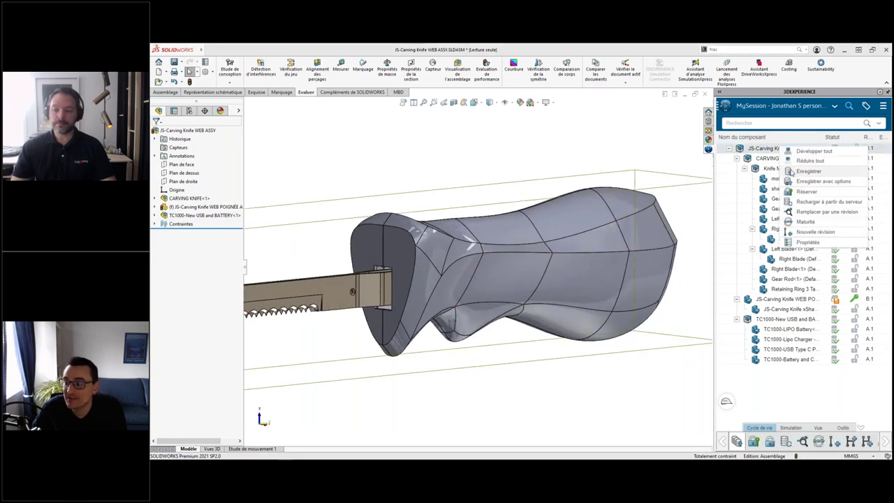
left_click(792, 172)
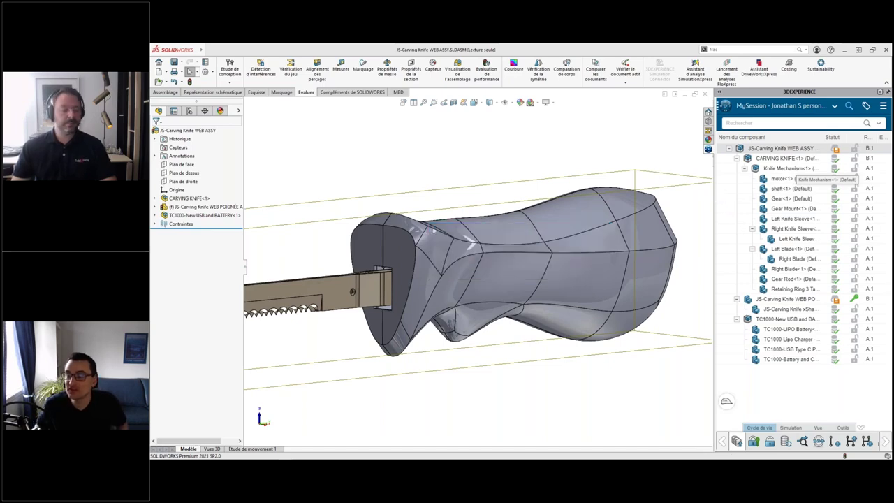
left_click(673, 121)
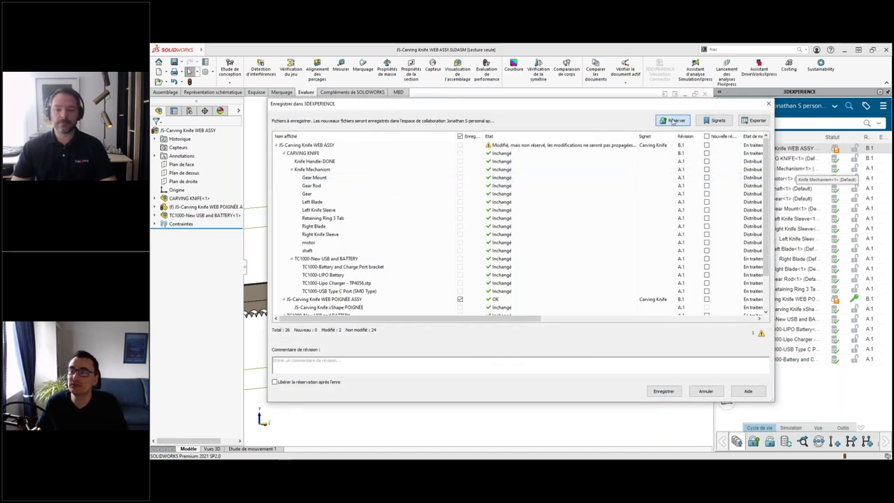
scroll(594, 219, "down", 2)
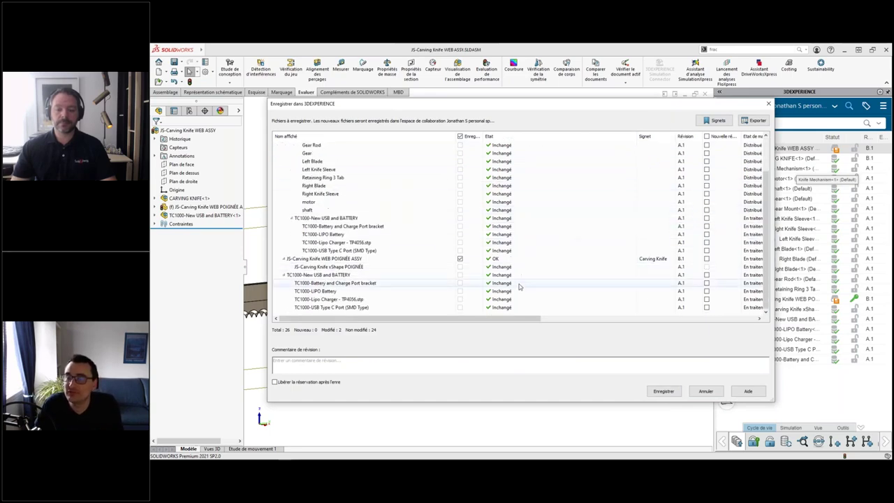
left_click(276, 383)
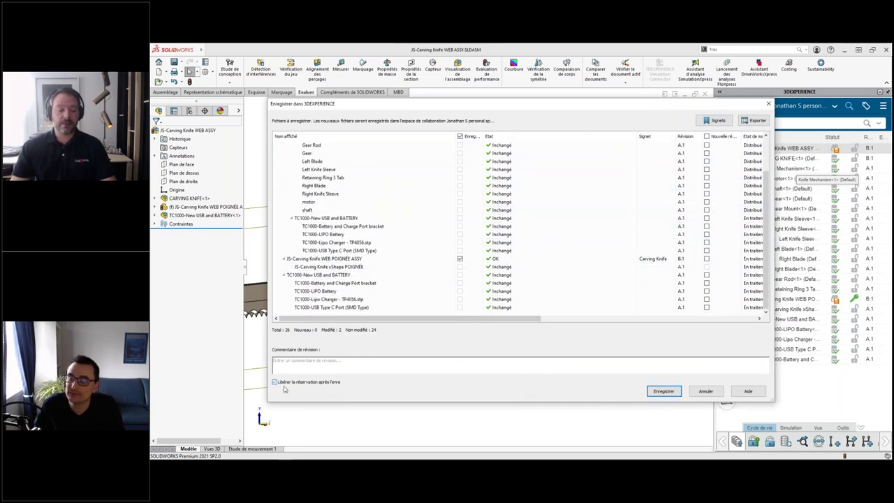
left_click(660, 393)
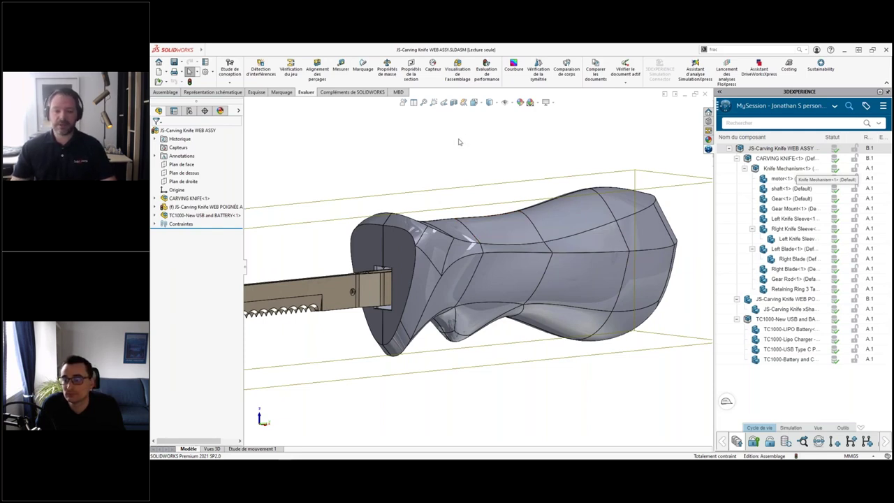
left_click(469, 178)
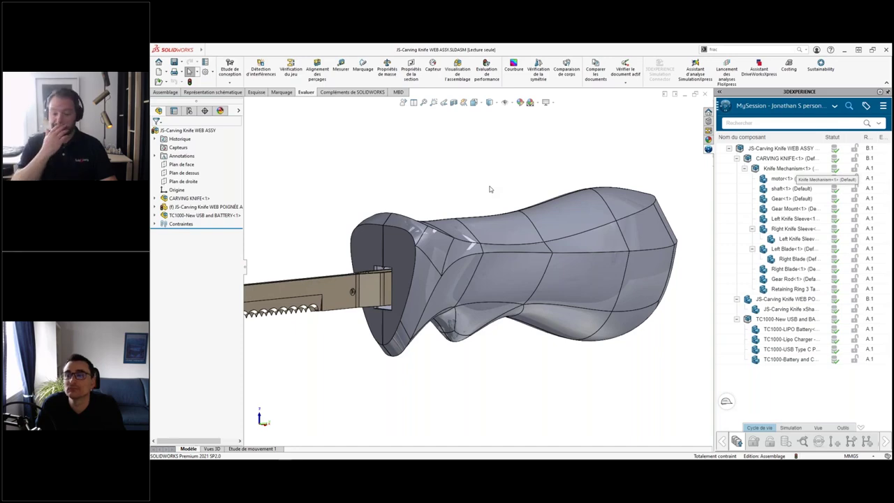
- In the browser's Données tab, maximise the 3DPlay viewer and adjust its display options
key("alt+Tab")
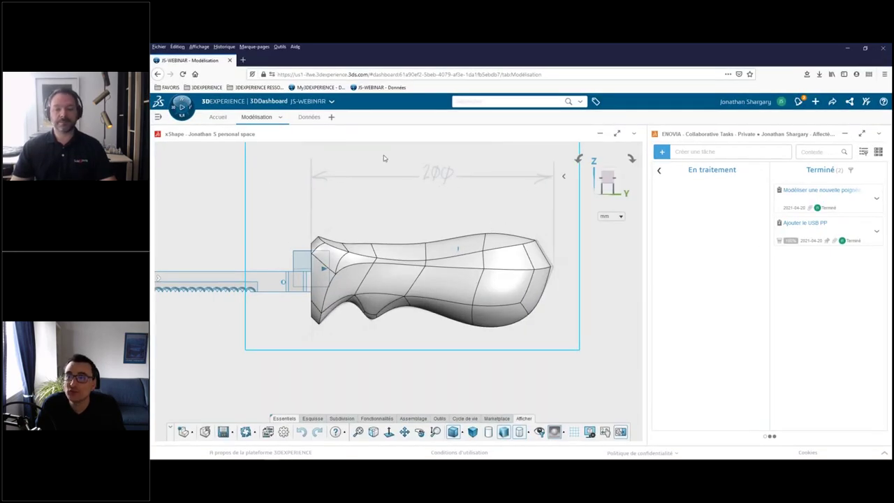
left_click(309, 116)
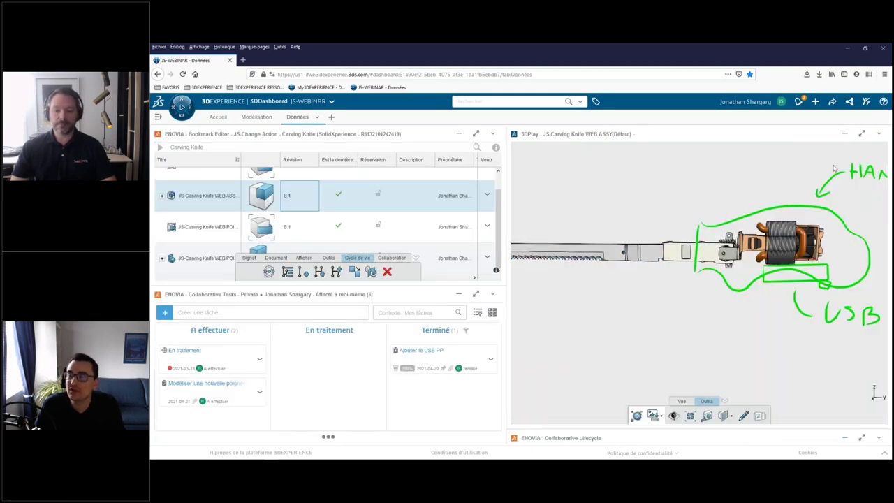
left_click(862, 134)
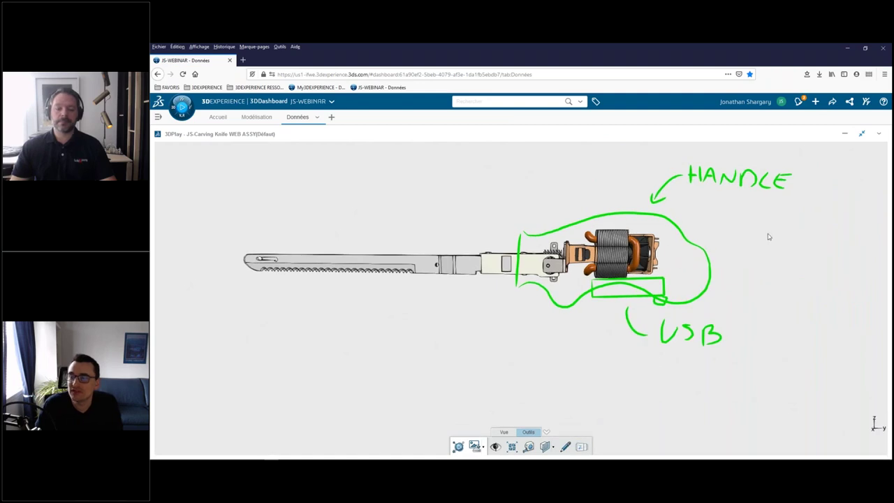
left_click(881, 134)
left_click(850, 197)
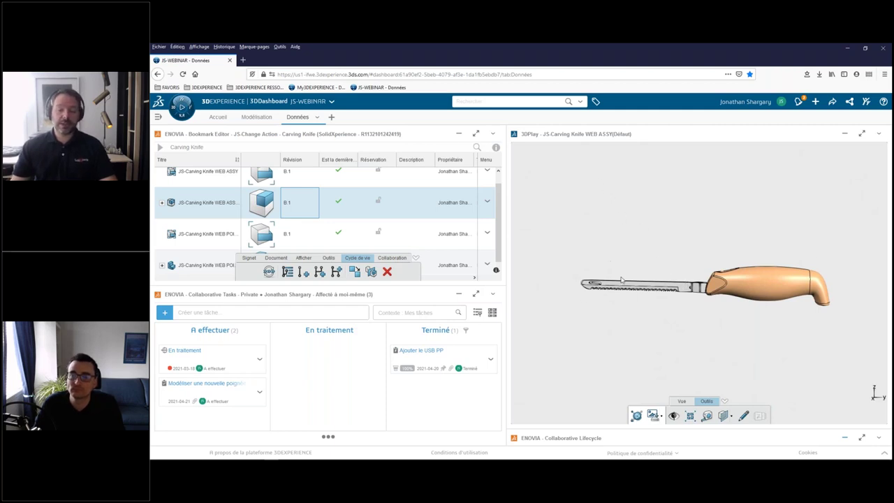
- Load JS-Carving Knife WEB ASSY B.1 into 3DPlay, zoom on the handle, then return to SOLIDWORKS
left_click_drag(788, 303, 654, 220)
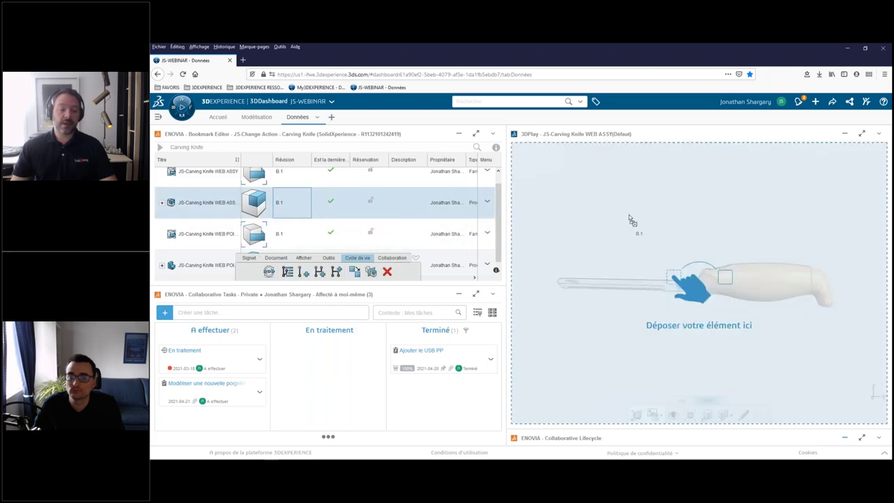
left_click_drag(301, 204, 629, 220)
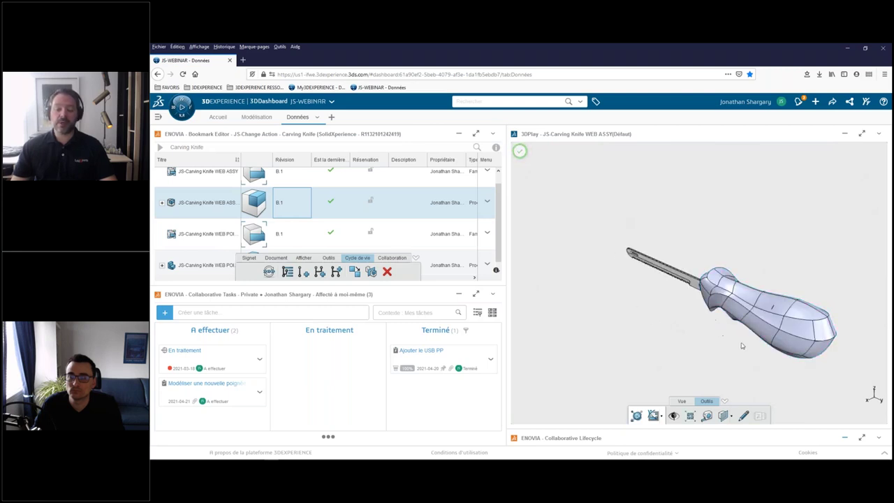
scroll(788, 337, "down", 2)
scroll(788, 338, "up", 2)
scroll(789, 337, "up", 5)
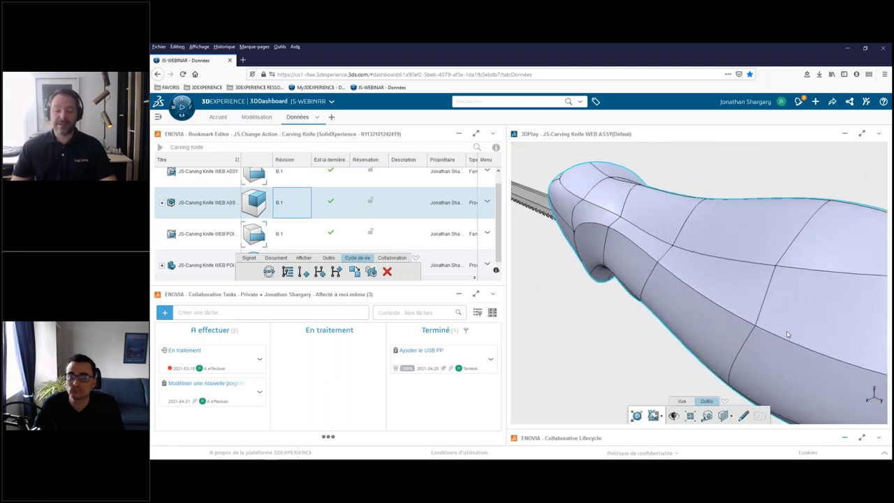
scroll(781, 312, "down", 5)
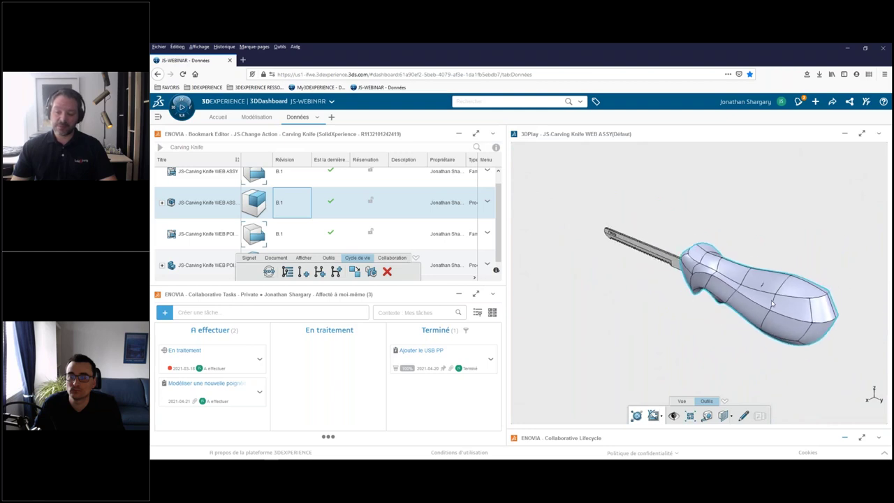
scroll(773, 303, "up", 1)
scroll(772, 303, "up", 2)
scroll(759, 271, "up", 2)
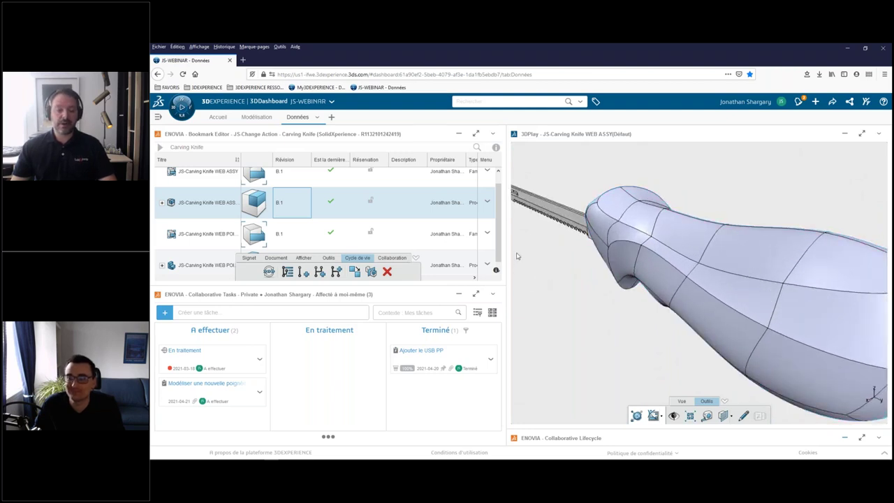
key("super+Tab")
left_click(336, 234)
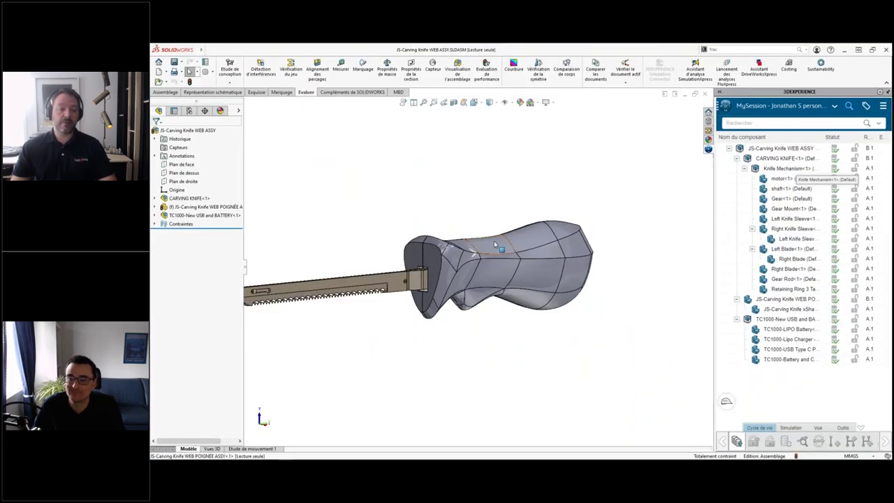
- Check the handle for interferences, review Interférence3 and Interférence5, then switch to the dashboard
left_click(494, 239)
left_click(260, 70)
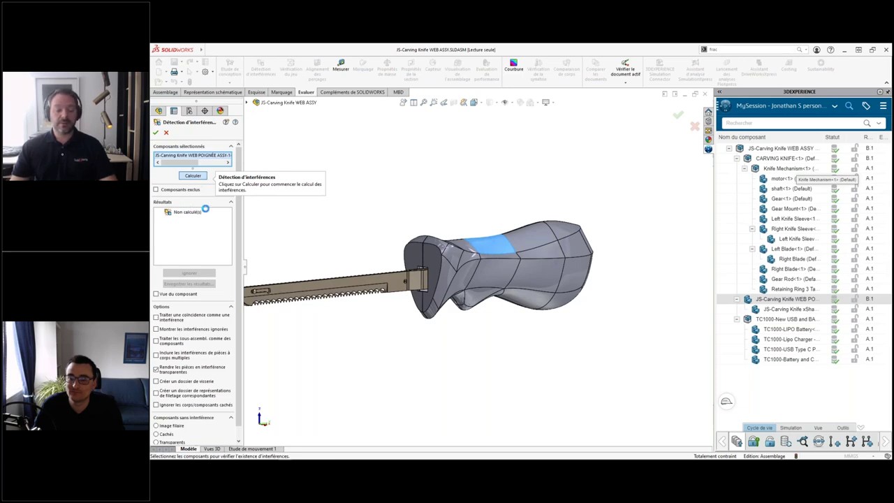
mouse_move(458, 248)
middle_mouse_down()
mouse_move(509, 223)
mouse_move(544, 231)
middle_mouse_up()
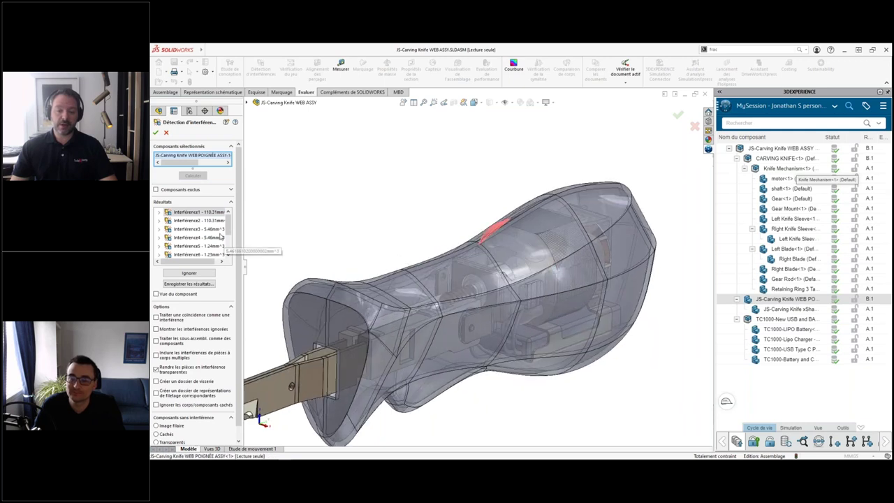
left_click(209, 230)
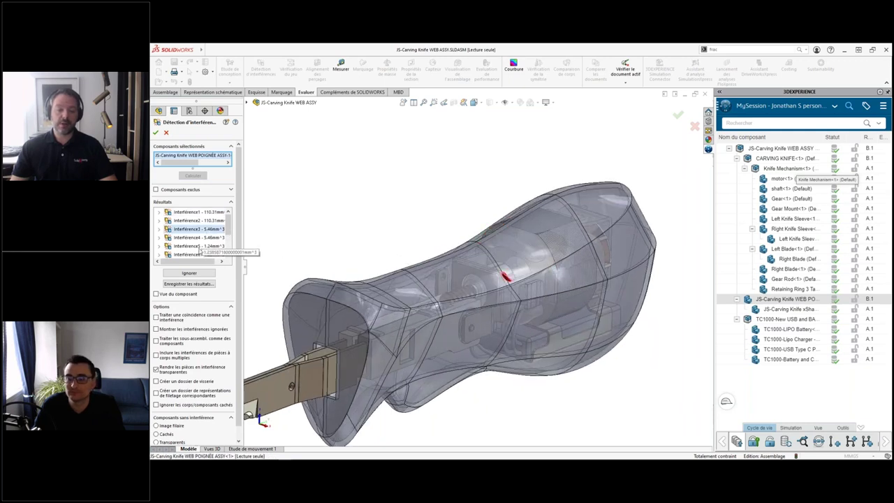
left_click(201, 247)
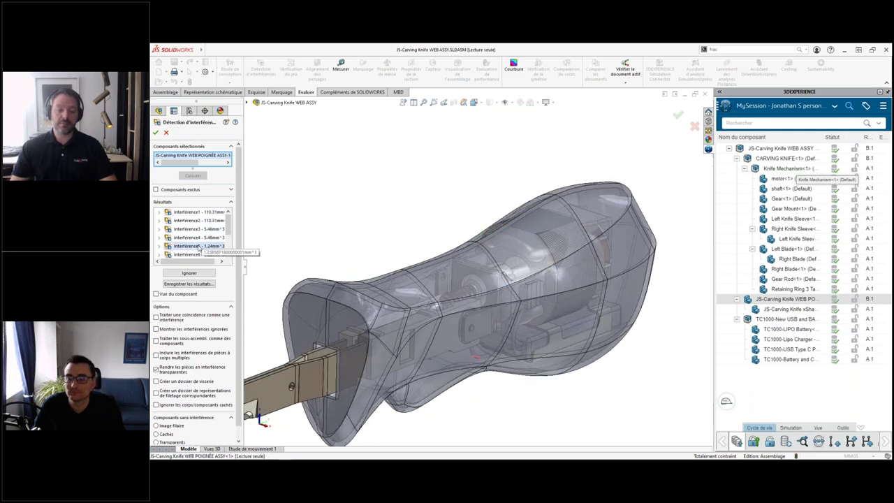
left_click(165, 132)
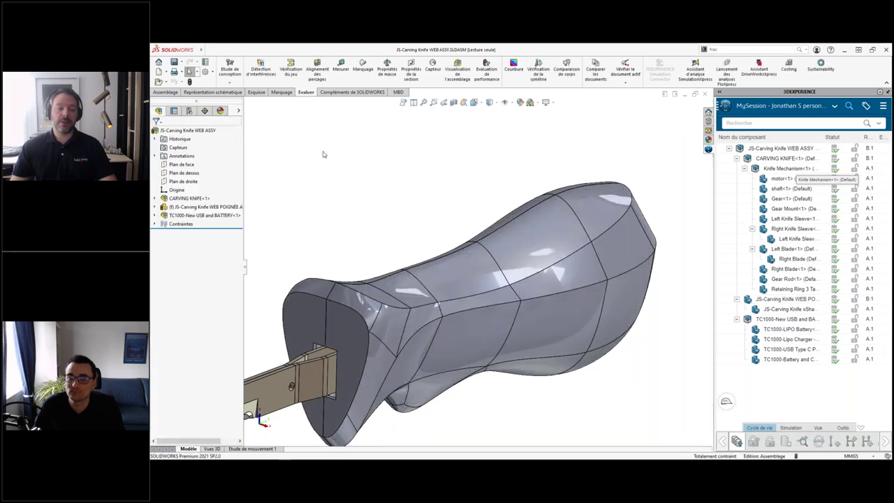
key("alt+Tab")
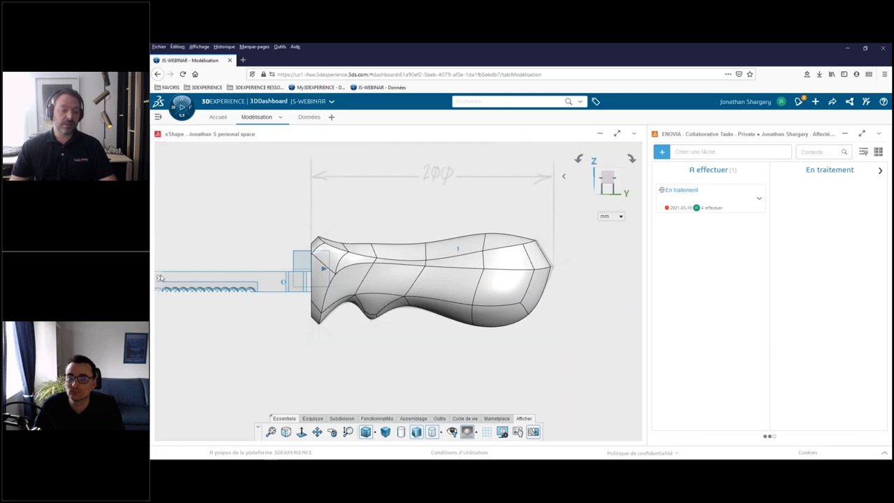
- Activate the POIGNÉE handle part for editing and maximise the xShape widget
left_click(160, 278)
double_click(195, 230)
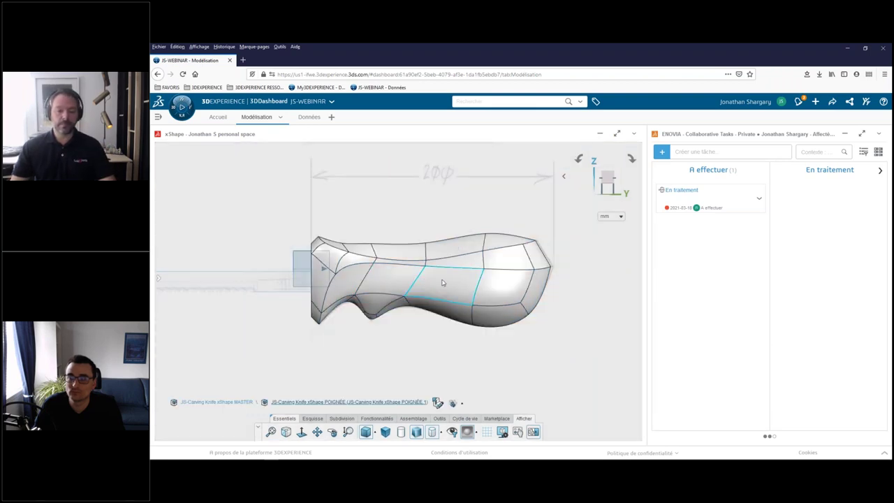
left_click(450, 270)
left_click(462, 250)
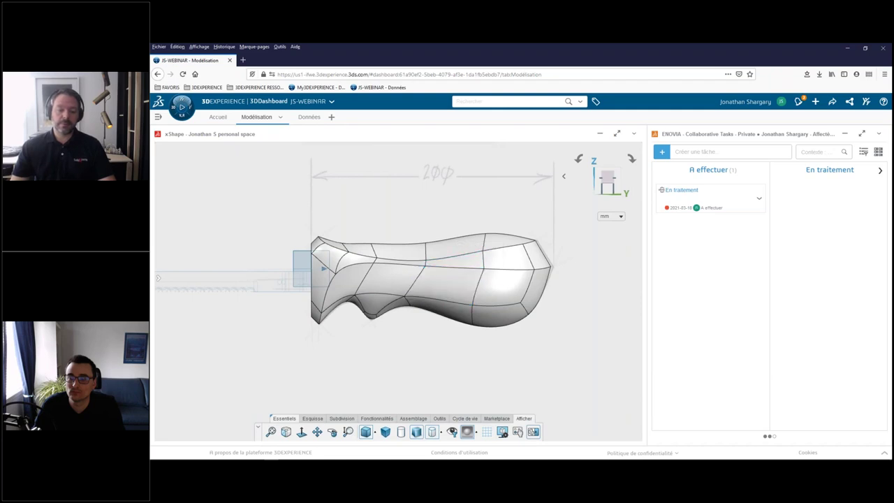
double_click(459, 256)
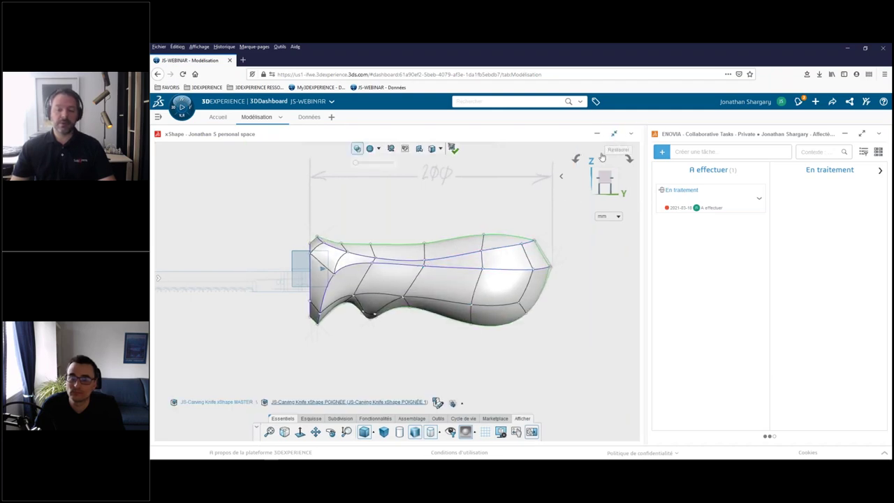
left_click(614, 134)
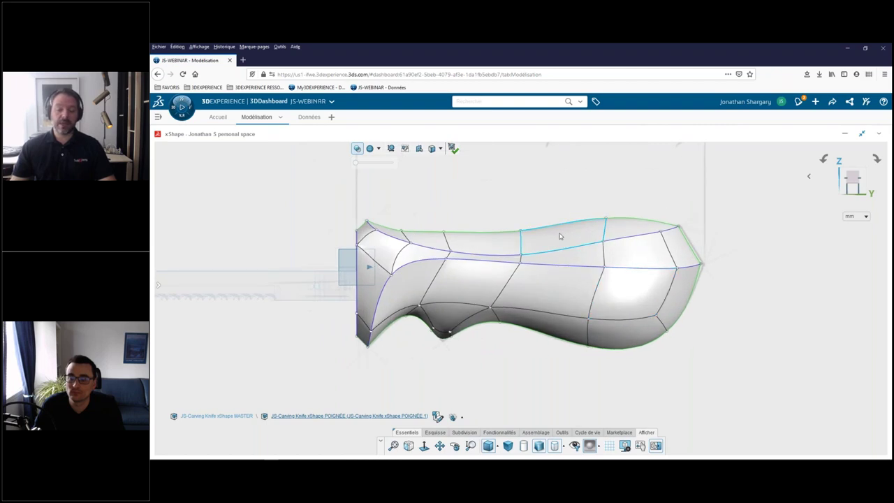
- Pull the handle's top face up about 6.977 mm
left_click(584, 235)
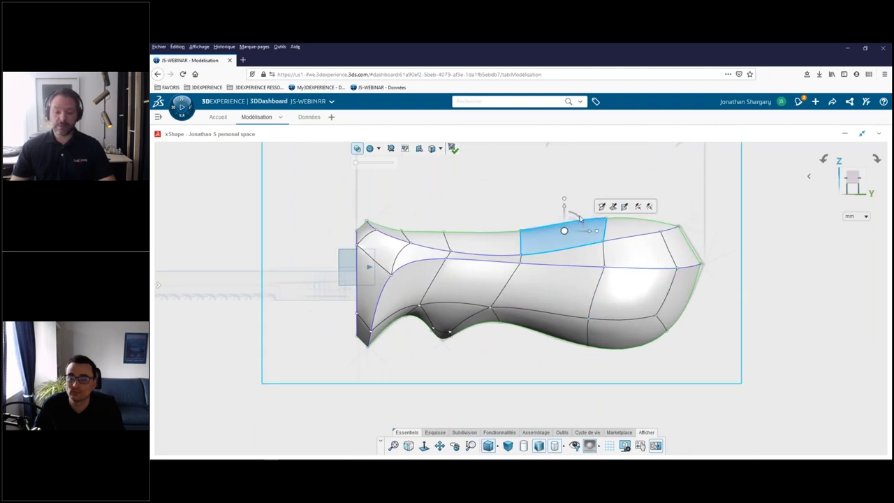
left_click_drag(566, 210, 568, 193)
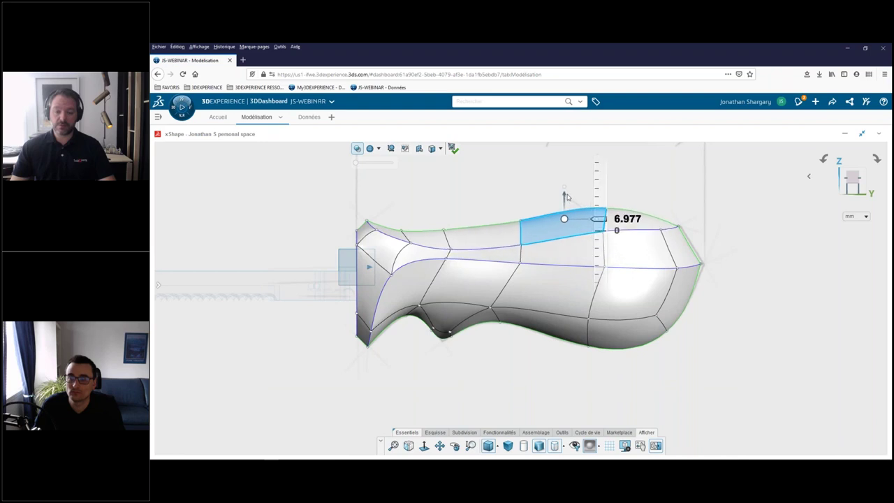
middle_click_drag(738, 278, 690, 284)
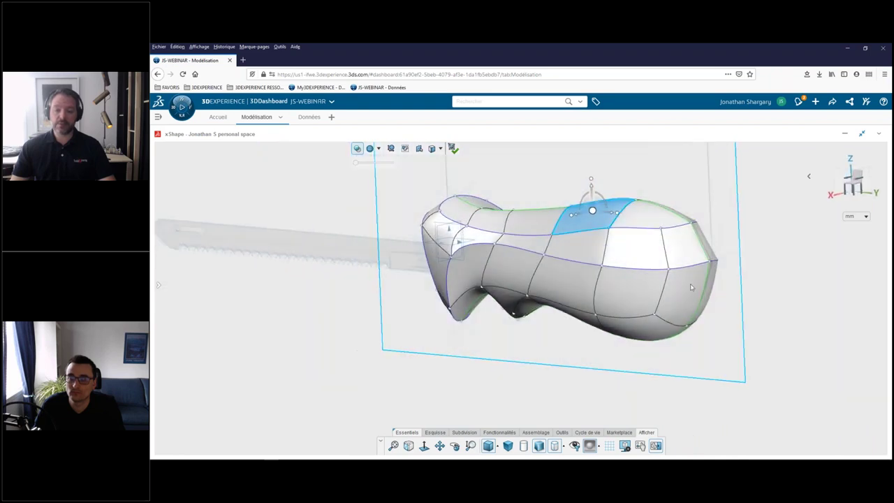
left_click_drag(591, 189, 591, 183)
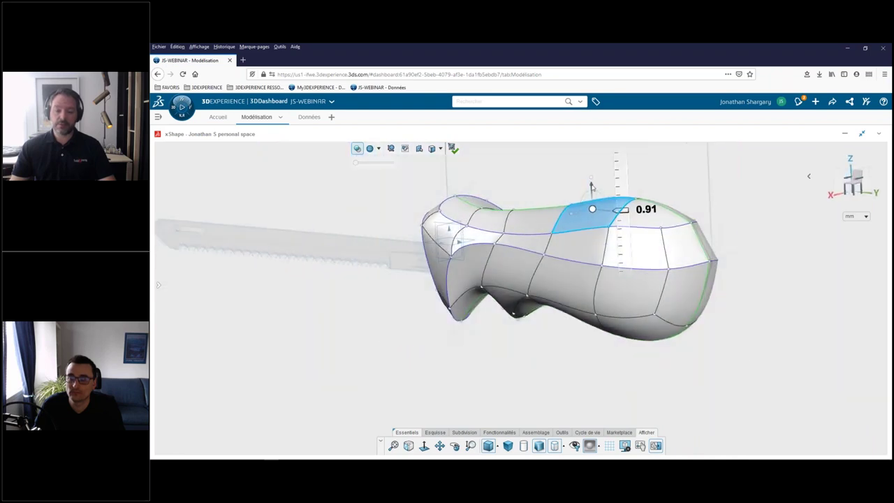
- Drag two side edges of the handle cage to refine its contour
left_click(586, 231)
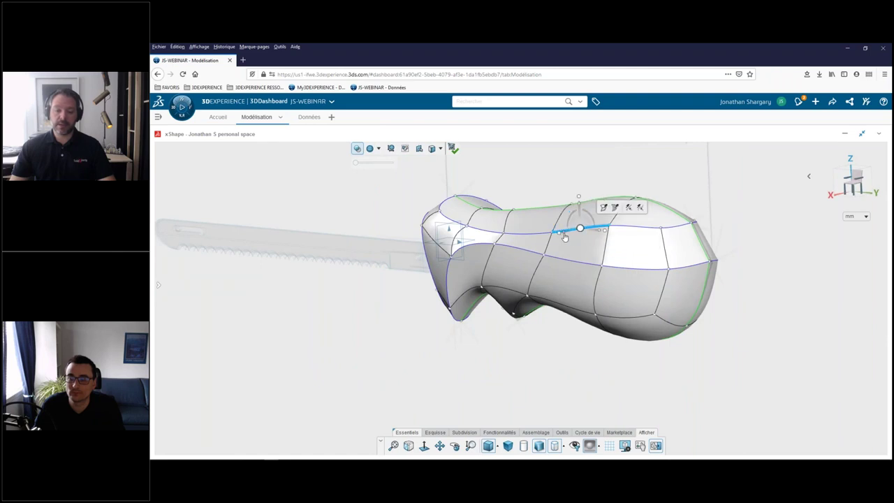
left_click_drag(564, 238, 561, 246)
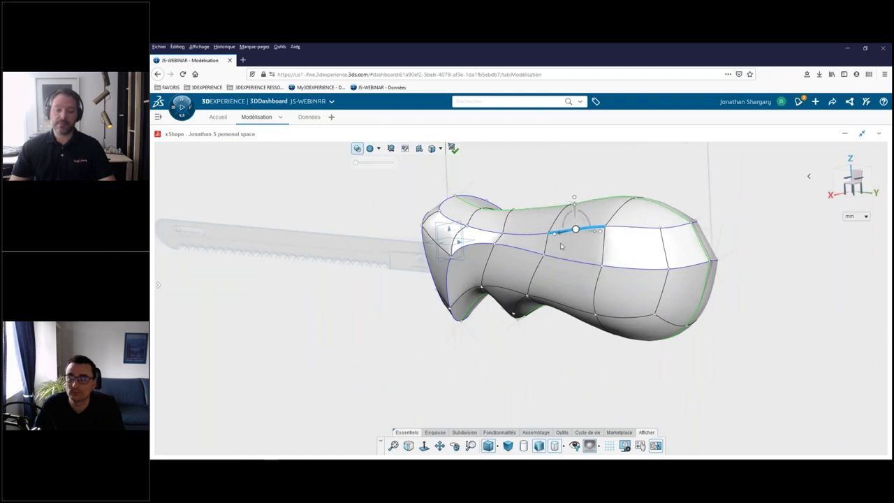
left_click(564, 261)
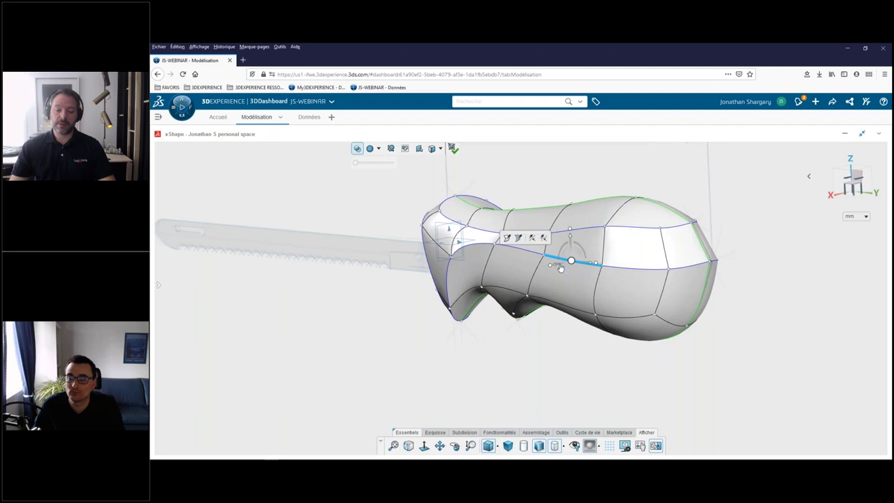
left_click_drag(560, 269, 557, 267)
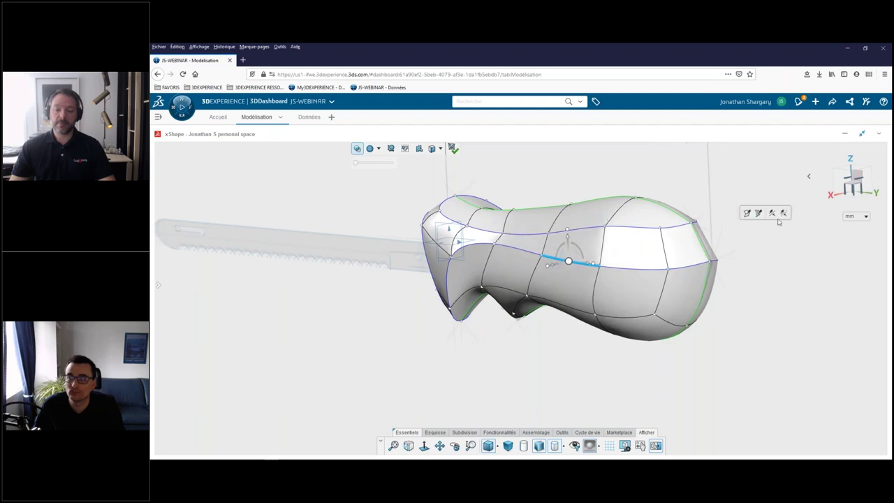
left_click(845, 183)
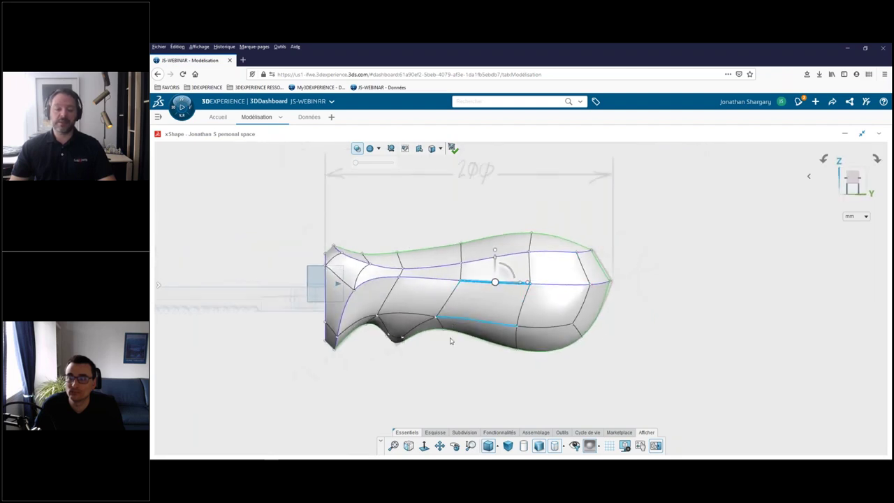
left_click(491, 387)
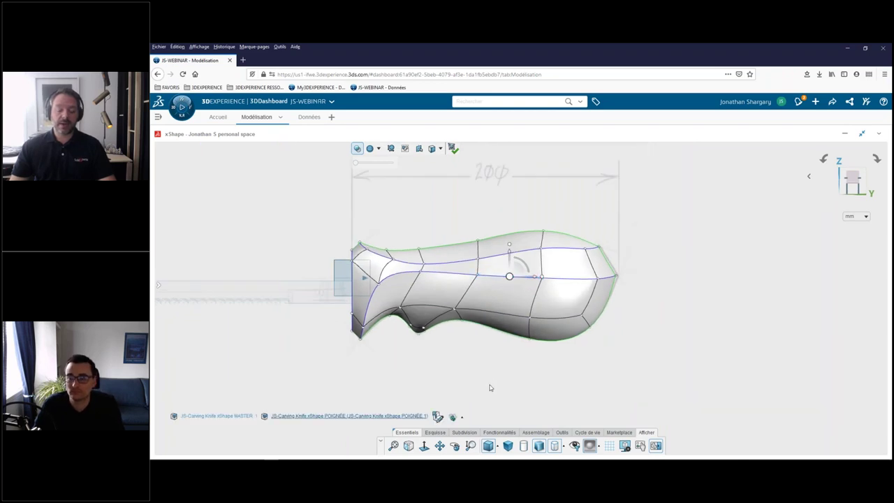
left_click(464, 432)
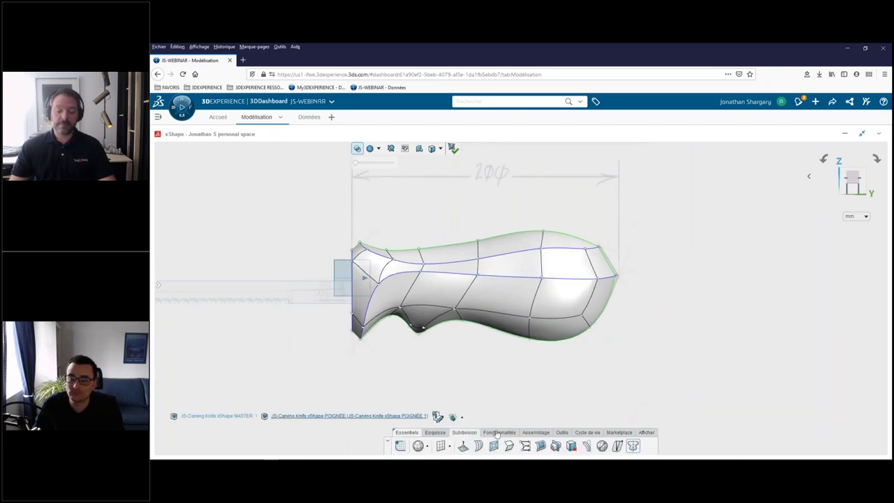
- Bend the rear portion of the handle's cage downward about a pivot near the rear
left_click(587, 447)
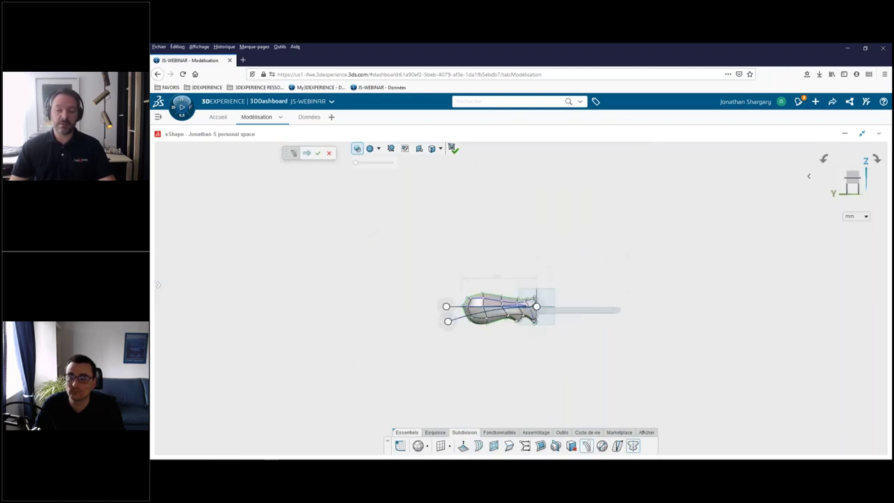
scroll(558, 316, "up", 1)
scroll(557, 315, "up", 1)
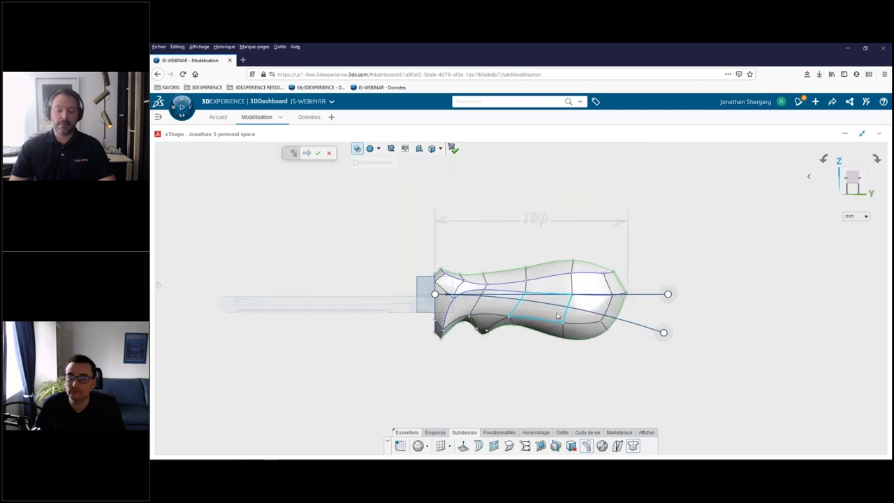
scroll(557, 315, "up", 1)
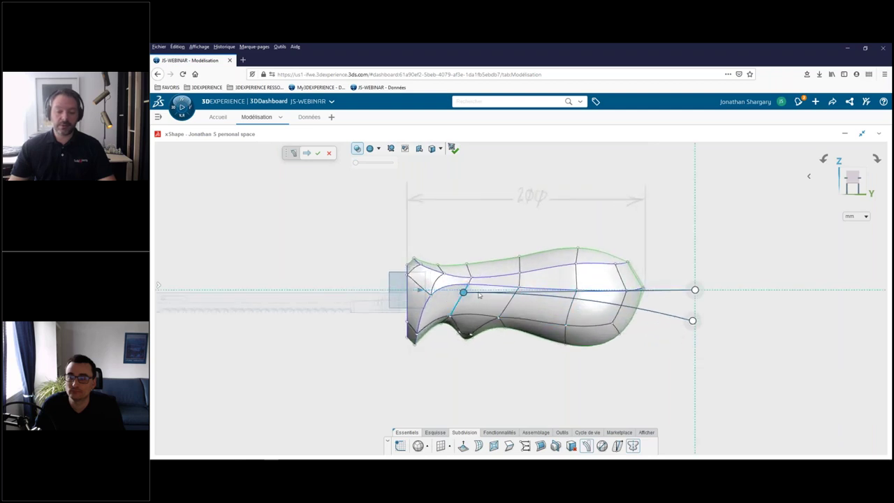
left_click_drag(479, 296, 526, 293)
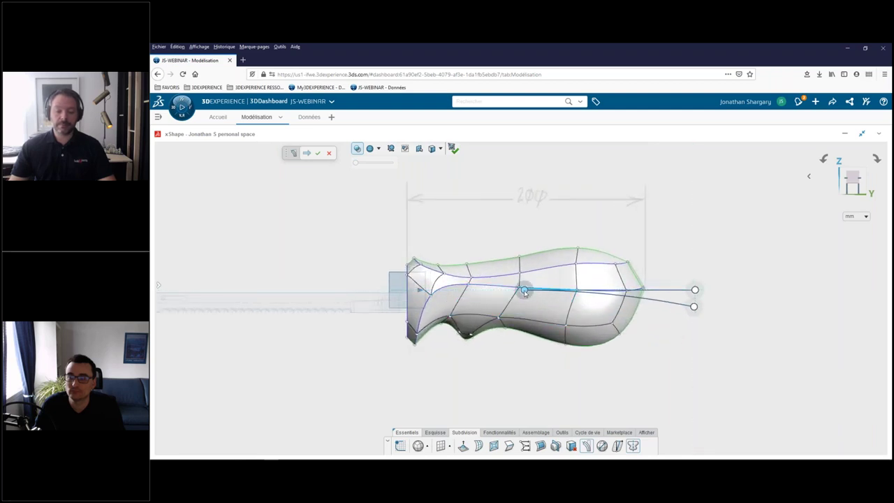
left_click_drag(491, 247, 654, 368)
left_click_drag(693, 318, 690, 327)
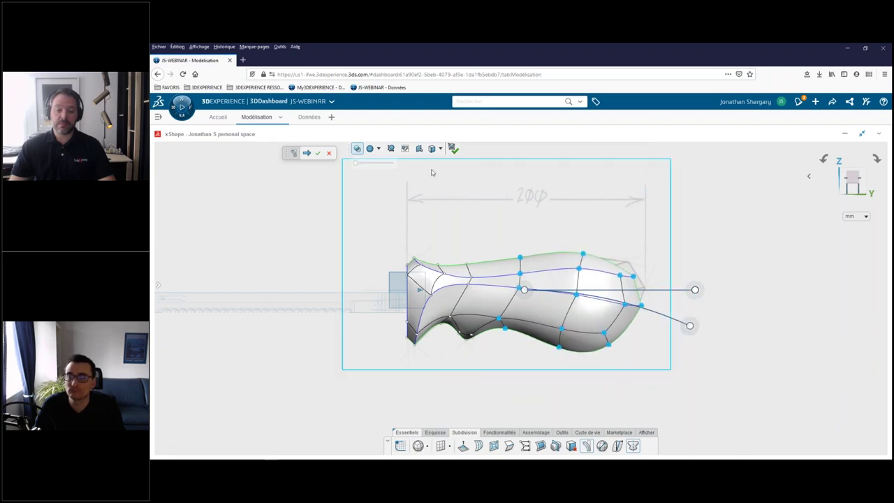
- Confirm the bend, then lift the rear half of the handle's cage slightly
left_click(316, 154)
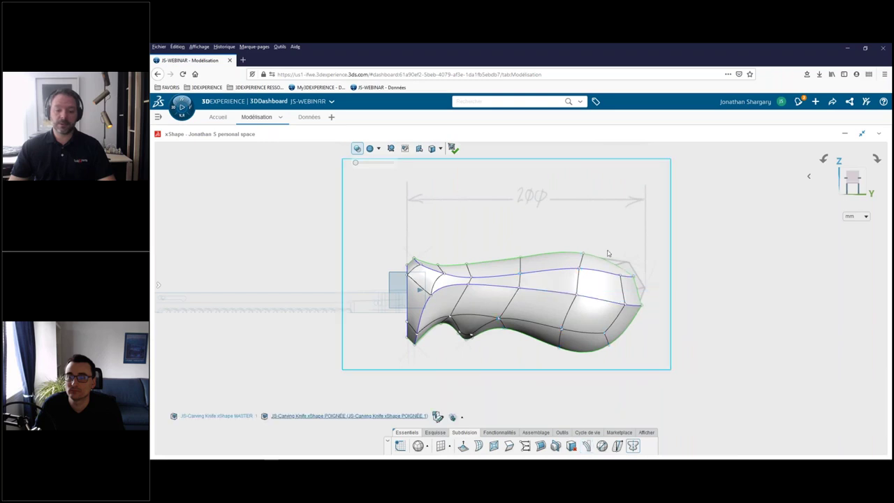
left_click_drag(499, 235, 649, 357)
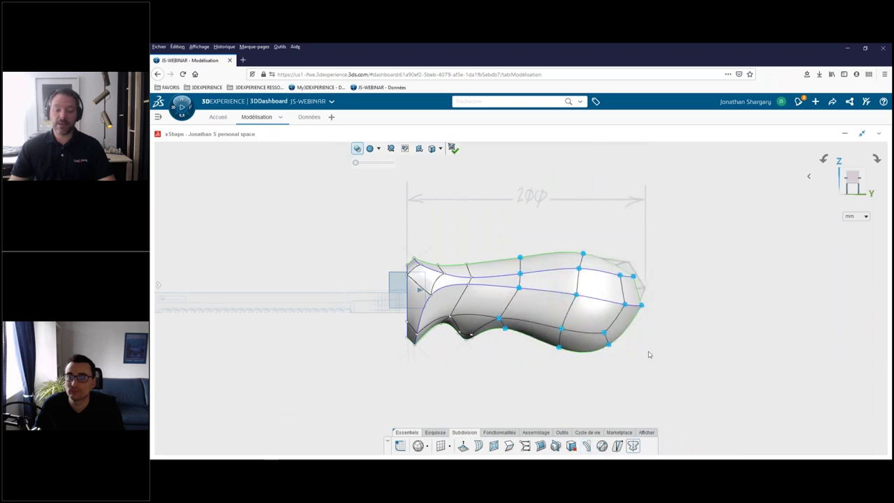
left_click_drag(571, 277, 570, 274)
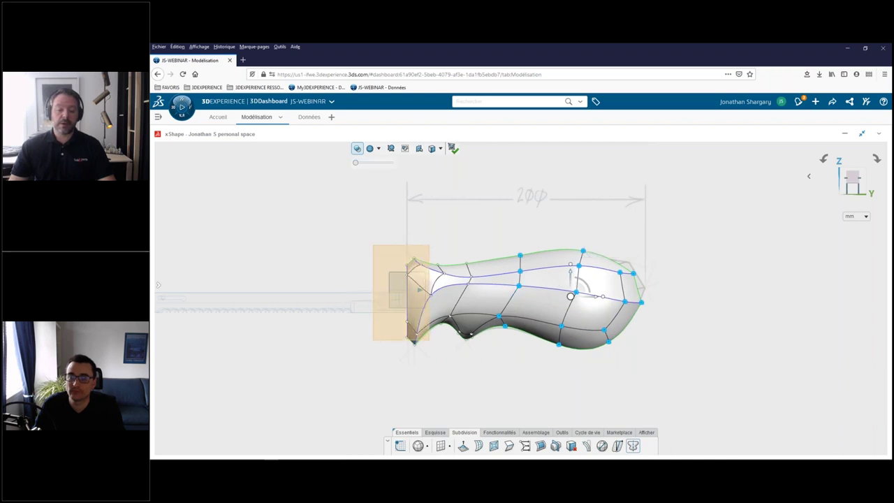
- Tilt the blade-side edge loop of the handle slightly and leave subdivision editing
left_click(419, 289)
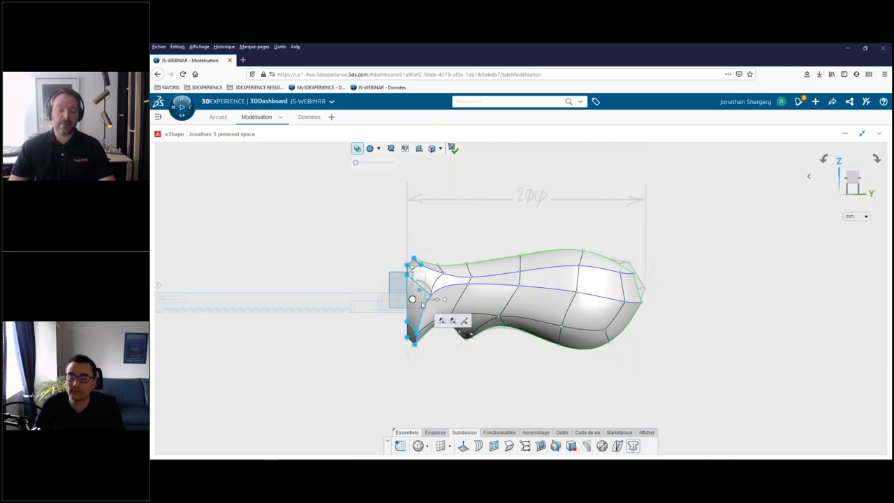
left_click_drag(421, 287, 427, 289)
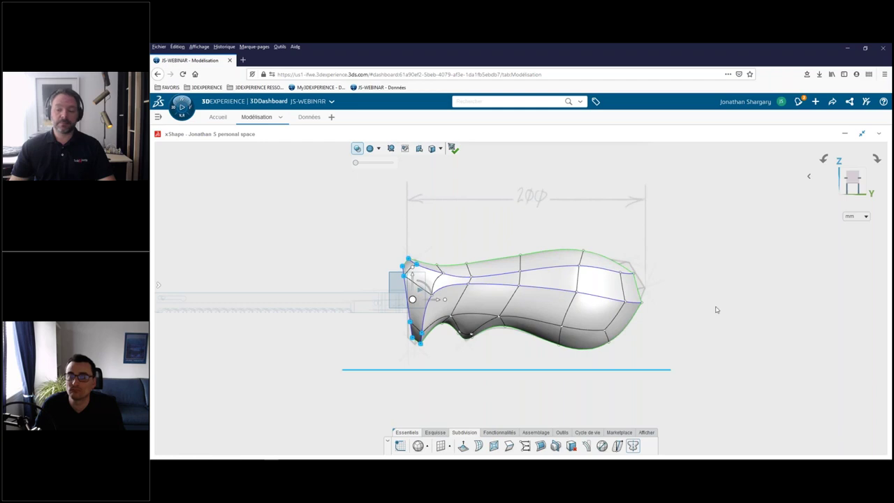
left_click(441, 161)
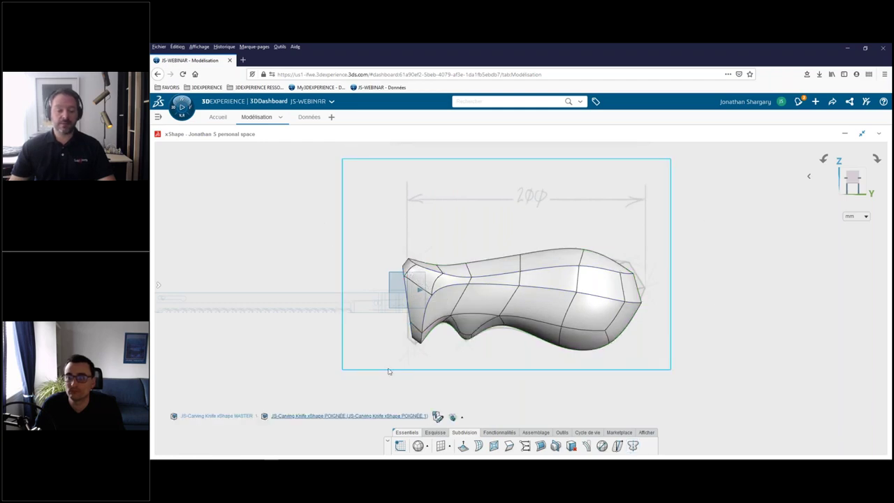
left_click(406, 434)
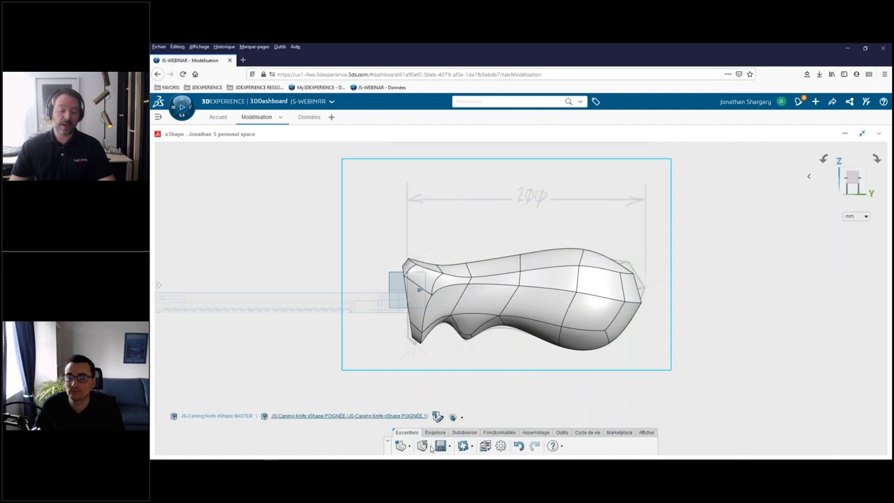
- Save the reshaped handle in xShape and switch back to the SOLIDWORKS knife assembly window
left_click(440, 446)
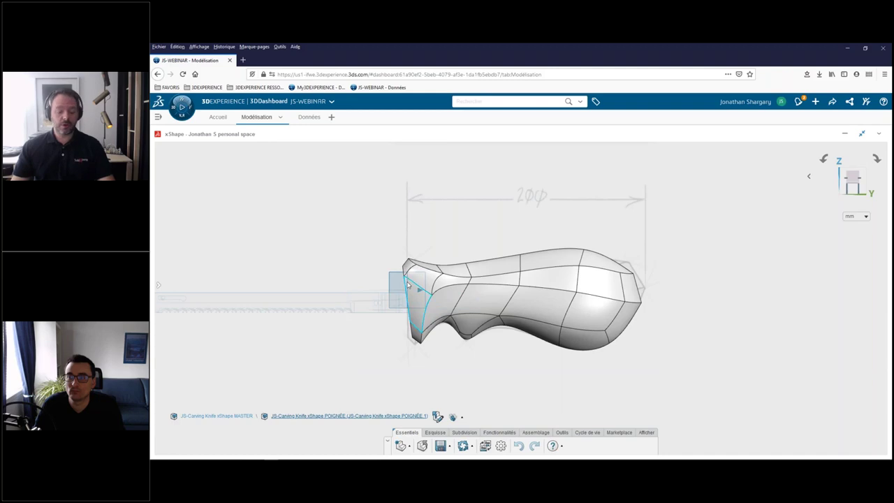
key("super+Tab")
left_click(268, 249)
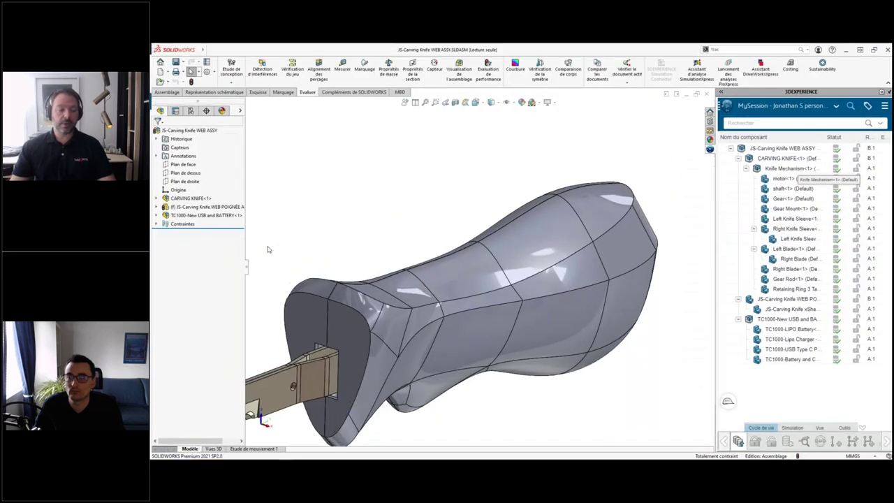
- Reload the xShape handle from the server and dismiss the outdated derived-format warning
left_click(206, 207)
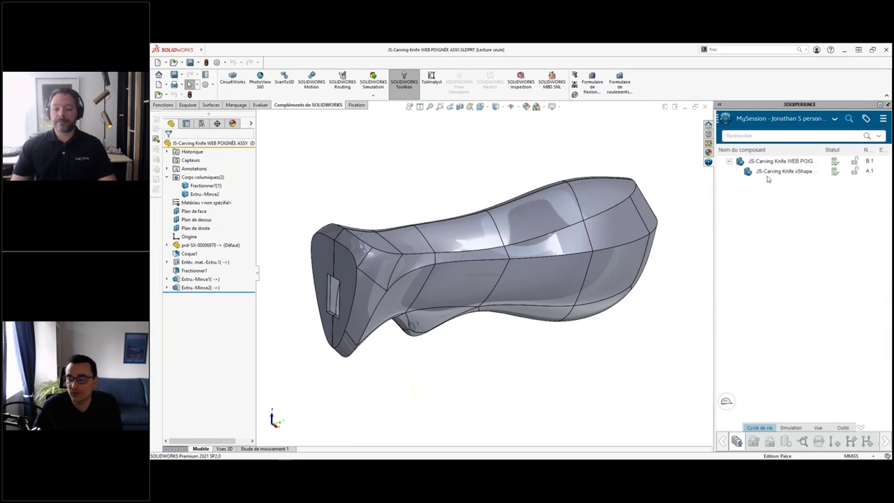
right_click(769, 173)
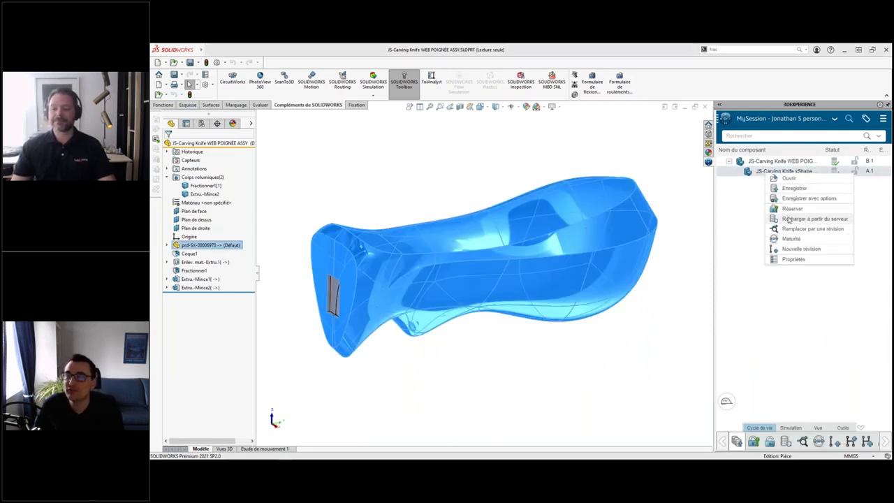
left_click(789, 220)
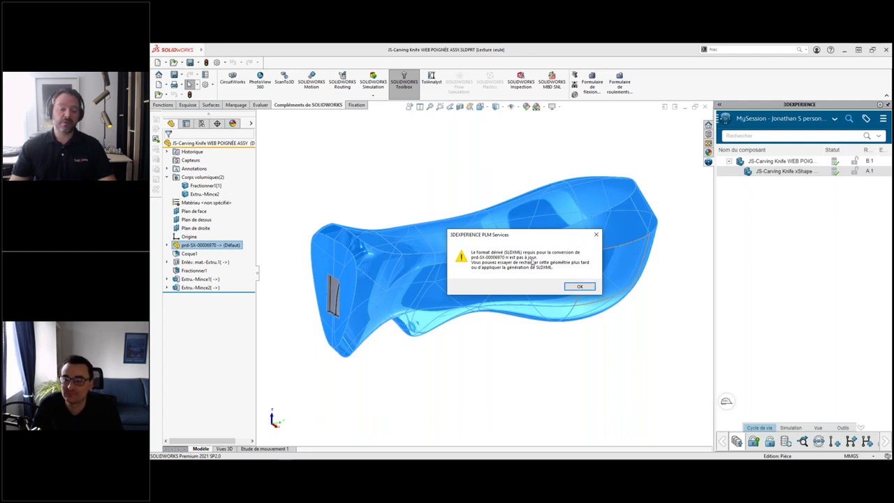
left_click(575, 287)
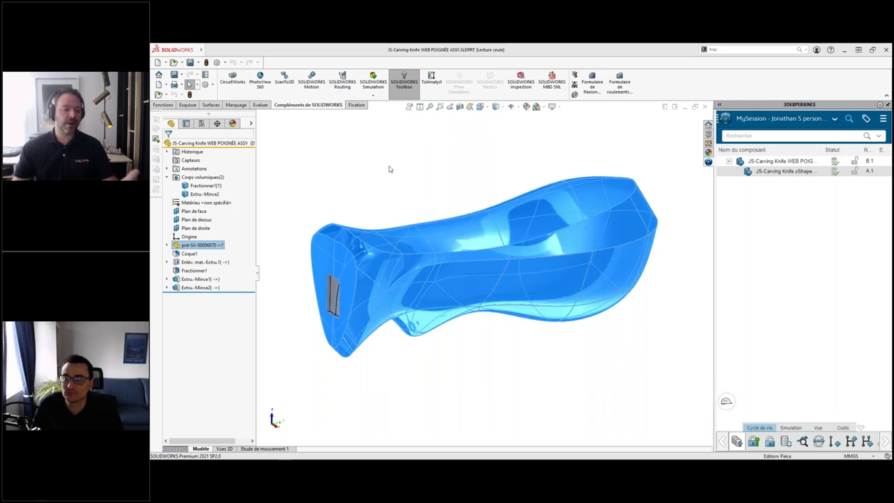
- Rebuild the handle's prd-SX derived-part feature by editing and confirming it
left_click(176, 245)
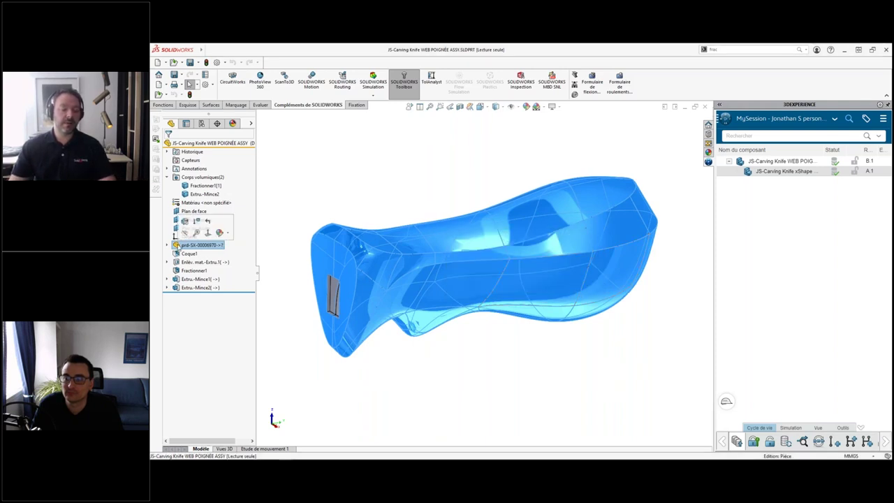
left_click(183, 225)
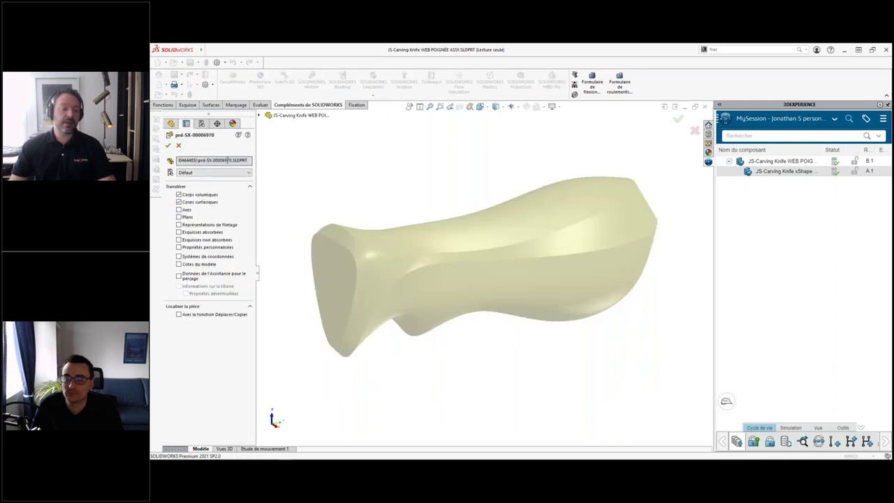
left_click(169, 145)
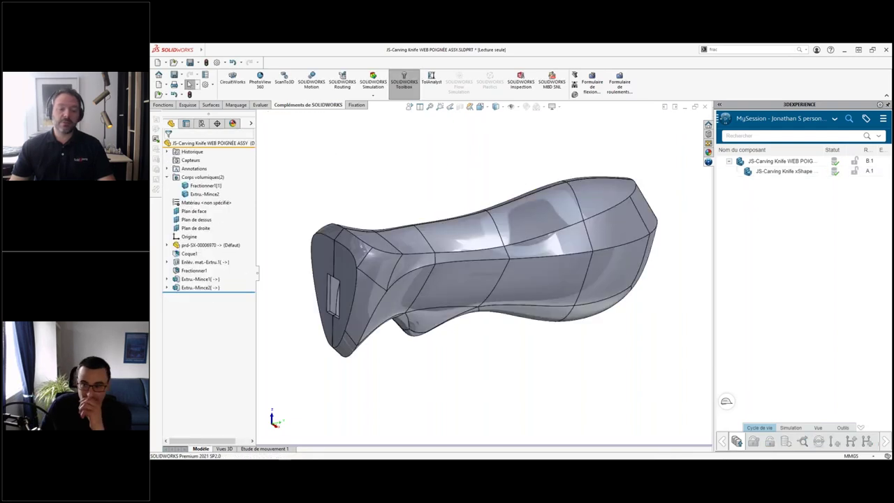
- Reload the xShape handle from the server three more times, dismissing the outdated-format warning
right_click(769, 171)
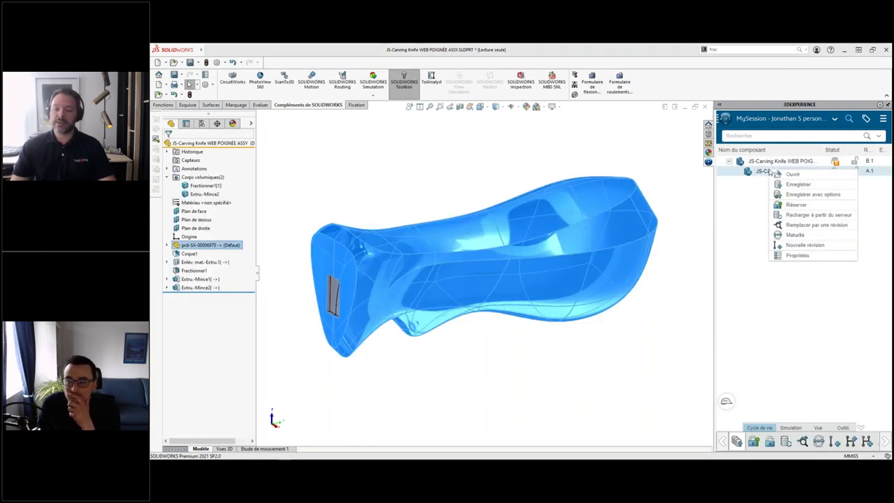
left_click(793, 218)
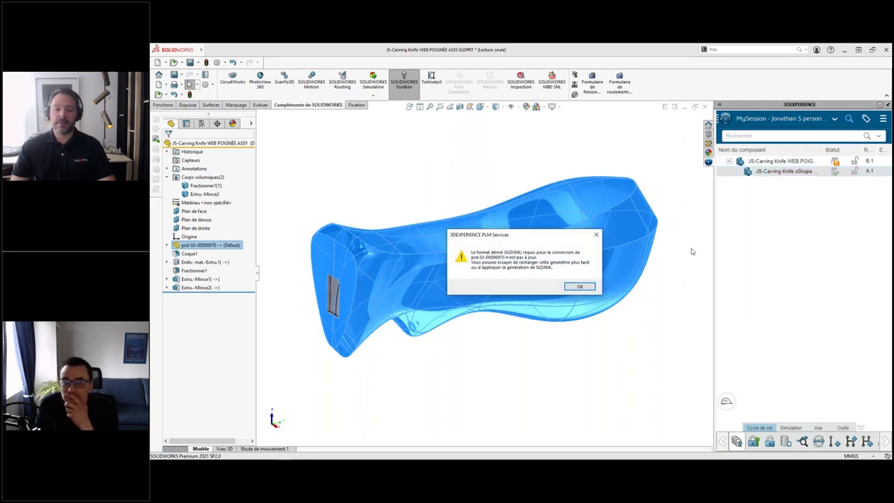
left_click(583, 287)
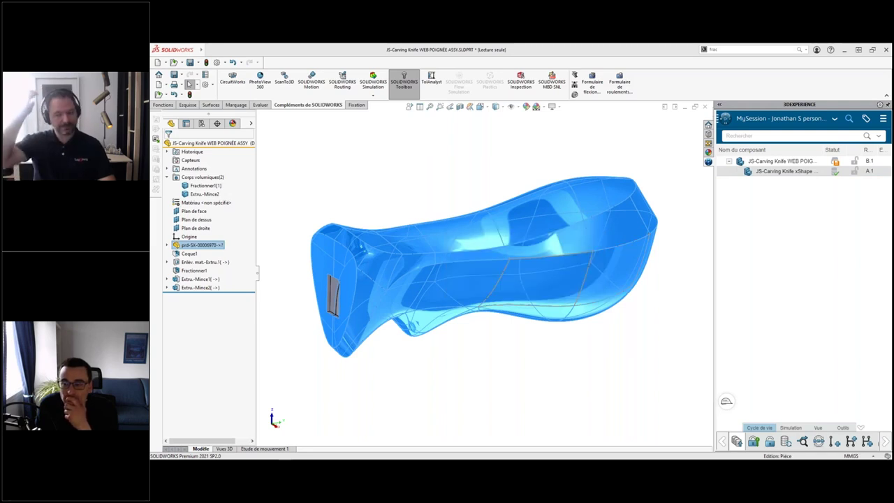
left_click(665, 236)
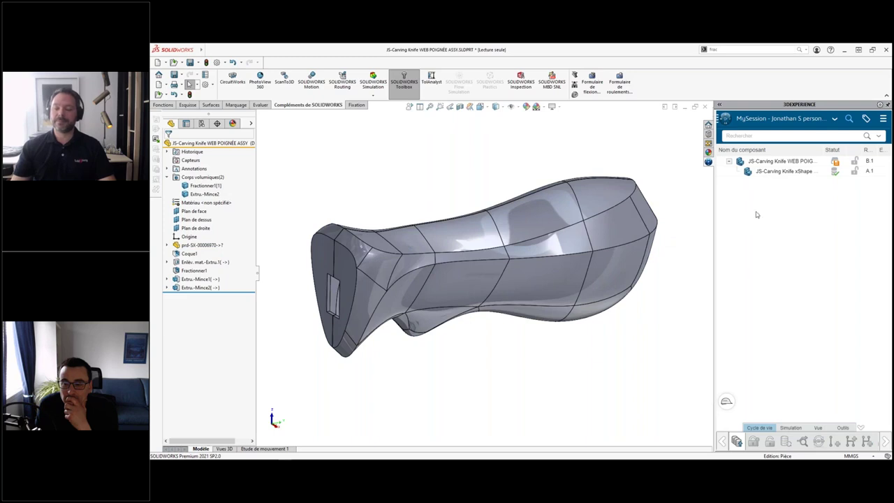
right_click(778, 174)
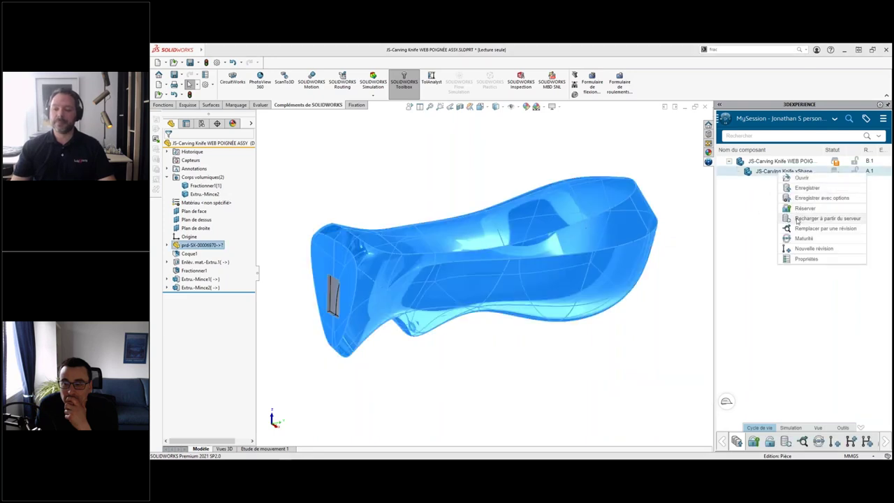
left_click(797, 221)
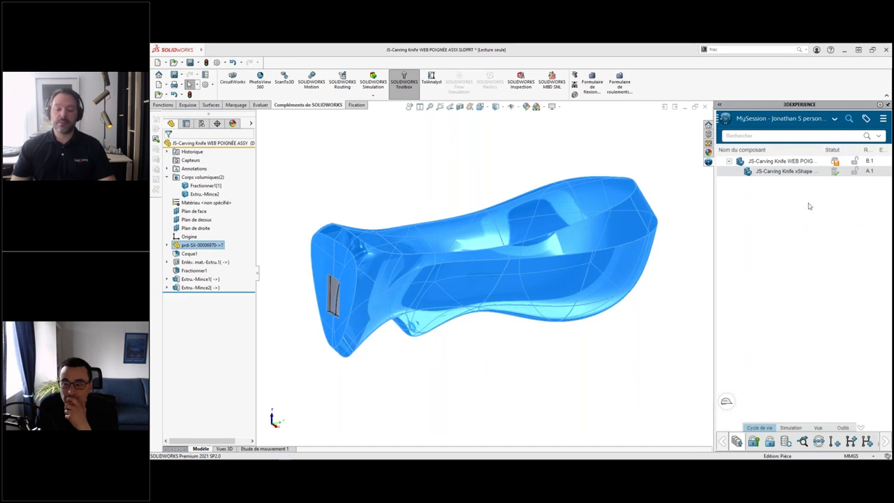
left_click(429, 180)
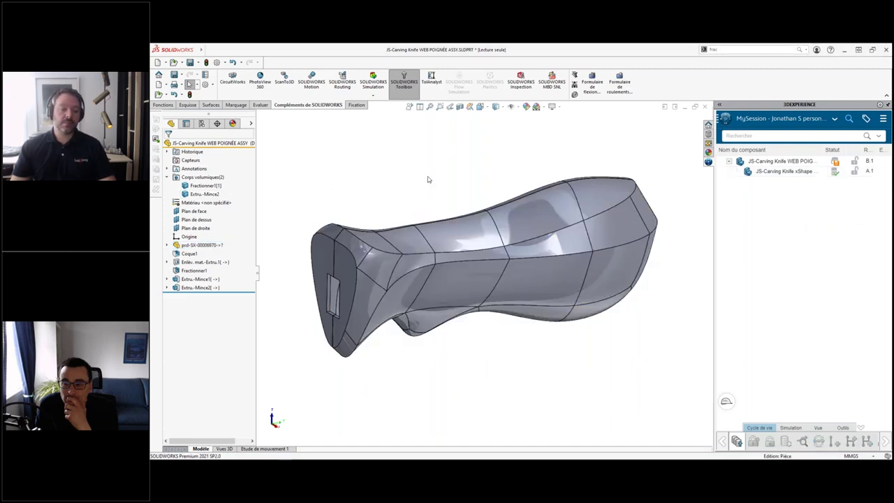
right_click(807, 173)
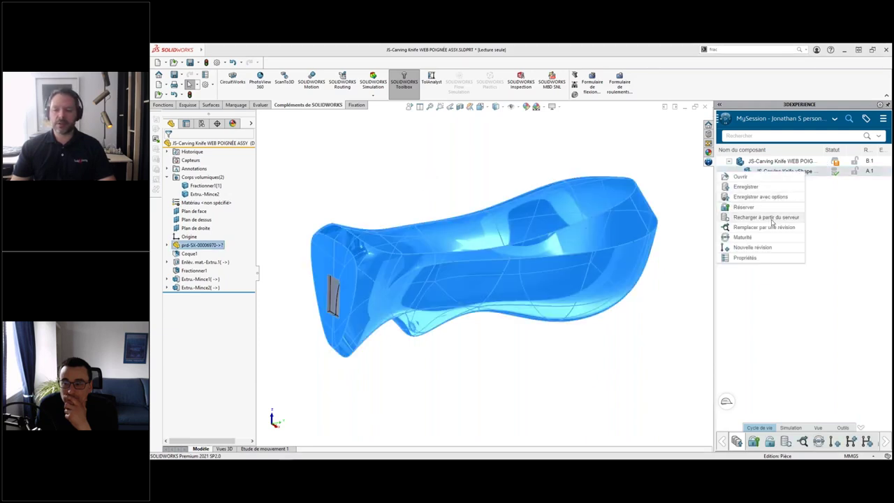
left_click(773, 218)
- Rebuild the prd-SX derived handle feature and open the xShape handle part itself
left_click(362, 200)
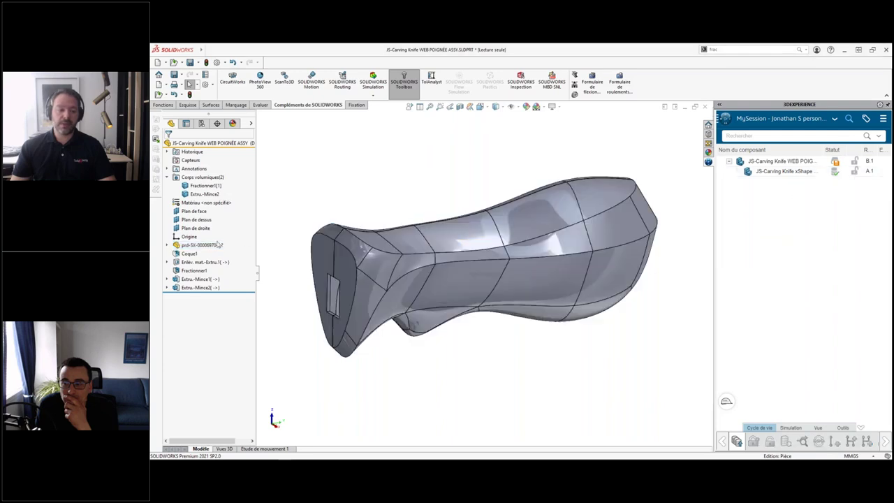
left_click(202, 245)
left_click(210, 221)
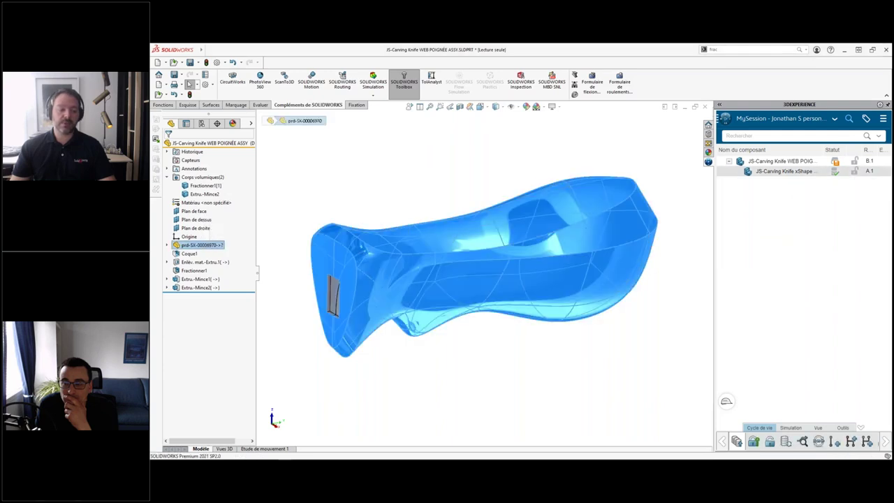
left_click(167, 145)
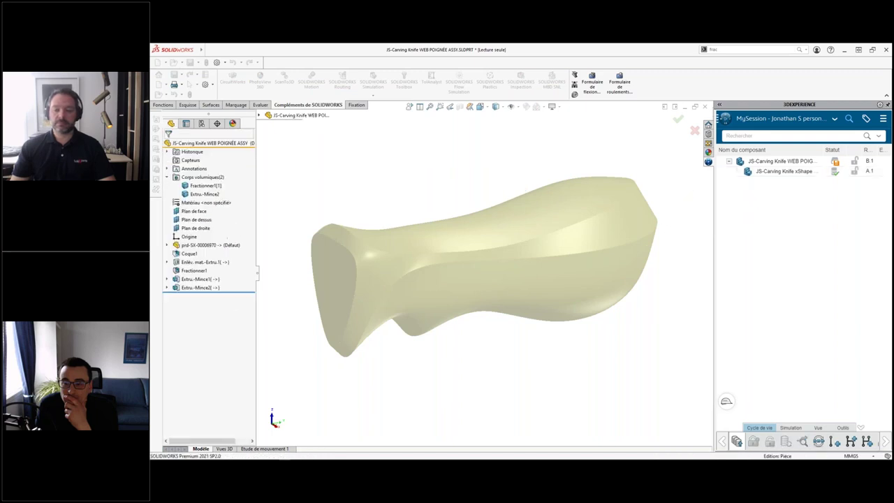
right_click(766, 174)
left_click(782, 218)
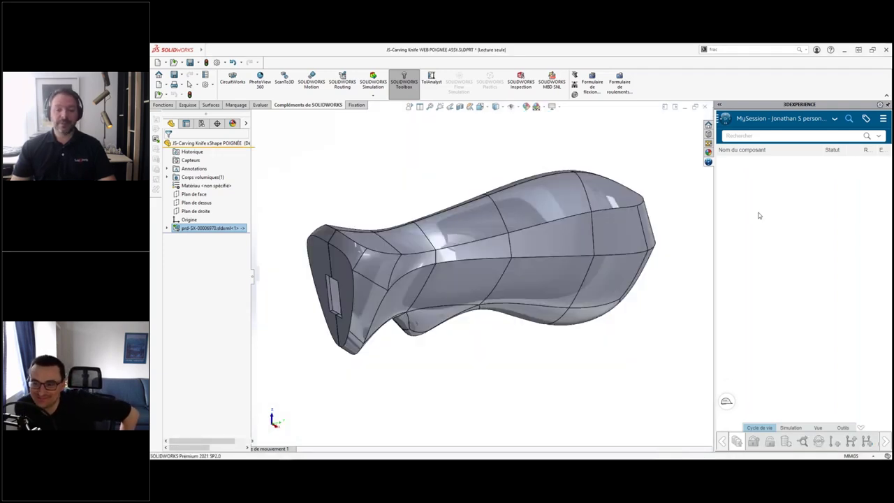
- Switch to the JS-Carving Knife WEB ASSY document and rotate it to a side view
middle_click_drag(523, 376, 488, 353)
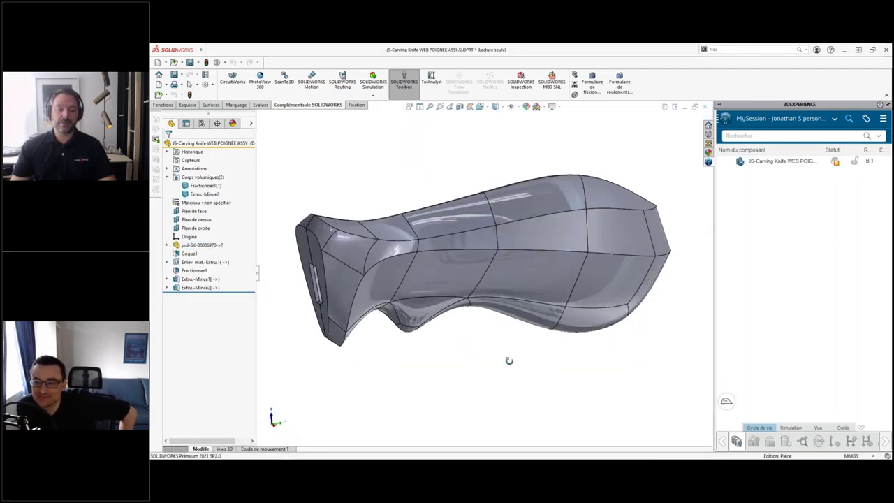
key("ctrl+Tab")
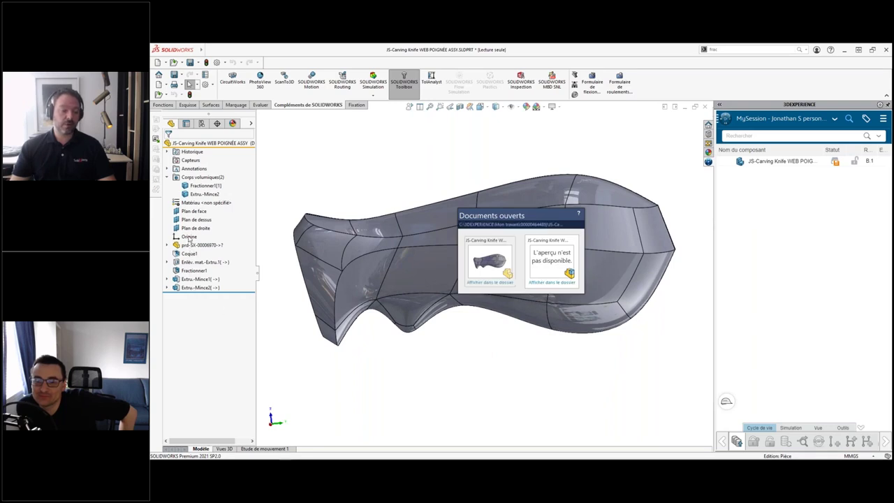
left_click(543, 269)
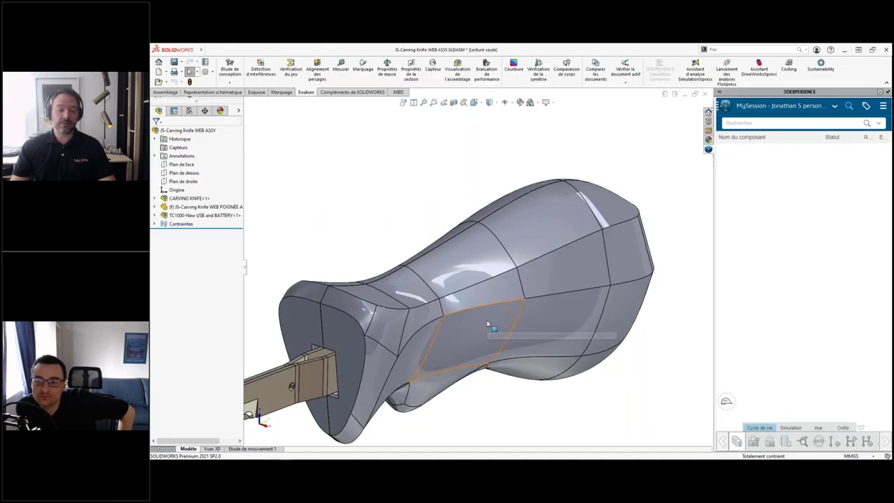
mouse_move(488, 324)
middle_mouse_down()
mouse_move(454, 331)
mouse_move(416, 200)
middle_mouse_up()
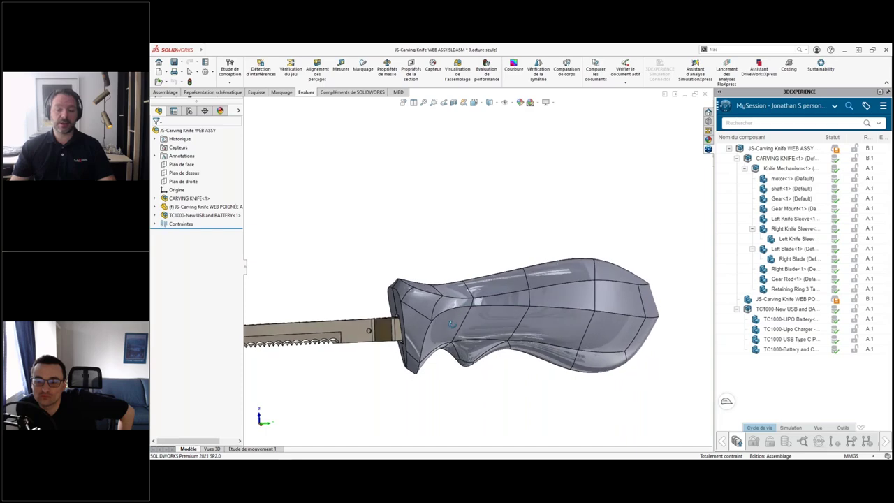
- Maximize the 3DPlay viewer showing JS-Carving Knife WEB ASSY and refresh its display
key("alt+Tab")
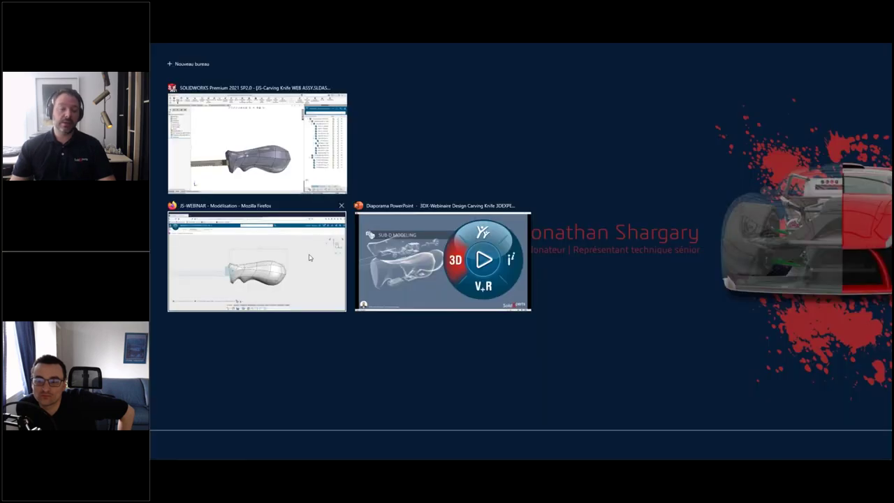
left_click(310, 117)
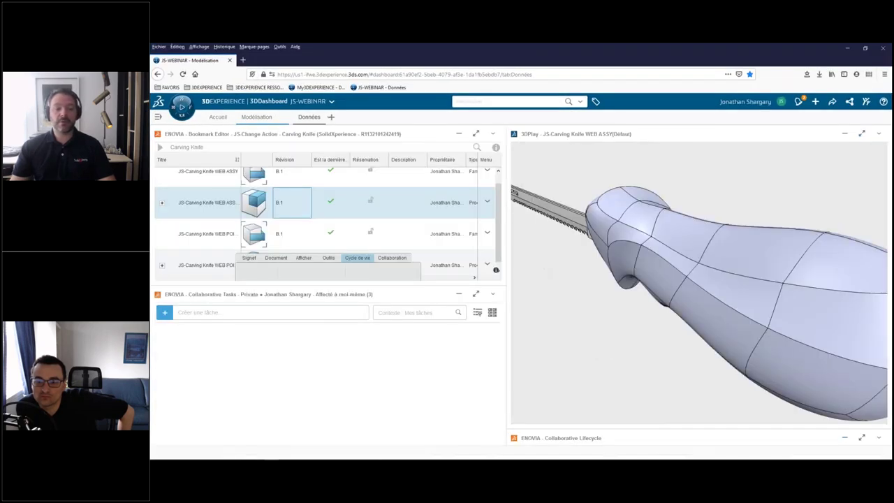
left_click(862, 134)
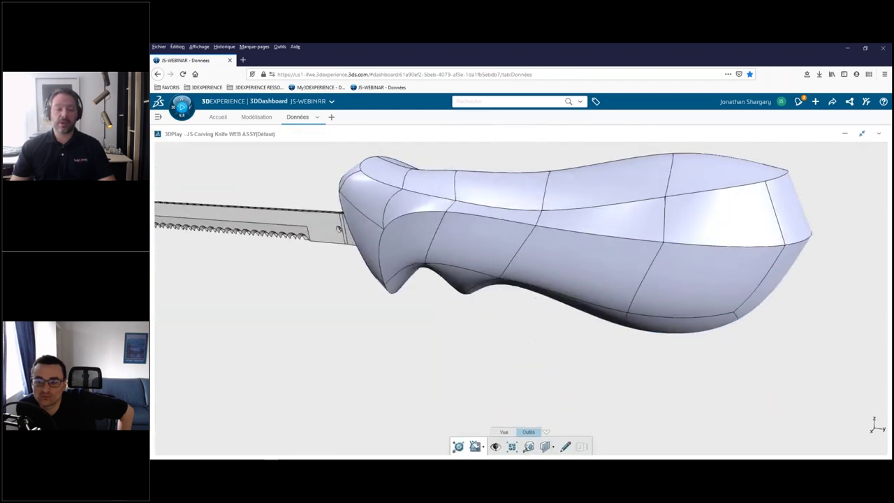
scroll(539, 175, "up", 3)
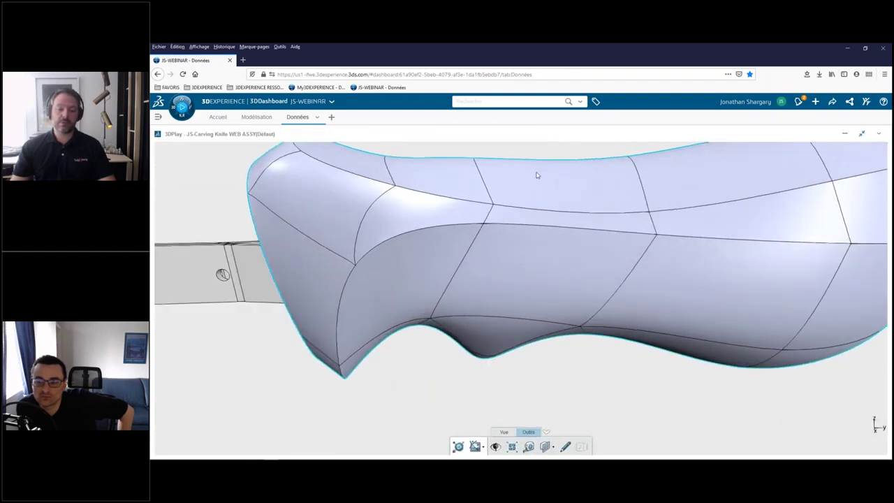
scroll(541, 178, "down", 4)
mouse_move(545, 161)
middle_mouse_down()
mouse_move(553, 205)
mouse_move(553, 188)
middle_mouse_up()
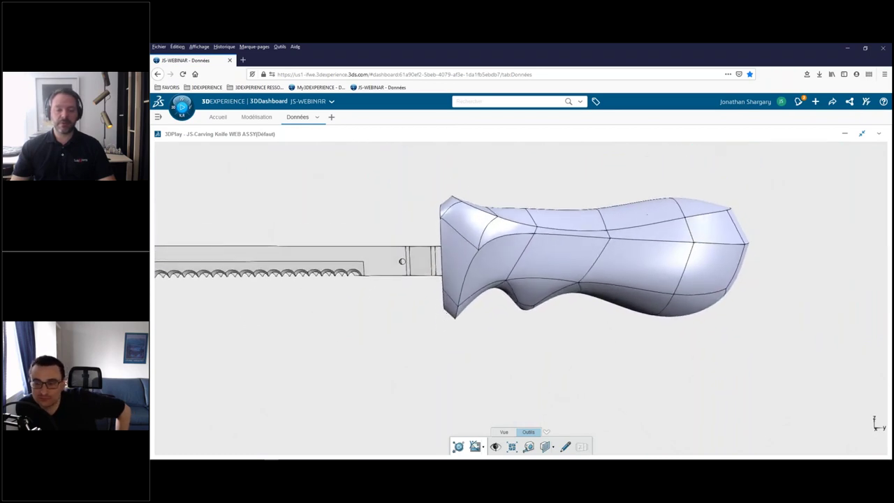
left_click(882, 135)
left_click(856, 195)
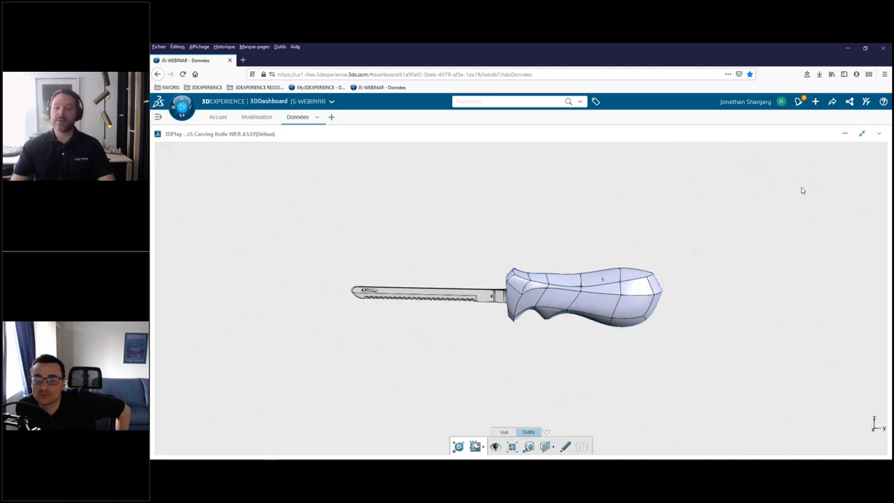
- Restore 3DPlay into the dashboard and run then close a 'carving knife' search
left_click(863, 134)
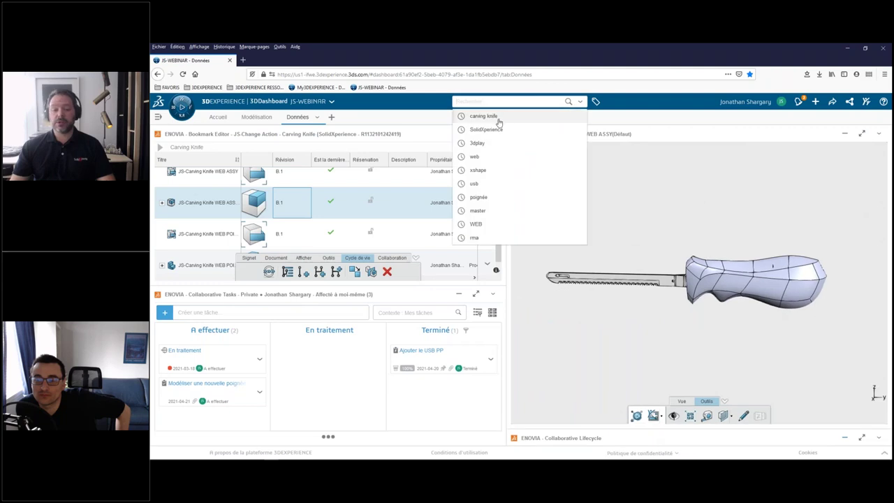
key("Return")
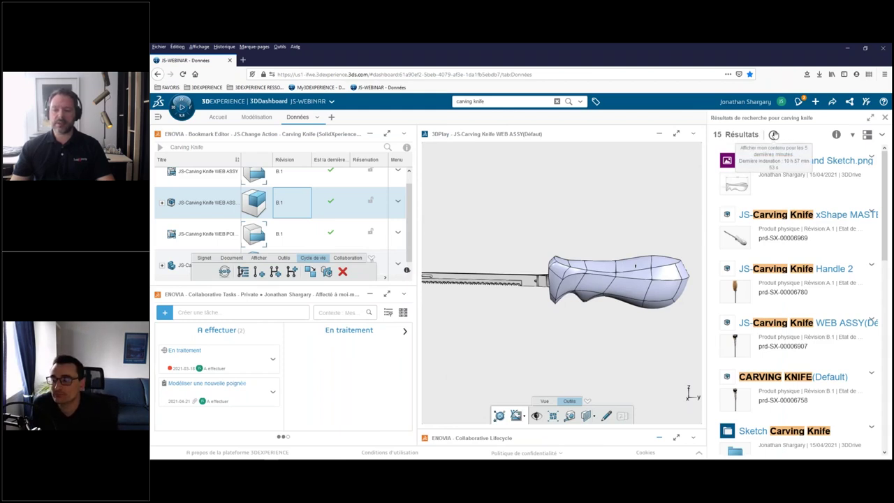
left_click(885, 117)
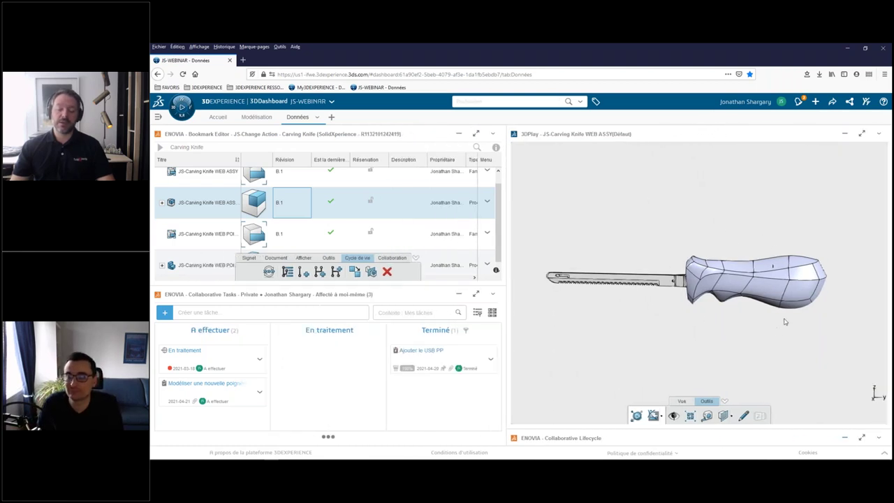
left_click_drag(781, 320, 784, 321)
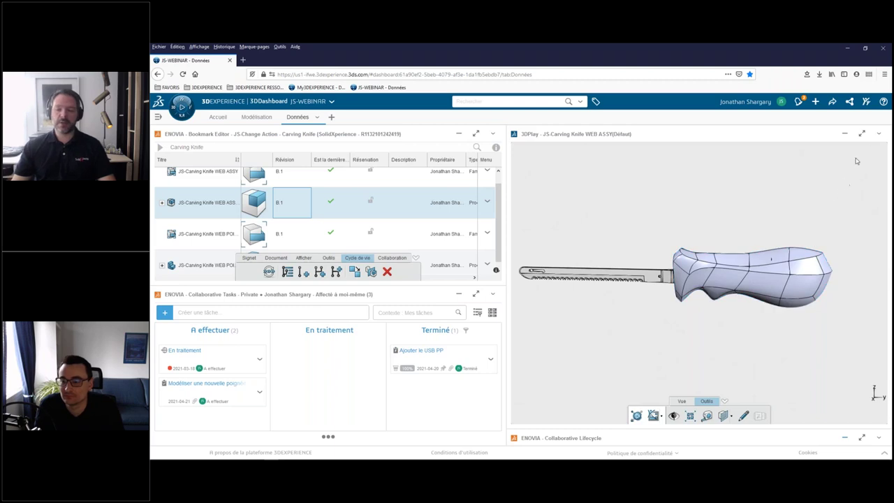
- Refresh 3DPlay with Actualiser so the carving knife assembly reloads
left_click(879, 134)
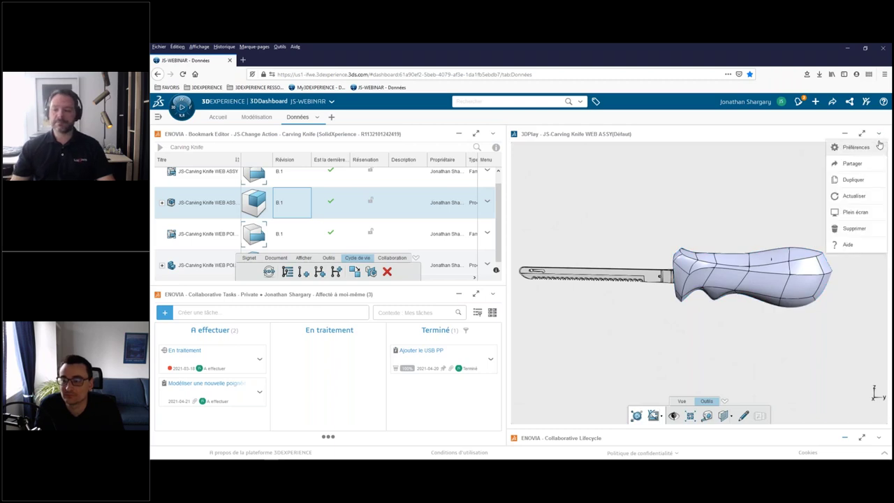
left_click(855, 195)
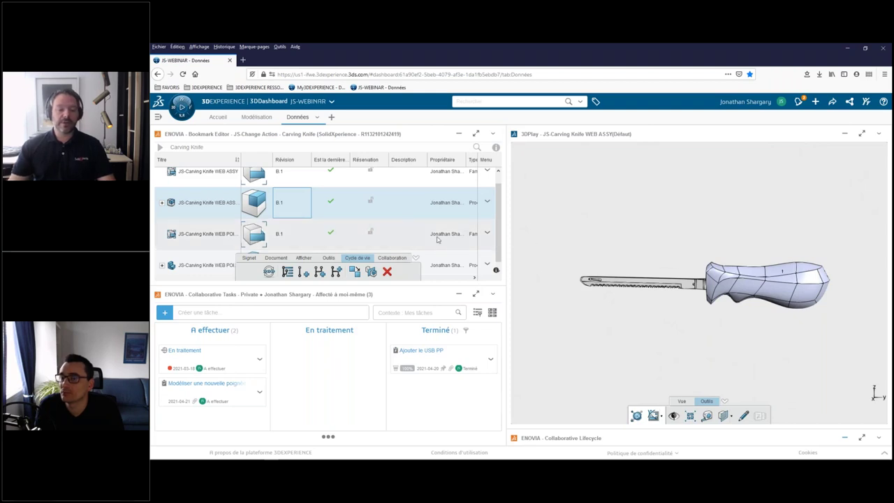
scroll(400, 224, "down", 1)
left_click(506, 102)
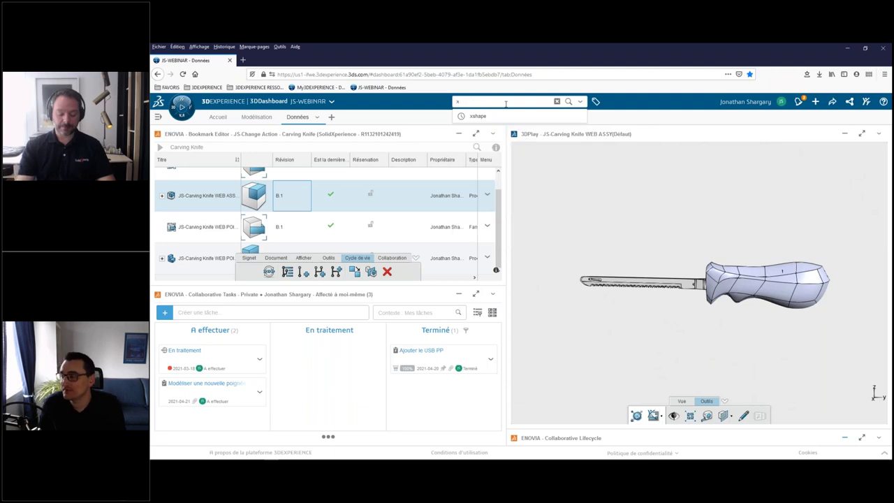
- Search 'xshape' and load the xShape POIGNÉE handle into 3DPlay to preview it
type("xshape")
key("Return")
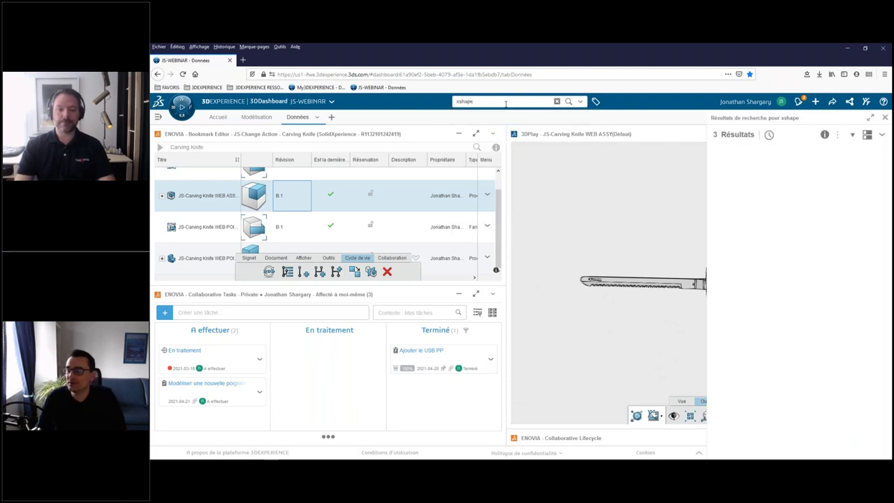
mouse_move(733, 236)
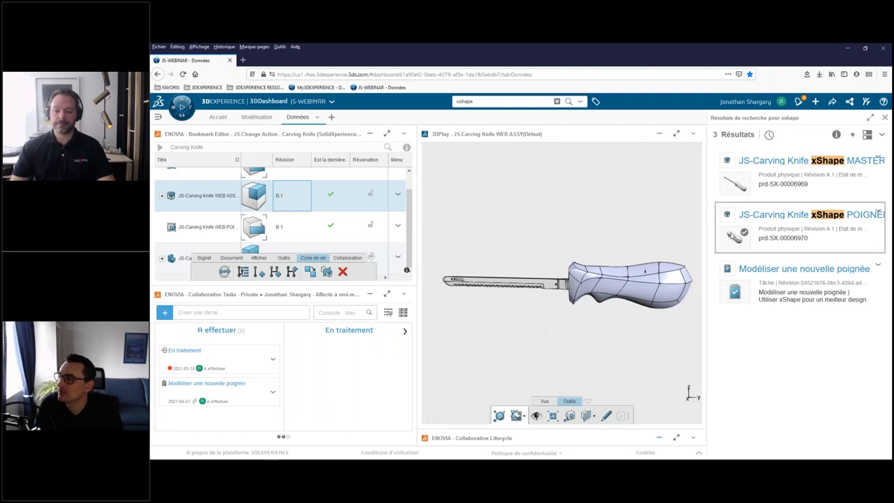
left_click_drag(732, 235, 629, 238)
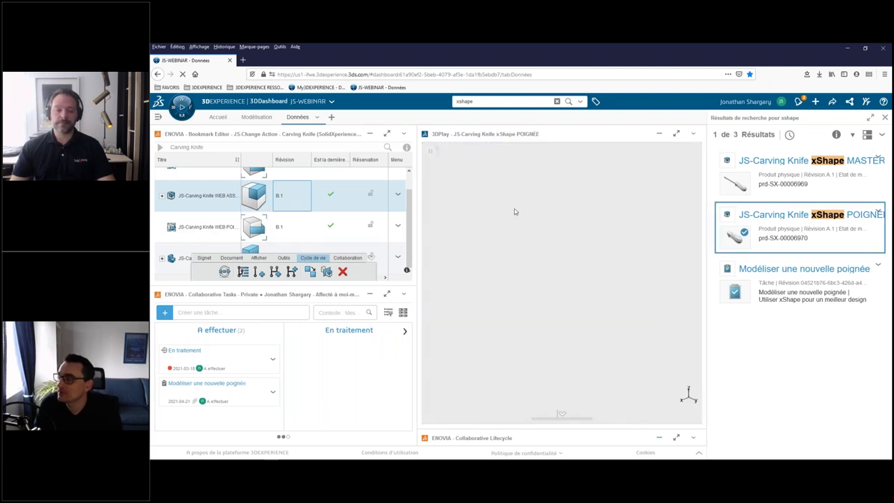
left_click(885, 118)
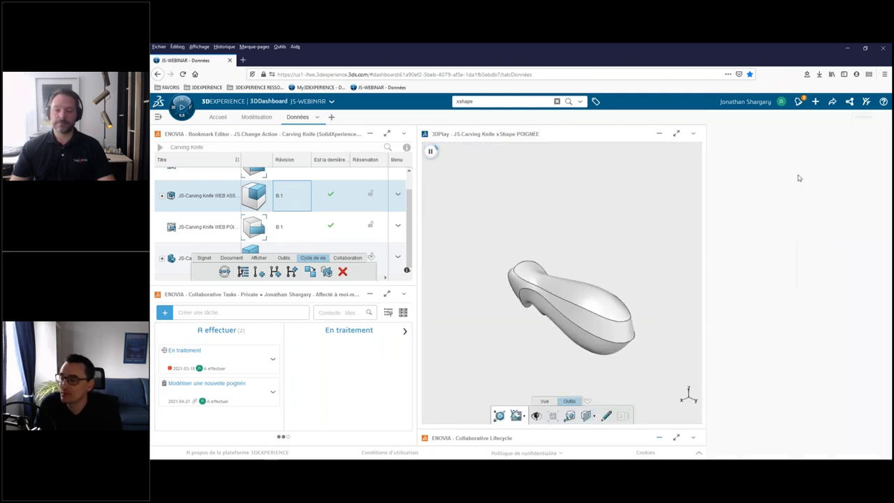
left_click_drag(683, 233, 680, 239)
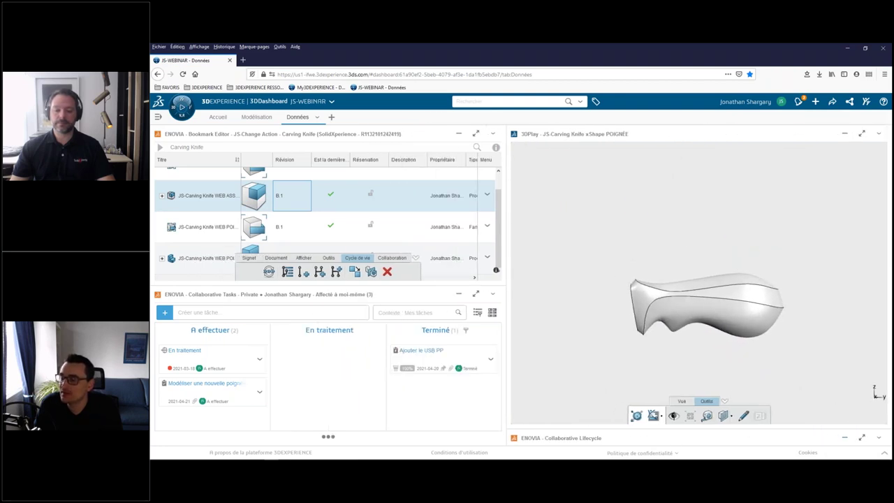
- Load the JS-Carving Knife WEB ASSY into 3DPlay, view it maximized, then restore the panel
left_click(303, 193)
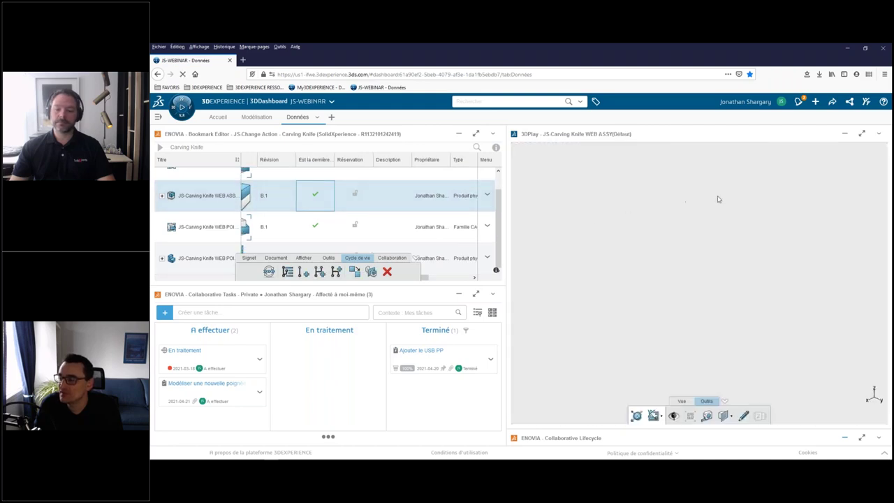
left_click(864, 139)
left_click_drag(635, 299, 601, 279)
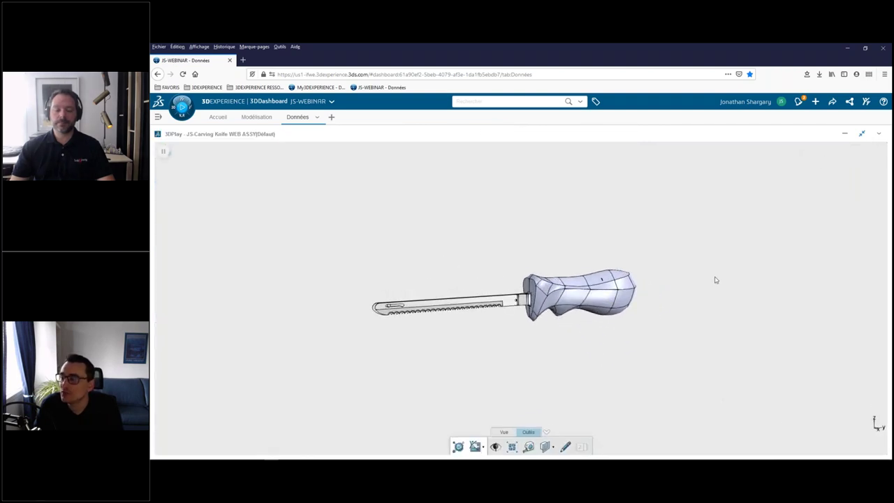
left_click(861, 134)
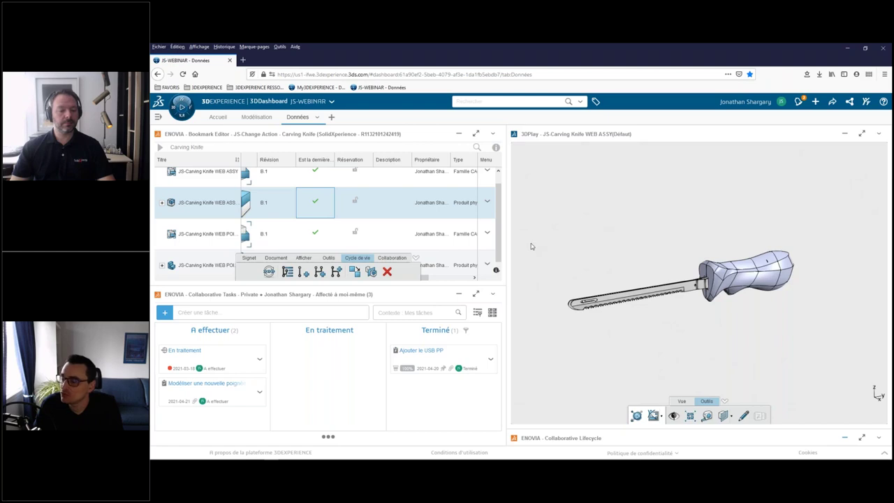
- Collapse the Collaborative Tasks panel and refresh the 3DPlay viewer
left_click(459, 295)
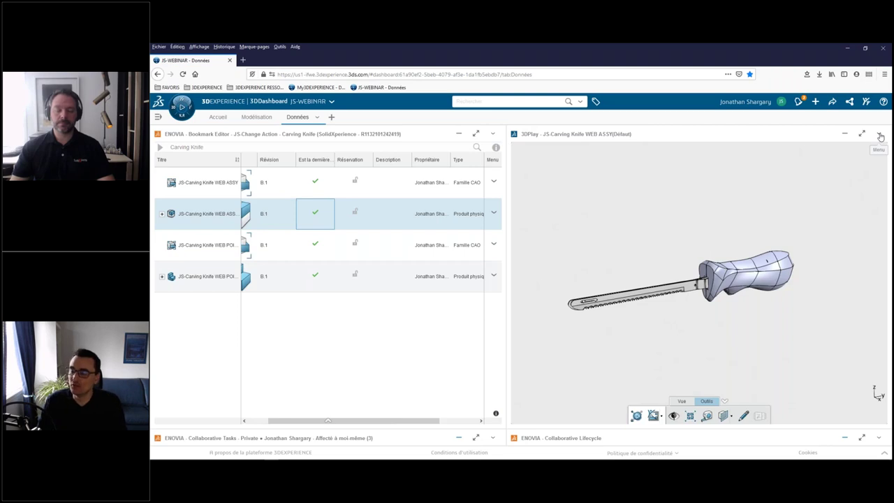
left_click(881, 136)
left_click(860, 195)
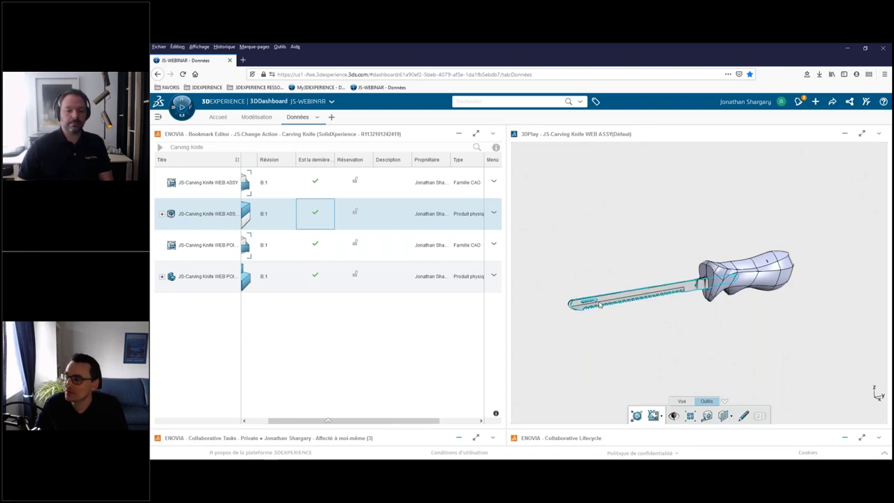
- Load the WEB POIGNÉE ASSY to inspect its blade socket, then reload the WEB ASSY
left_click(387, 339)
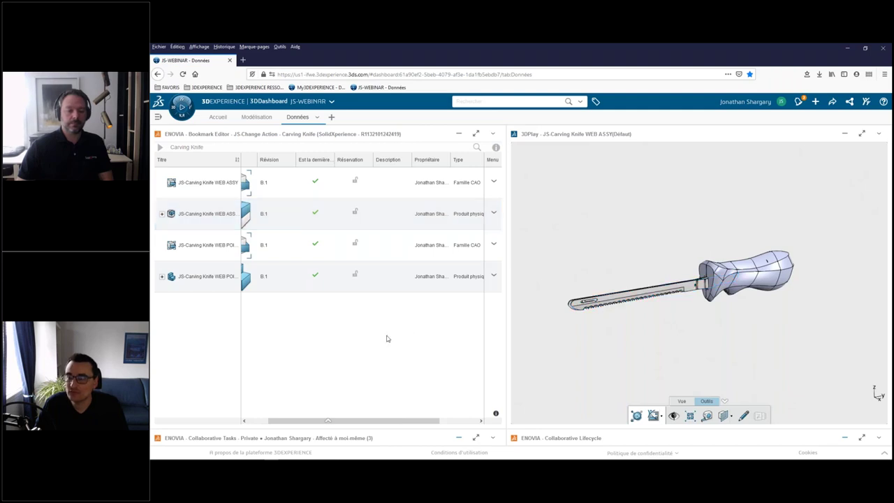
left_click(383, 277)
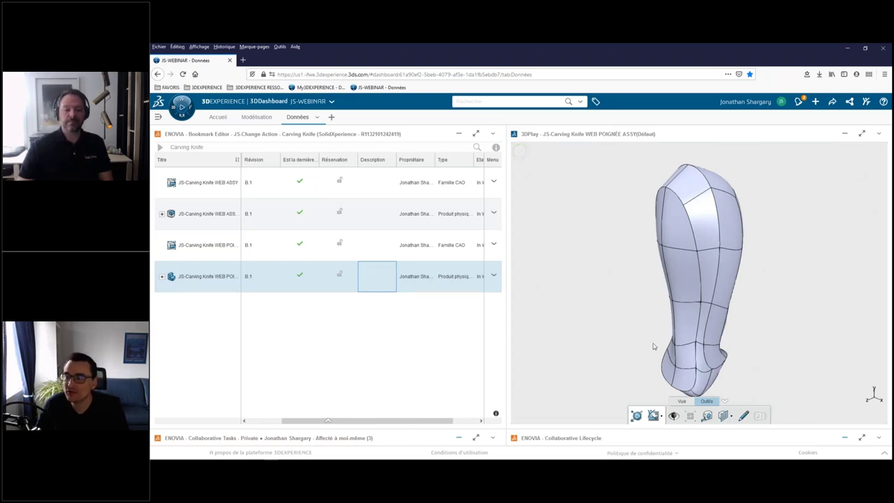
left_click_drag(650, 345, 650, 294)
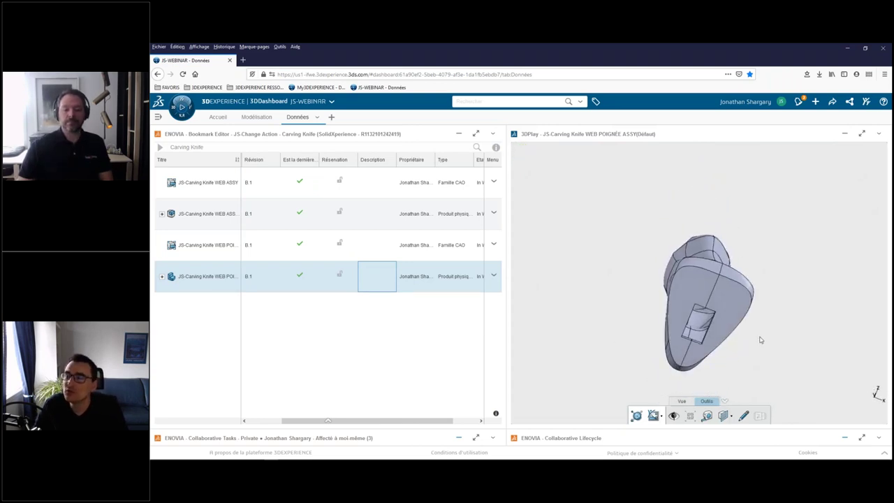
left_click_drag(761, 340, 698, 317)
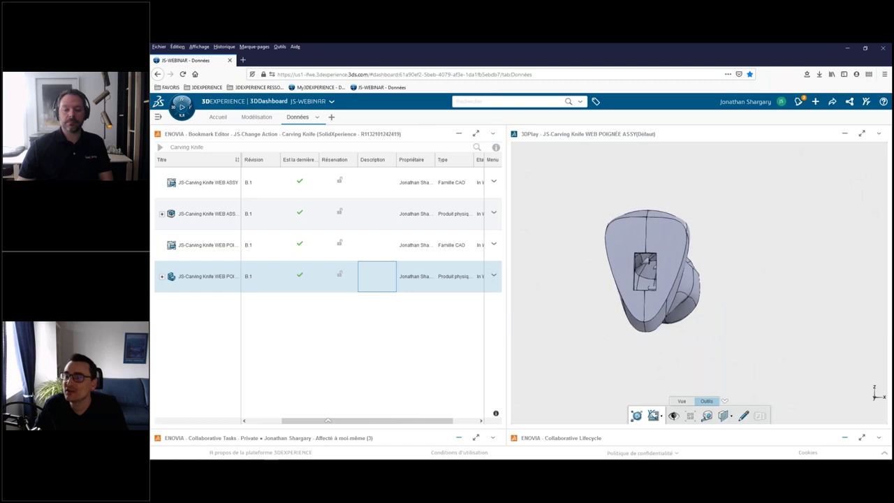
left_click_drag(650, 266, 647, 279)
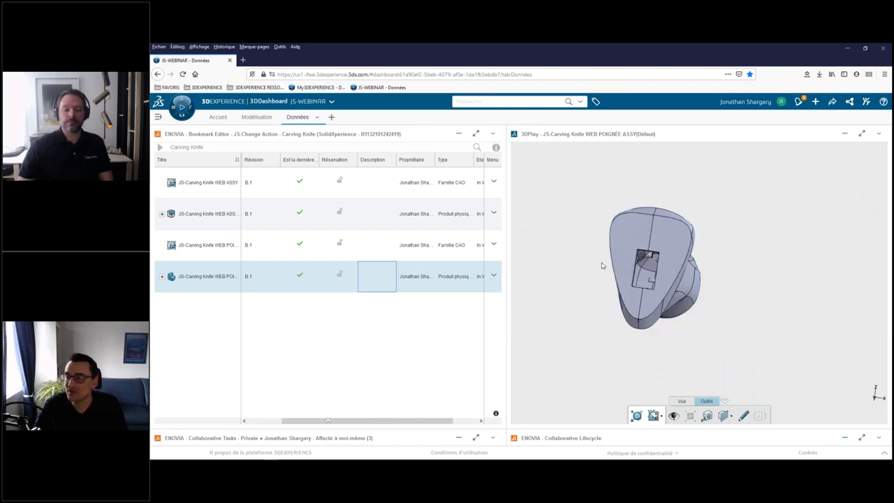
mouse_move(381, 220)
left_mouse_down("ctrl")
mouse_move(417, 226)
mouse_move(379, 217)
left_mouse_up("ctrl")
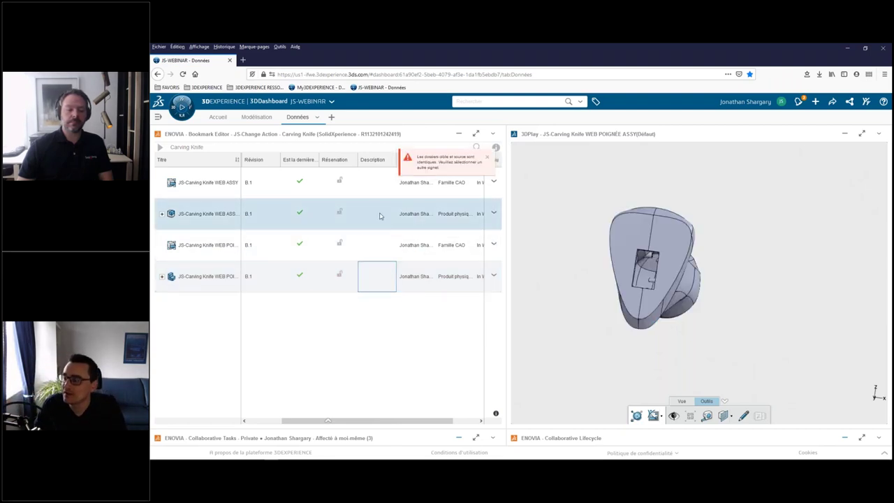
left_click(489, 221)
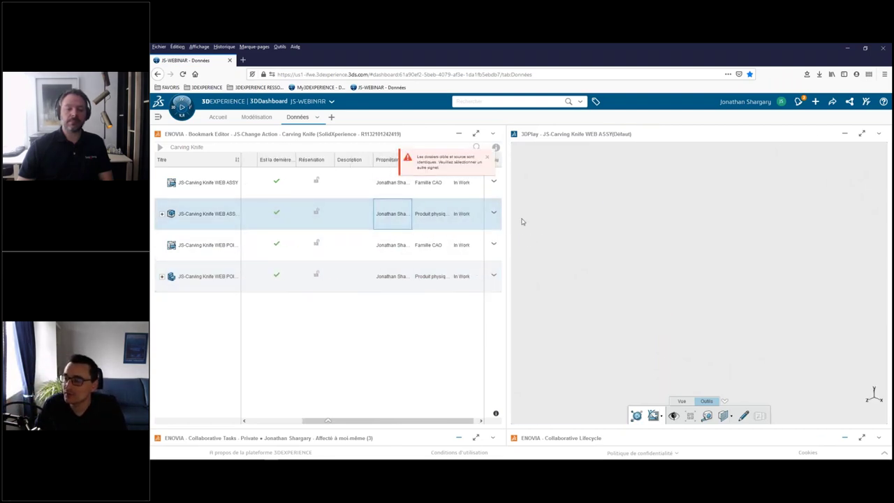